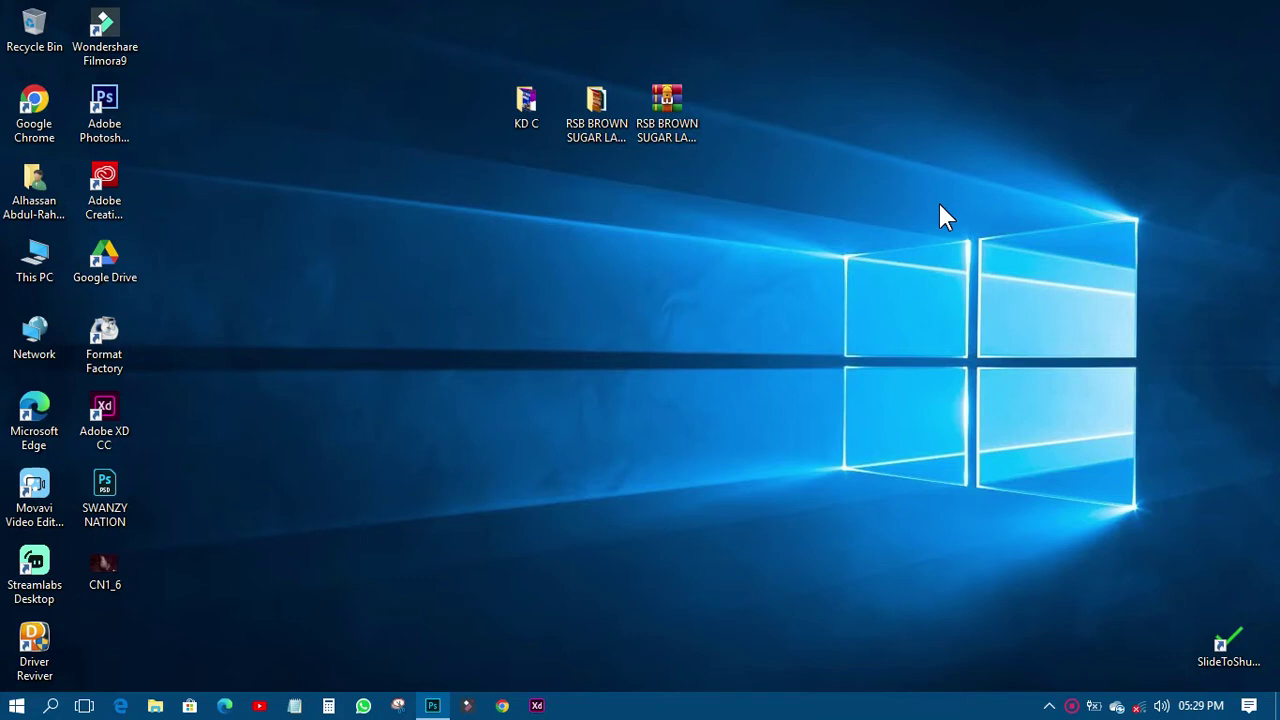
Switch to Photoshop and inspect the wave band and the date badge shape in the finished invitation design.
click(436, 702)
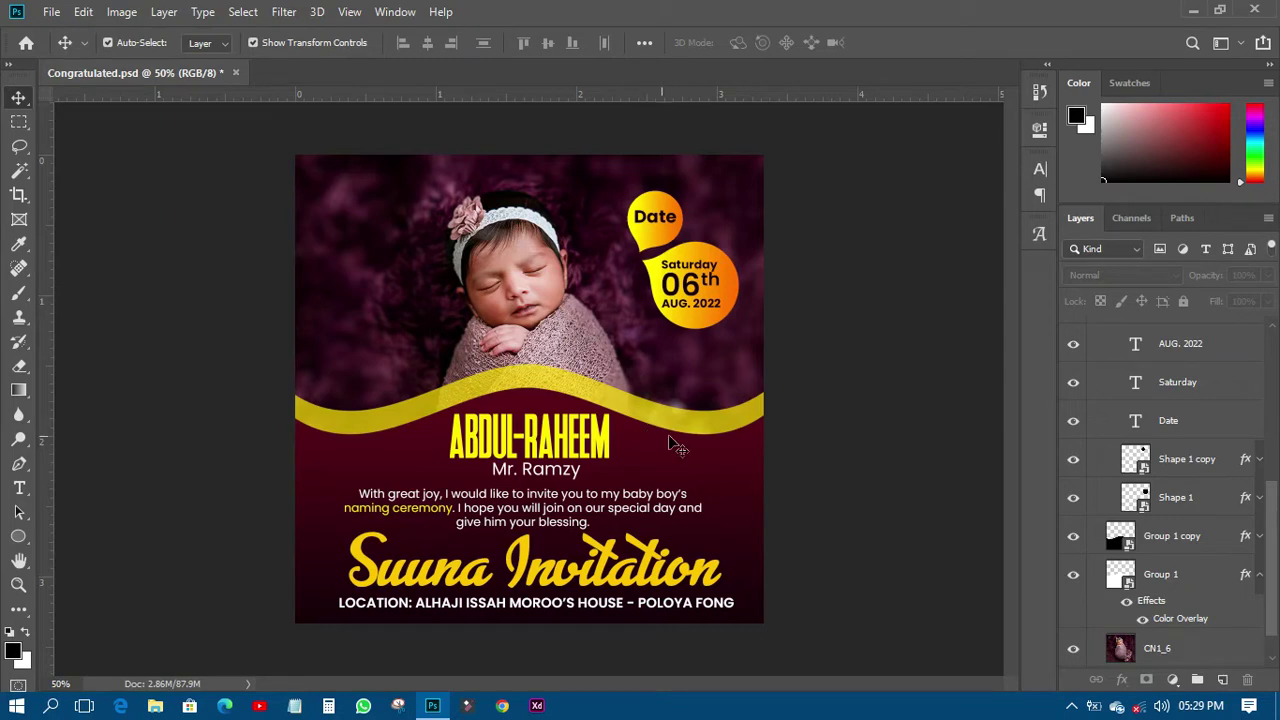
click(700, 422)
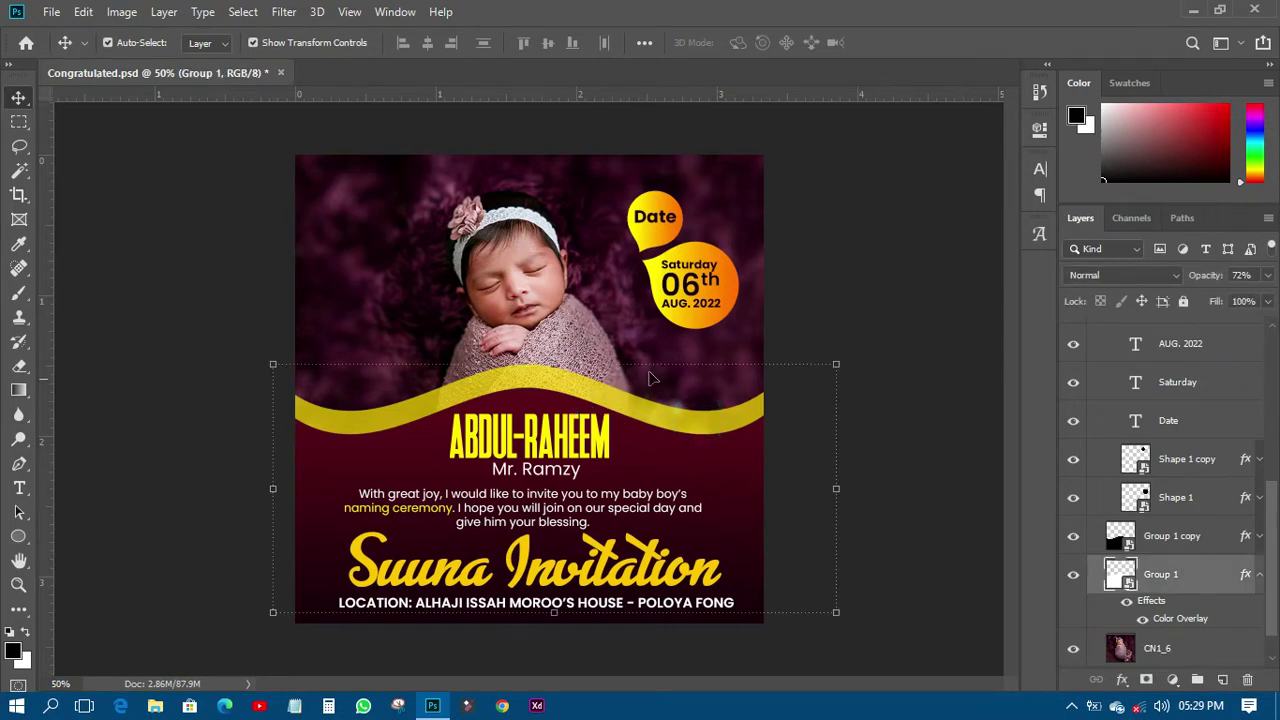
click(730, 290)
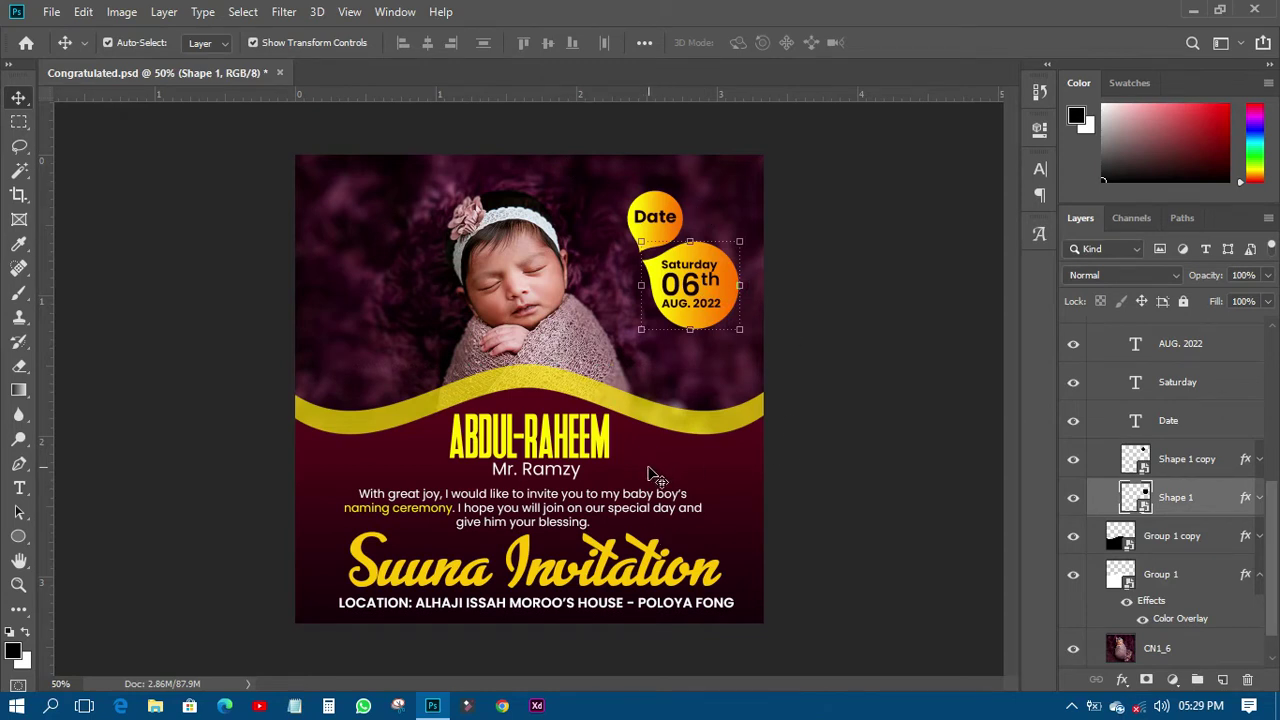
click(966, 370)
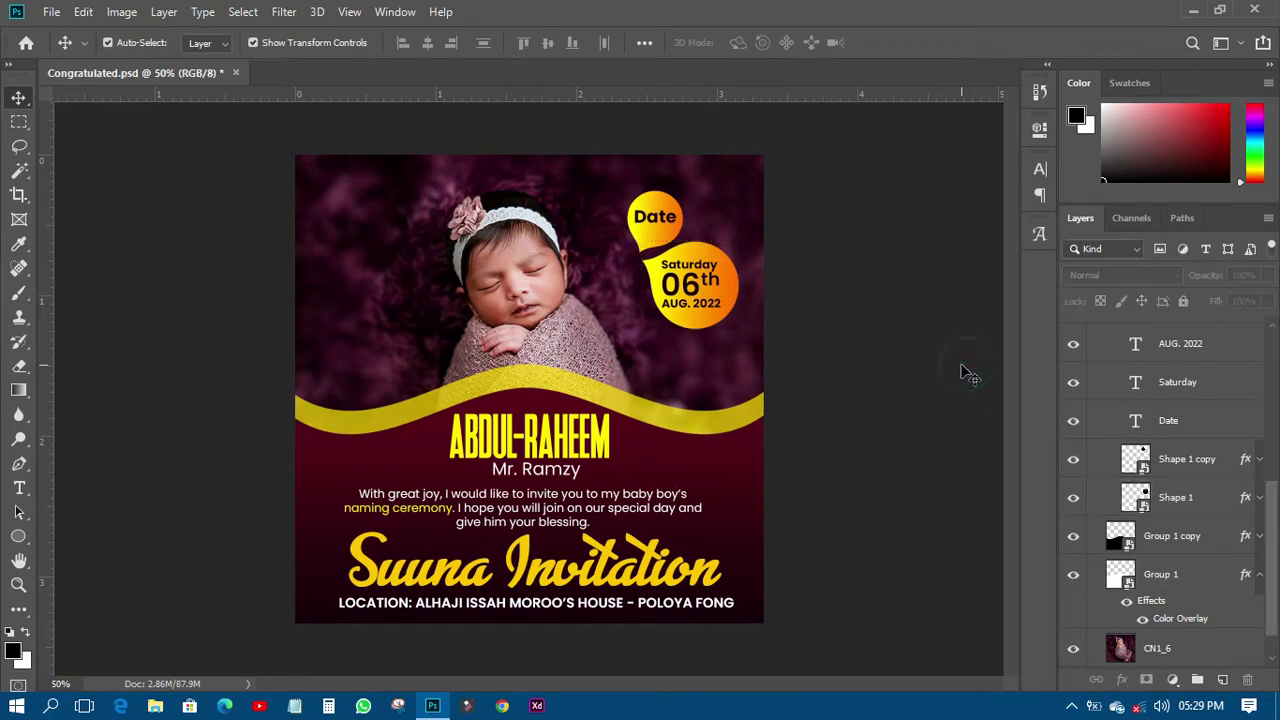
Create a new 1080 x 1080 px, 300 ppi RGB document with a white background, named "naming ceremony flyer".
click(51, 12)
click(69, 33)
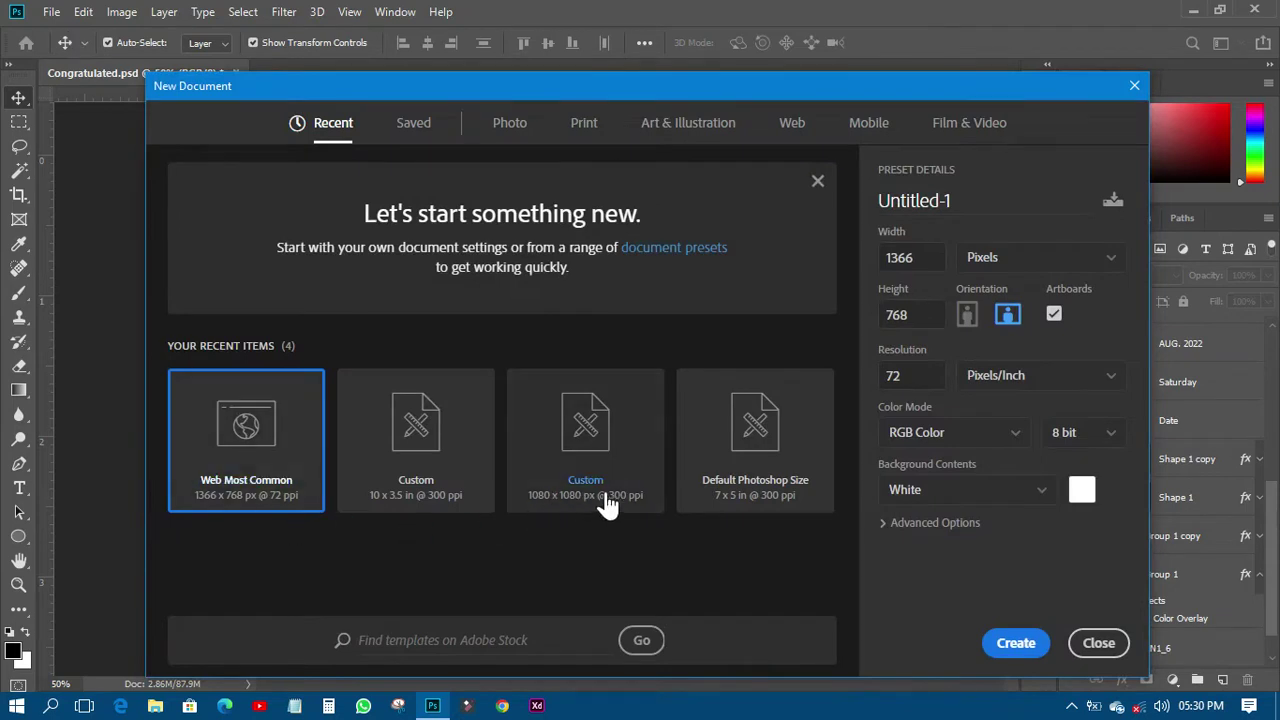
click(614, 445)
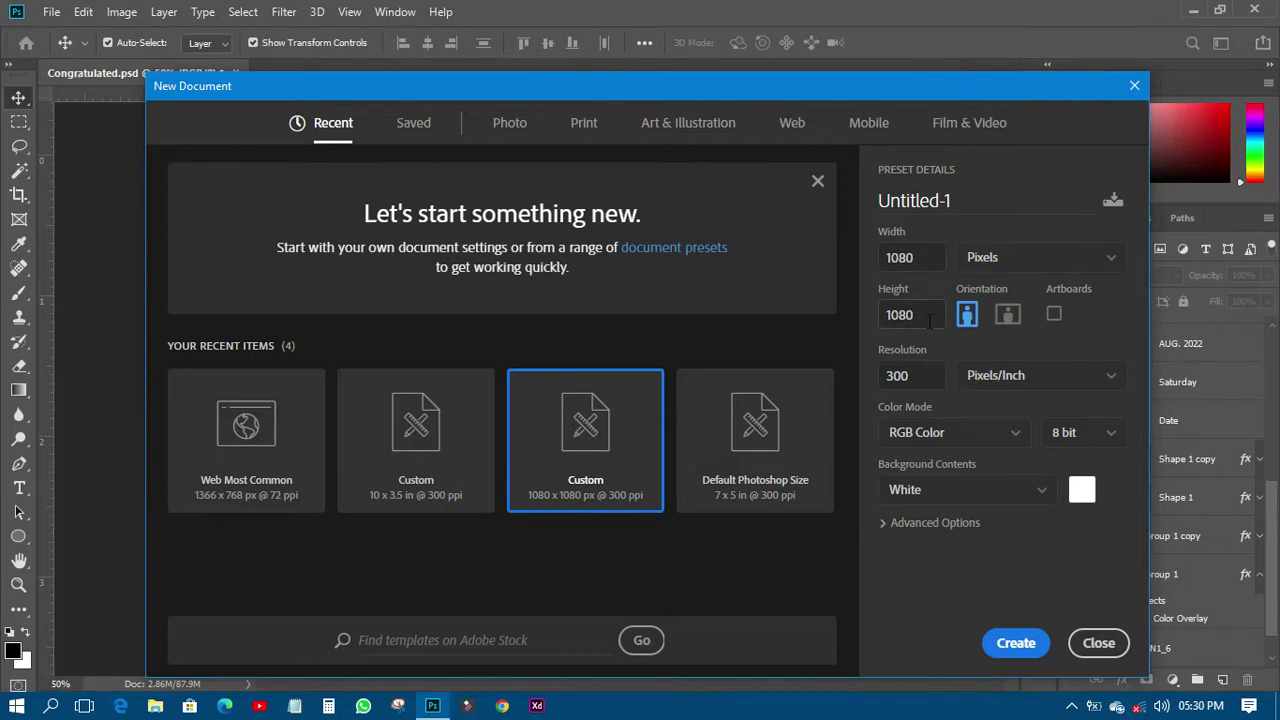
drag(908, 195, 838, 208)
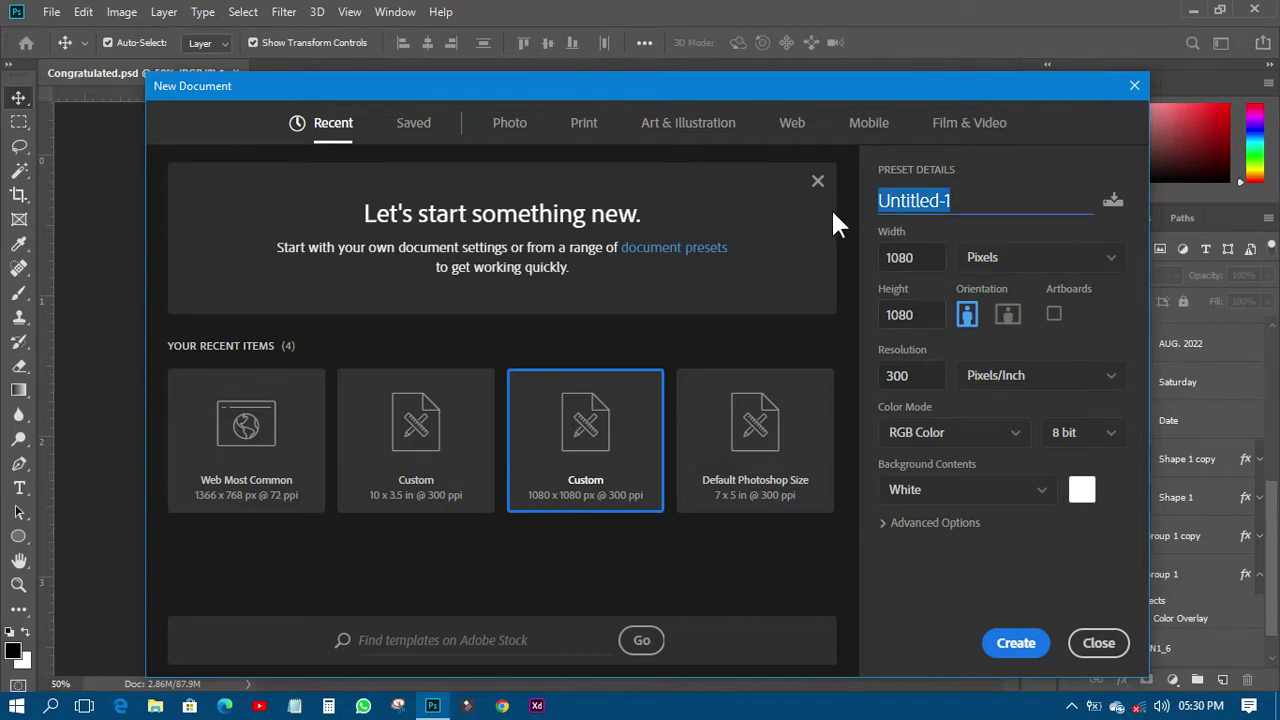
text(ttttt)
key(BackSpace)
key(BackSpace)
key(BackSpace)
key(BackSpace)
key(BackSpace)
text(n)
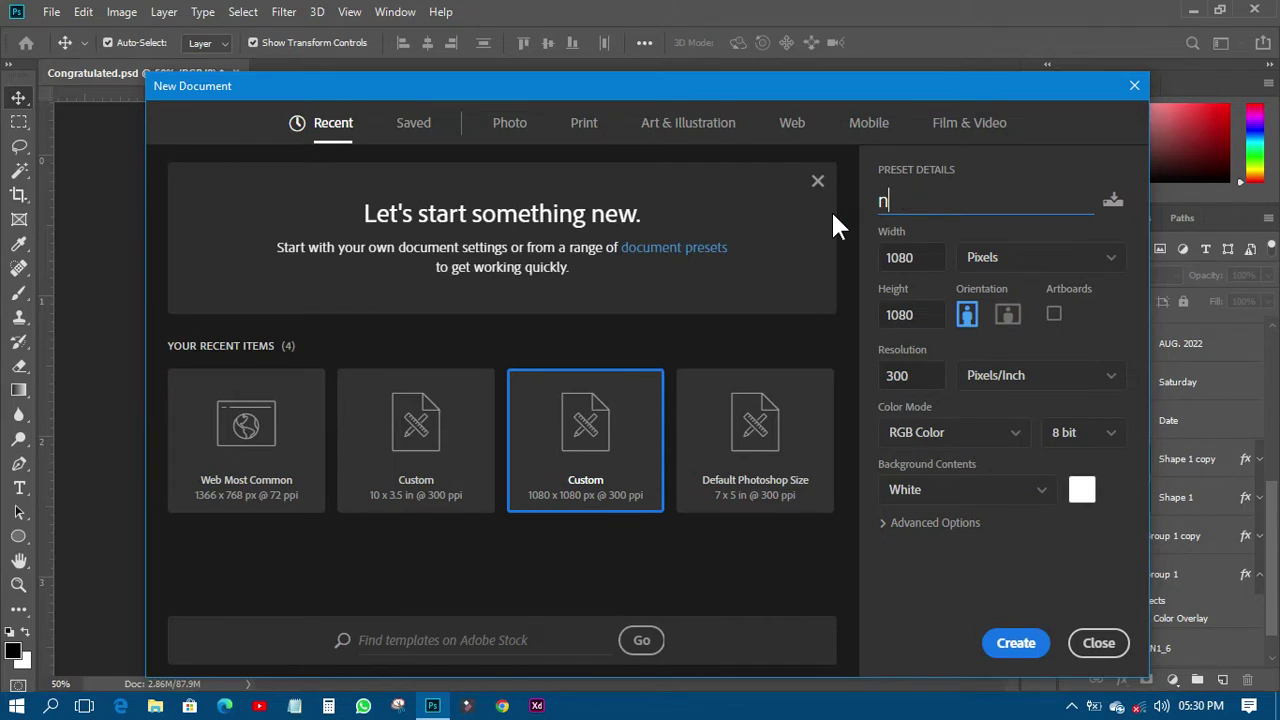
text(aming ceremony flyer)
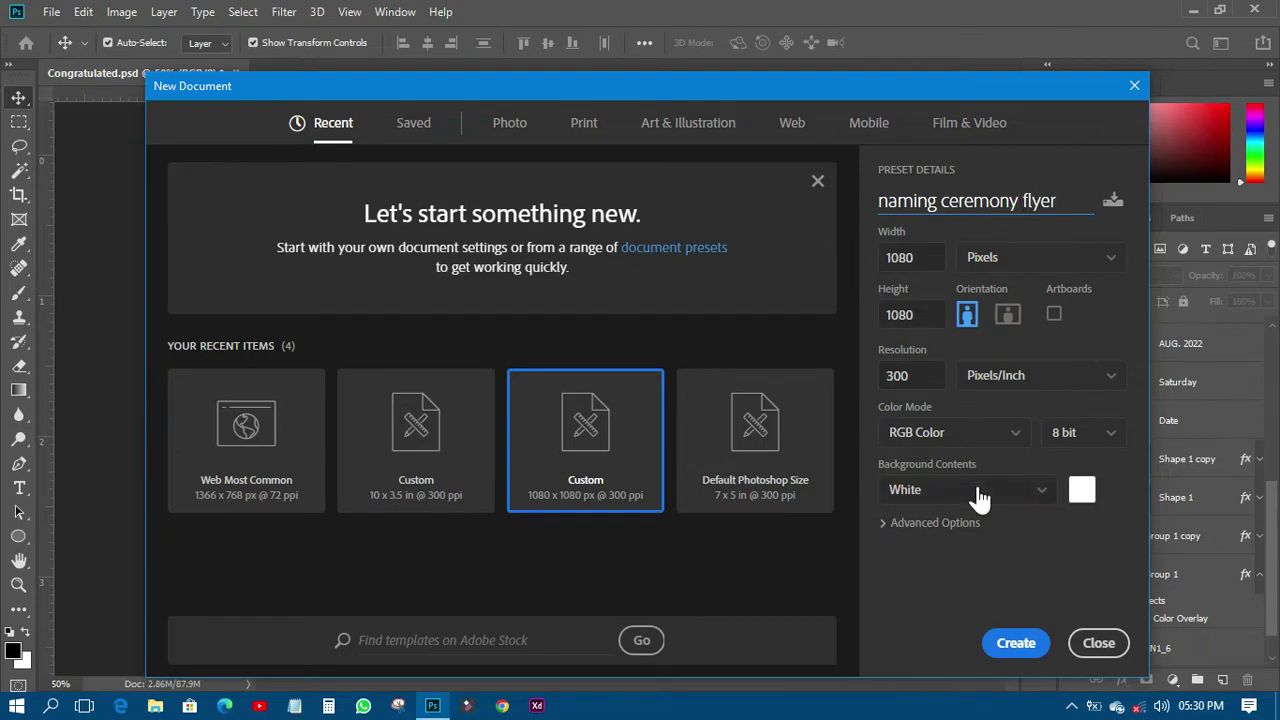
click(1016, 642)
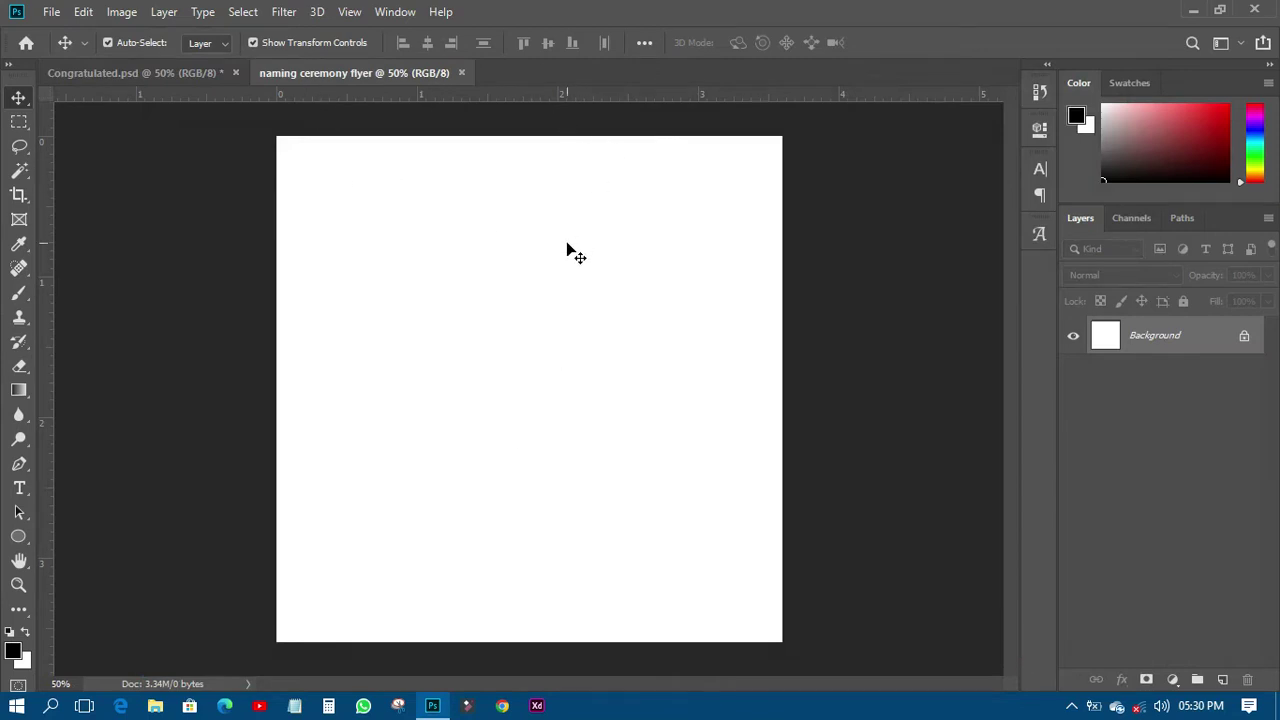
Examine the baby photo layer in Congratulated.psd by toggling its visibility, and return to the naming ceremony flyer.
click(182, 72)
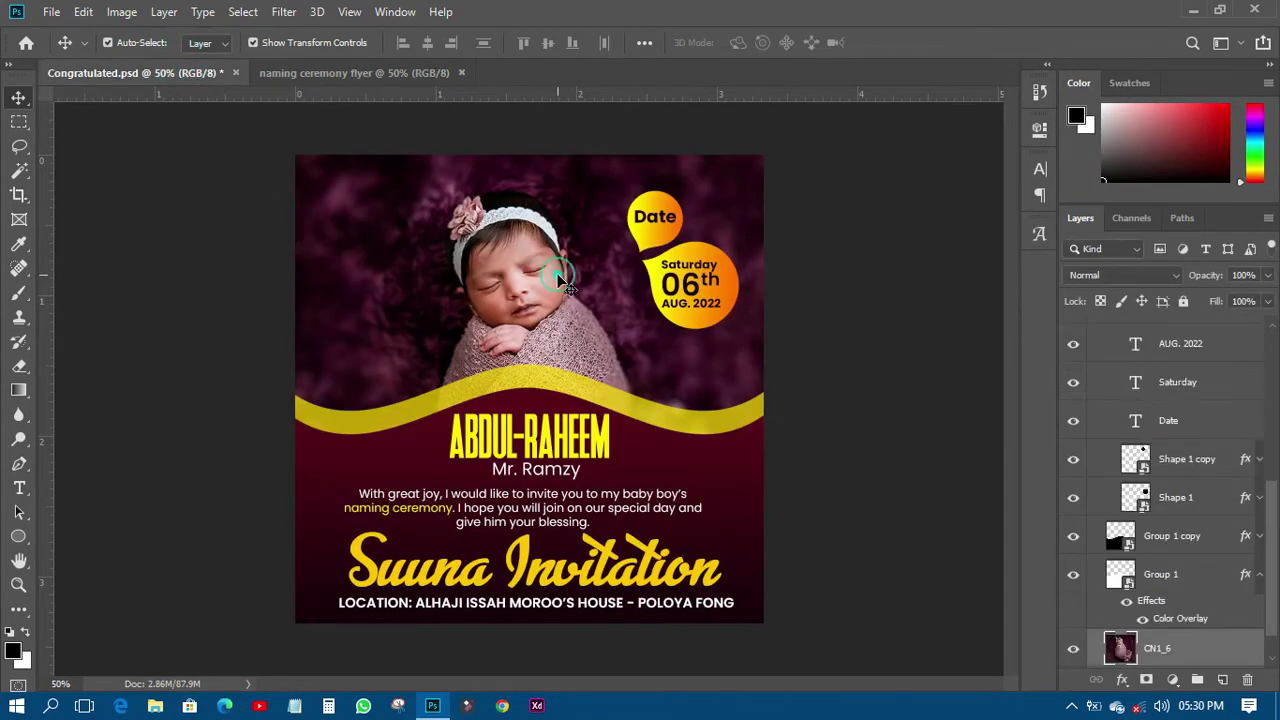
click(1073, 648)
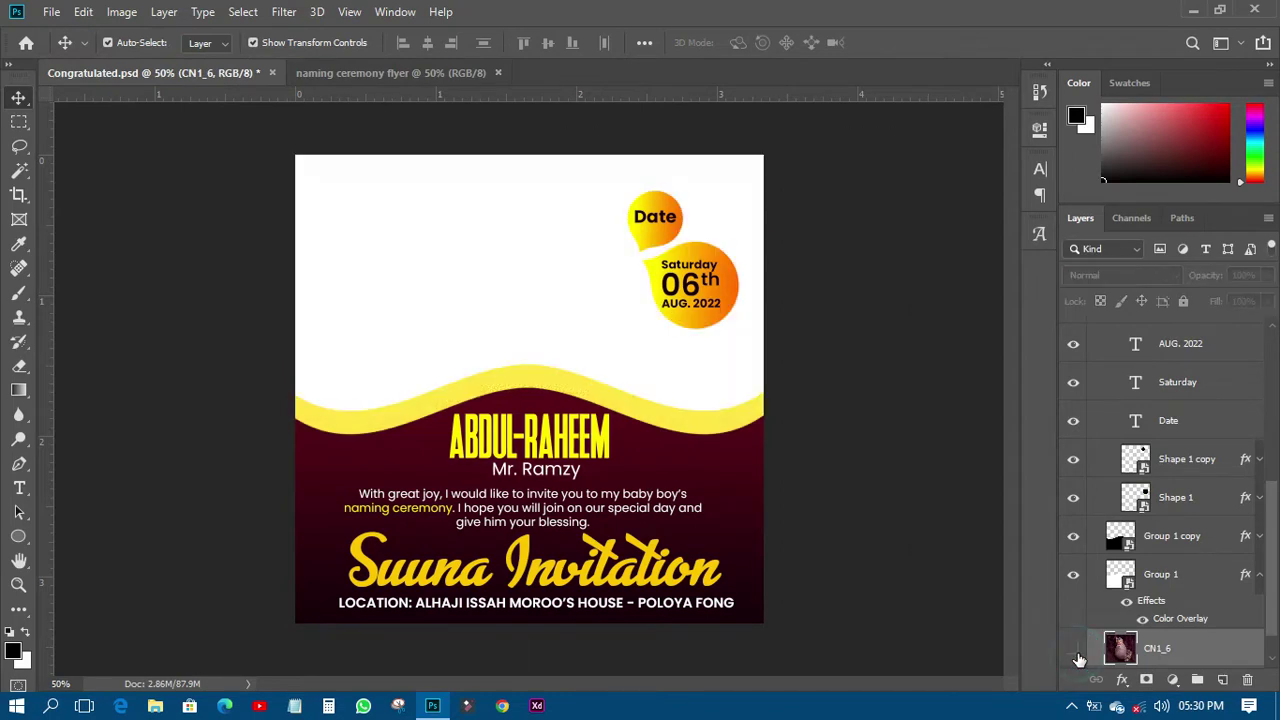
click(1074, 649)
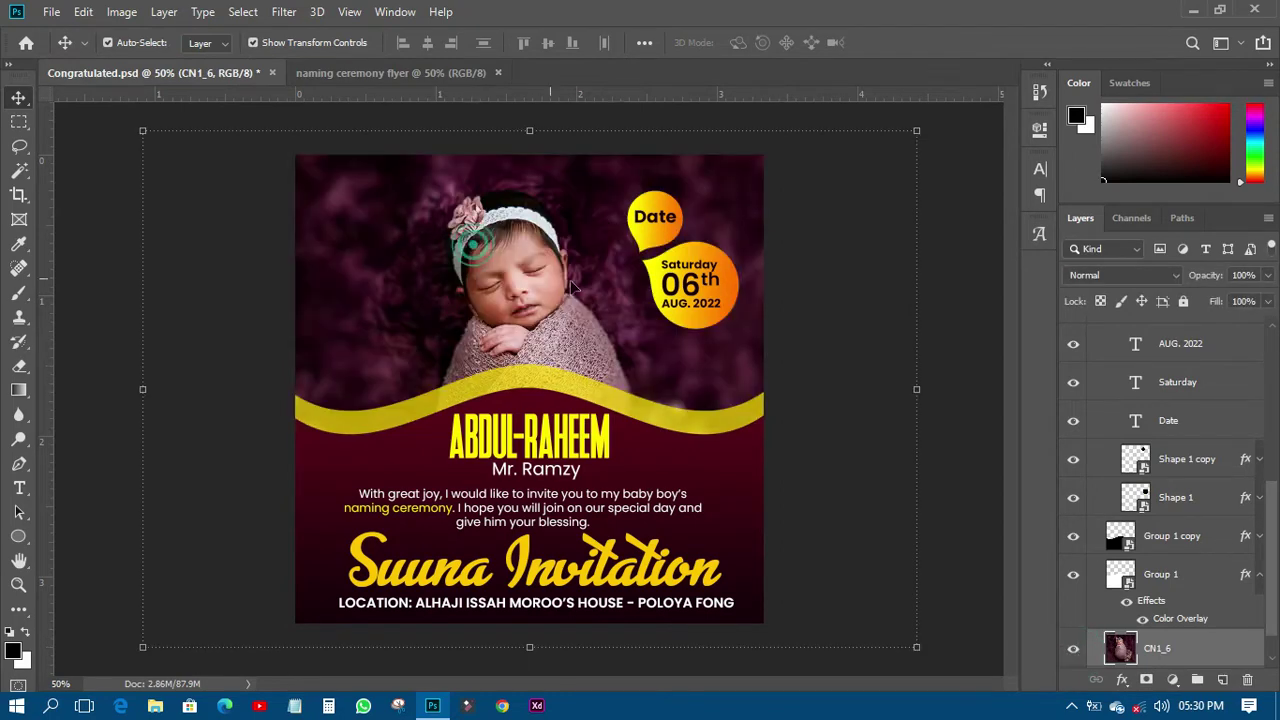
click(1073, 649)
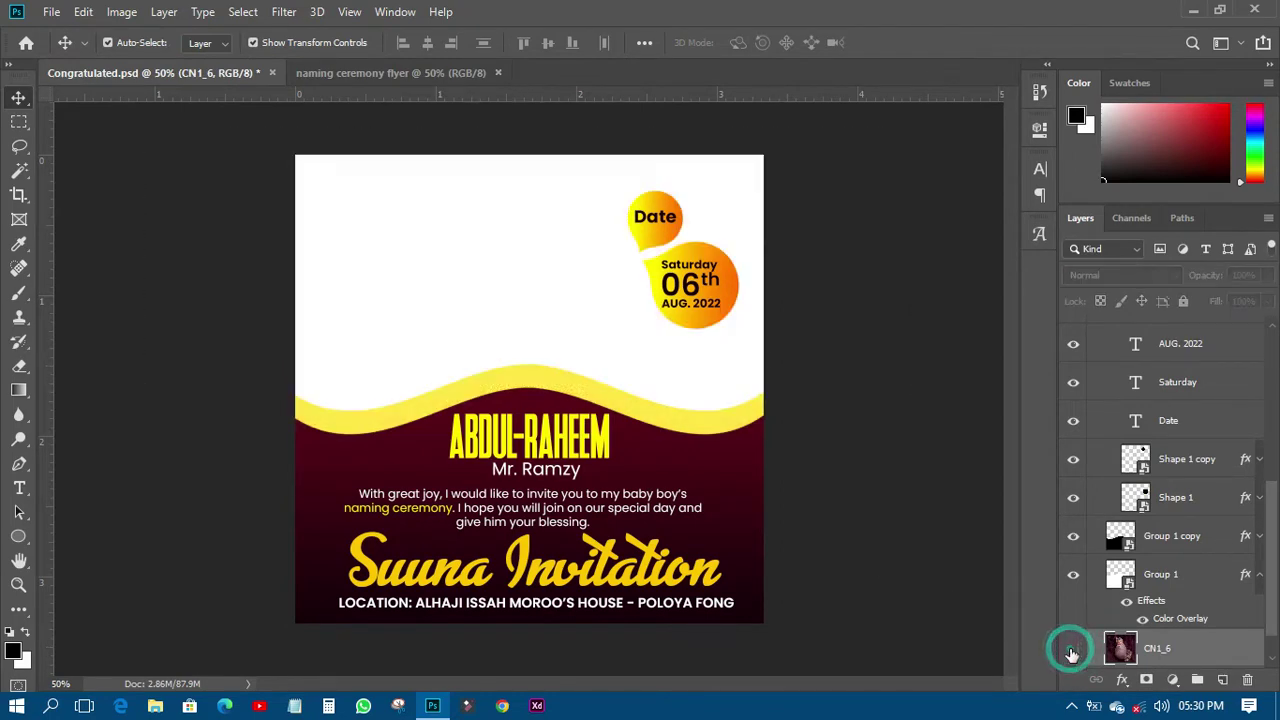
click(405, 73)
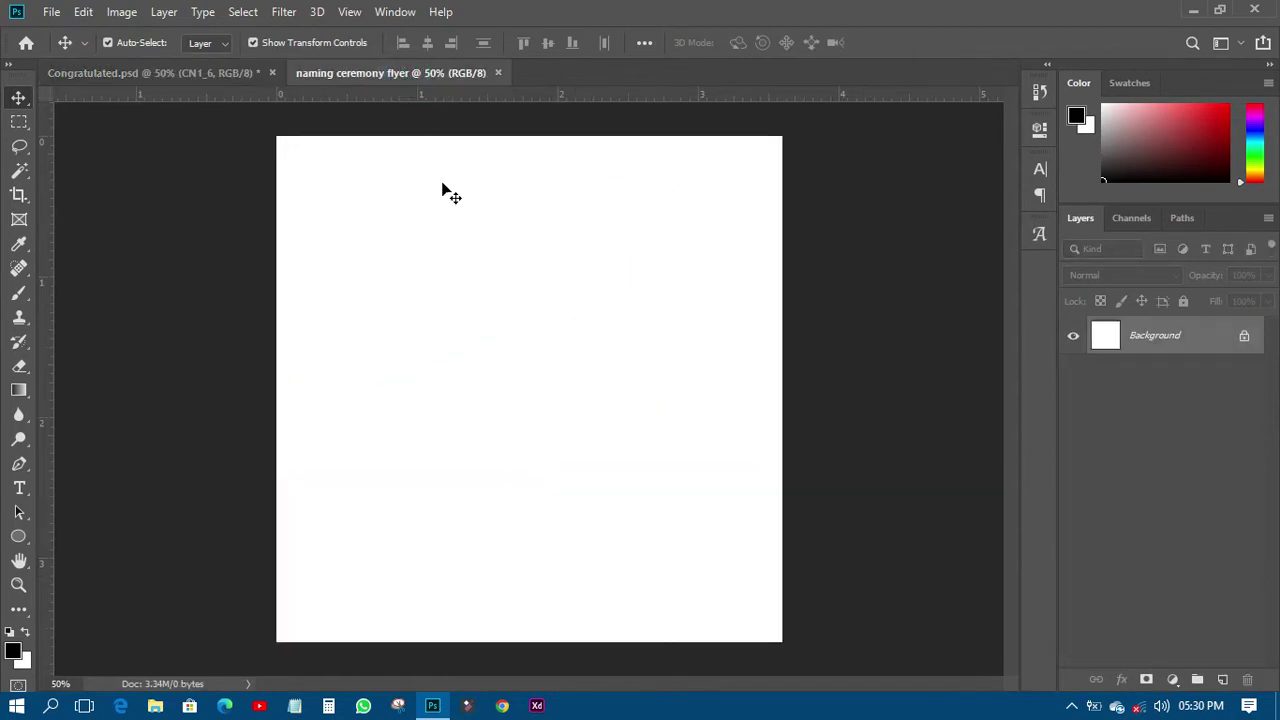
Place the CN1_6 baby photo from the Desktop as a linked image and scale it to 21.60% to fill the canvas.
click(51, 12)
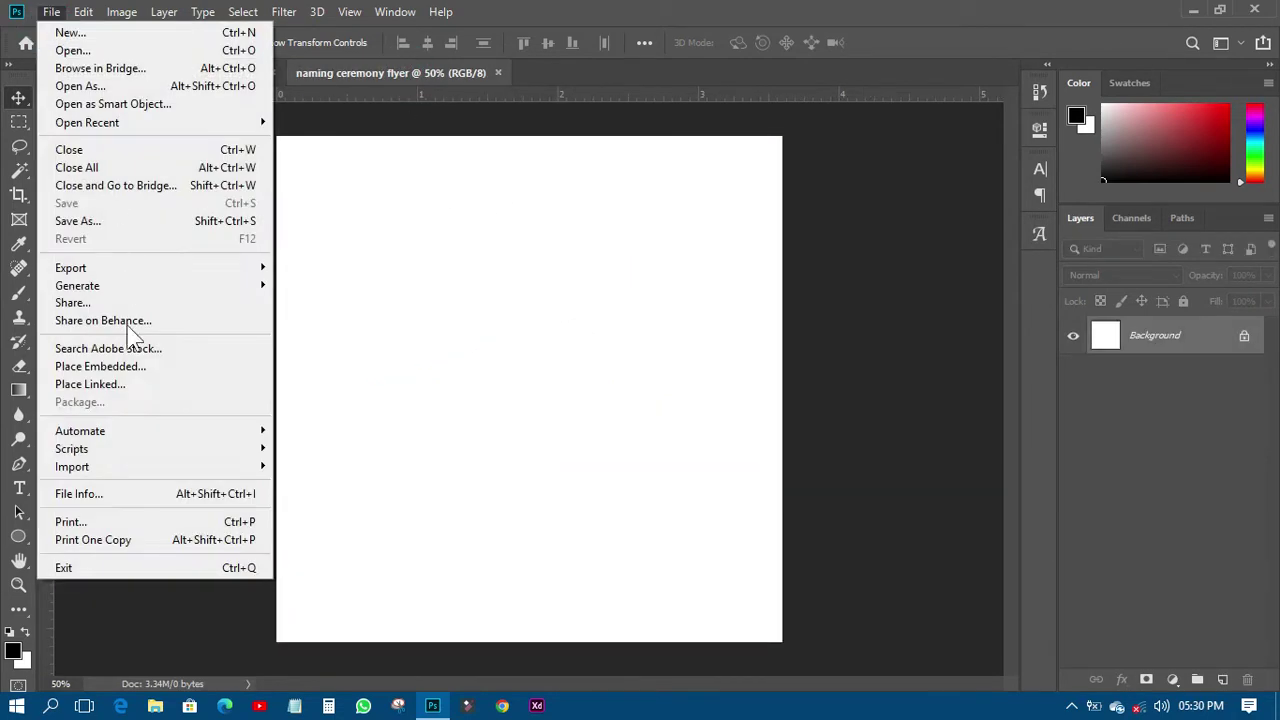
click(121, 386)
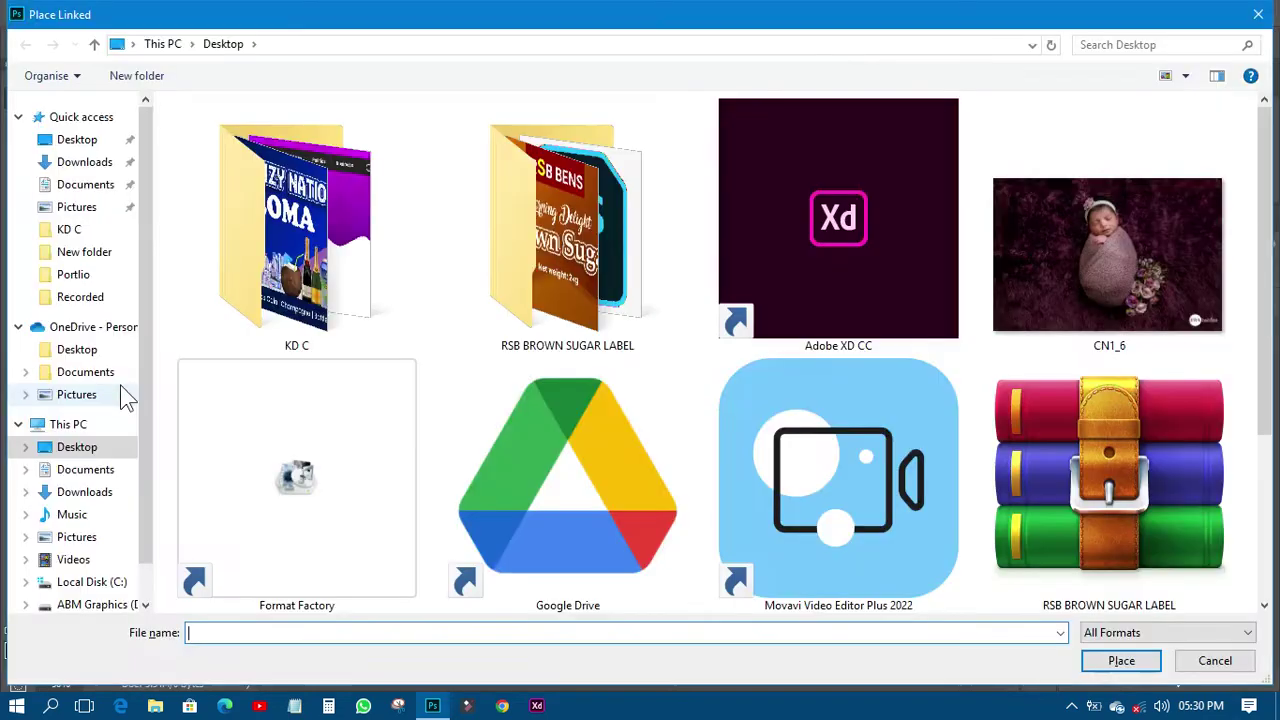
double_click(1039, 272)
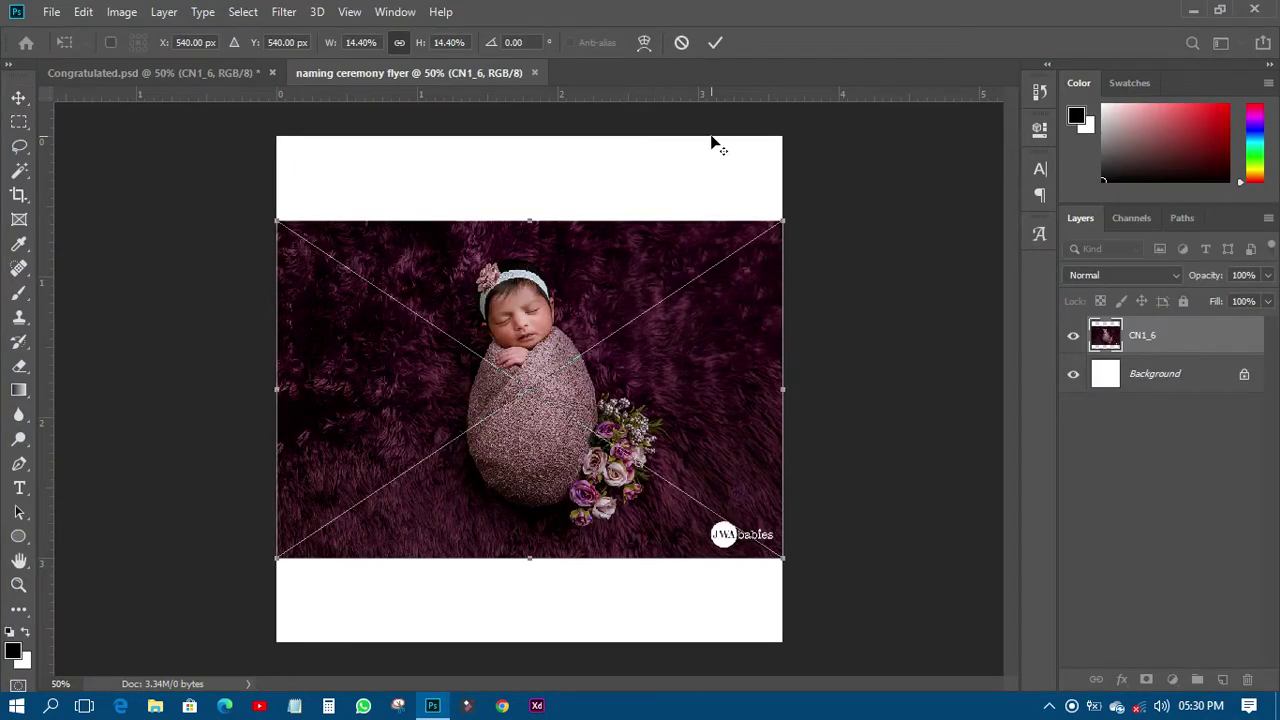
drag(782, 220, 889, 104)
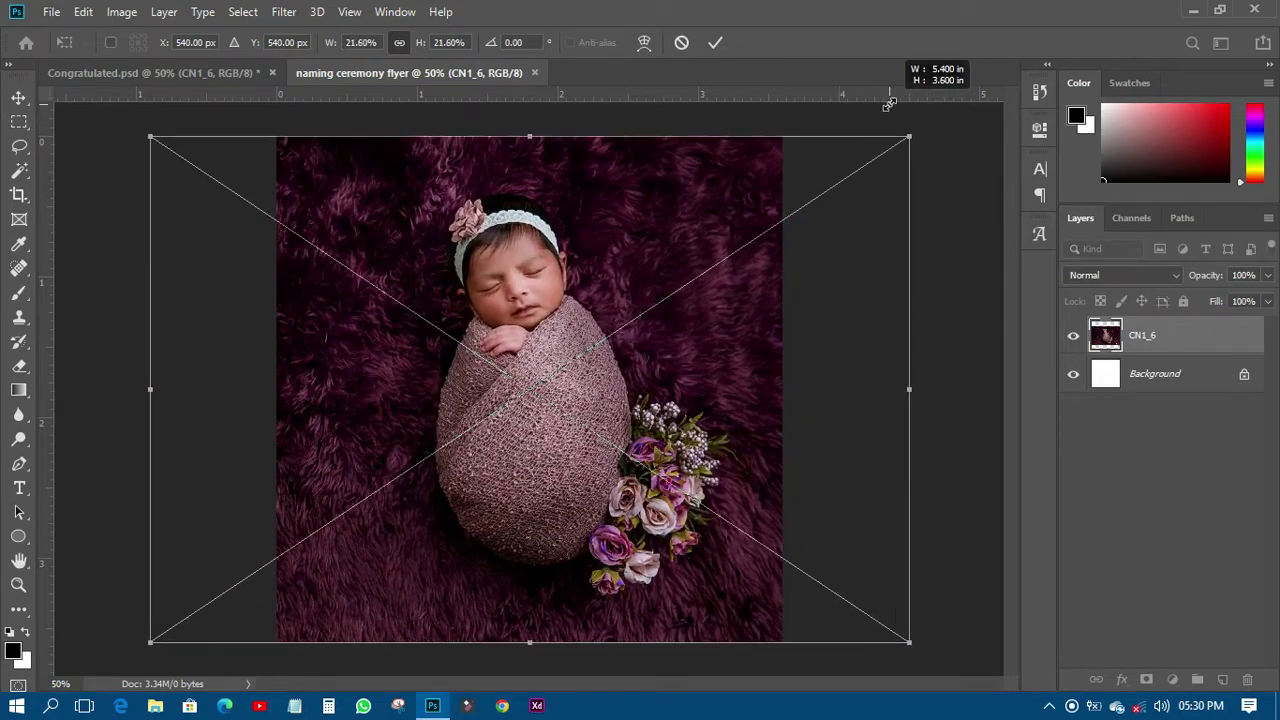
click(716, 40)
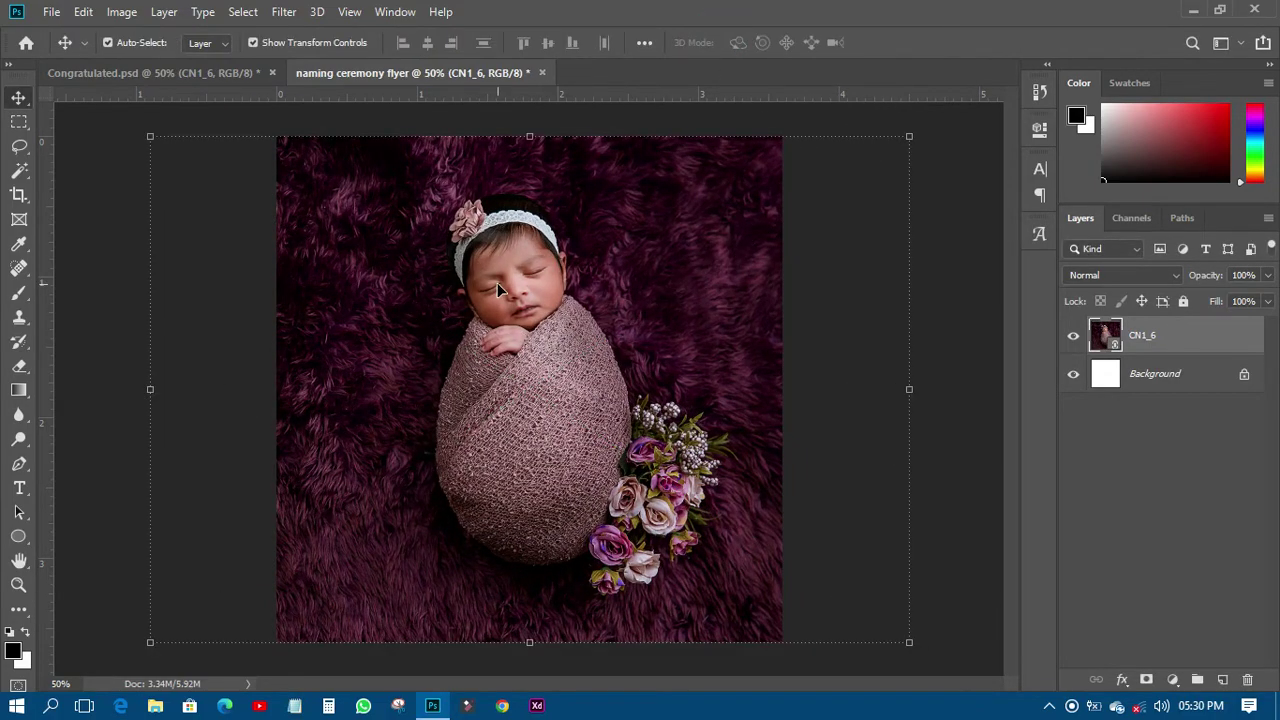
Rasterize the CN1_6 photo layer and deselect it.
right_click(1166, 338)
click(975, 366)
click(965, 370)
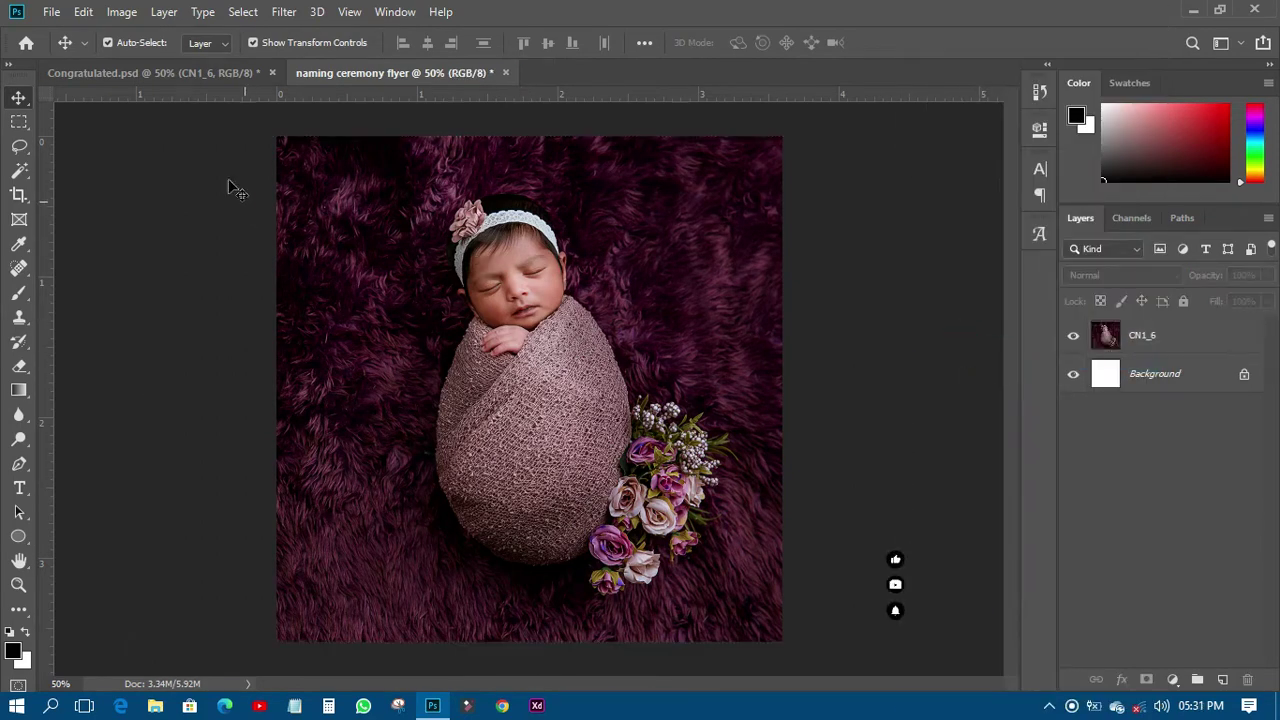
Compare with the blurred photo background in Congratulated.psd by showing and hiding CN1_6, and return to the new flyer.
click(190, 71)
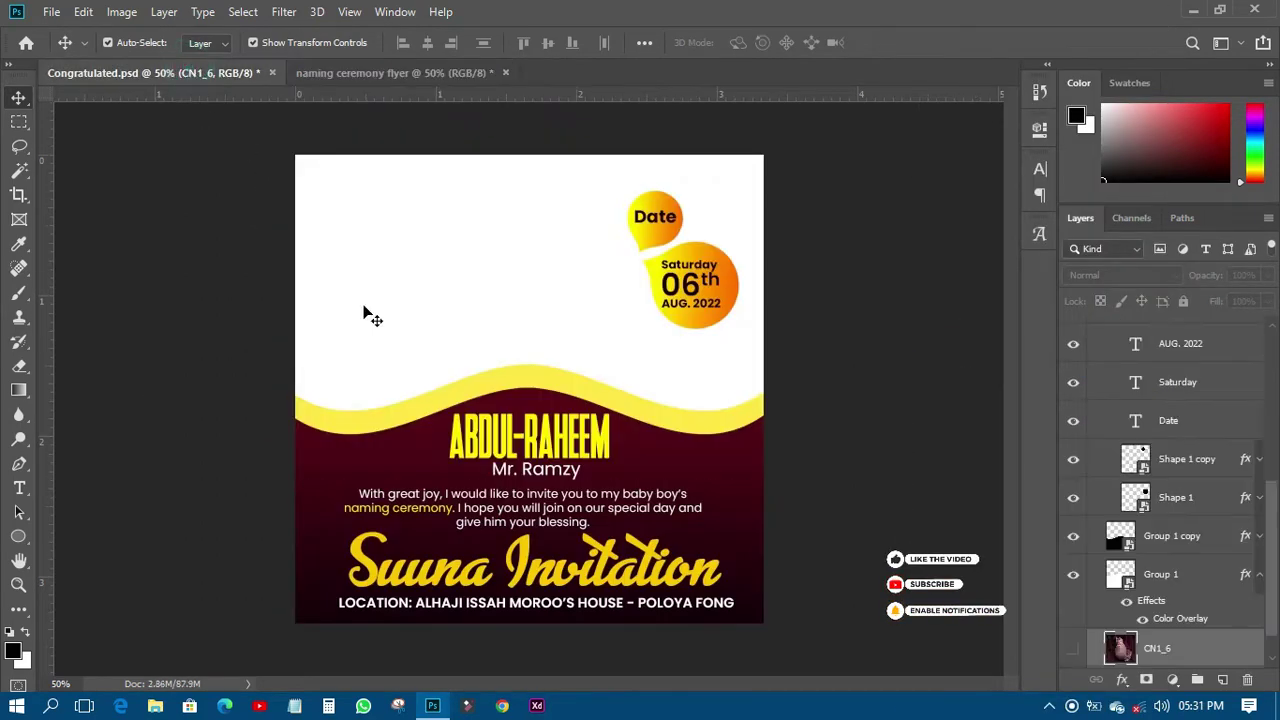
click(1074, 650)
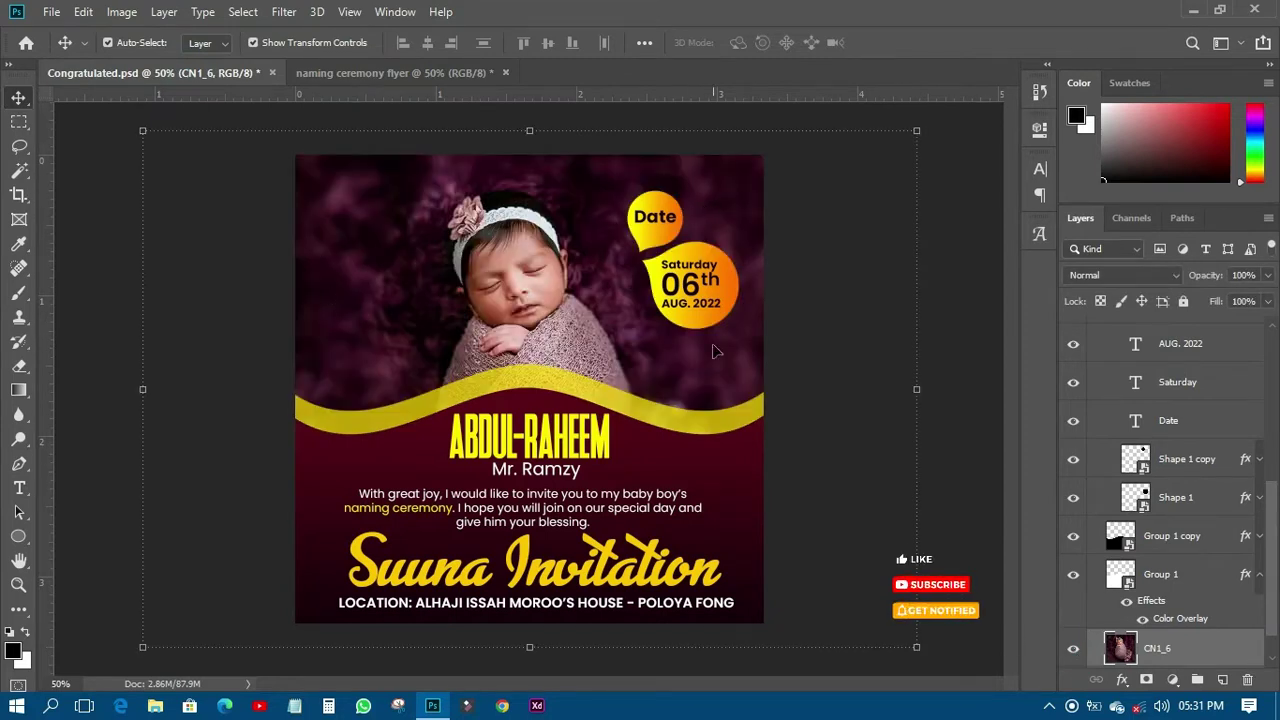
click(1074, 650)
click(431, 72)
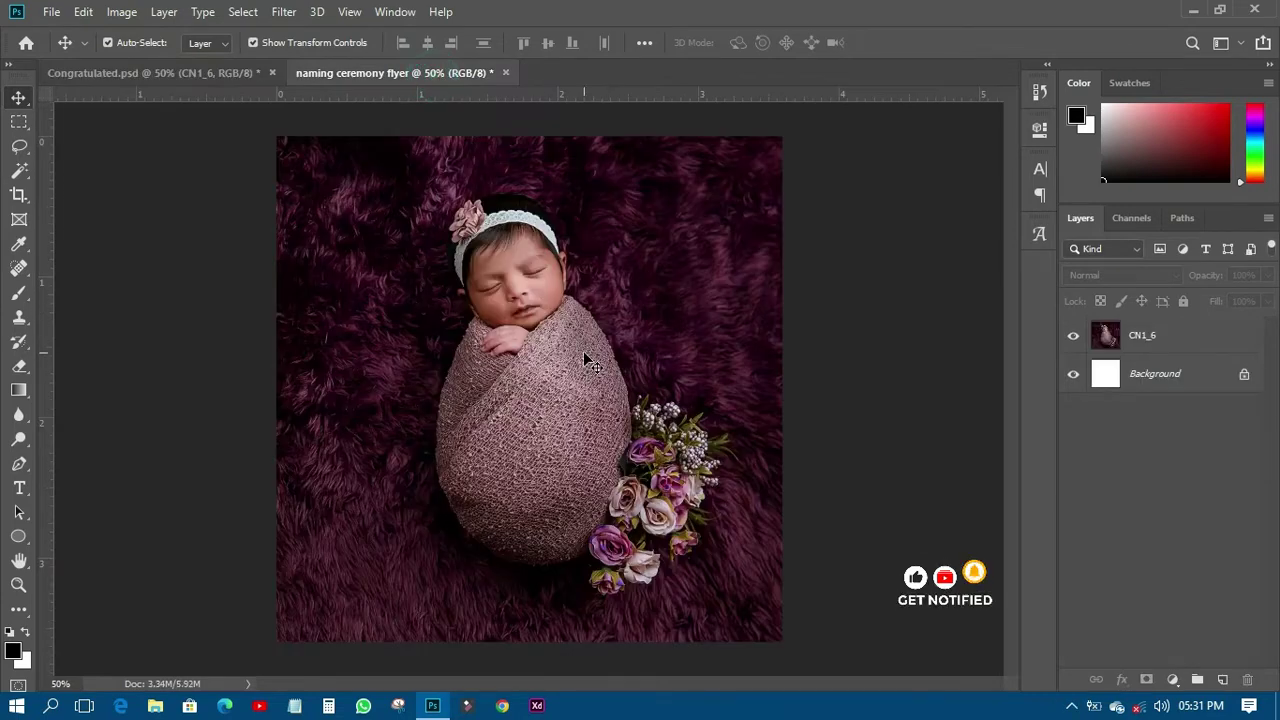
Duplicate the CN1_6 layer and hide the original beneath the copy.
click(1142, 336)
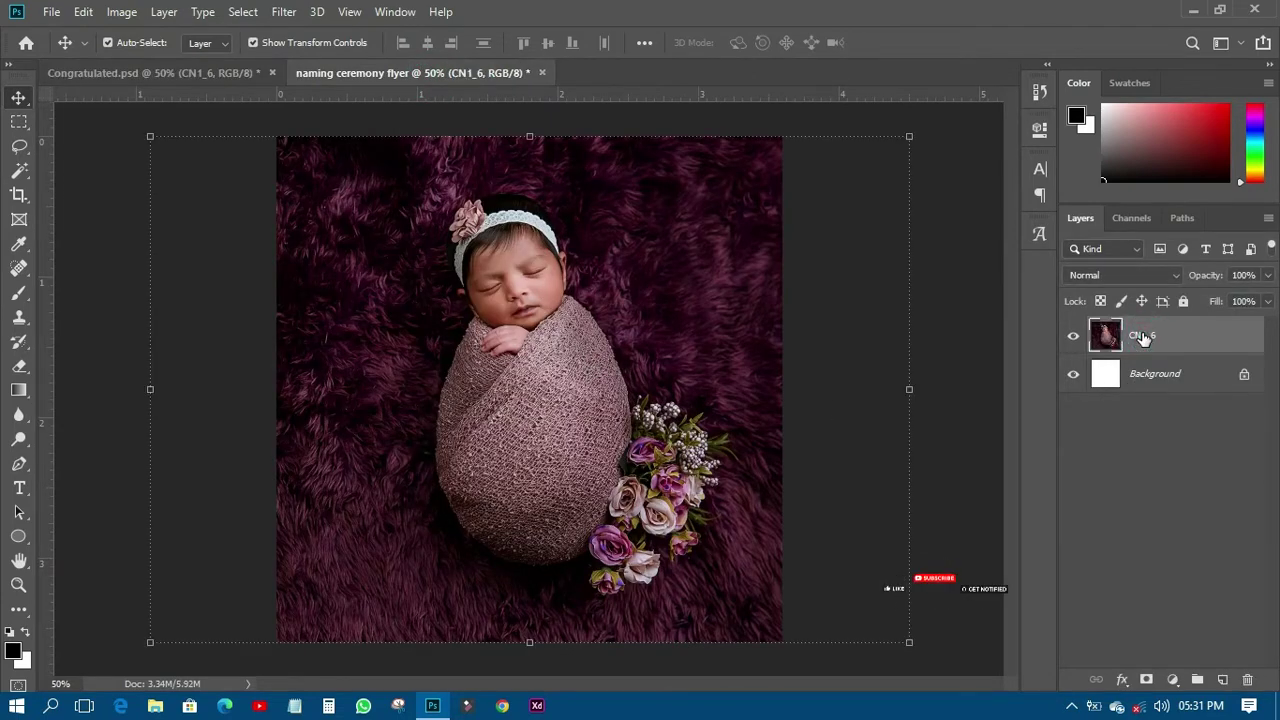
key(ctrl+j)
click(1076, 374)
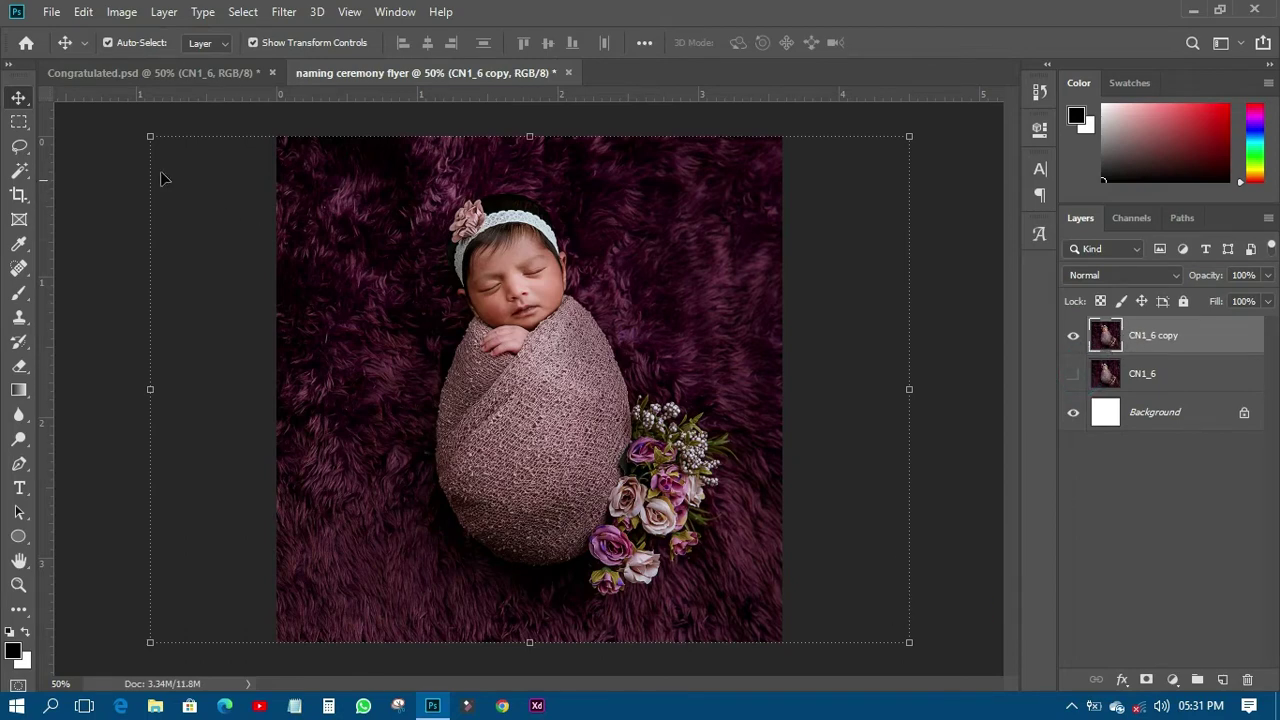
Draw a freehand Lasso selection around the wrapped baby on the copied layer and invert the selection.
click(28, 143)
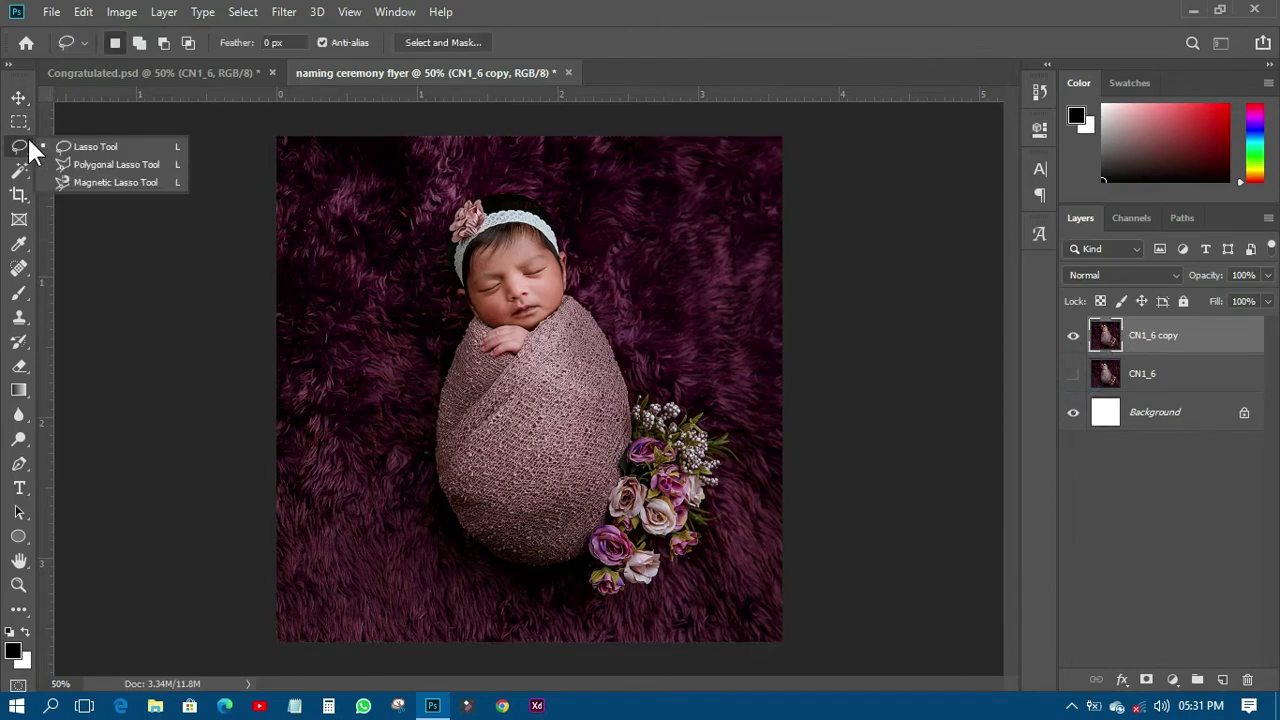
click(98, 148)
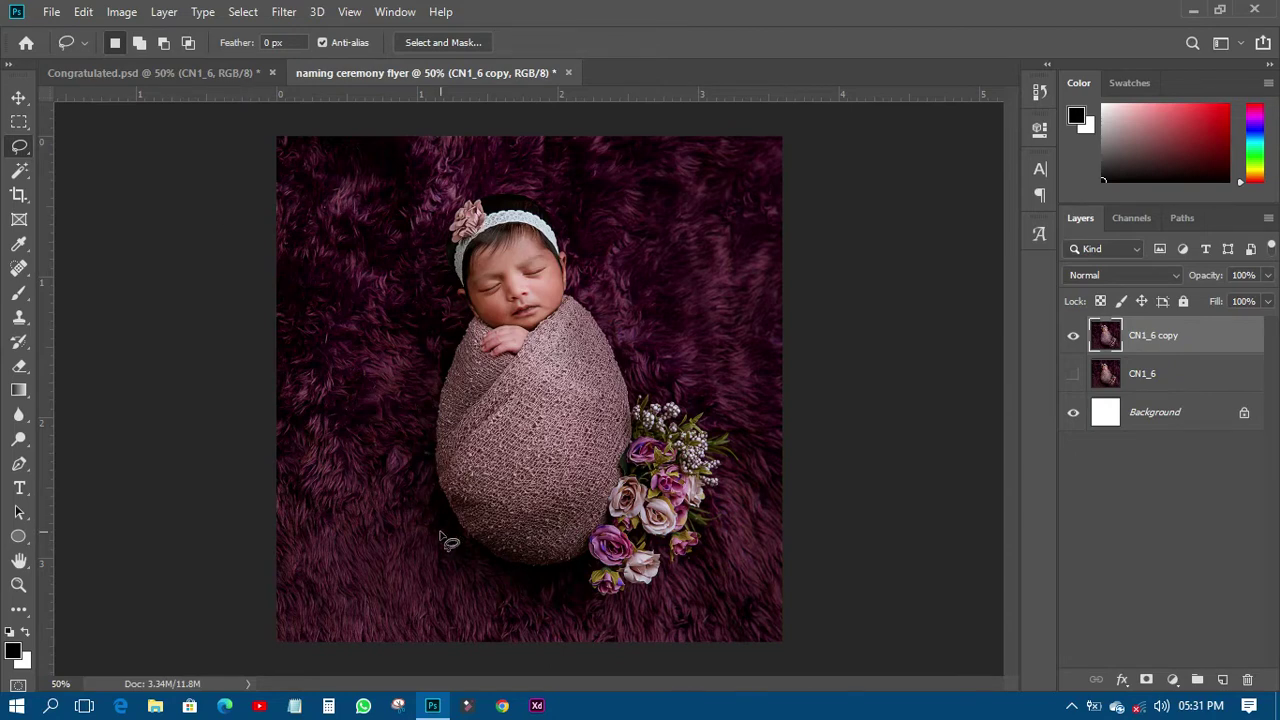
mouse_move(476, 550)
mouse_down()
mouse_move(442, 478)
mouse_move(428, 389)
mouse_move(448, 208)
mouse_move(598, 214)
mouse_move(645, 328)
mouse_move(670, 512)
mouse_move(600, 582)
mouse_move(550, 585)
mouse_move(481, 560)
mouse_up()
click(124, 12)
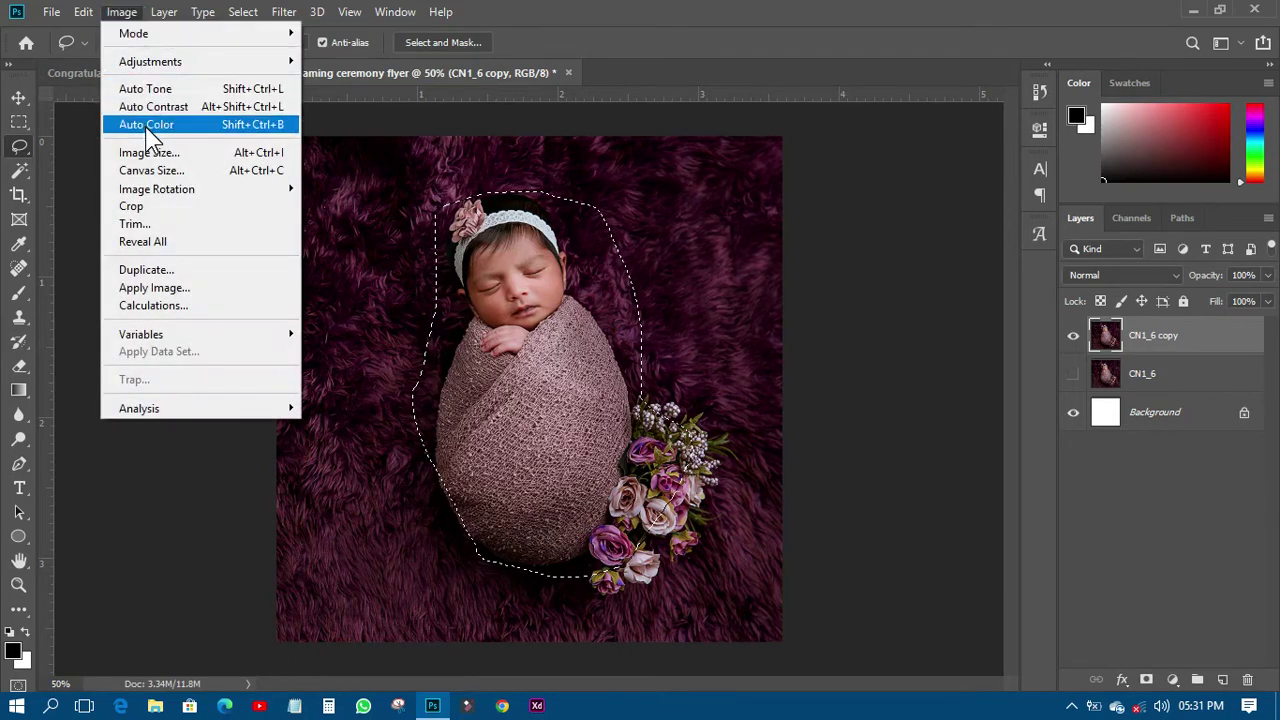
mouse_move(149, 65)
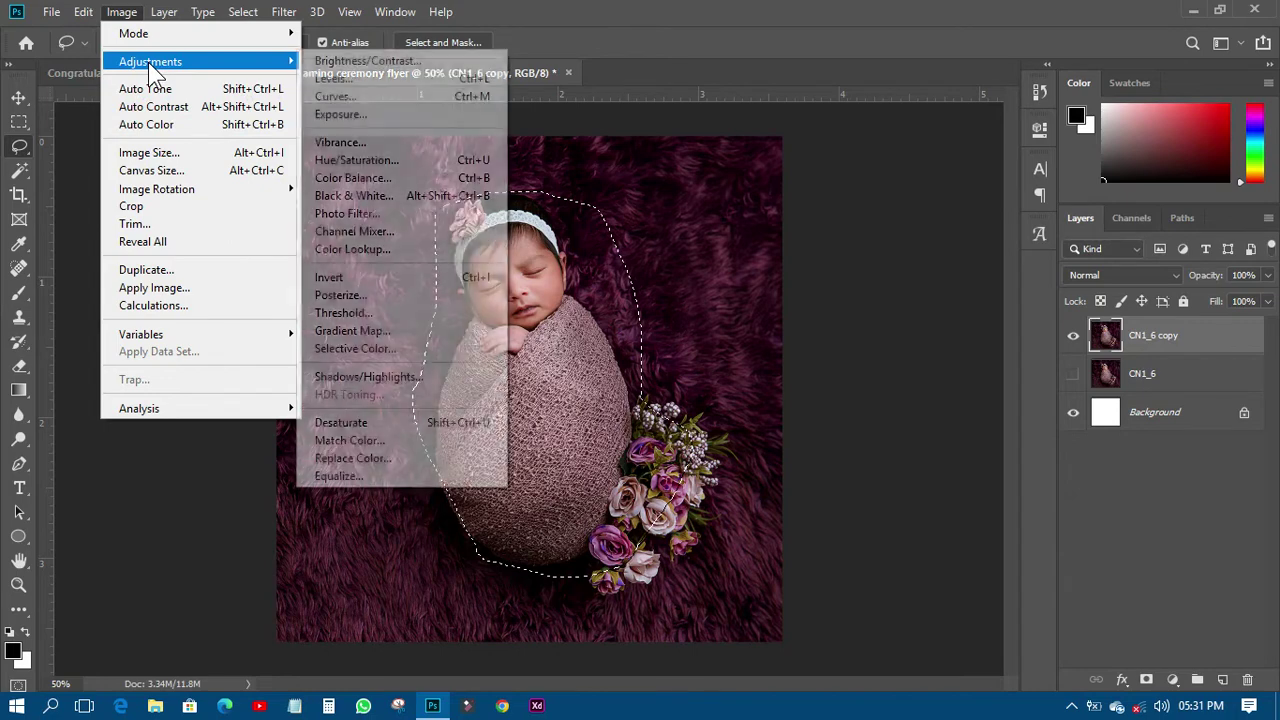
click(162, 12)
click(240, 13)
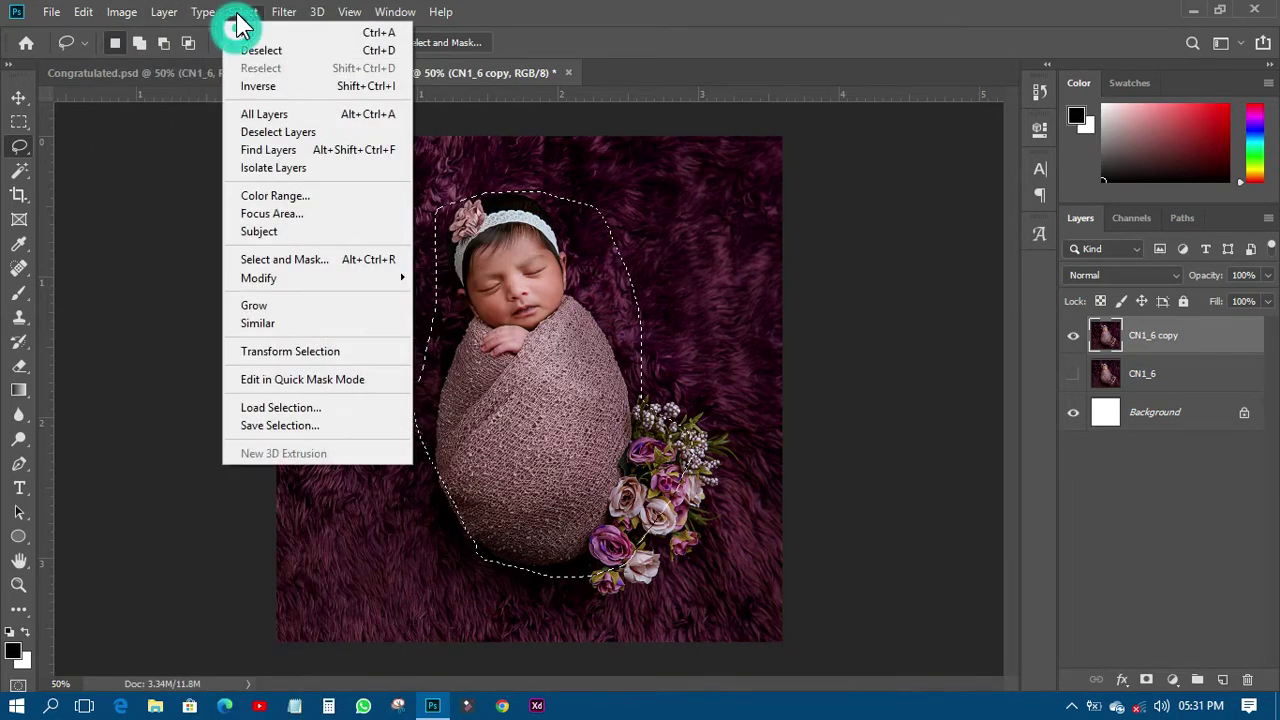
click(262, 87)
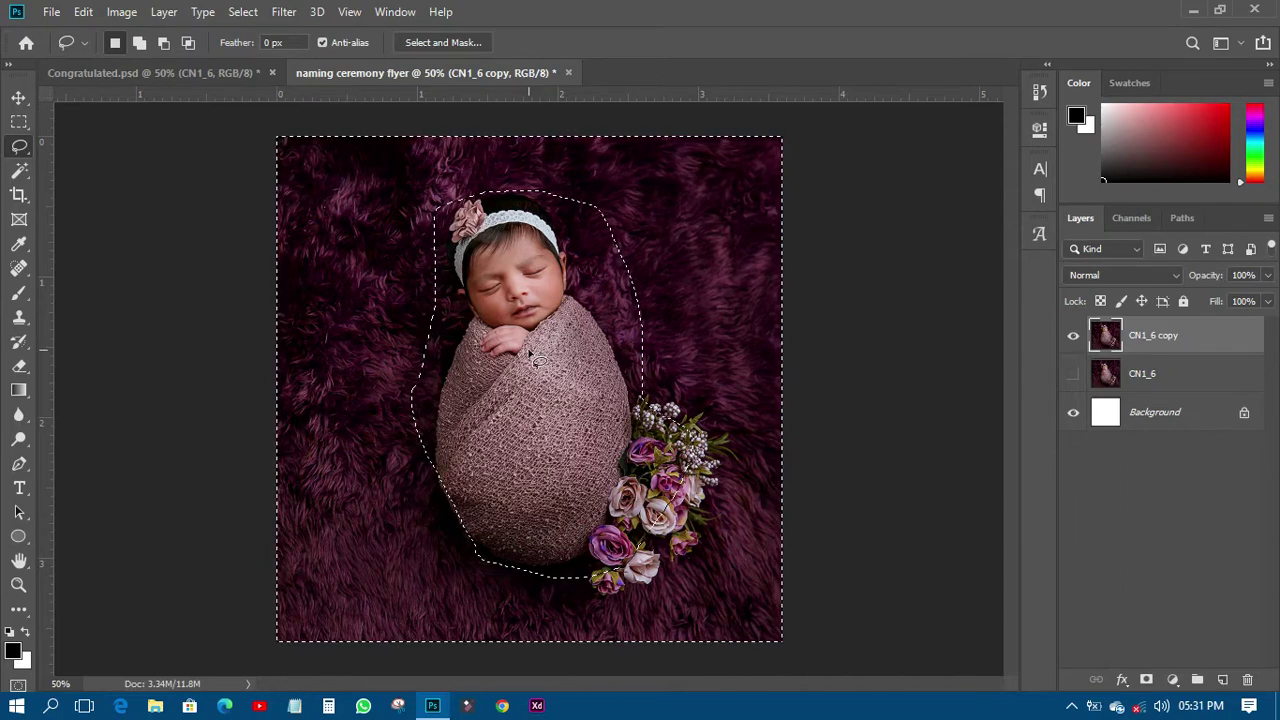
Apply a Gaussian Blur with a 5.8-pixel radius to the selected area around the baby and remove the selection.
click(286, 13)
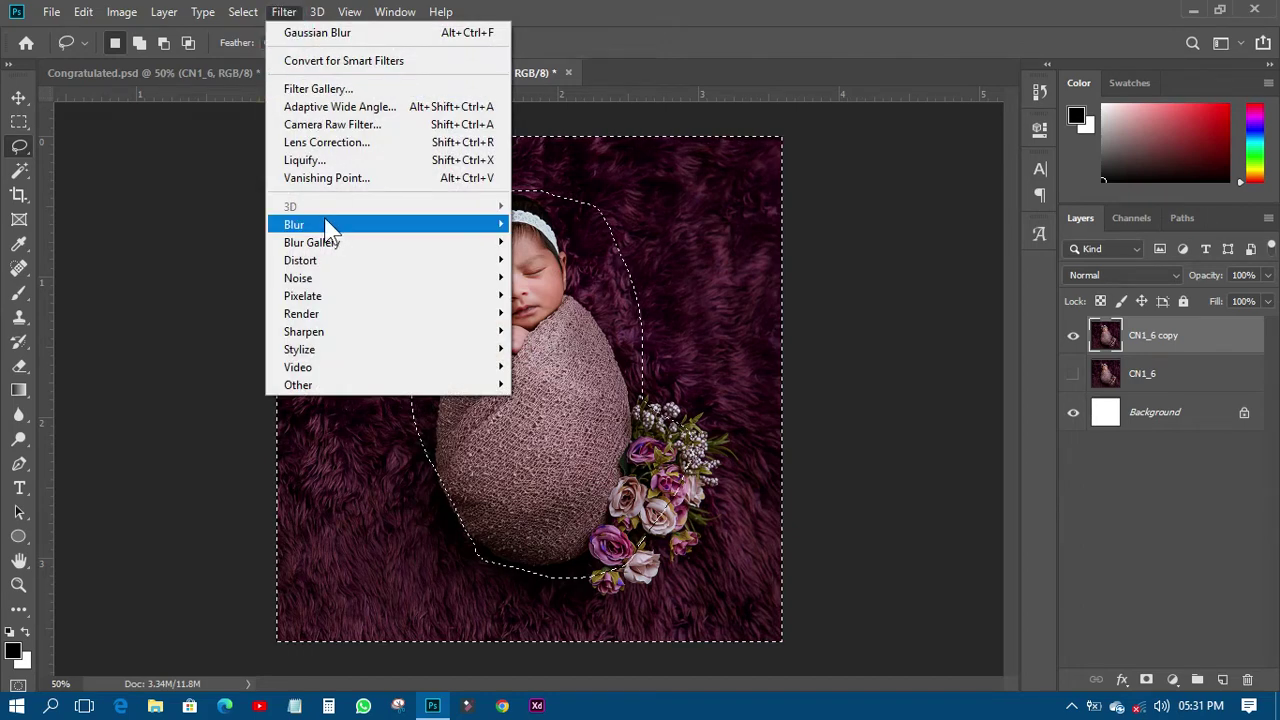
mouse_move(328, 228)
click(560, 295)
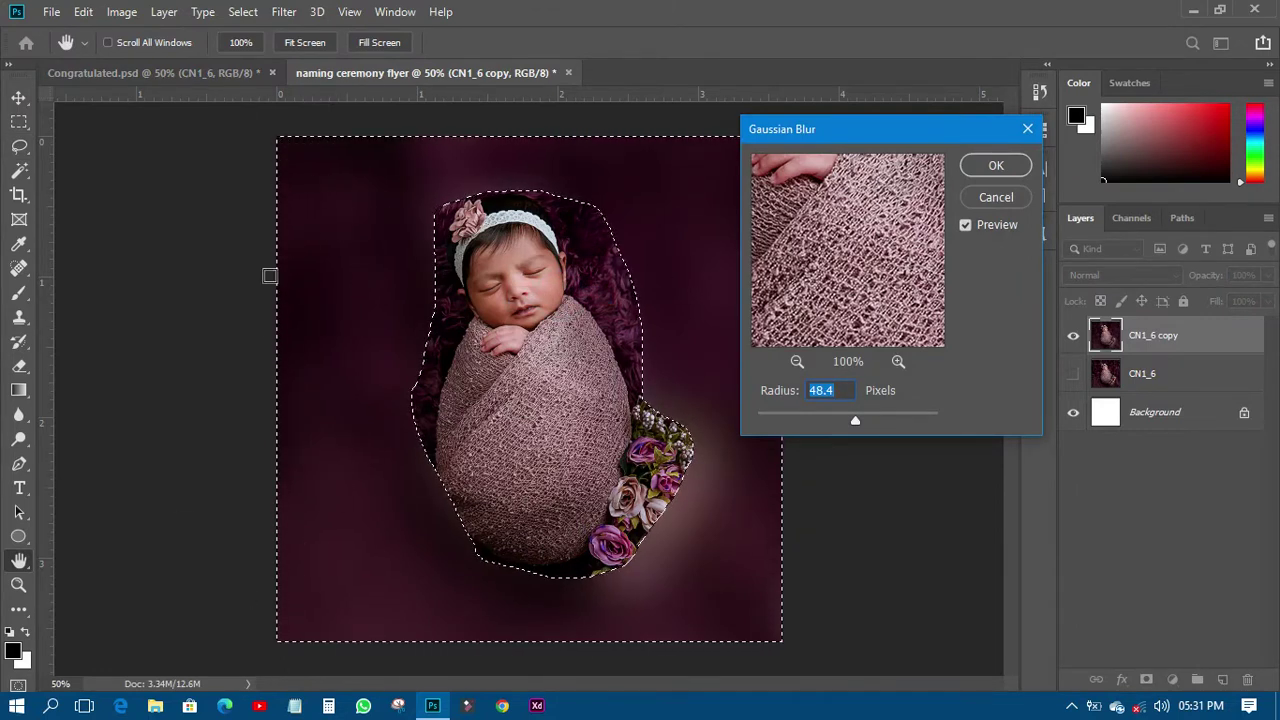
drag(855, 419, 799, 417)
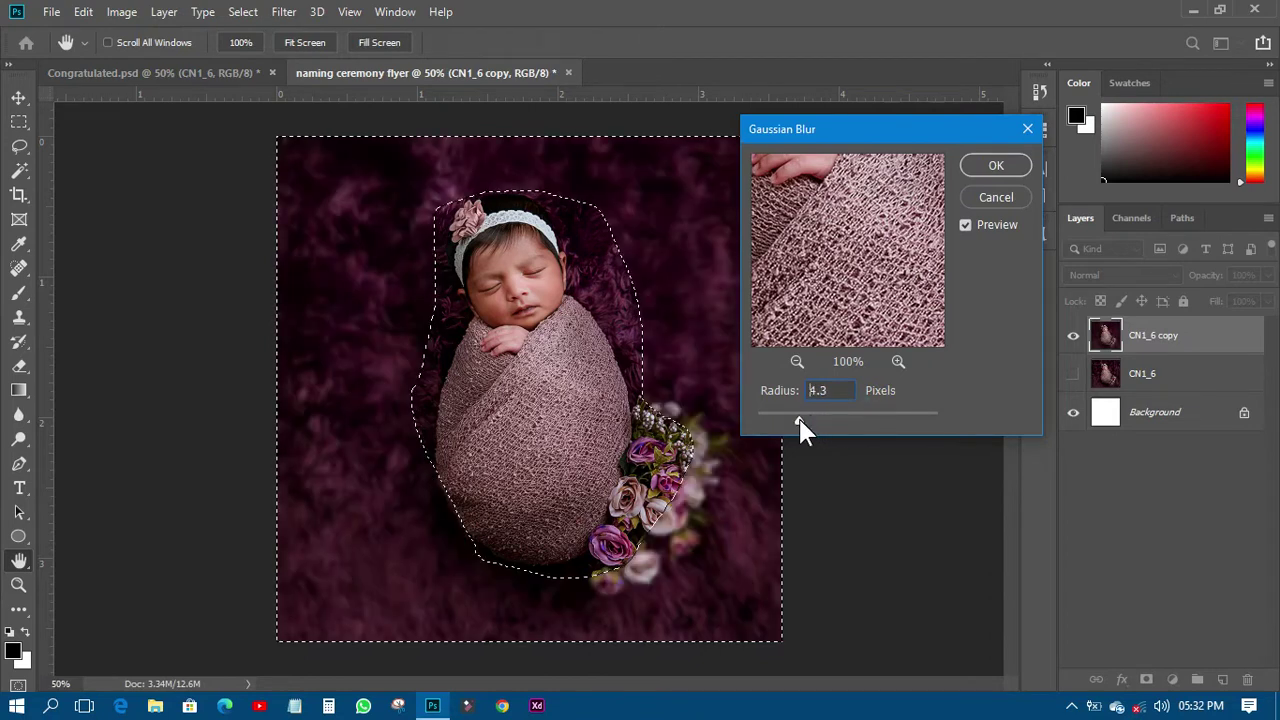
drag(808, 417, 808, 417)
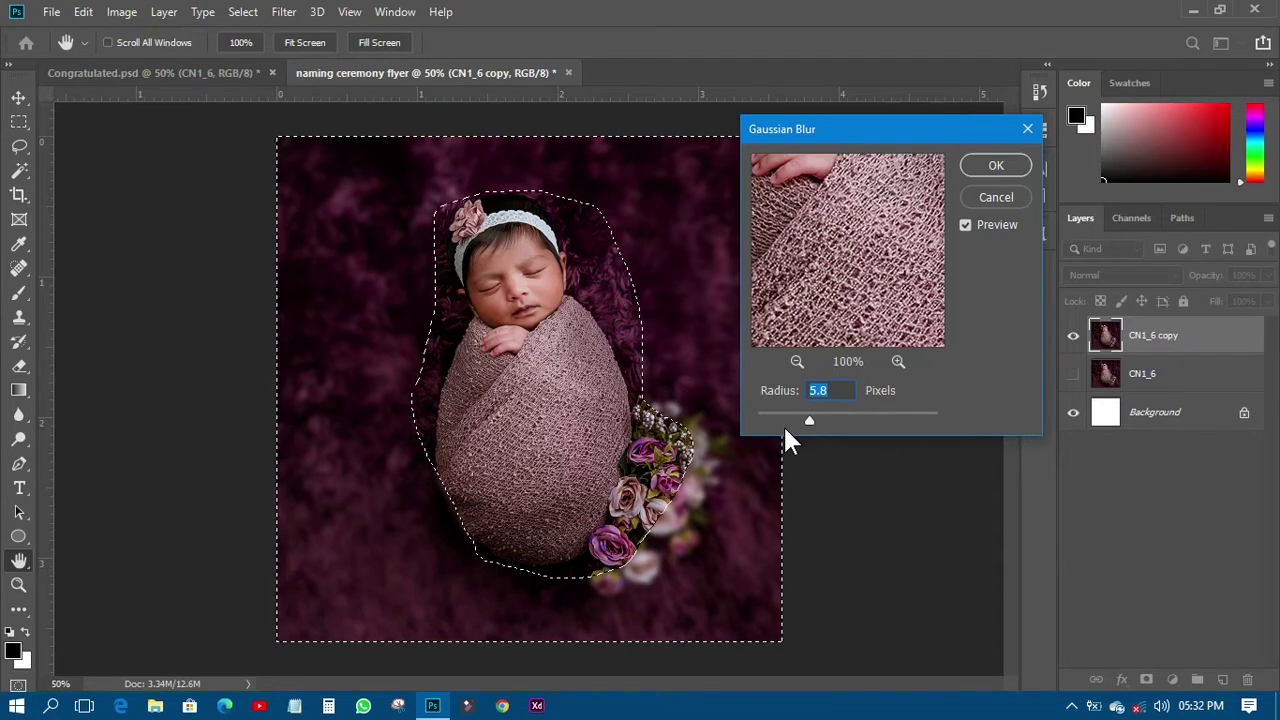
click(990, 166)
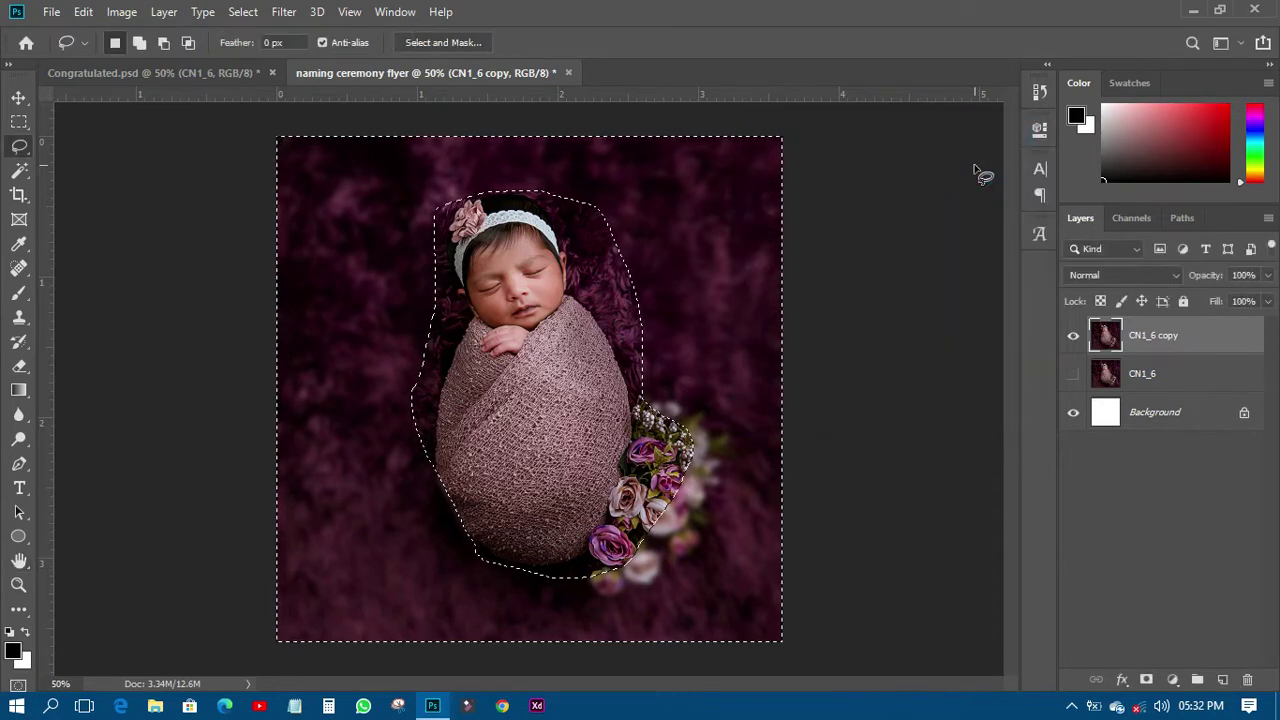
key(ctrl+d)
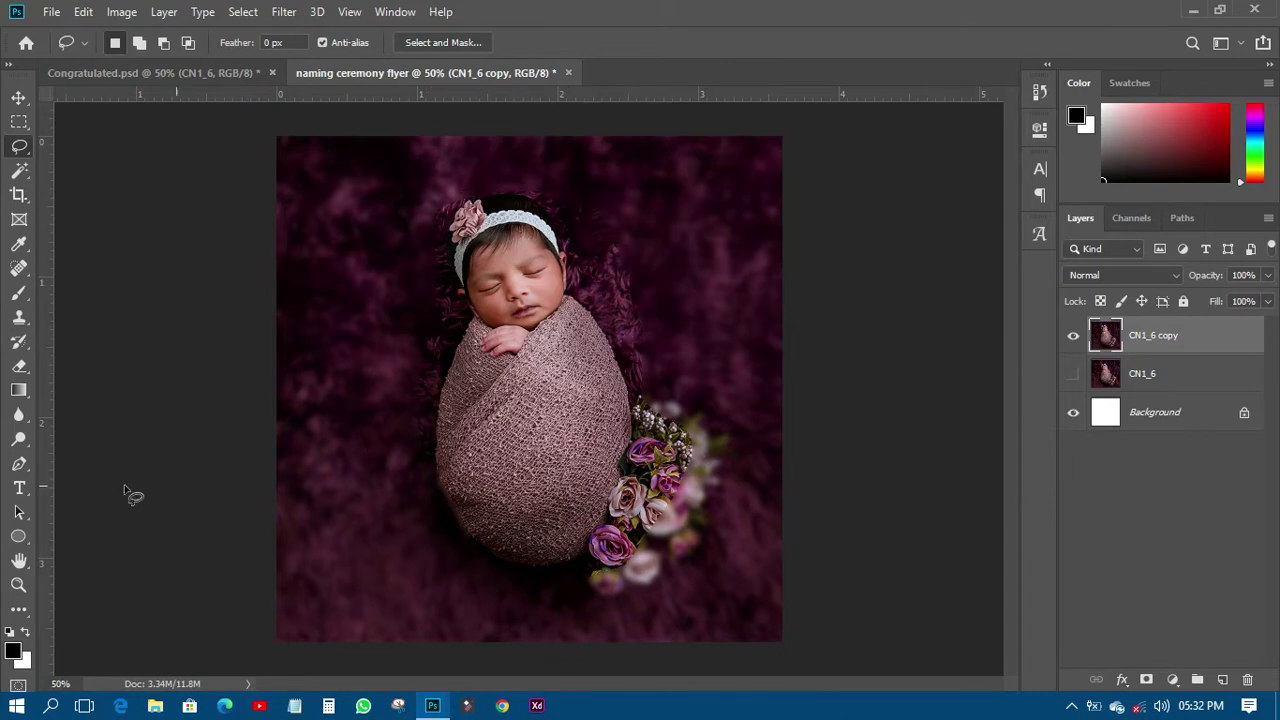
Soften the sharp fur edges around the baby and the flowers using the Blur Tool at 100% strength with a 200 px brush.
click(23, 423)
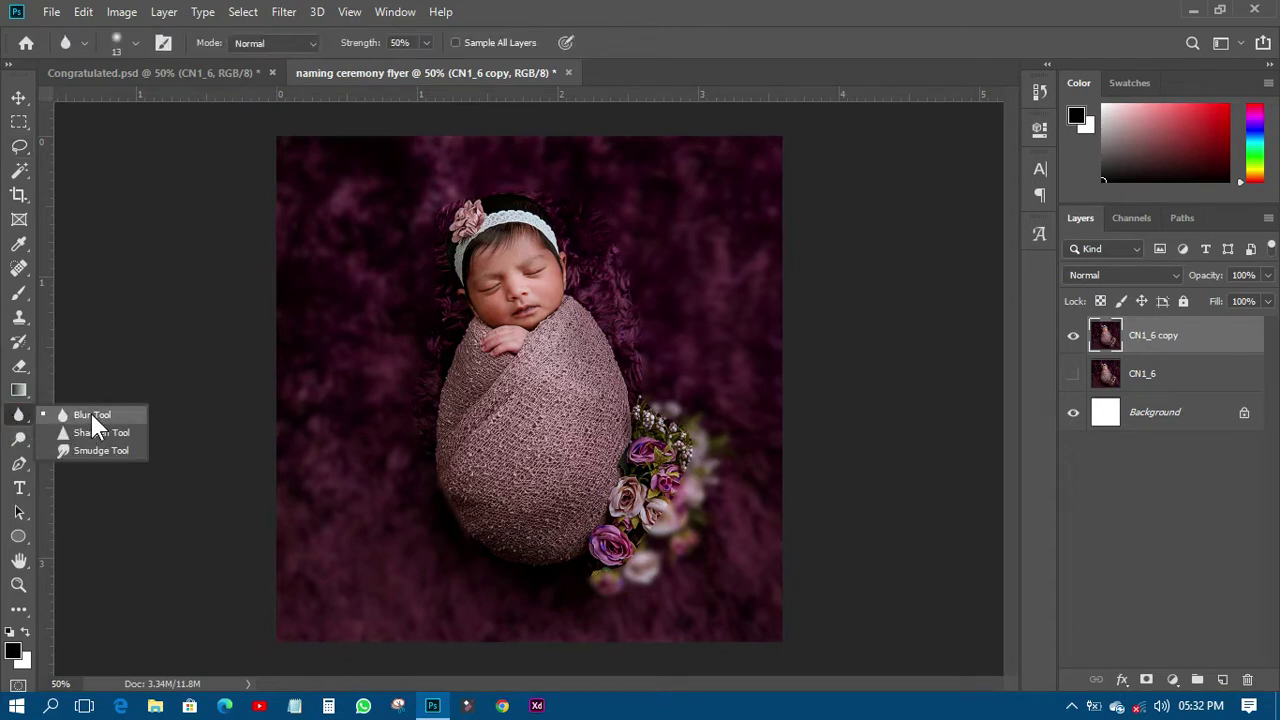
click(88, 416)
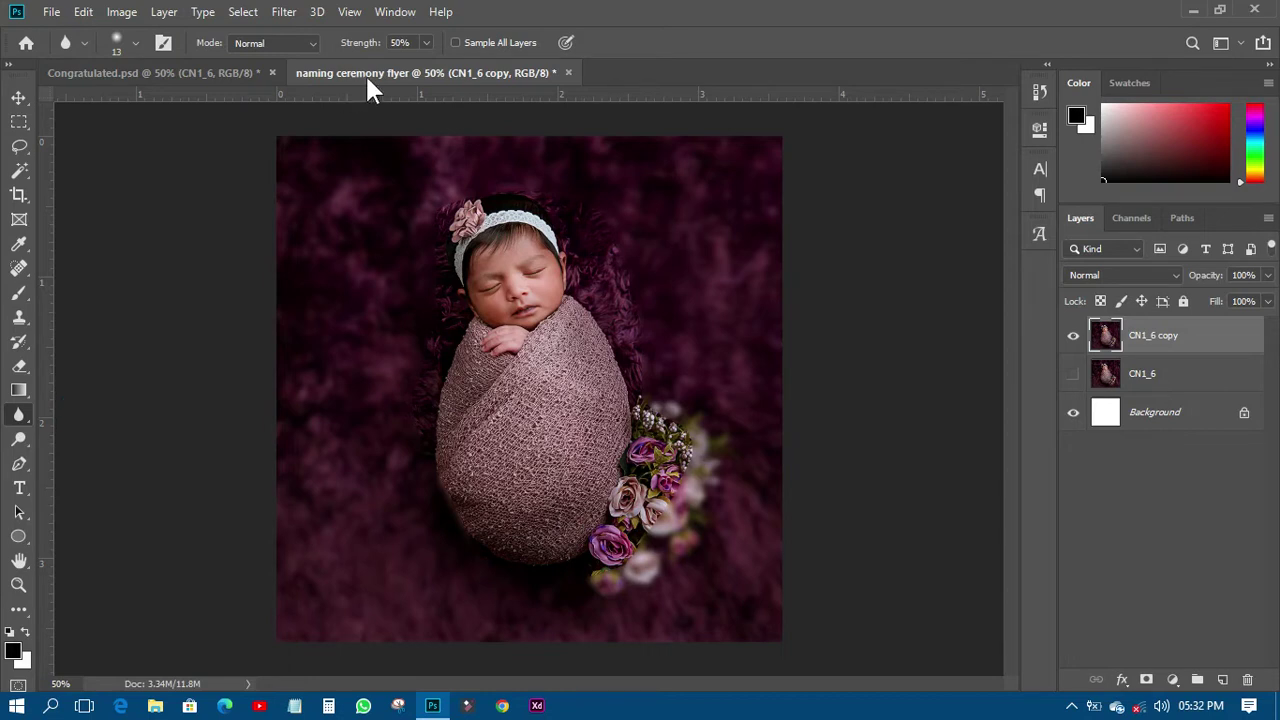
drag(454, 64, 479, 63)
click(490, 28)
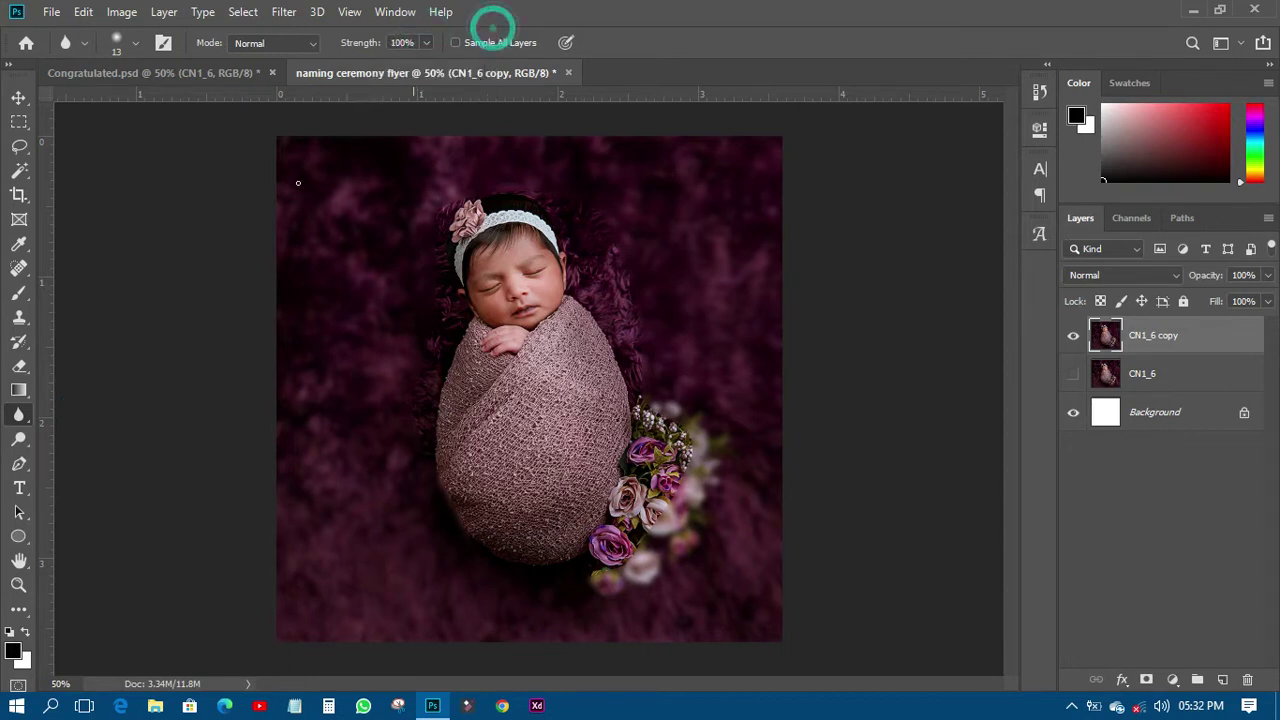
click(139, 42)
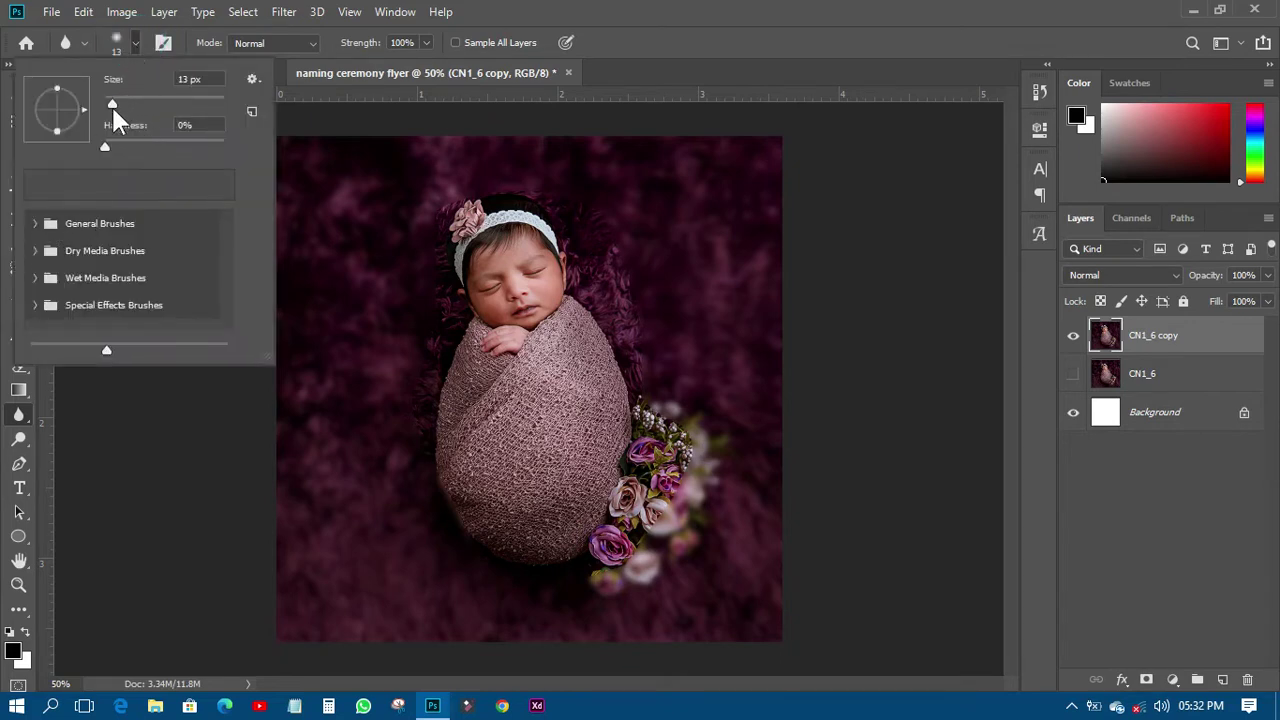
drag(110, 103, 161, 104)
click(418, 271)
key(bracketright)
key(bracketright)
key(bracketright)
key(bracketright)
key(bracketright)
click(406, 374)
mouse_move(399, 402)
mouse_down()
mouse_move(388, 313)
mouse_move(410, 323)
mouse_move(400, 396)
mouse_move(402, 240)
mouse_move(417, 180)
mouse_move(419, 286)
mouse_move(426, 183)
mouse_move(543, 153)
mouse_move(615, 199)
mouse_move(614, 240)
mouse_move(583, 196)
mouse_move(623, 285)
mouse_move(582, 225)
mouse_move(647, 340)
mouse_move(612, 256)
mouse_move(665, 477)
mouse_move(636, 352)
mouse_move(571, 193)
mouse_move(486, 168)
mouse_move(507, 172)
mouse_move(452, 191)
mouse_move(427, 259)
mouse_move(443, 317)
mouse_move(416, 477)
mouse_move(438, 413)
mouse_move(426, 399)
mouse_move(487, 601)
mouse_move(592, 576)
mouse_move(510, 571)
mouse_move(641, 522)
mouse_move(672, 375)
mouse_move(622, 531)
mouse_move(578, 571)
mouse_move(632, 543)
mouse_move(657, 463)
mouse_move(631, 329)
mouse_move(655, 359)
mouse_move(580, 198)
mouse_move(608, 235)
mouse_move(614, 250)
mouse_move(582, 210)
mouse_move(618, 265)
mouse_move(580, 203)
mouse_move(518, 157)
mouse_move(468, 168)
mouse_move(423, 252)
mouse_move(441, 358)
mouse_move(414, 517)
mouse_move(409, 474)
mouse_move(586, 589)
mouse_move(544, 584)
mouse_move(652, 521)
mouse_move(663, 366)
mouse_move(614, 277)
mouse_move(522, 169)
mouse_move(491, 157)
mouse_move(429, 283)
mouse_move(409, 386)
mouse_move(415, 503)
mouse_move(640, 483)
mouse_move(606, 263)
mouse_move(675, 408)
mouse_move(649, 549)
mouse_move(431, 483)
mouse_move(427, 201)
mouse_up()
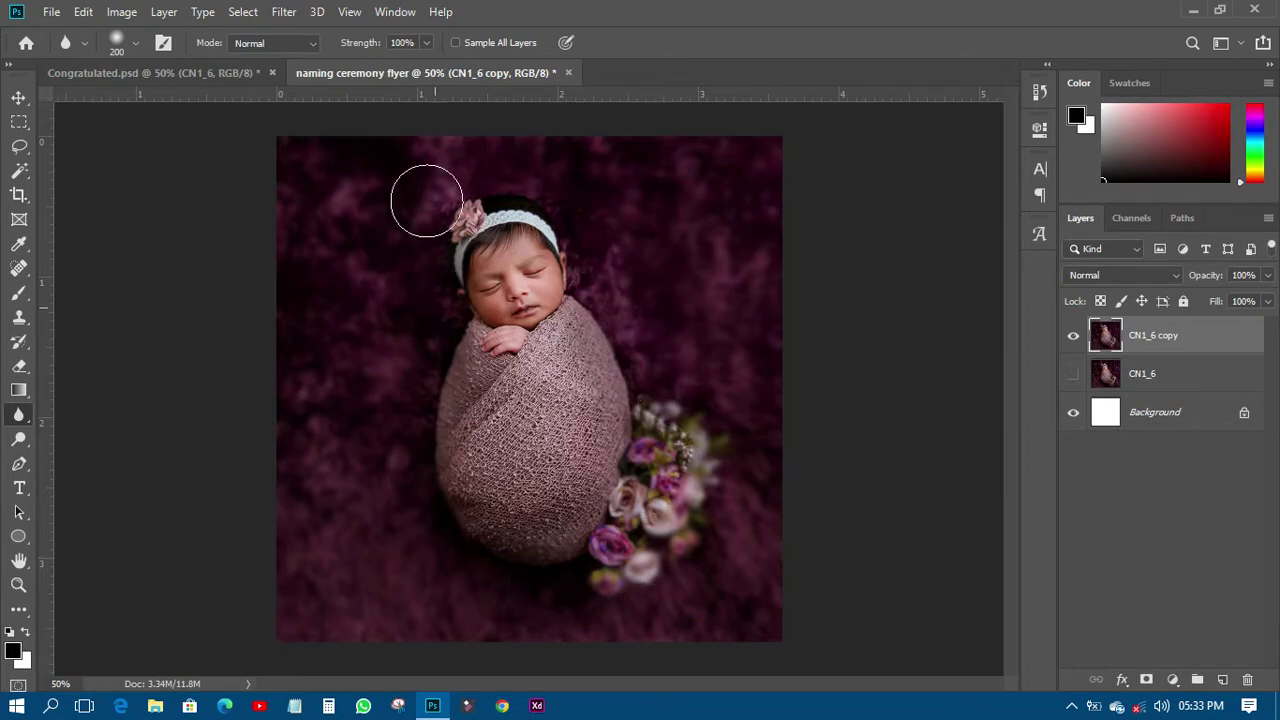
Lock the CN1_6 copy layer completely and deselect it.
click(19, 97)
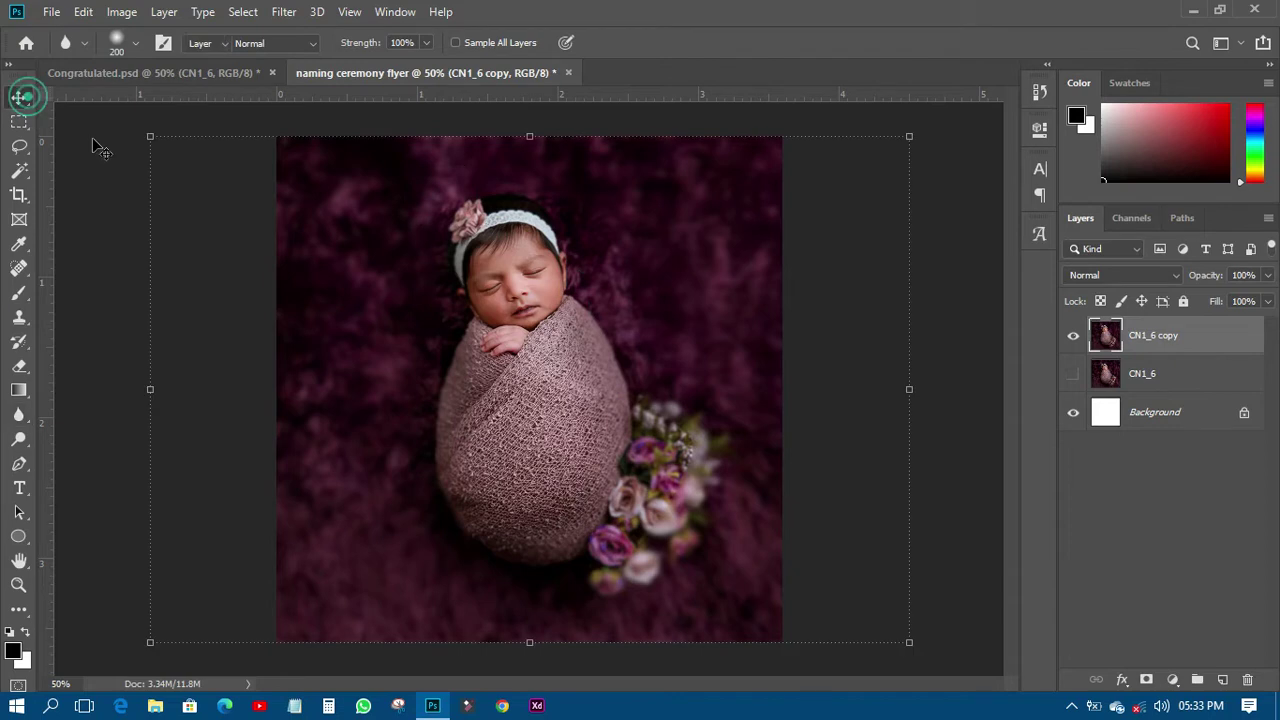
click(1183, 301)
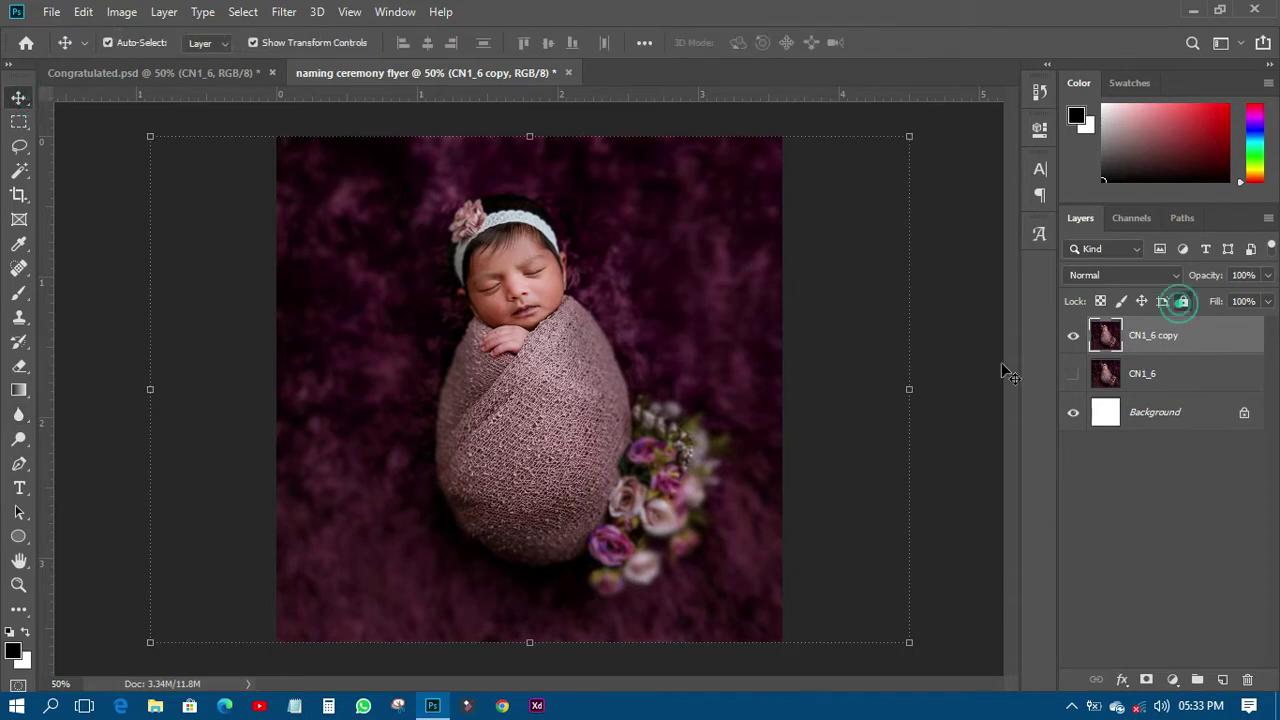
click(931, 364)
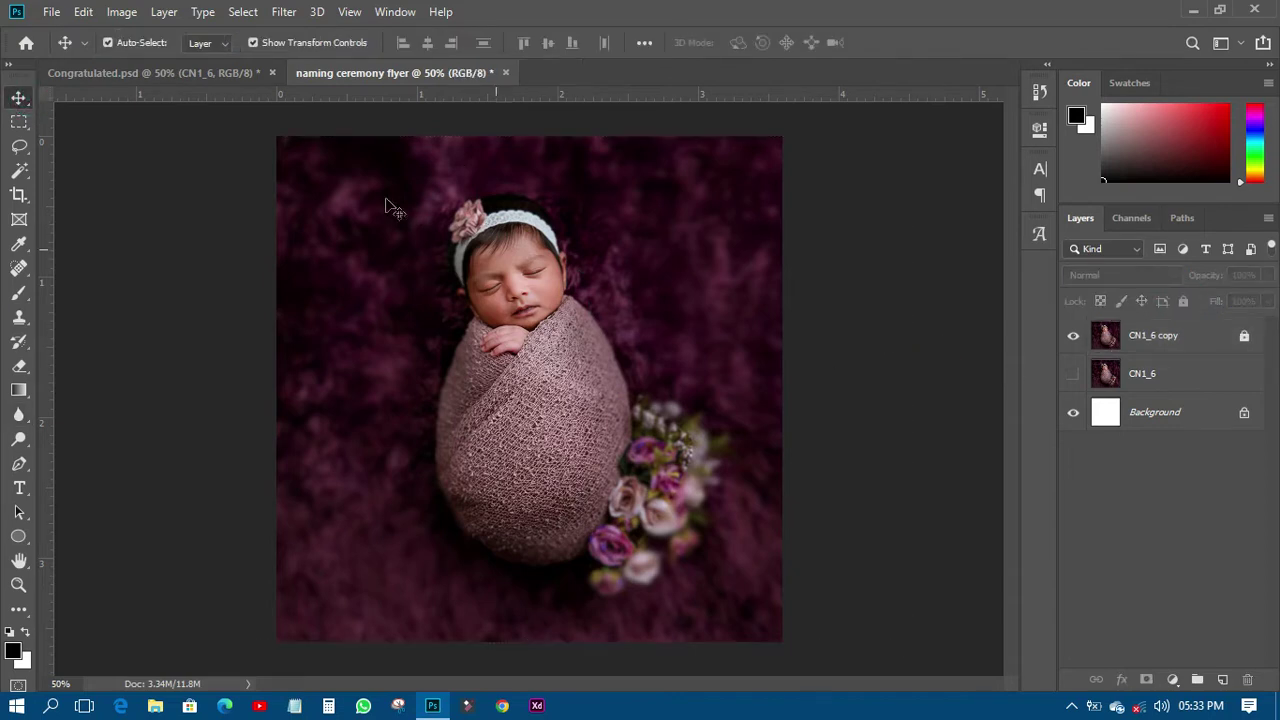
Examine the Group 1 and Group 1 copy wave shapes in Congratulated.psd by toggling visibility, and return to the naming ceremony flyer.
click(193, 75)
click(1160, 576)
click(1160, 536)
click(1073, 538)
click(1073, 540)
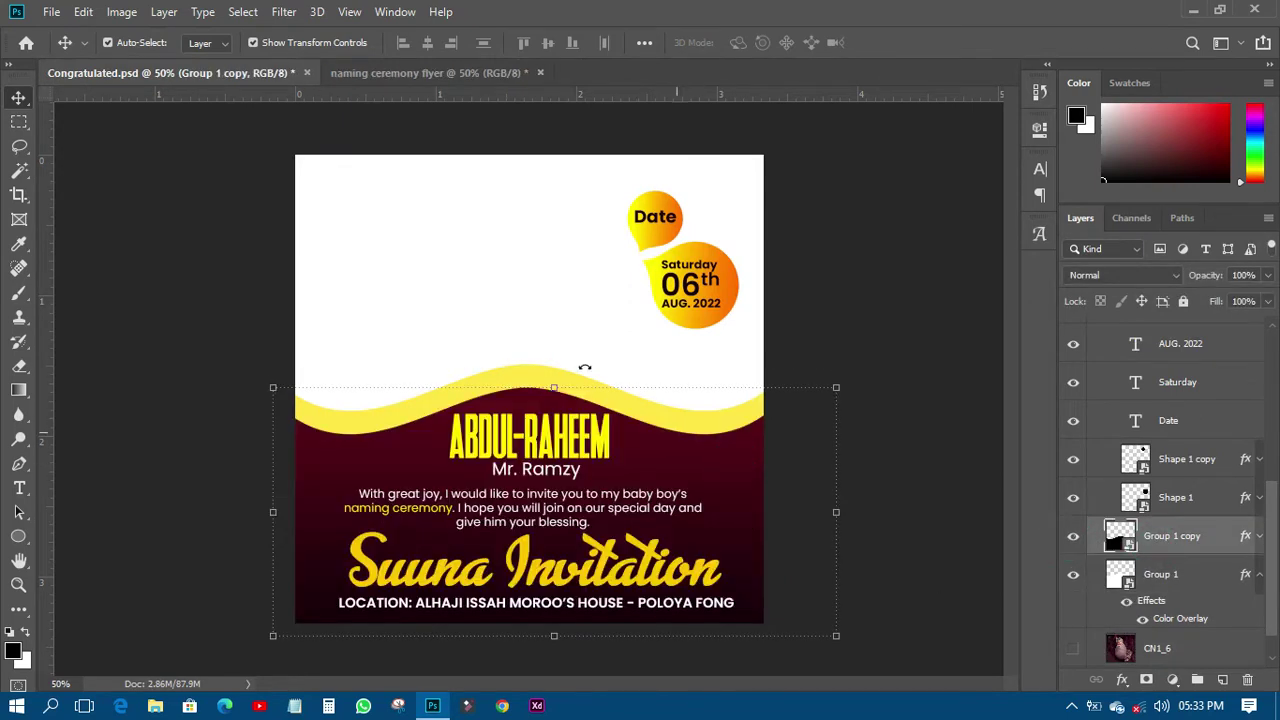
click(398, 70)
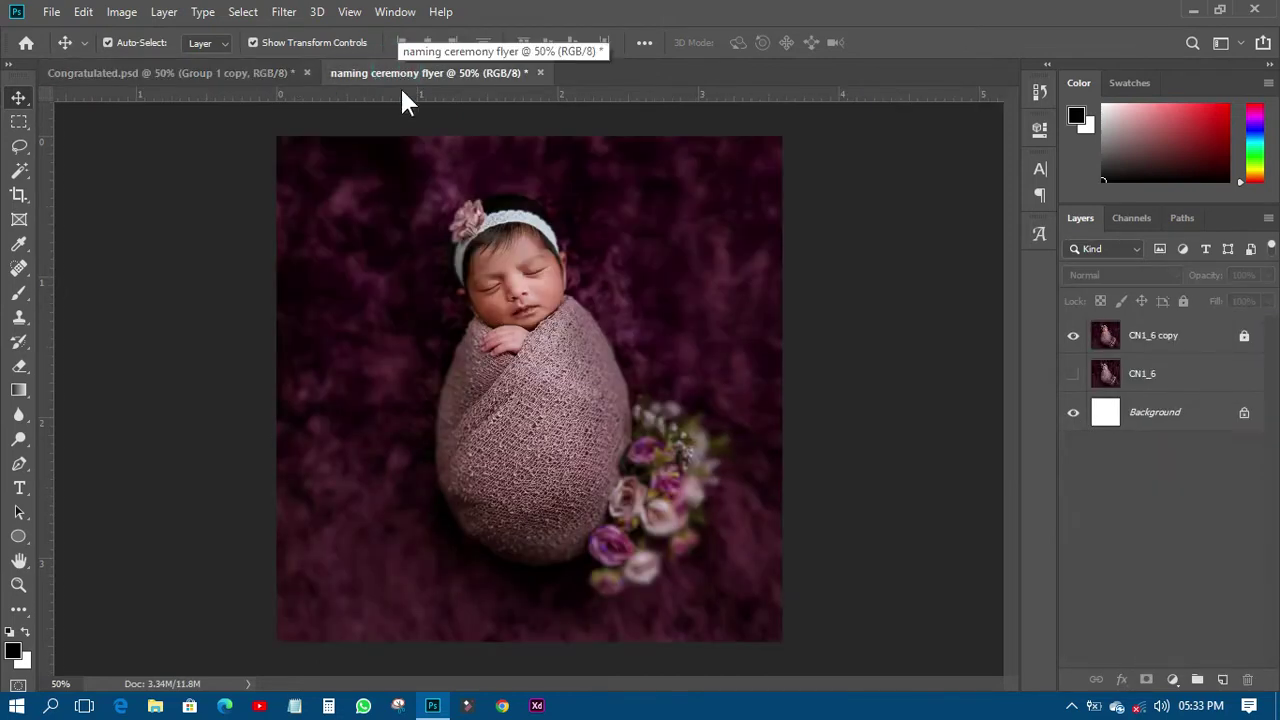
Draw a black rectangle about 1358 x 584 px across the lower half of the flyer, extending beyond the canvas edges.
click(17, 538)
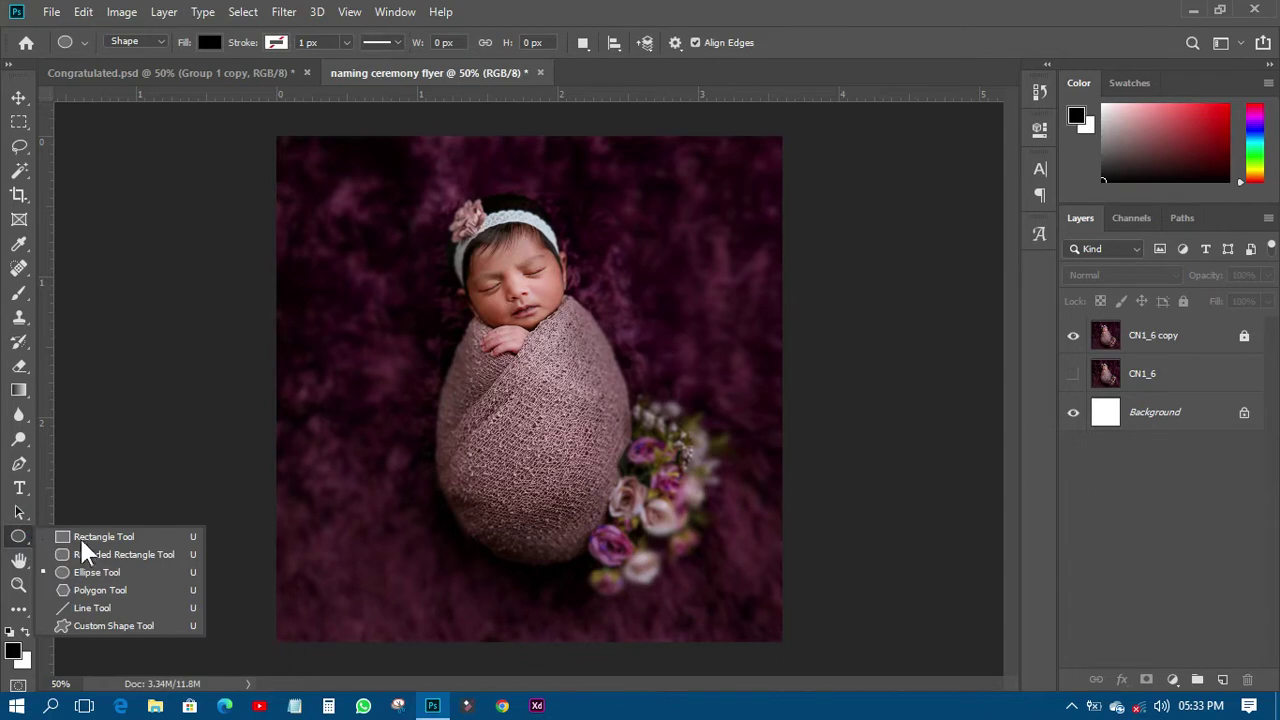
click(106, 538)
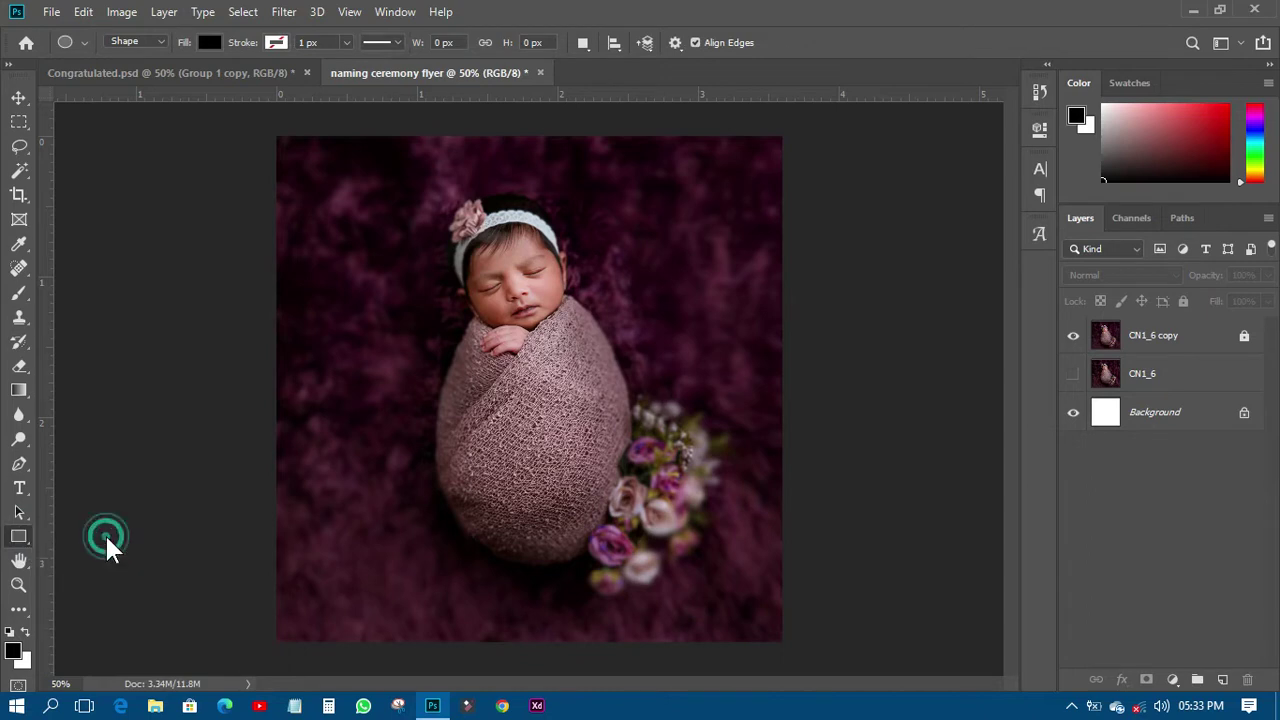
drag(225, 412, 862, 687)
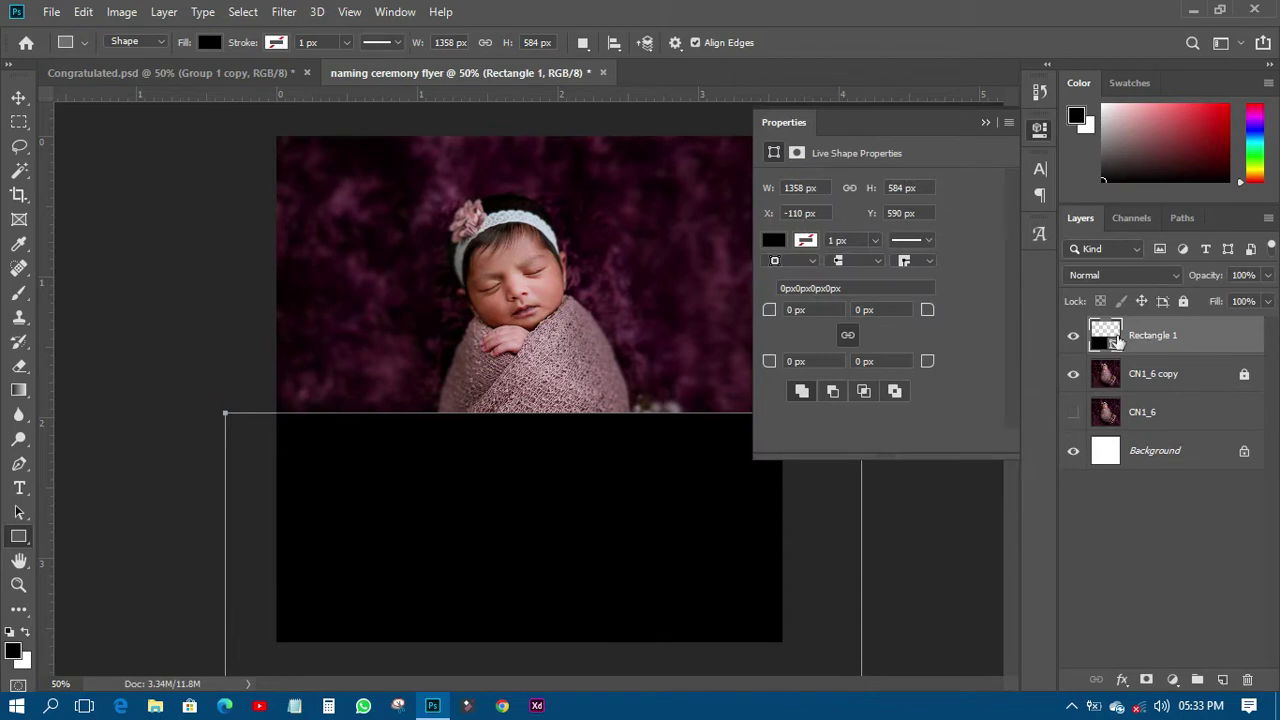
click(1039, 129)
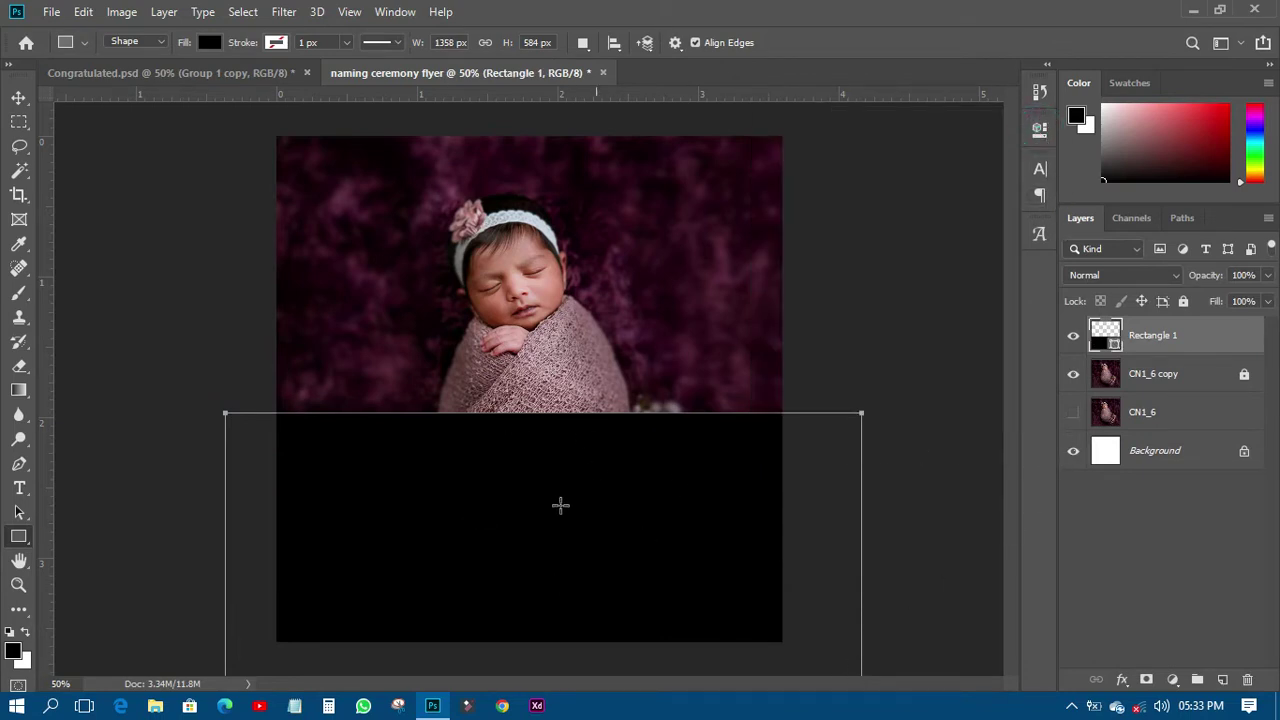
Warp the black rectangle's upper edge into an S-shaped wave that dips on the left and rises on the right.
click(19, 98)
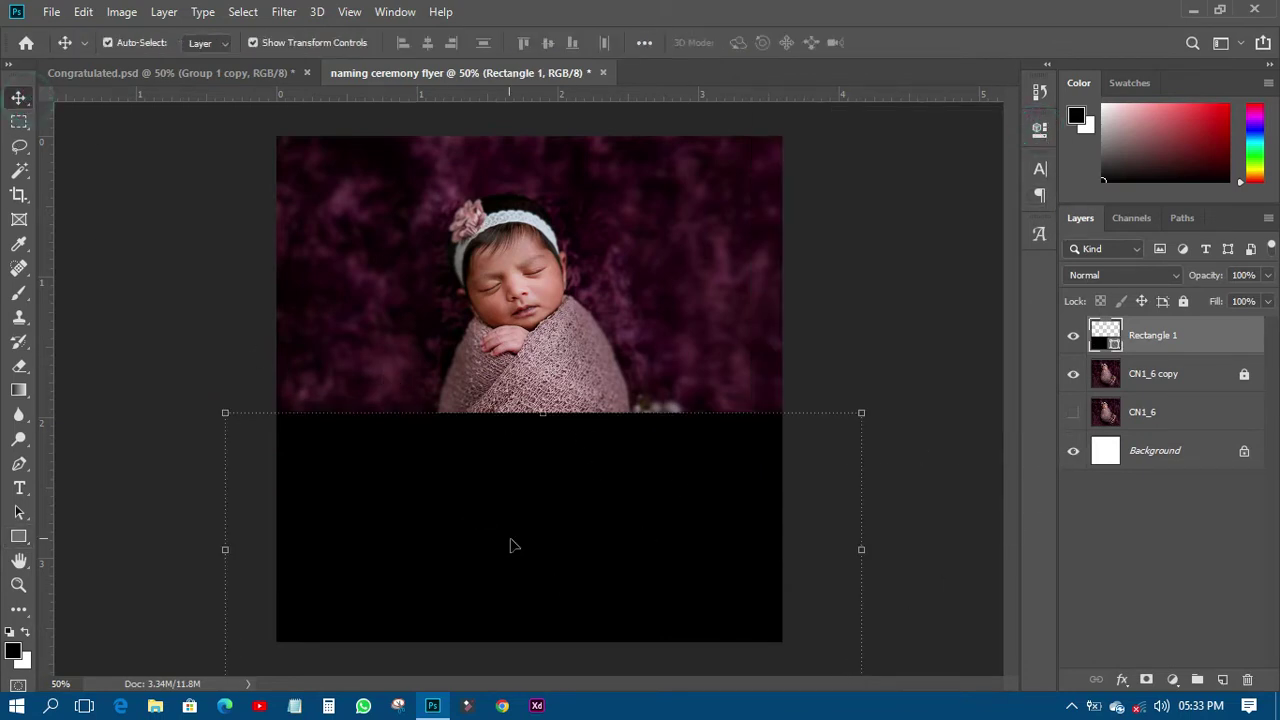
key(ctrl)
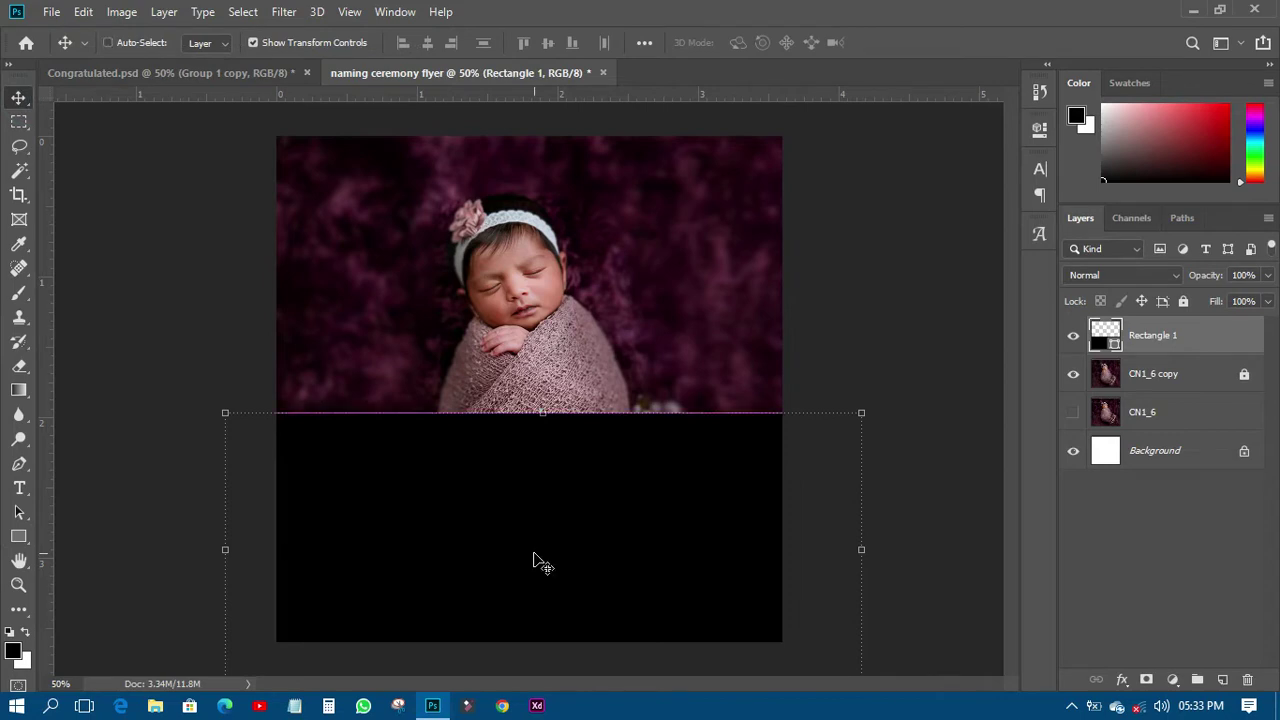
key(ctrl+t)
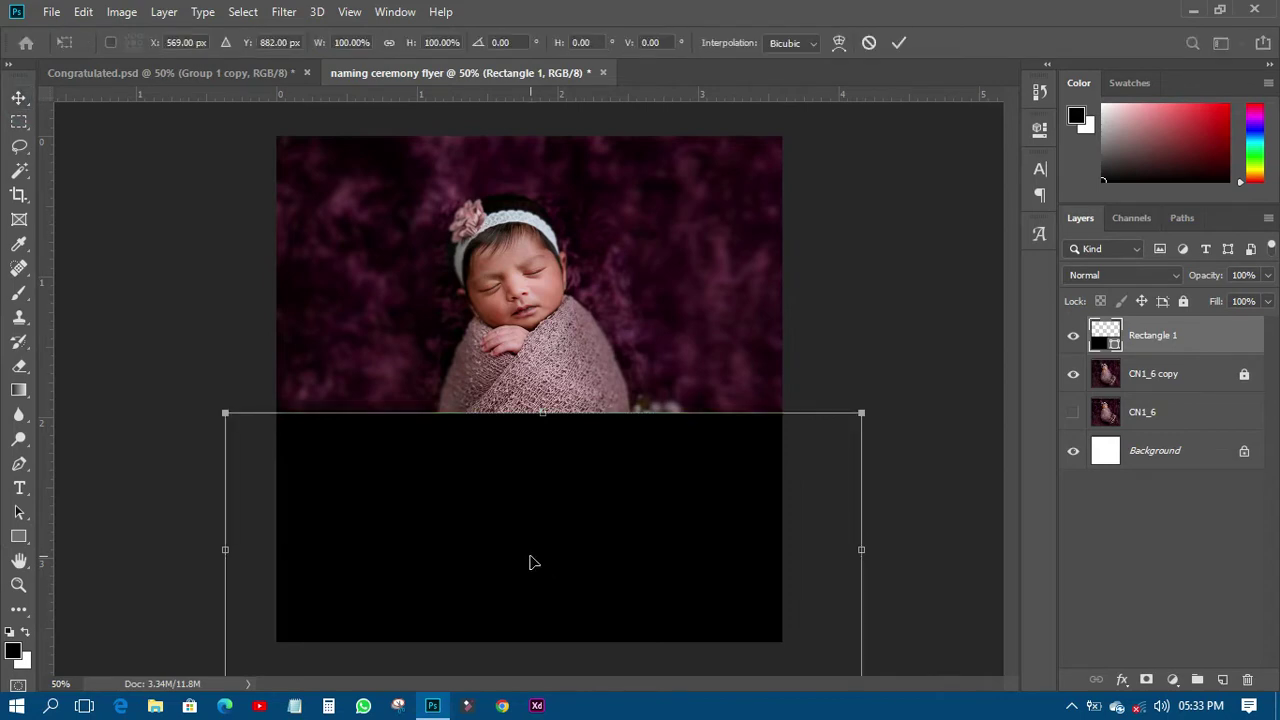
right_click(524, 468)
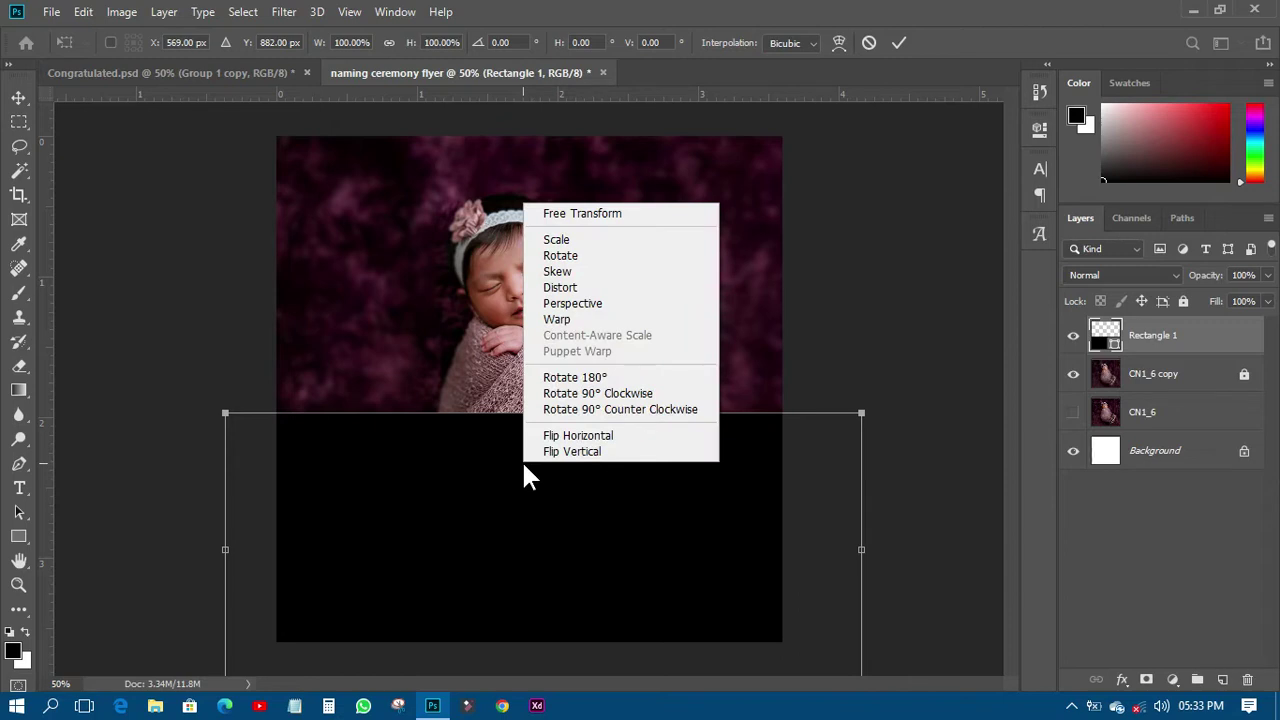
click(572, 320)
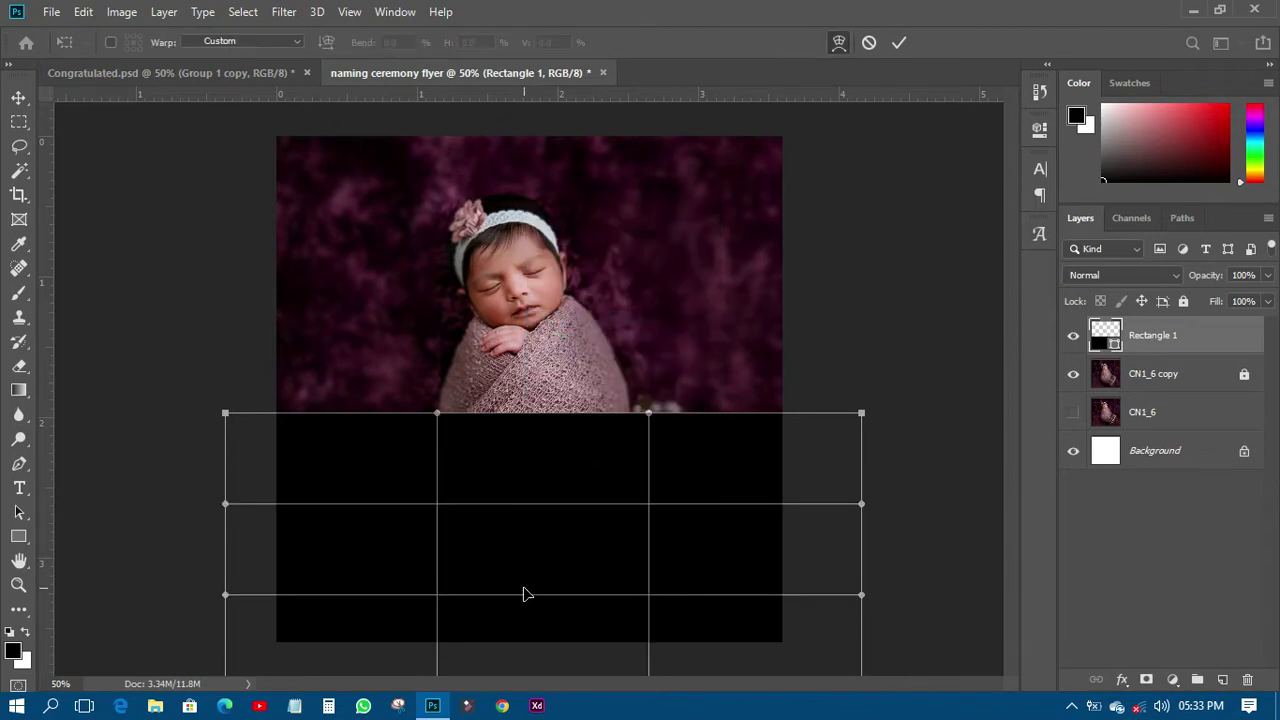
click(438, 415)
drag(438, 415, 440, 602)
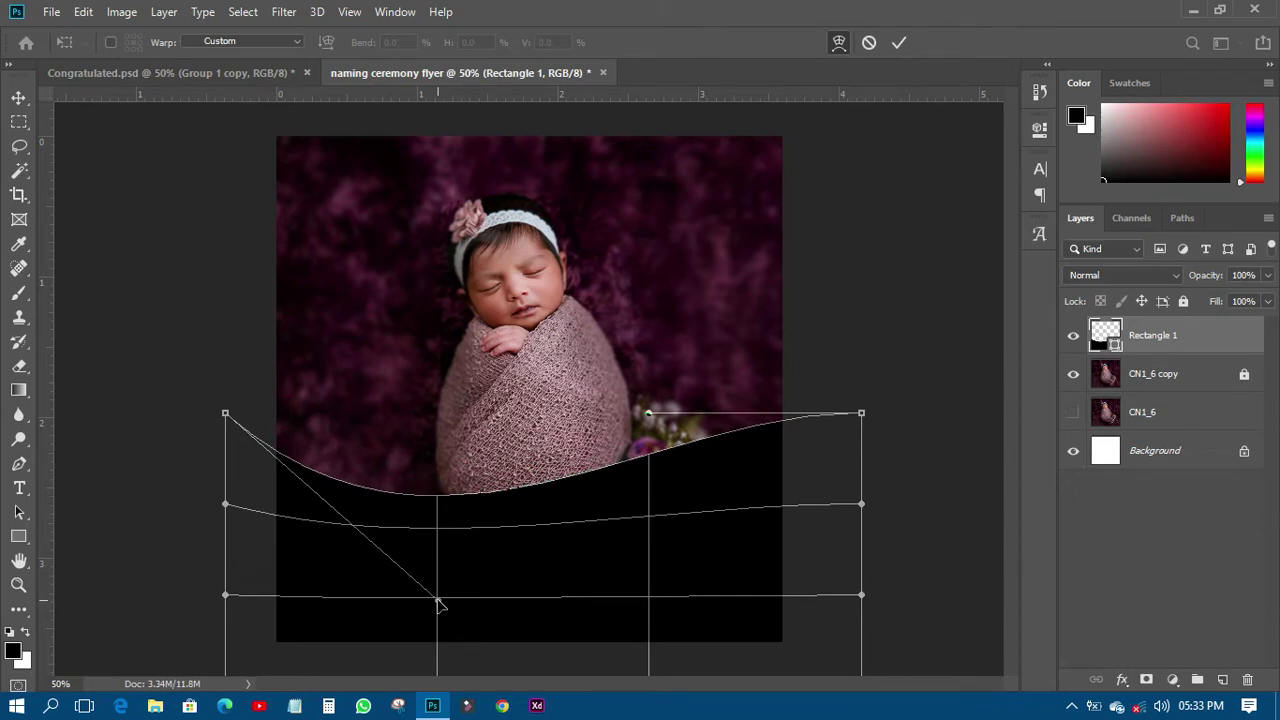
drag(648, 418, 648, 244)
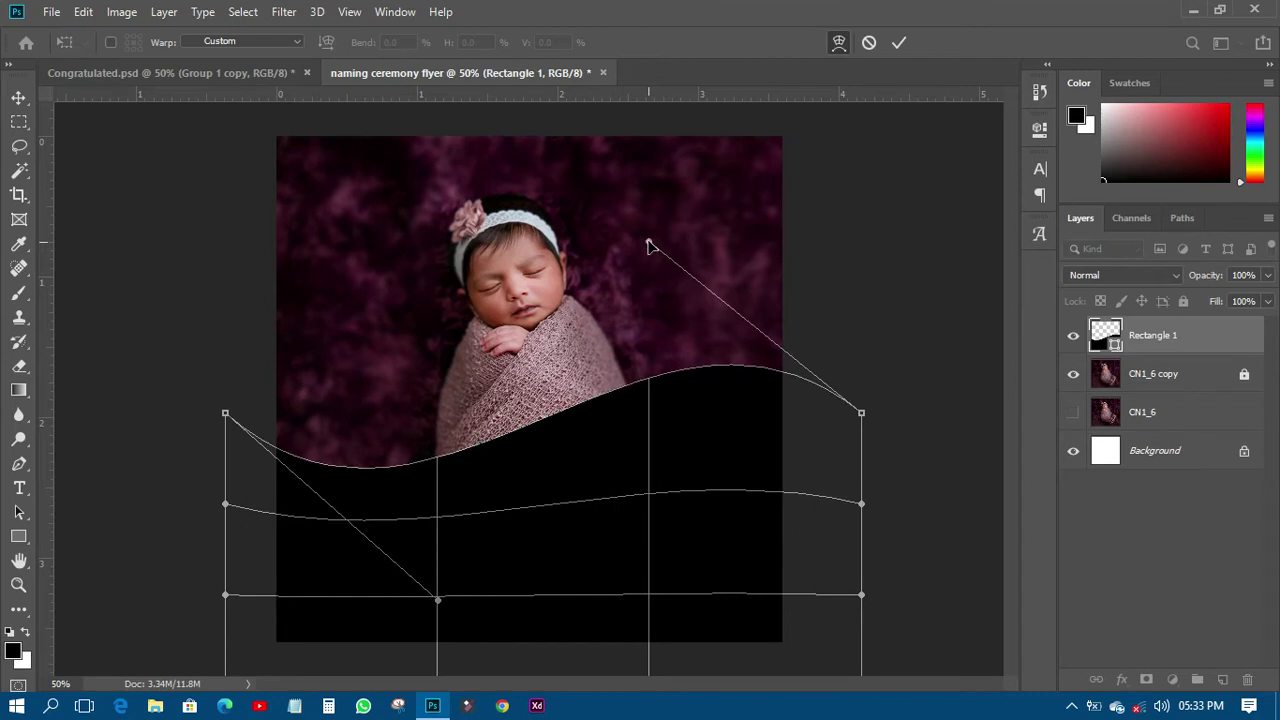
click(898, 42)
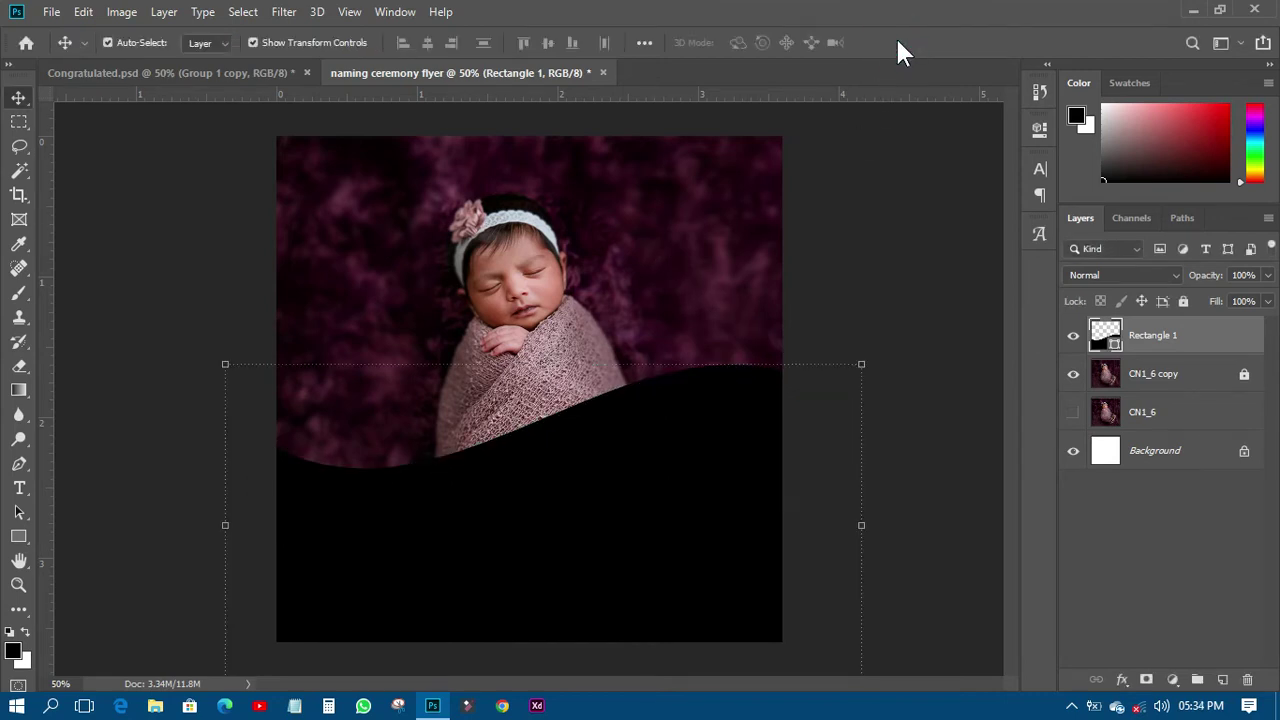
Shift the black wave left so its crest sits below the baby, and place a duplicate over the uncovered right part.
click(720, 478)
drag(727, 455, 455, 471)
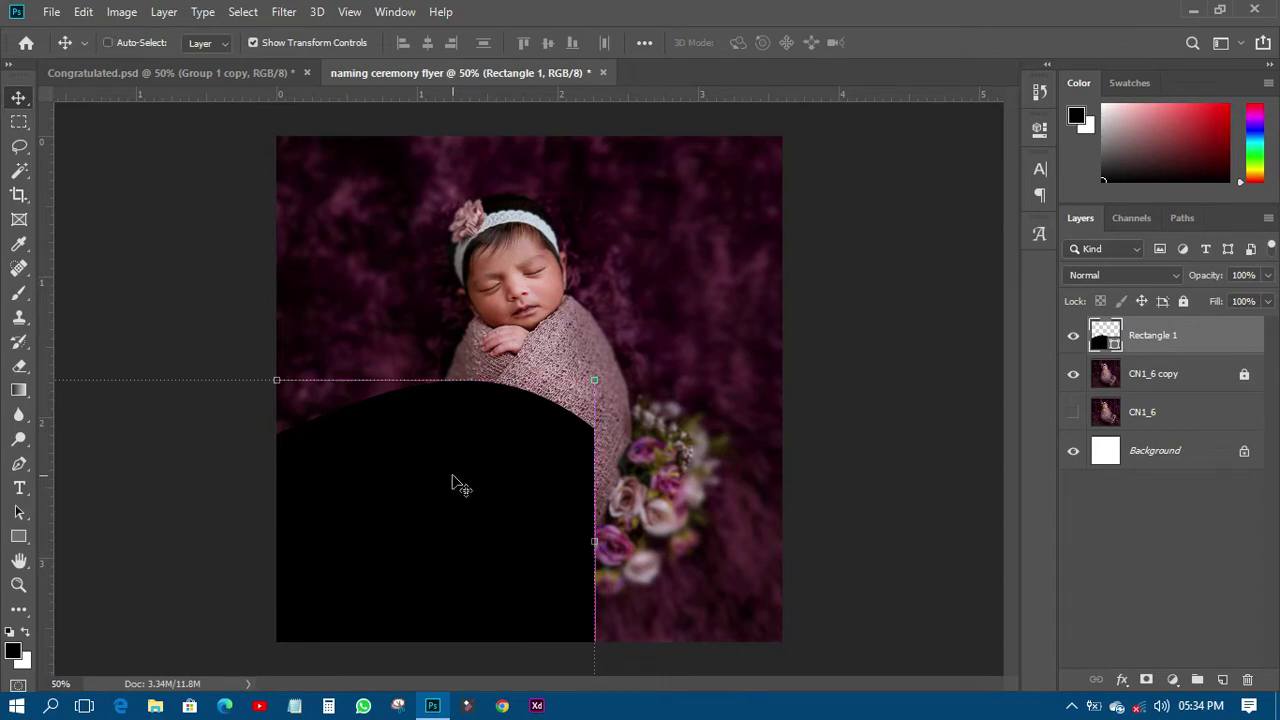
key(ctrl+j)
drag(390, 505, 705, 541)
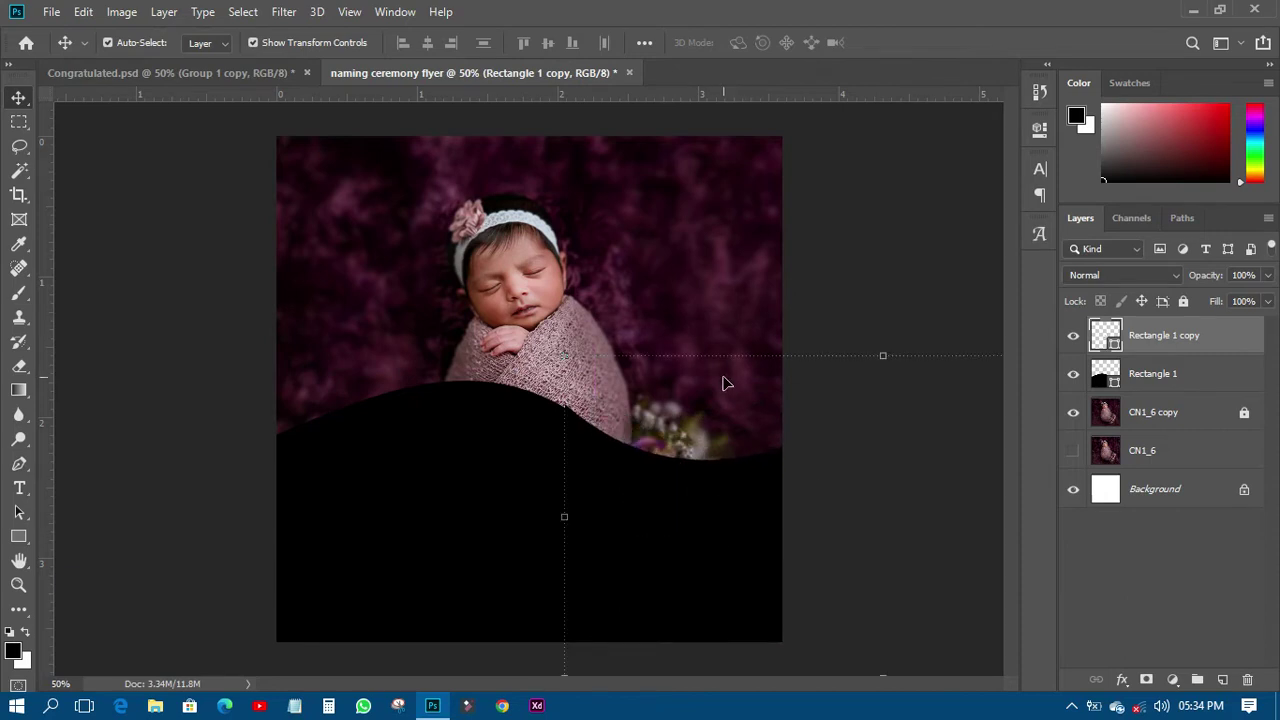
Flip the duplicated wave shape horizontally.
key(ctrl)
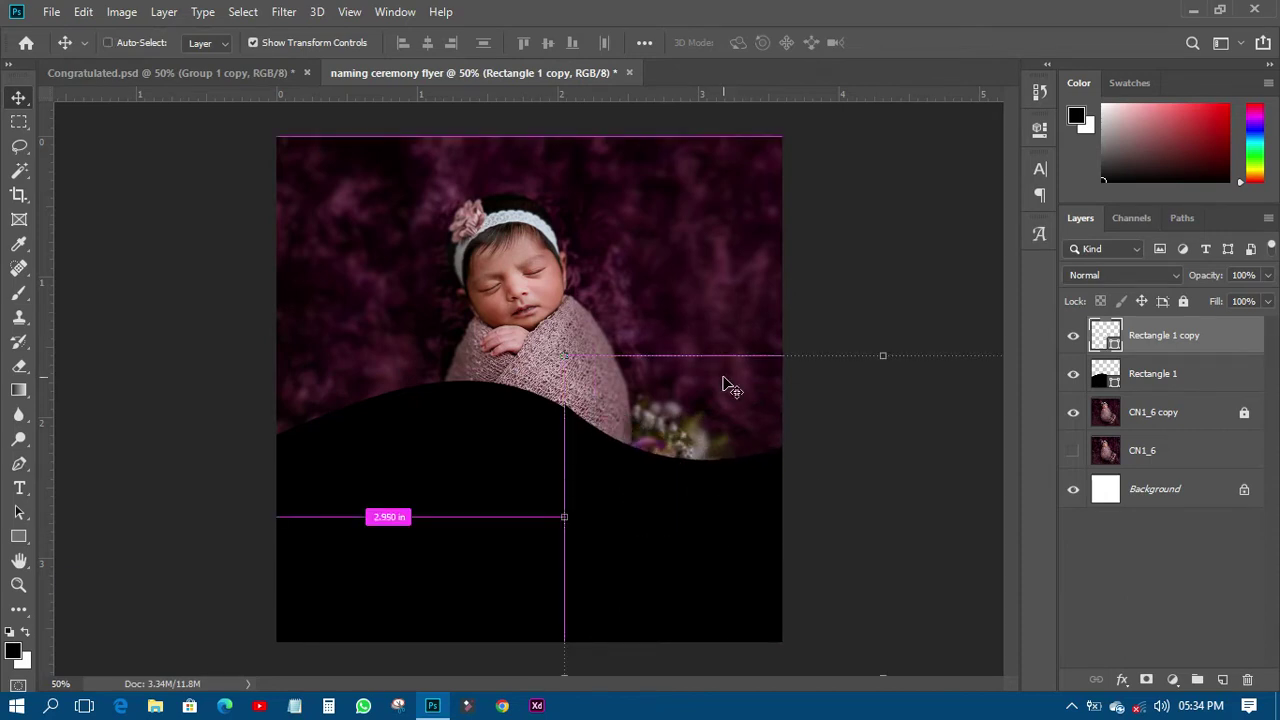
key(ctrl+t)
right_click(645, 516)
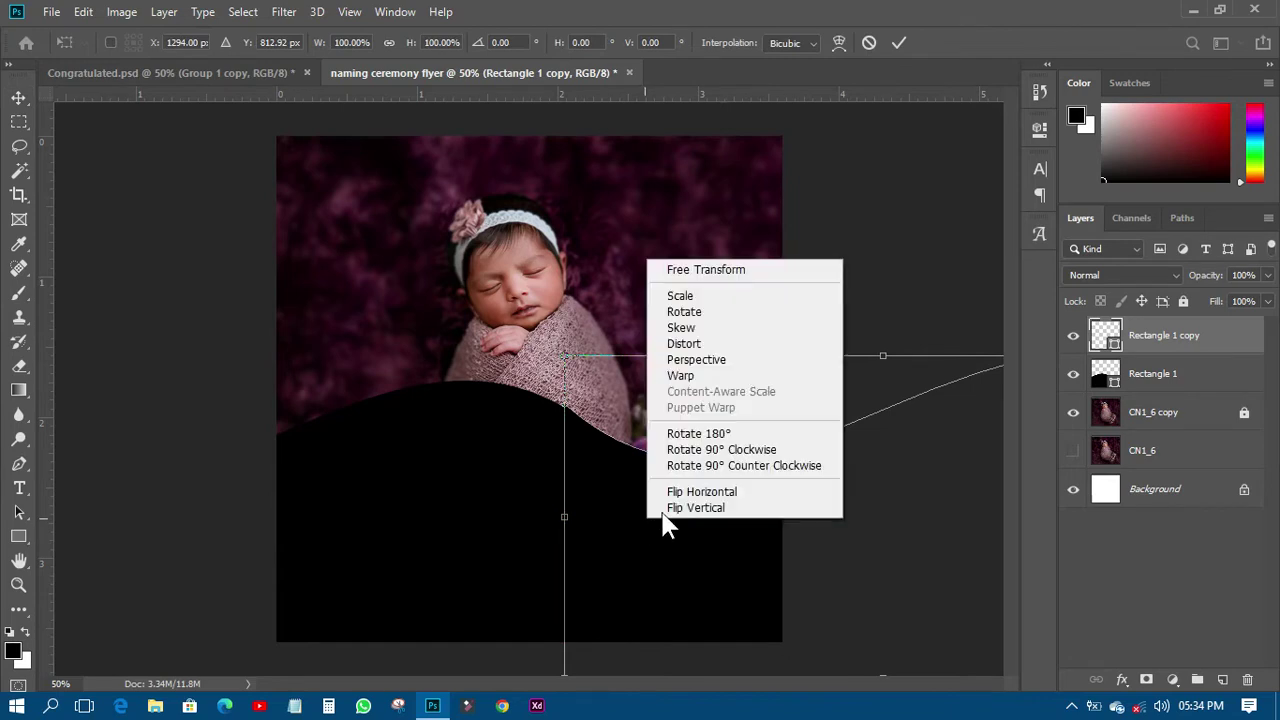
click(697, 492)
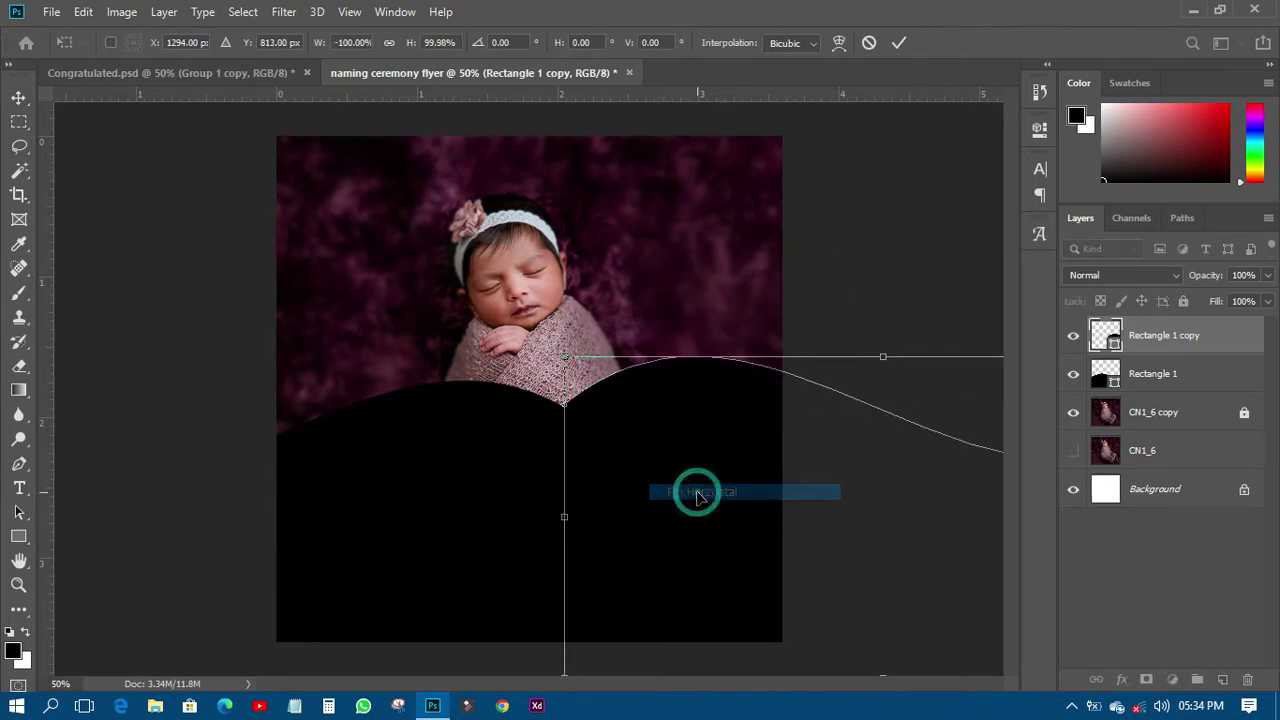
click(889, 42)
Move the flipped wave left until its crest overlaps the original's crest, forming one smooth hill across the flyer.
click(758, 404)
drag(758, 404, 580, 434)
click(880, 263)
drag(636, 476, 598, 467)
click(855, 281)
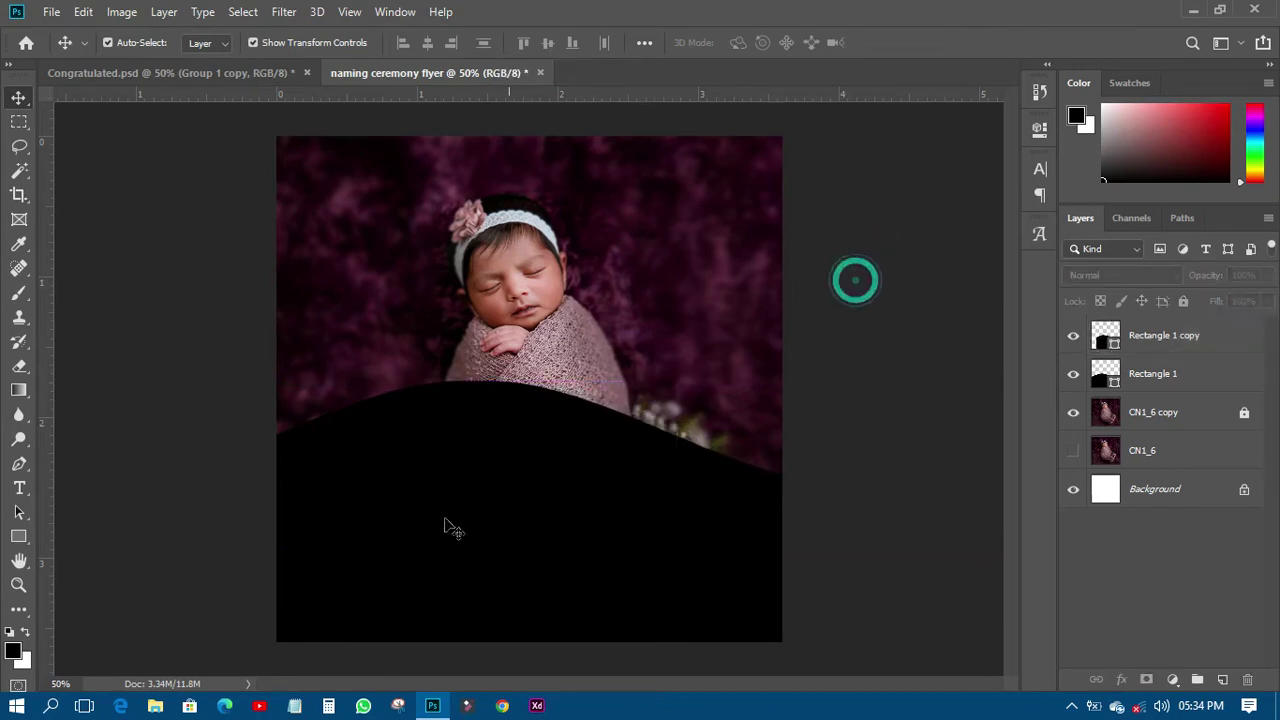
click(680, 475)
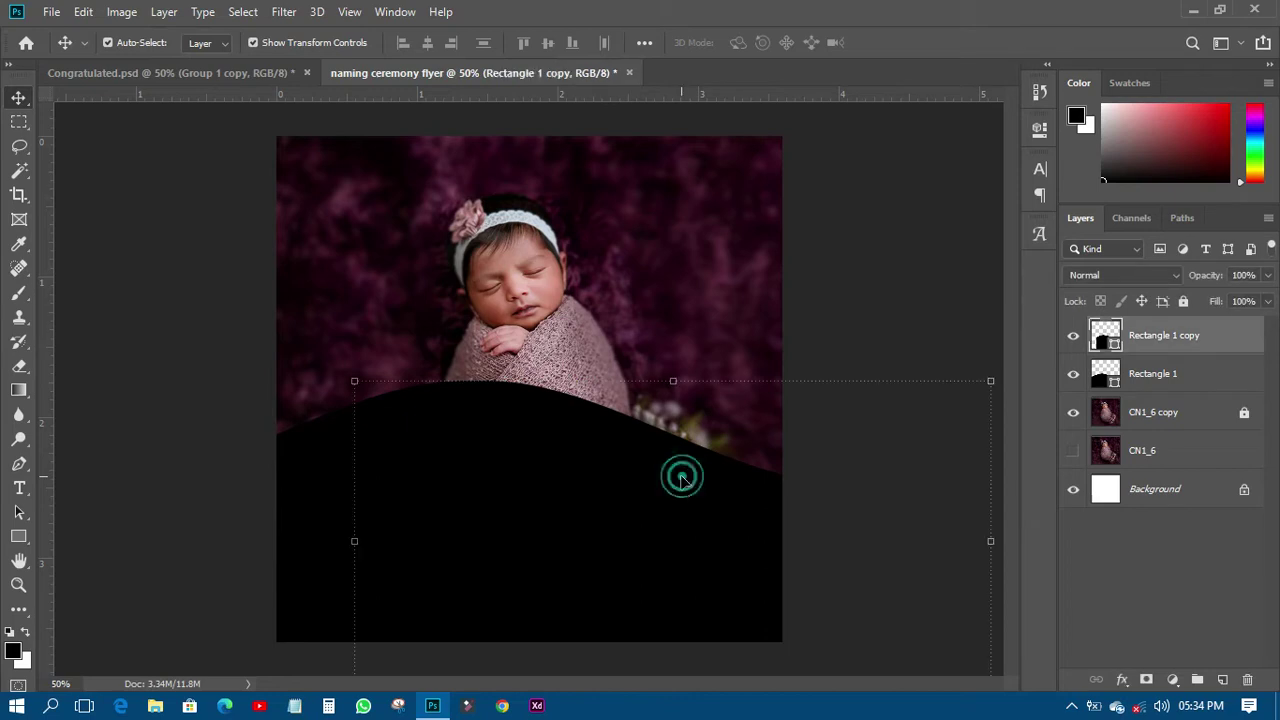
Scale both black wave shapes down together, centring their shared crest below the baby and keeping the canvas bottom covered.
shift+click(1165, 373)
scroll(634, 443, down, 3)
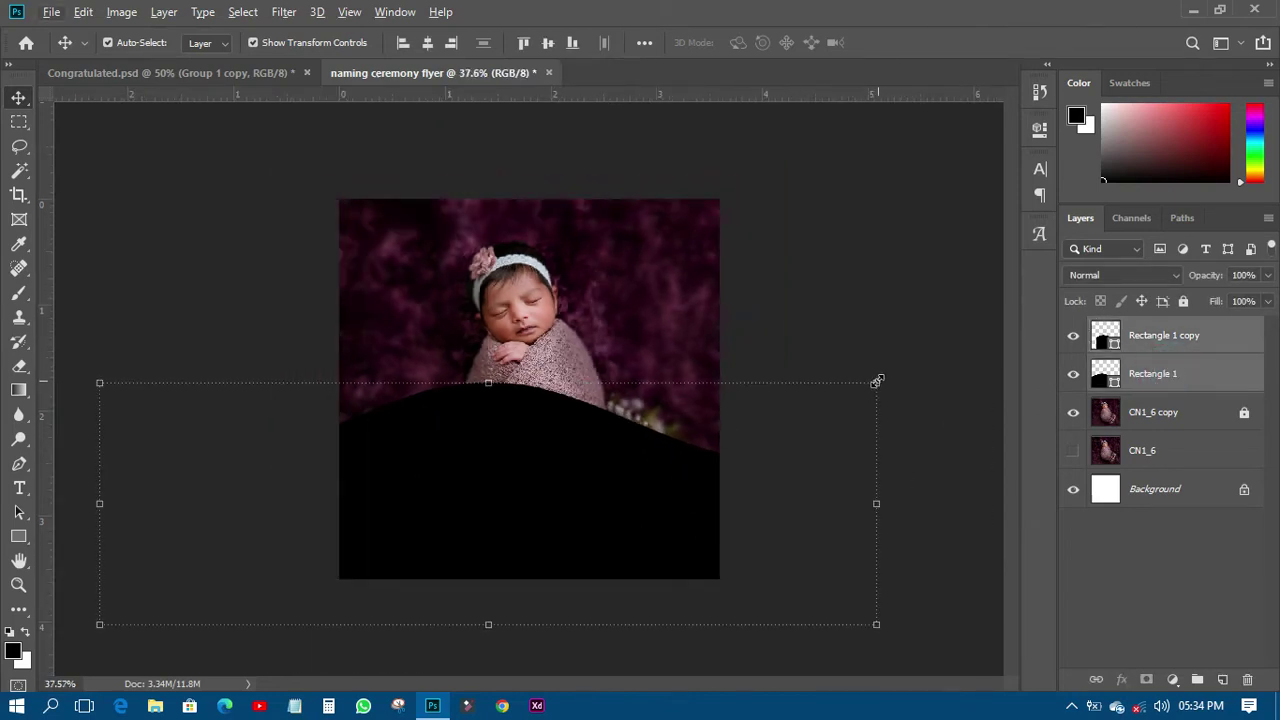
drag(876, 383, 782, 412)
drag(612, 514, 651, 506)
mouse_move(540, 388)
mouse_down()
mouse_move(533, 357)
mouse_move(534, 370)
mouse_up()
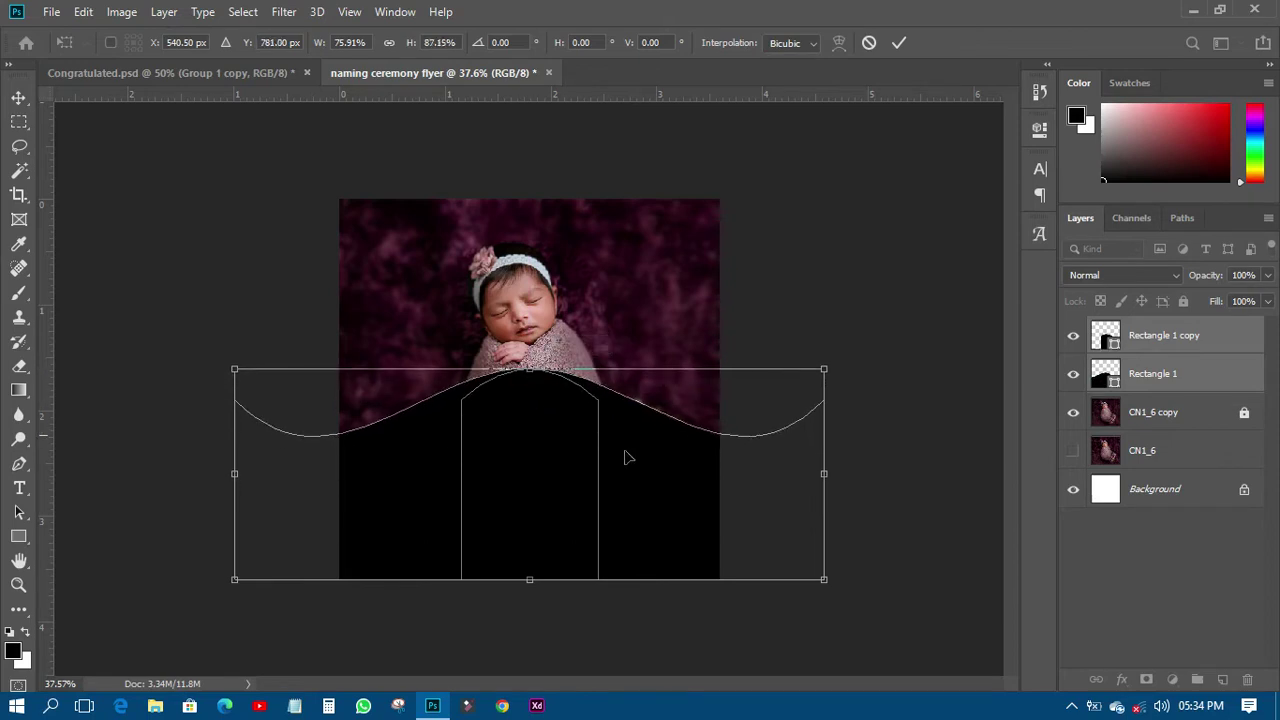
drag(827, 368, 790, 381)
drag(538, 570, 539, 590)
click(897, 45)
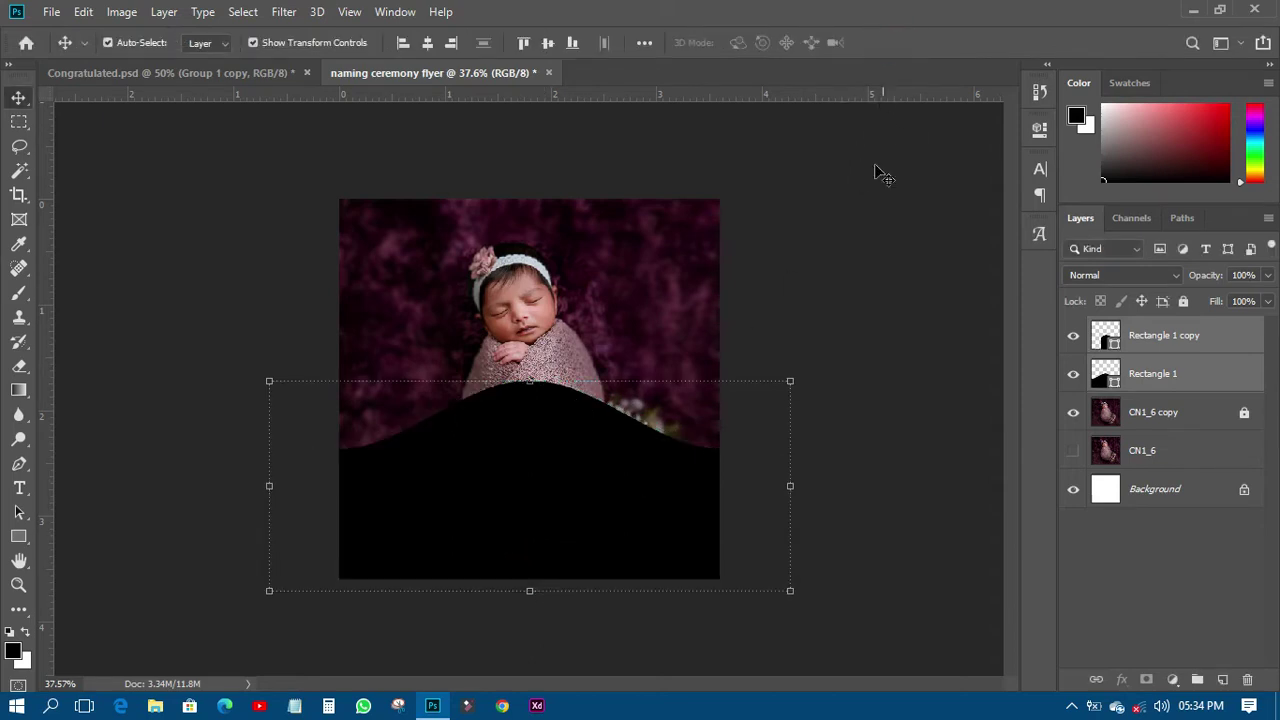
Check the Congratulated.psd reference, then scale both wave shapes to 73.70% width and 99.66% height, centred at X 540 px, Y 836.50 px.
click(255, 80)
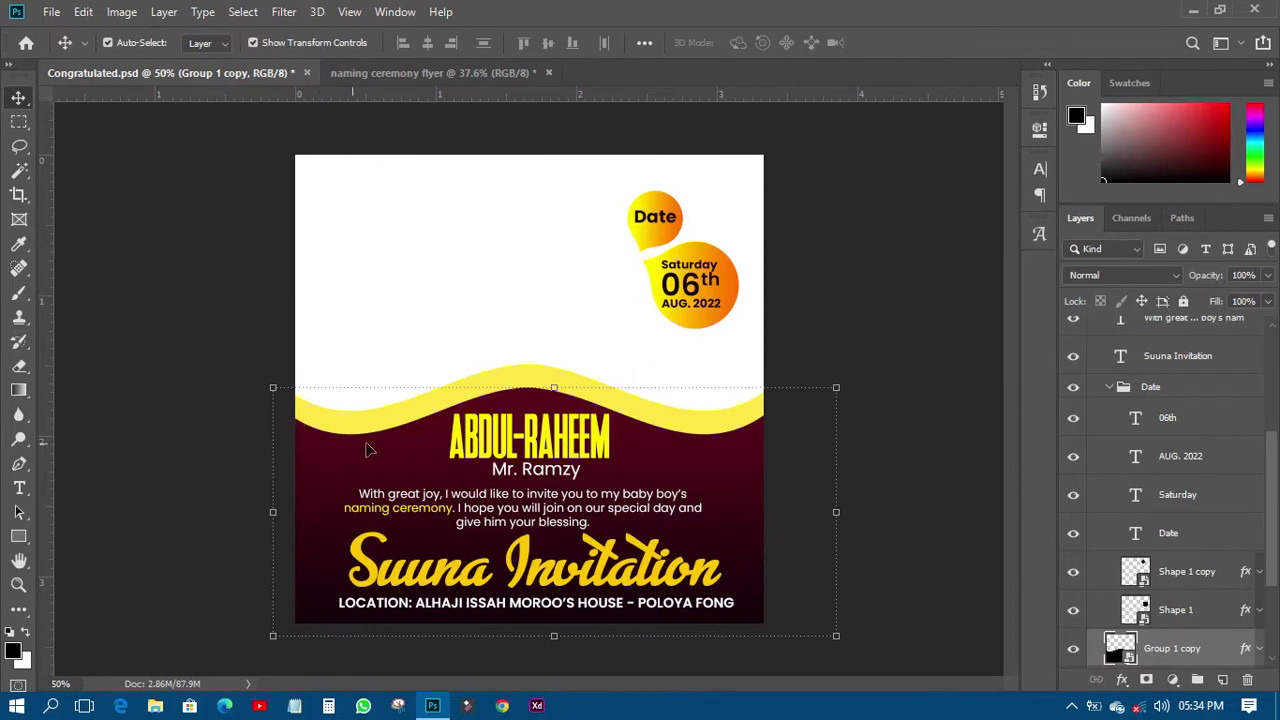
click(440, 70)
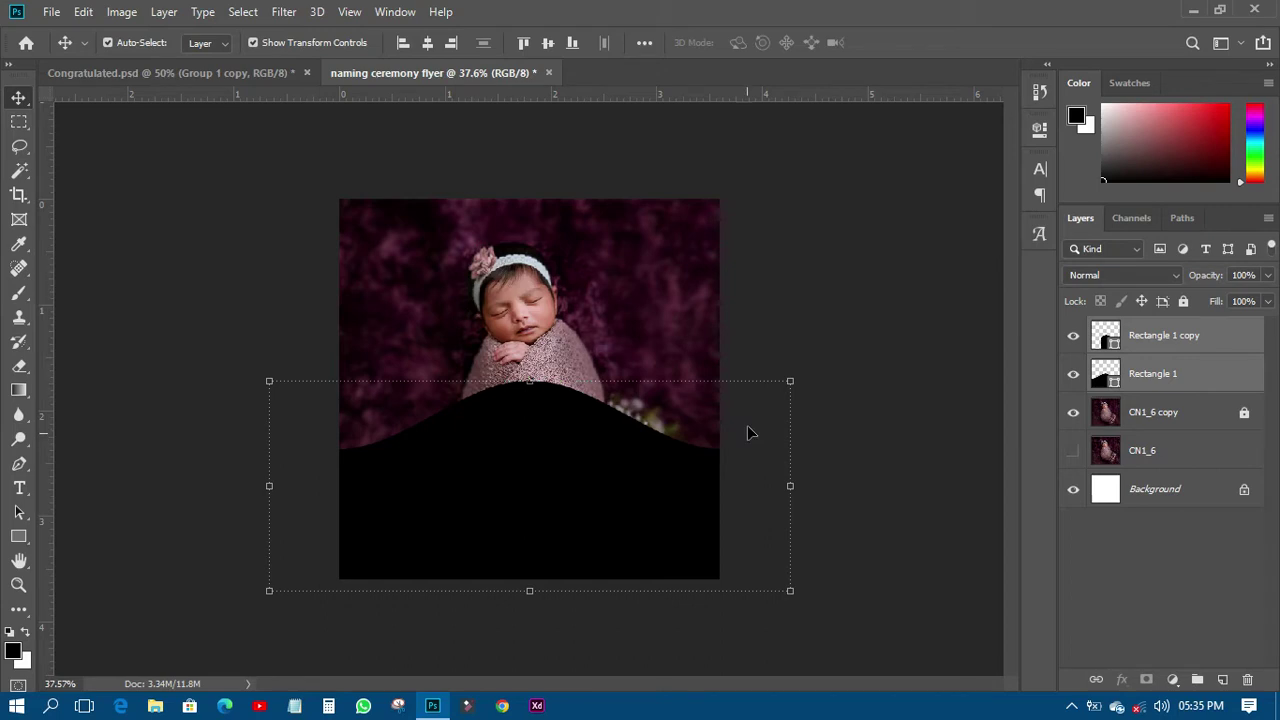
drag(795, 381, 736, 429)
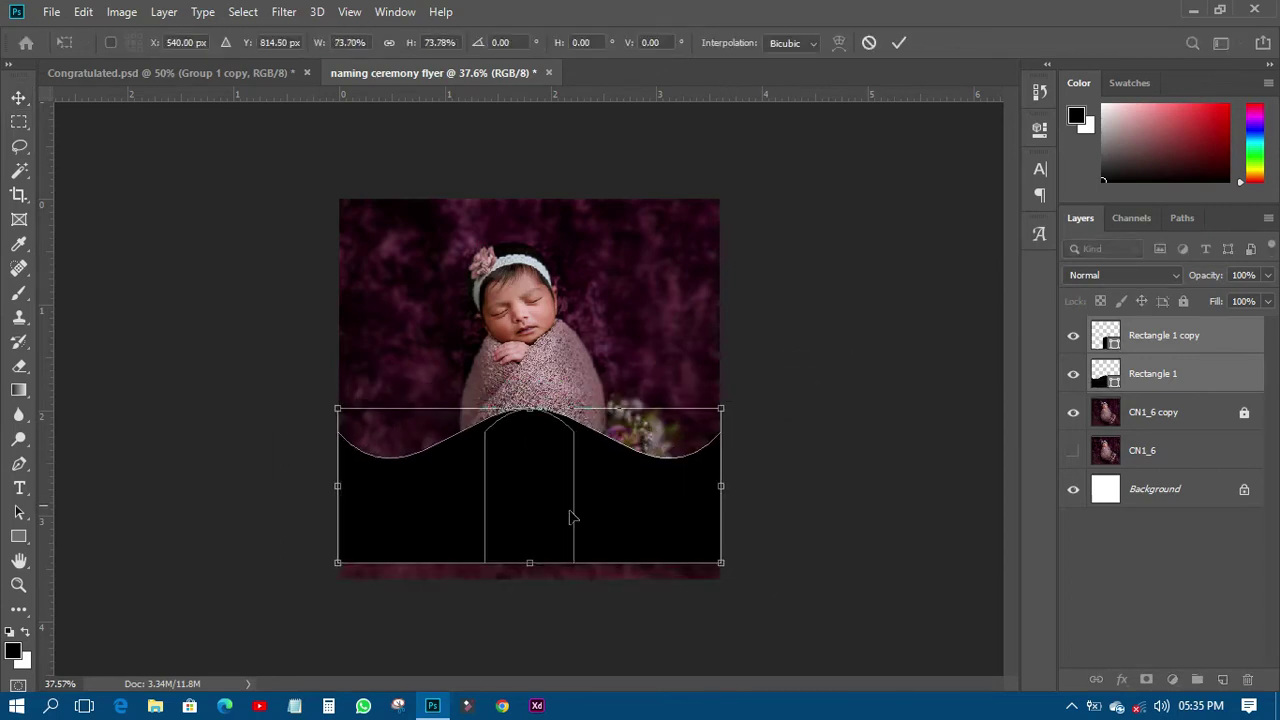
drag(519, 566, 529, 610)
drag(572, 516, 575, 496)
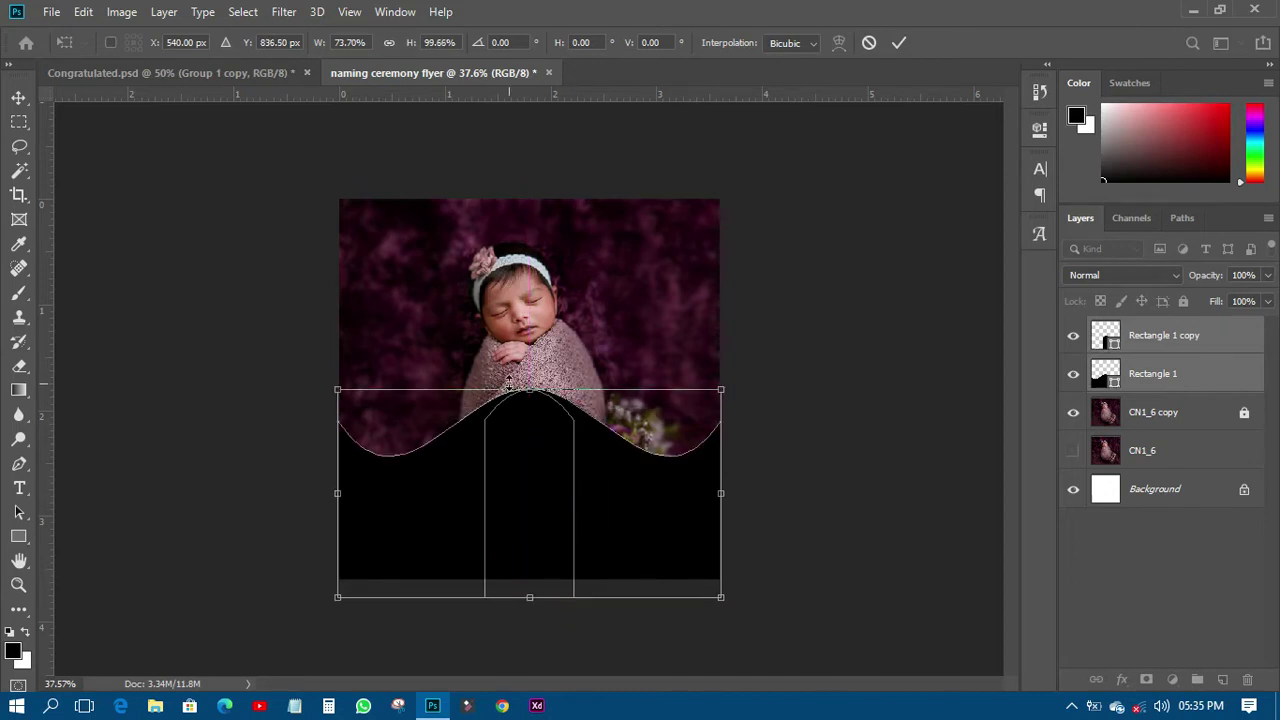
click(899, 43)
scroll(575, 485, up, 2)
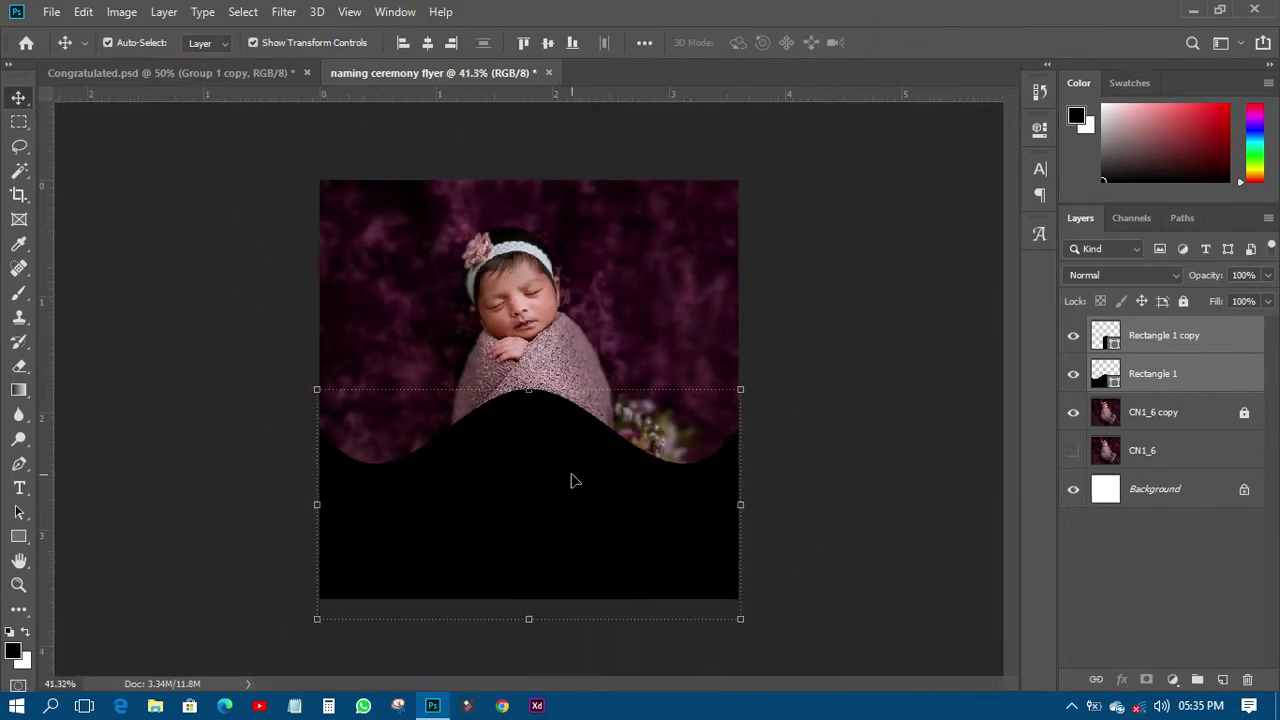
key(ctrl+plus)
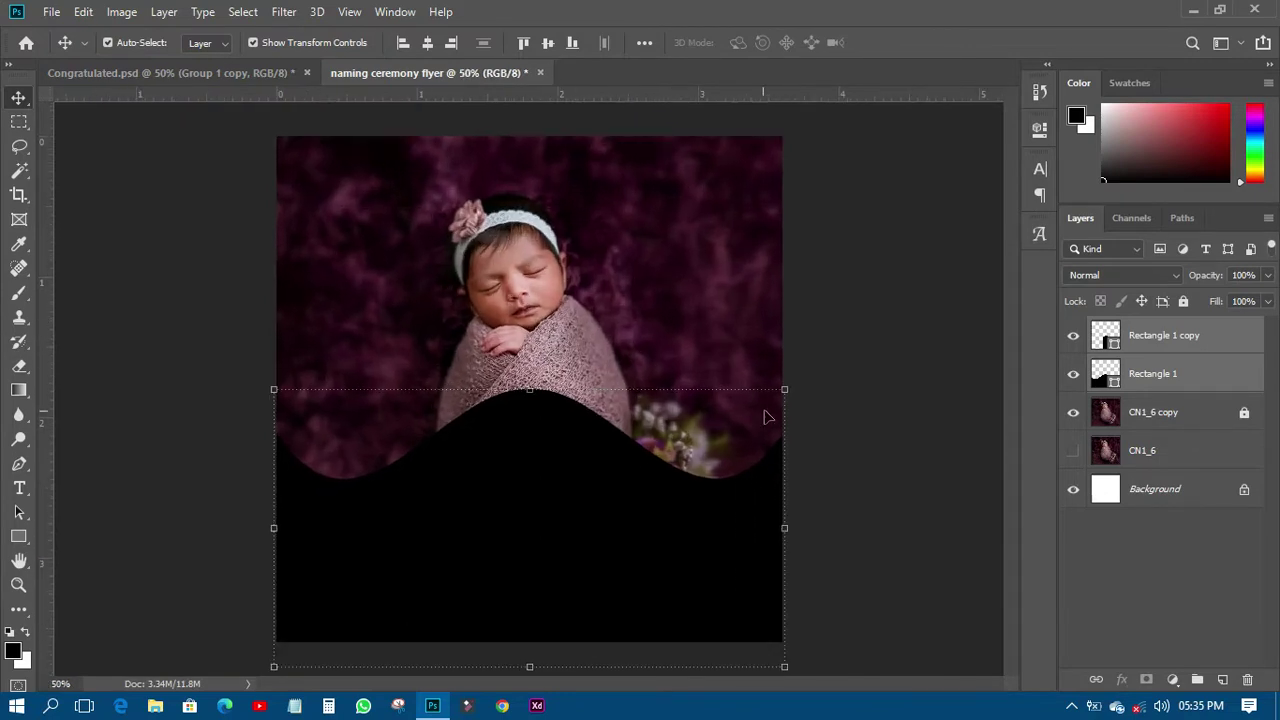
Convert the two wave shapes into one smart object and widen it to 112.11% around its centre.
right_click(1158, 338)
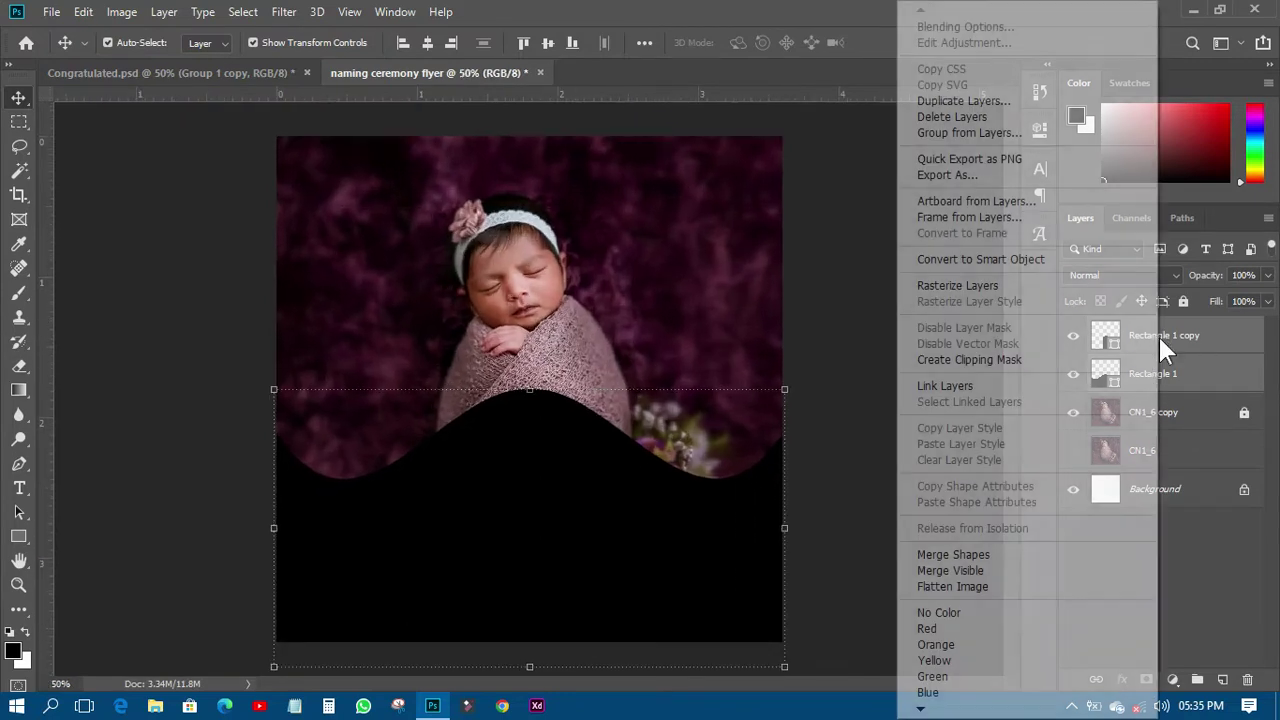
click(984, 261)
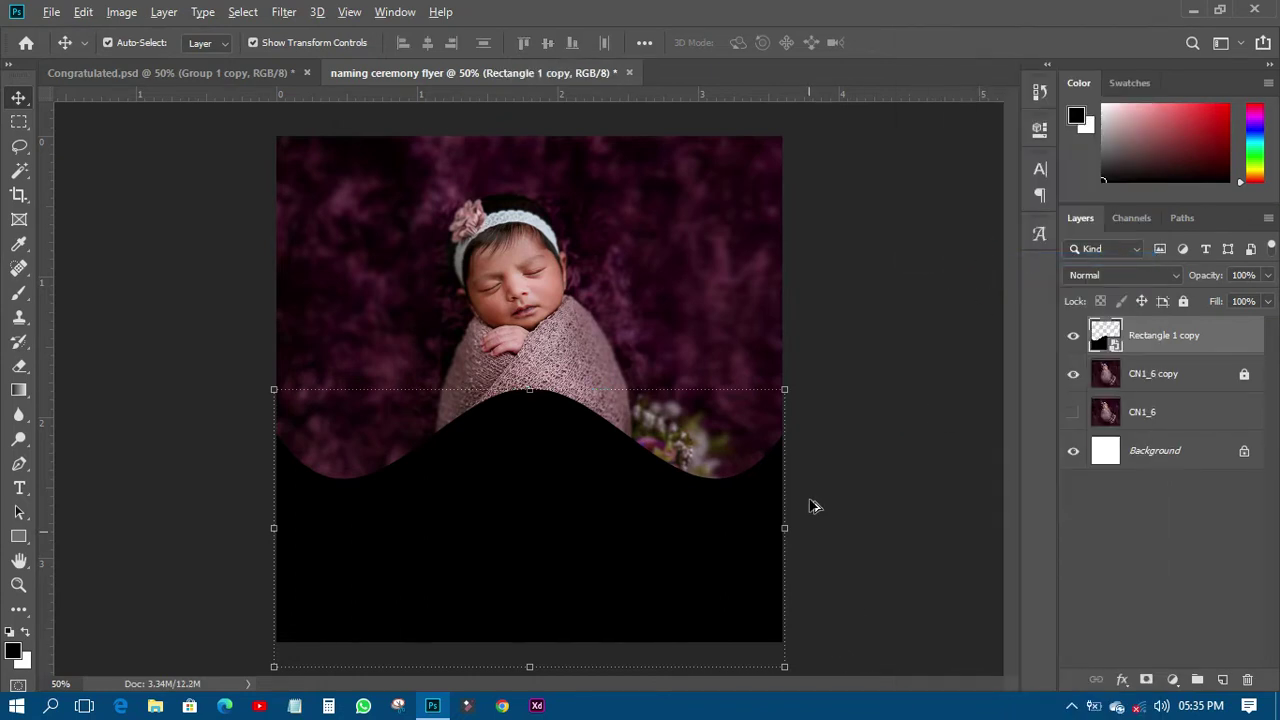
drag(789, 528, 817, 528)
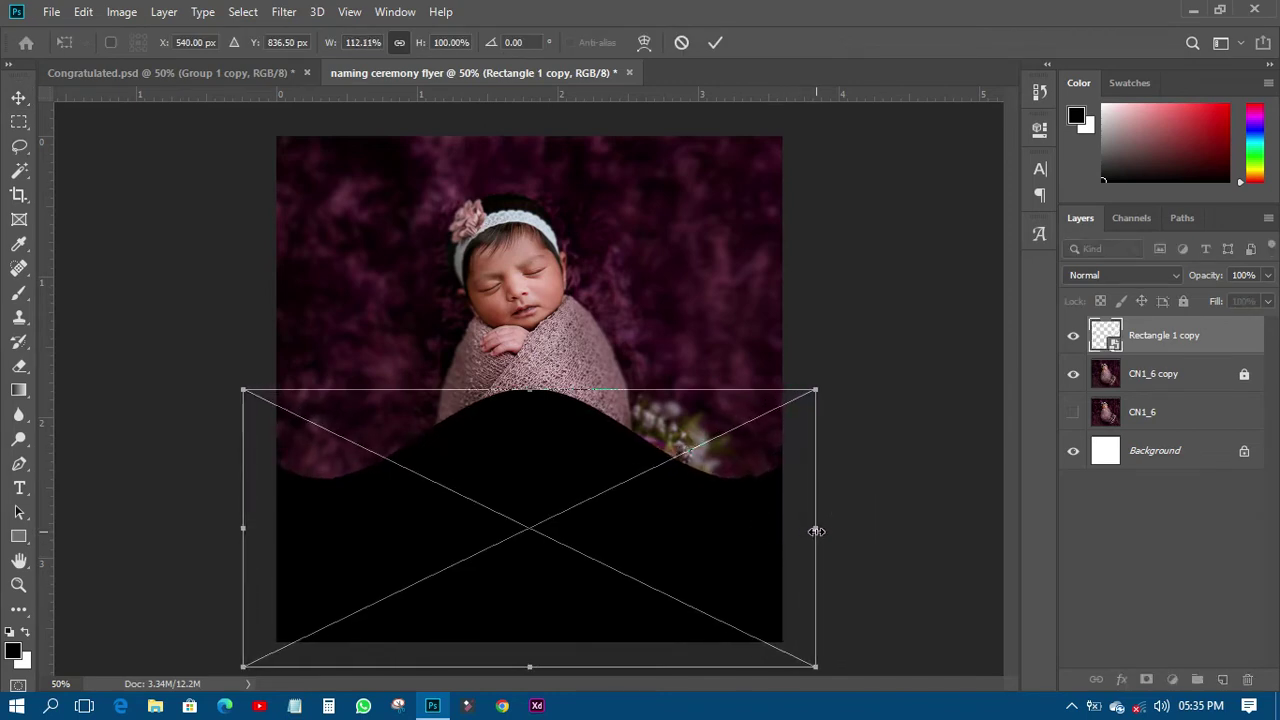
click(713, 44)
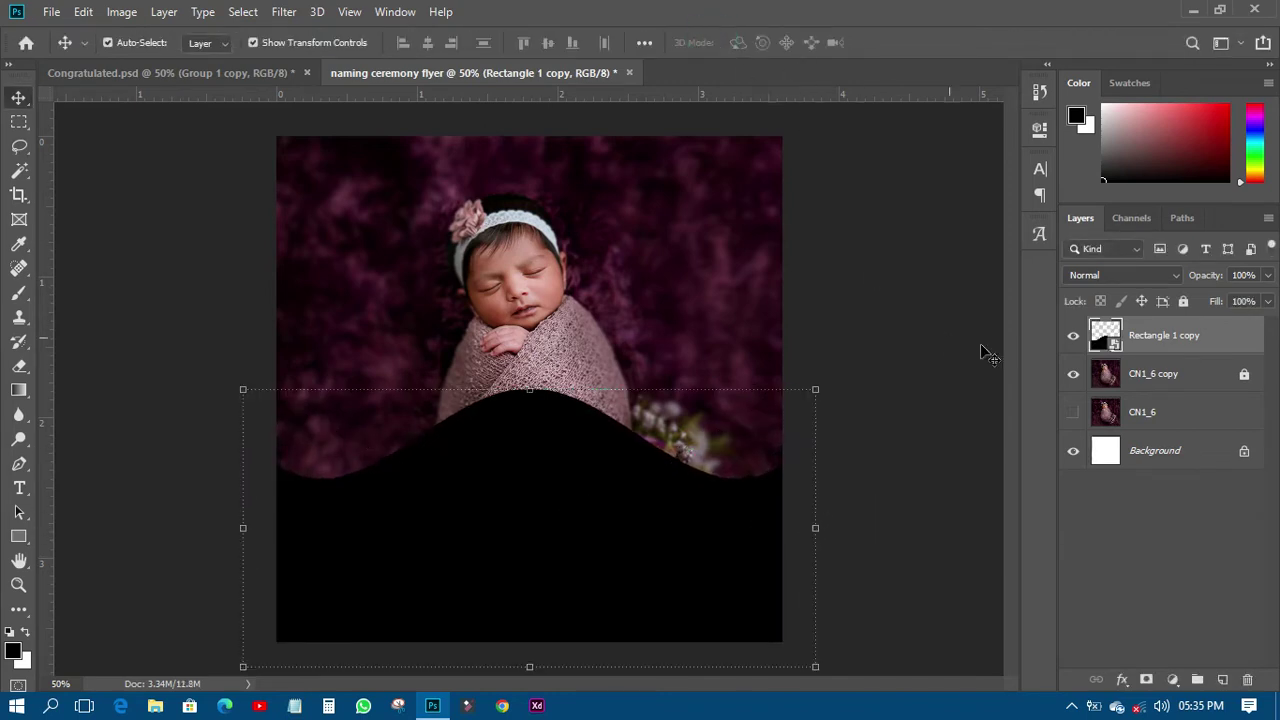
Add a gradient overlay to the wave layer with the existing orange-to-dark-red gradient in Multiply mode.
click(1121, 681)
click(1123, 683)
click(1124, 684)
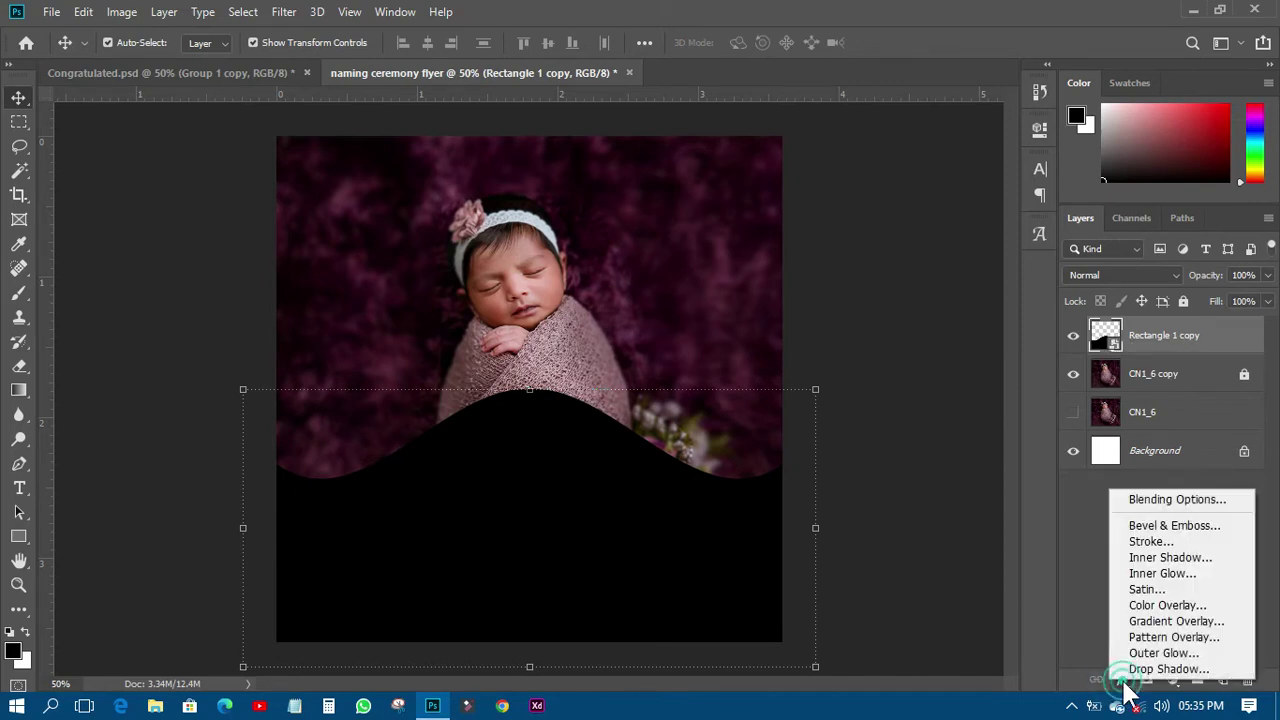
click(1148, 621)
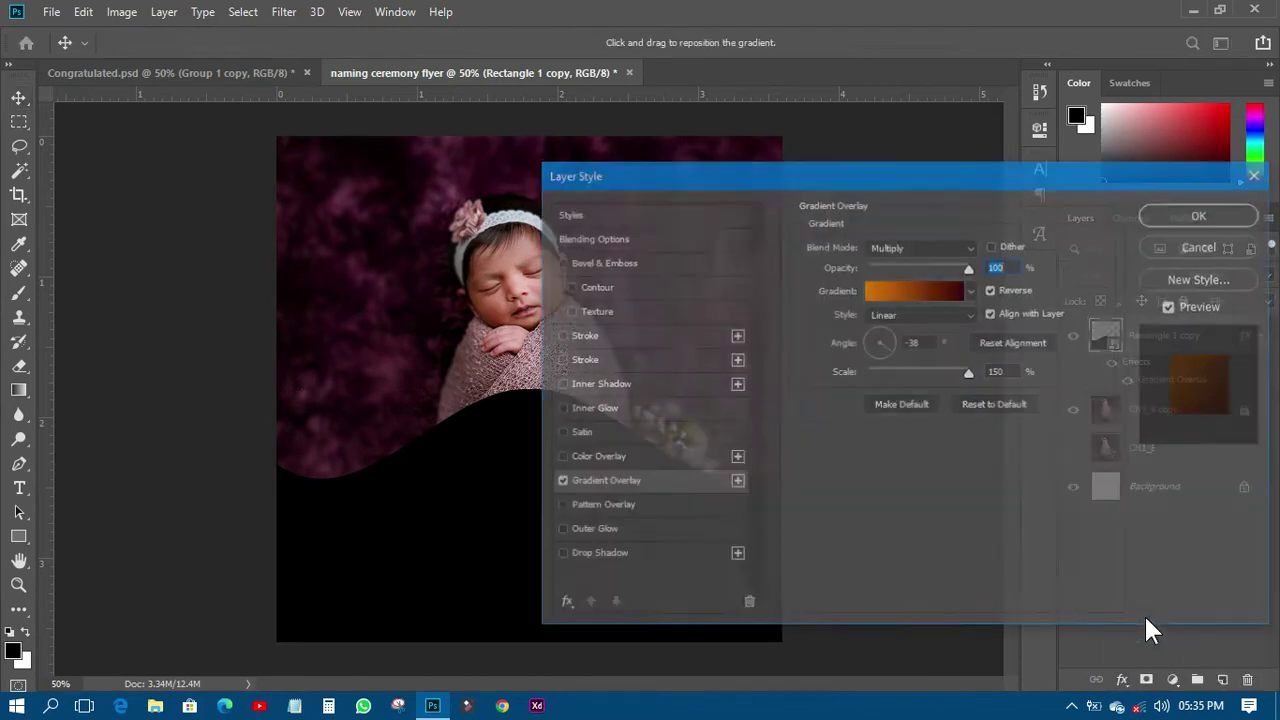
click(937, 287)
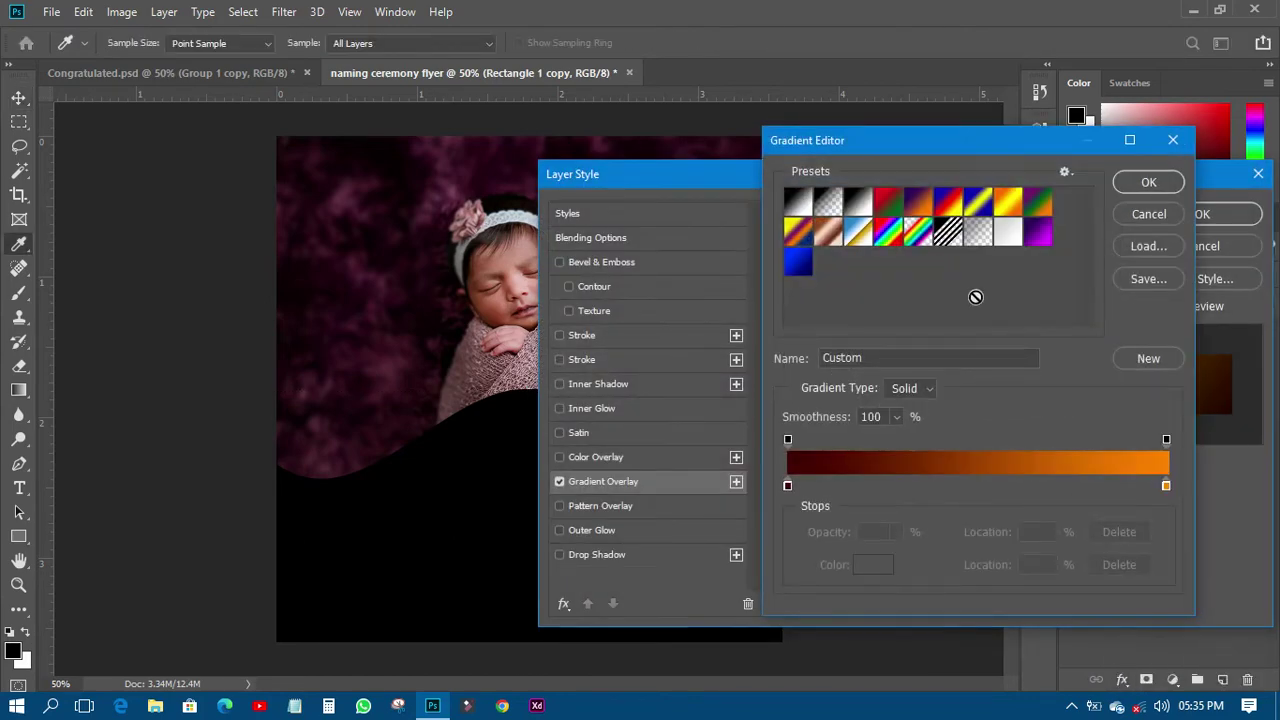
click(1138, 178)
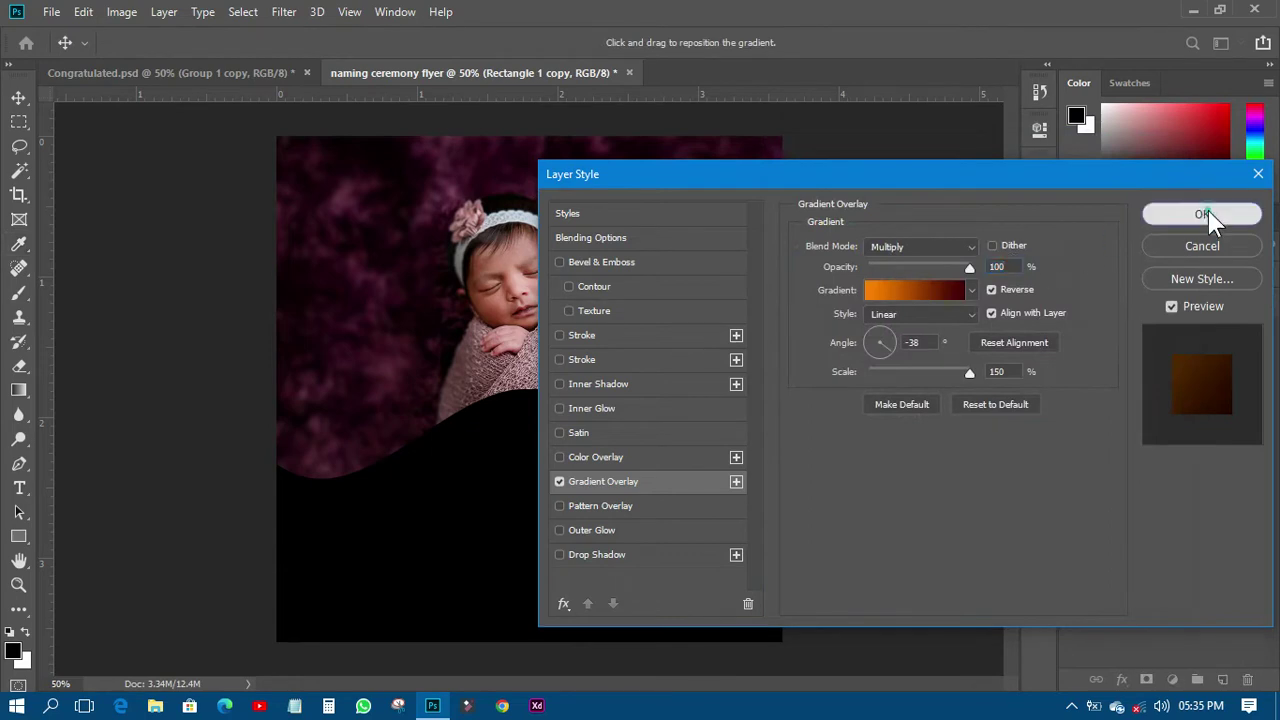
click(1203, 213)
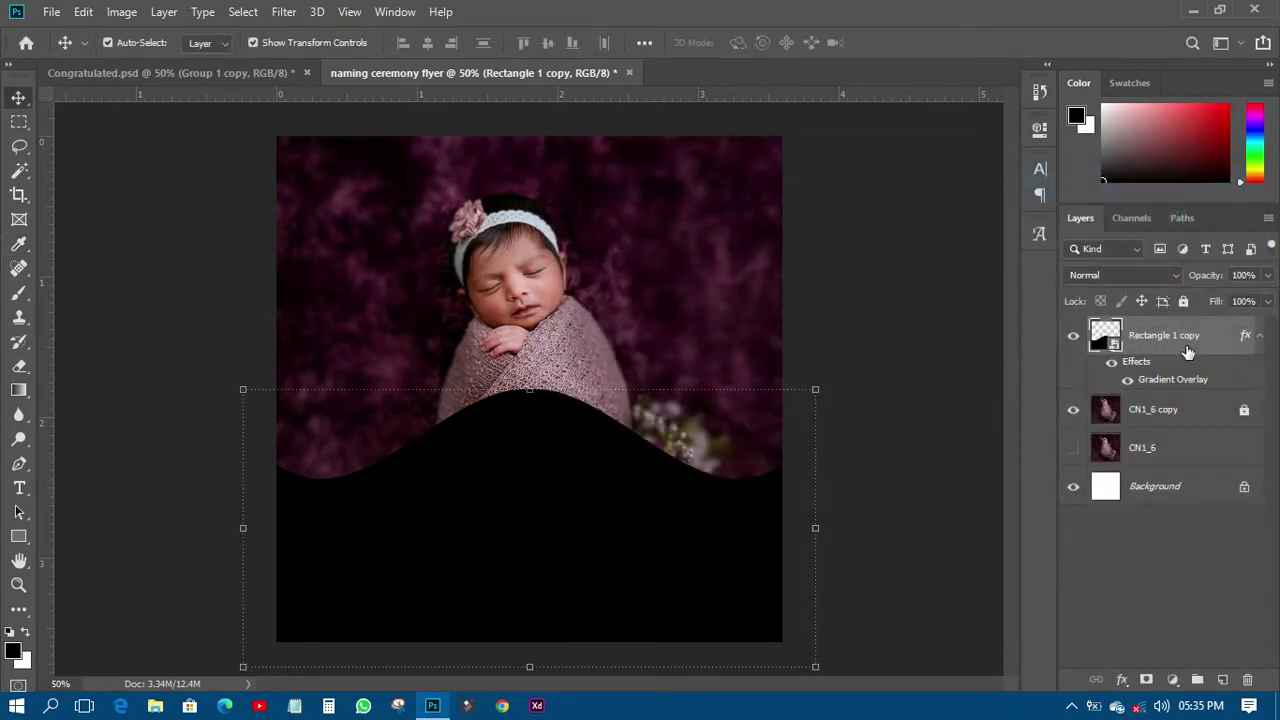
click(1258, 337)
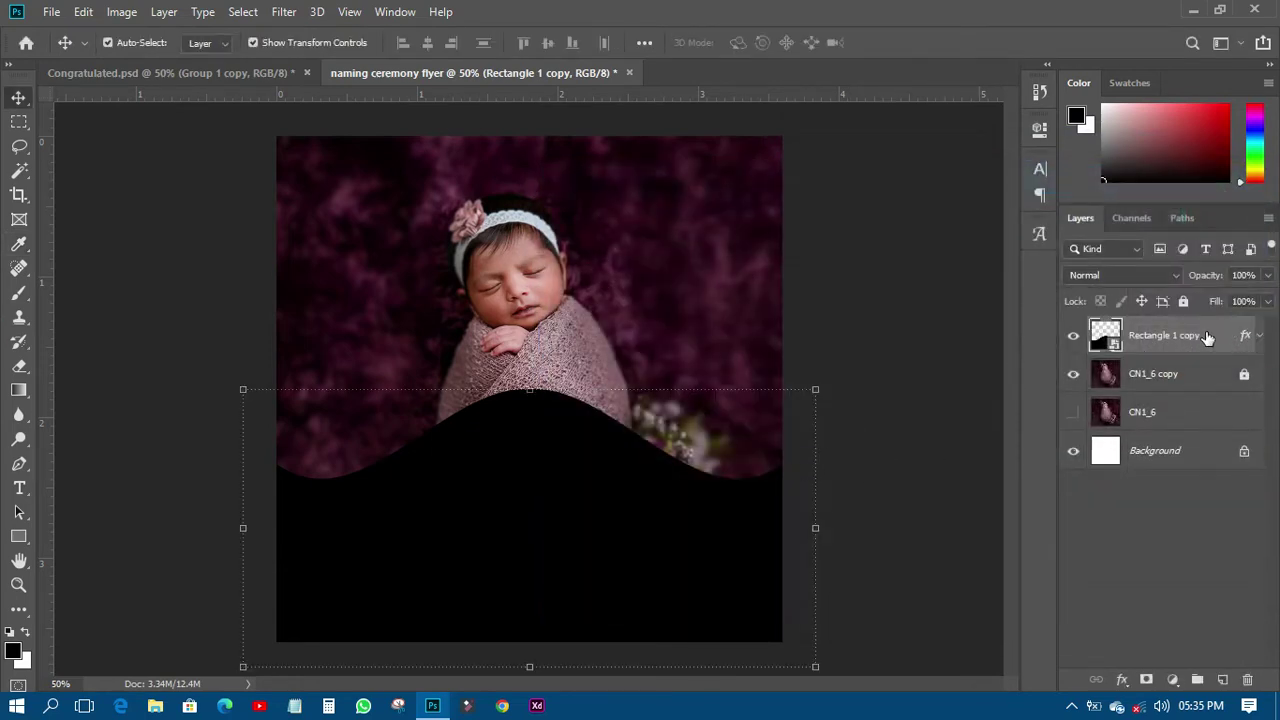
Change the wave layer's gradient overlay blend mode to Normal.
click(1122, 680)
click(1130, 622)
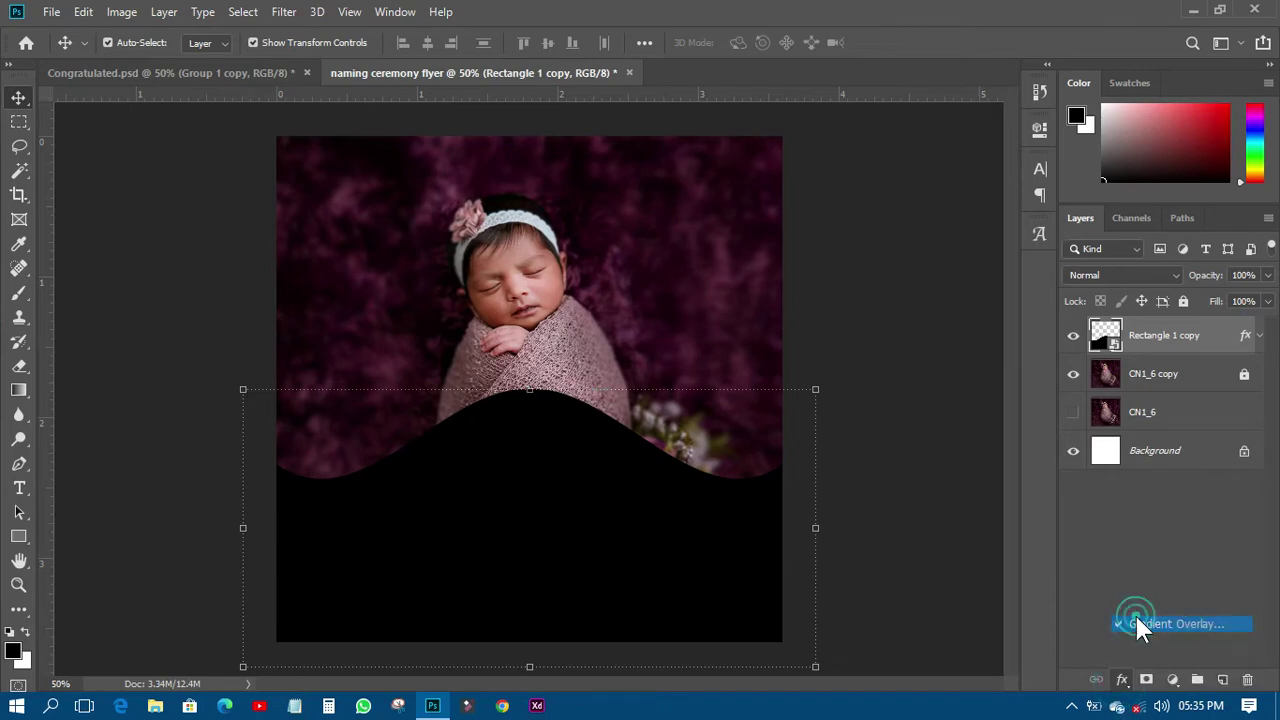
drag(800, 174, 945, 215)
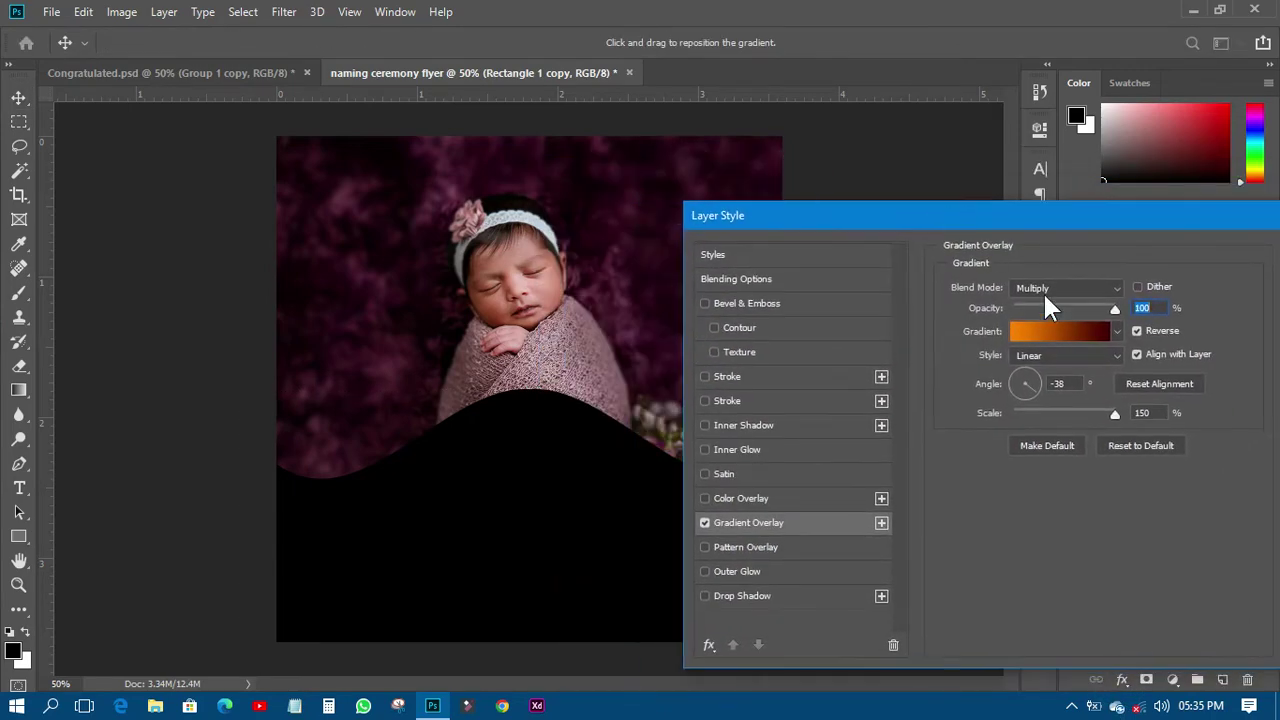
click(1043, 289)
click(1027, 241)
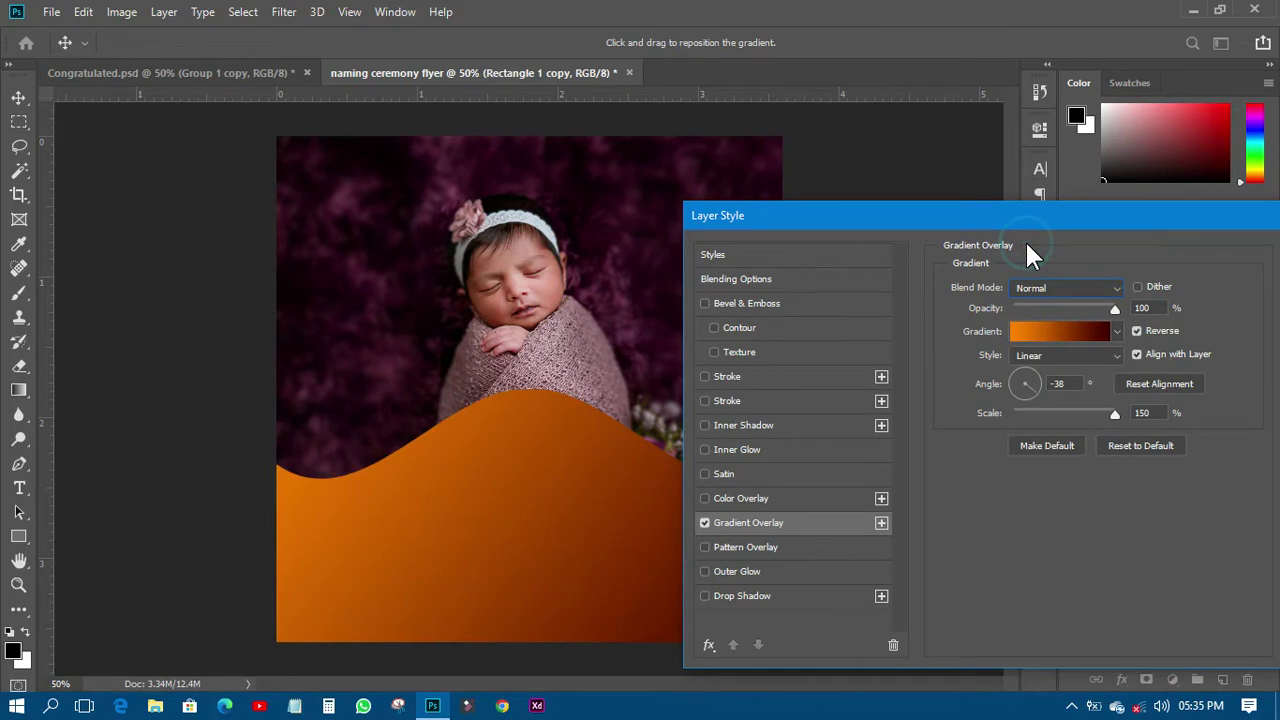
drag(817, 217, 908, 208)
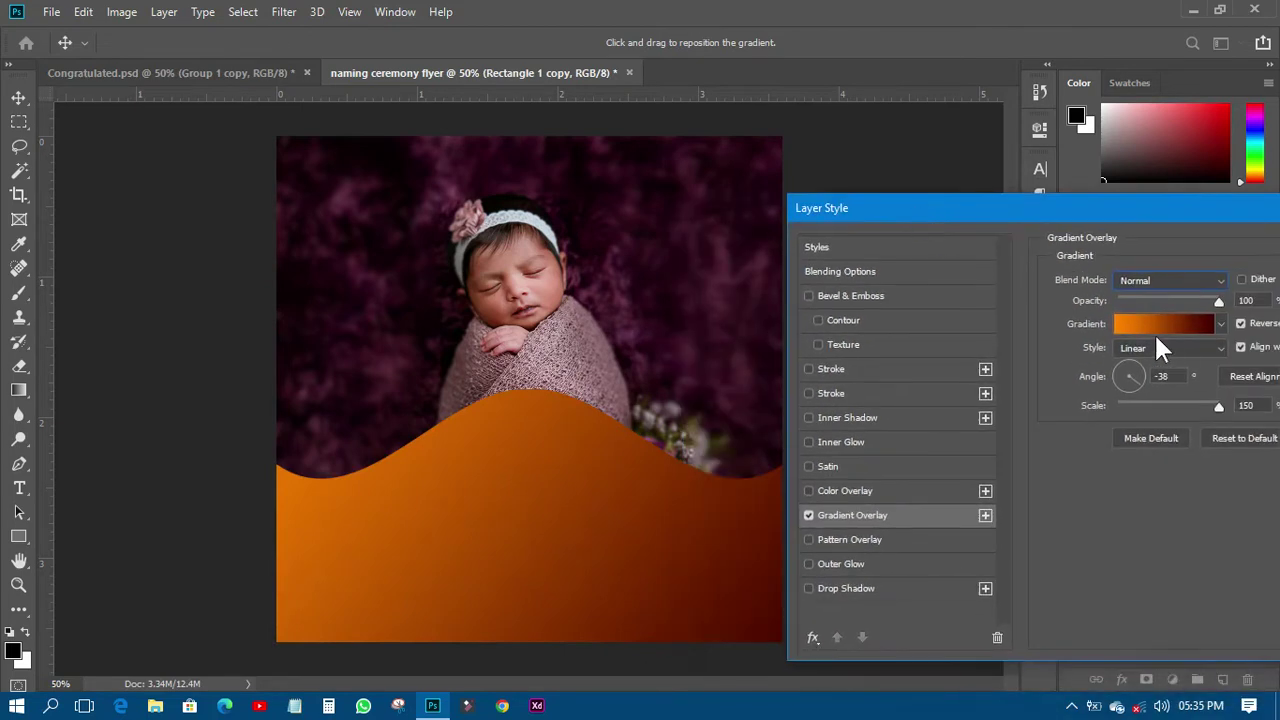
Recolour the gradient's orange end stop to dark purple #1a010d, sampled from the photo's backdrop.
click(1167, 325)
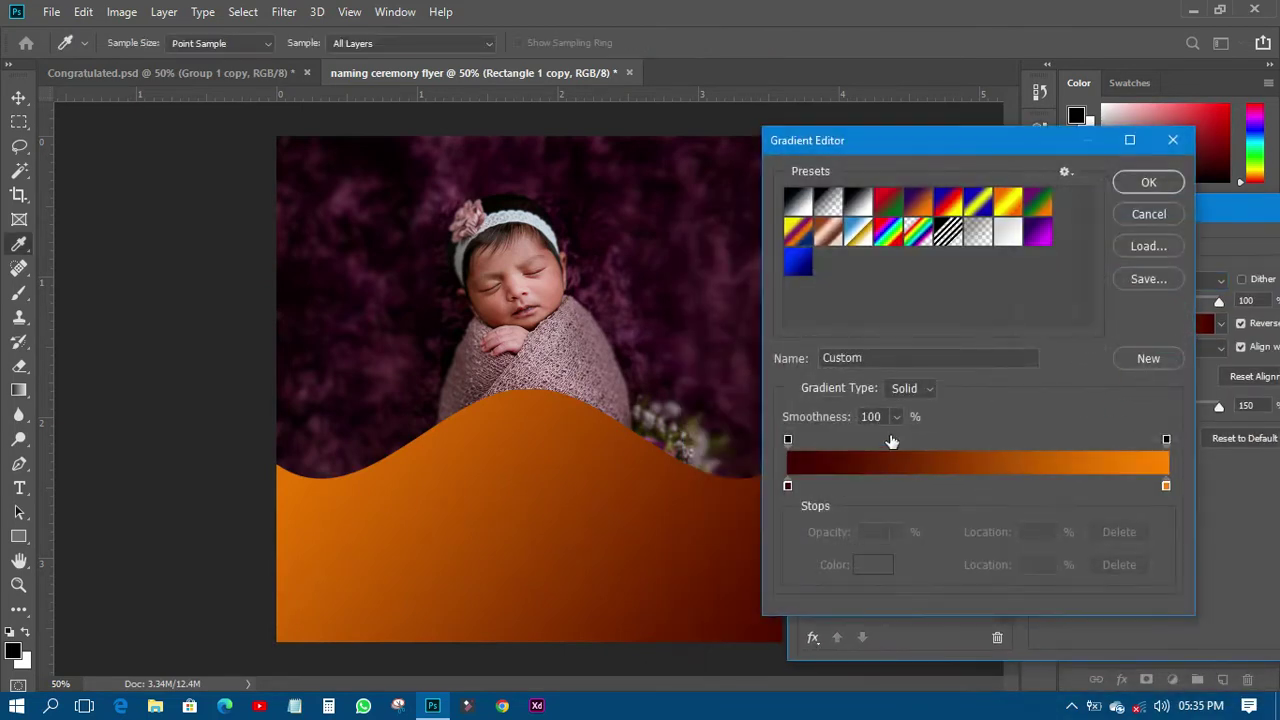
double_click(1165, 485)
click(652, 266)
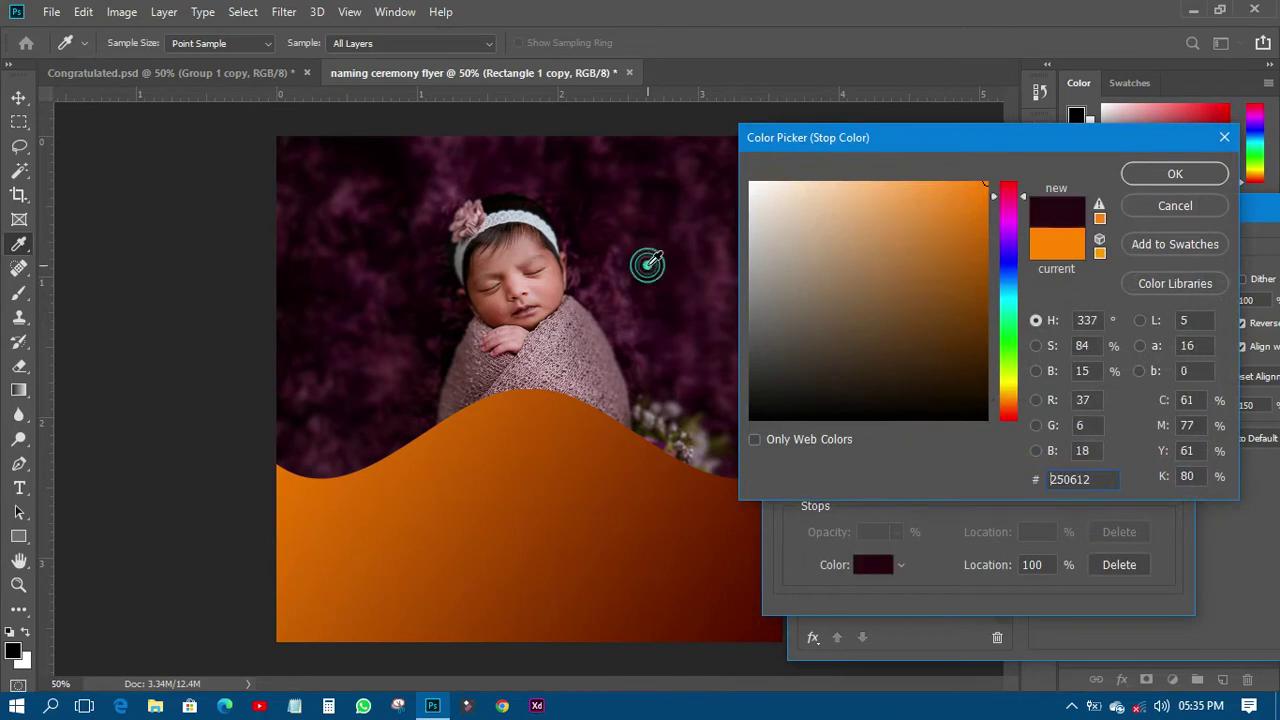
click(650, 276)
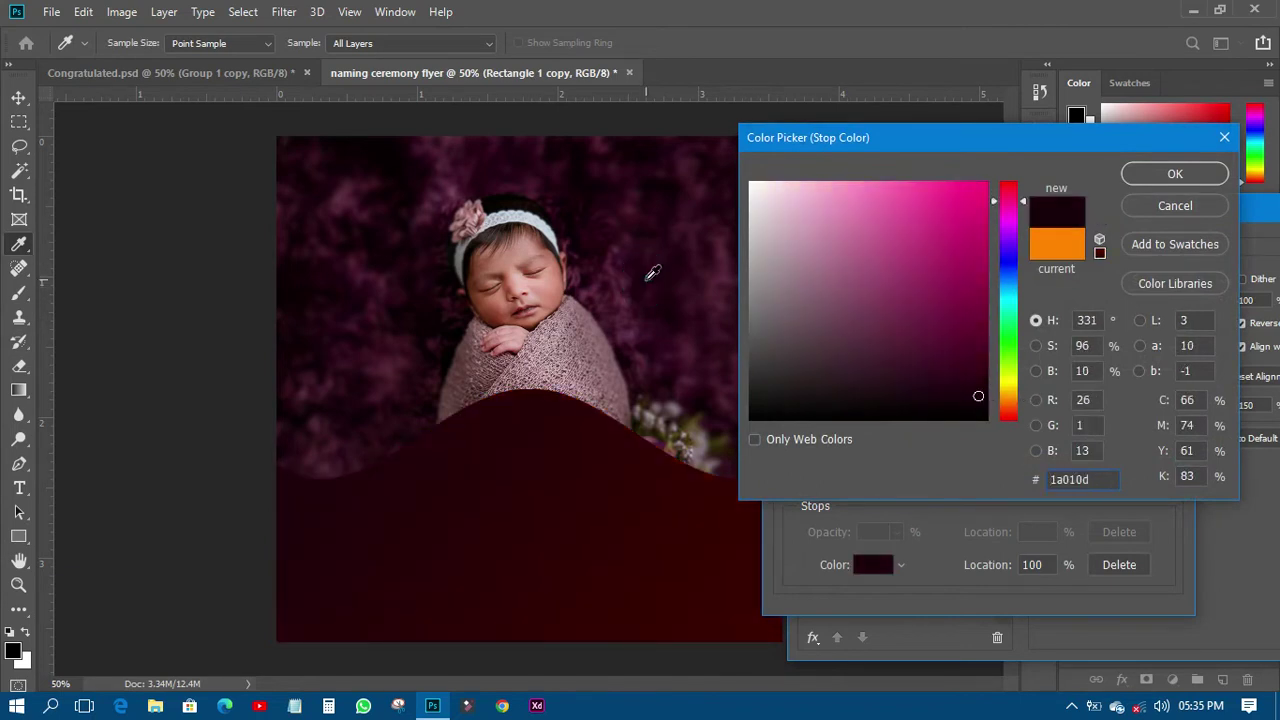
click(1175, 174)
Recolour the gradient's dark red stop at 0% to plum #4e212d, sampled from the photo's backdrop, and apply the overlay.
click(789, 486)
double_click(789, 487)
click(662, 340)
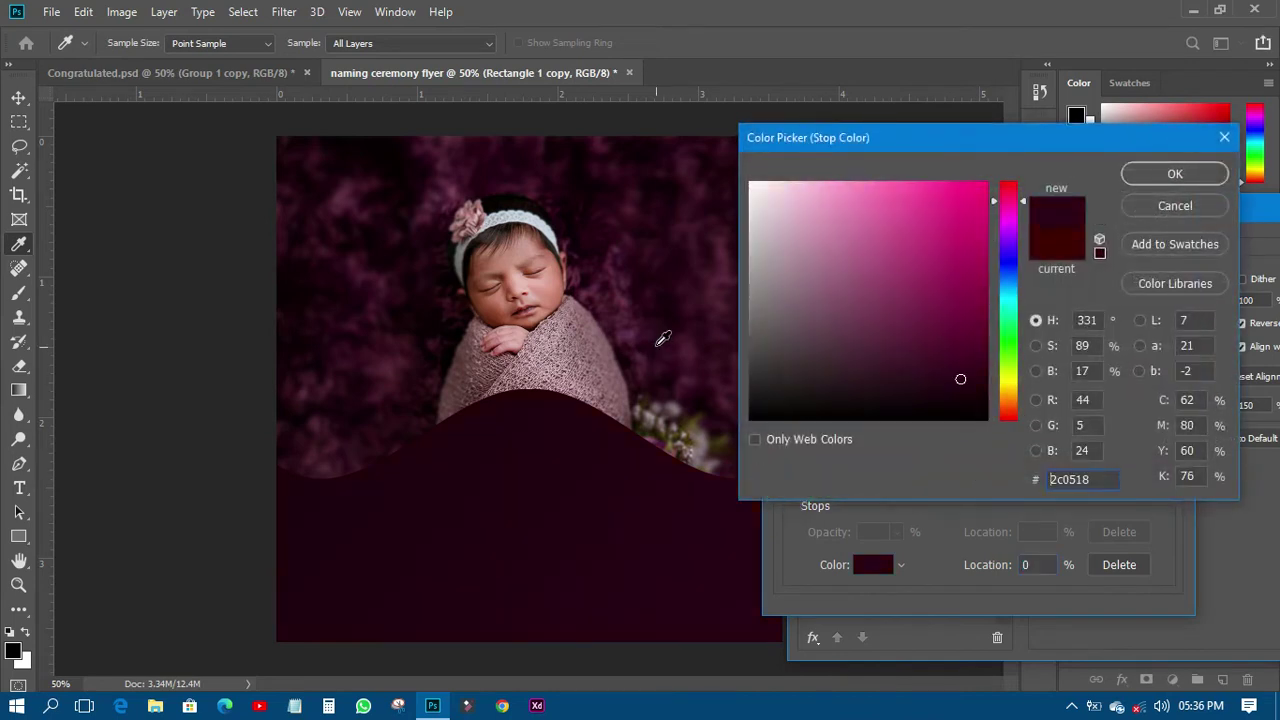
click(667, 334)
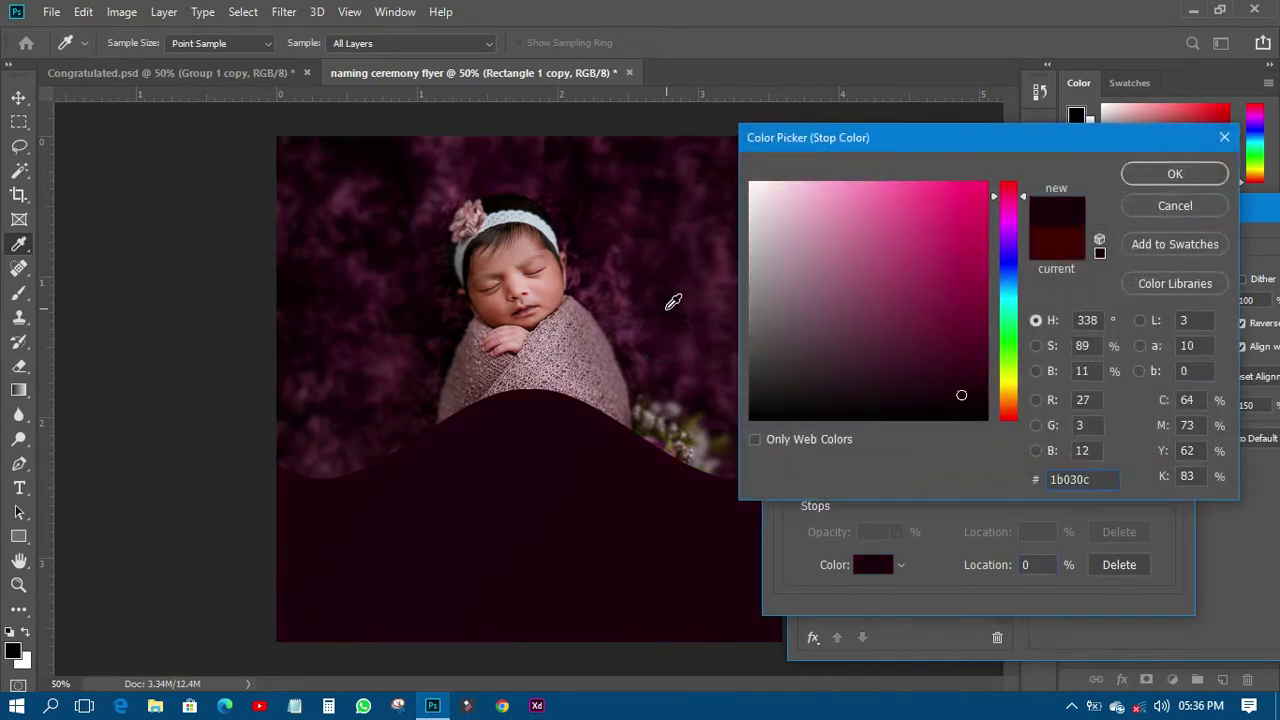
drag(961, 399, 994, 386)
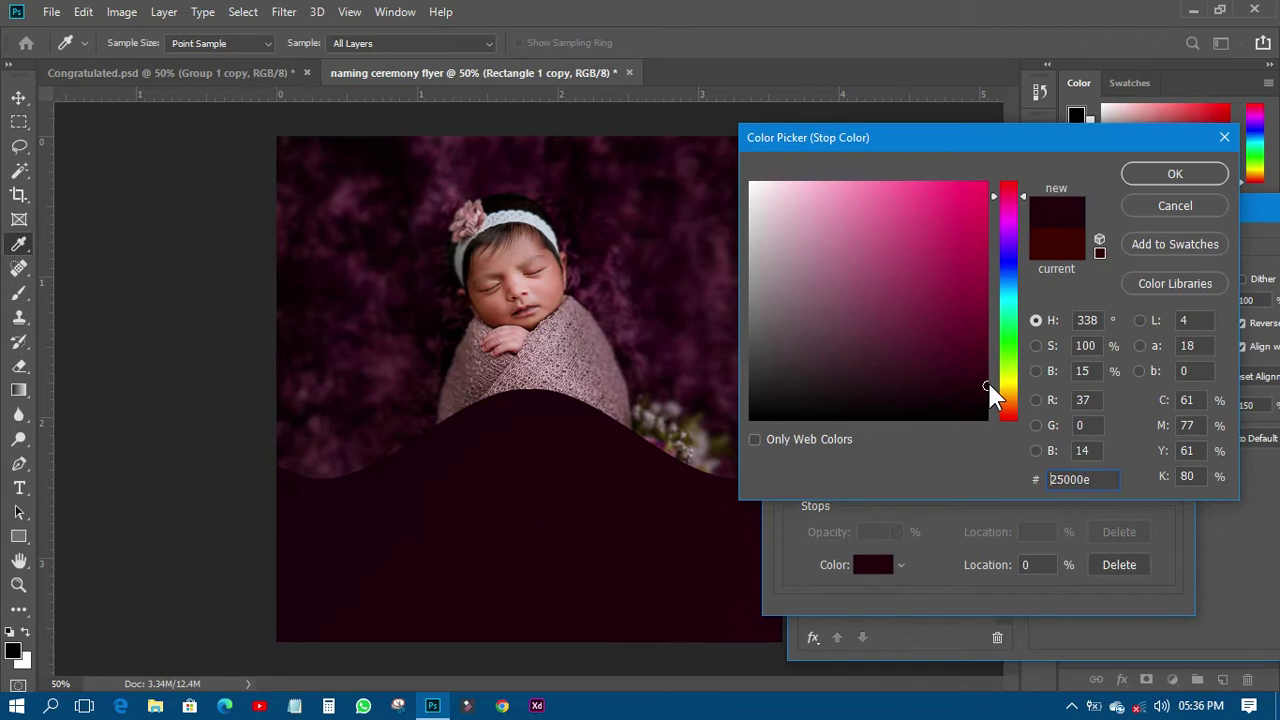
click(994, 382)
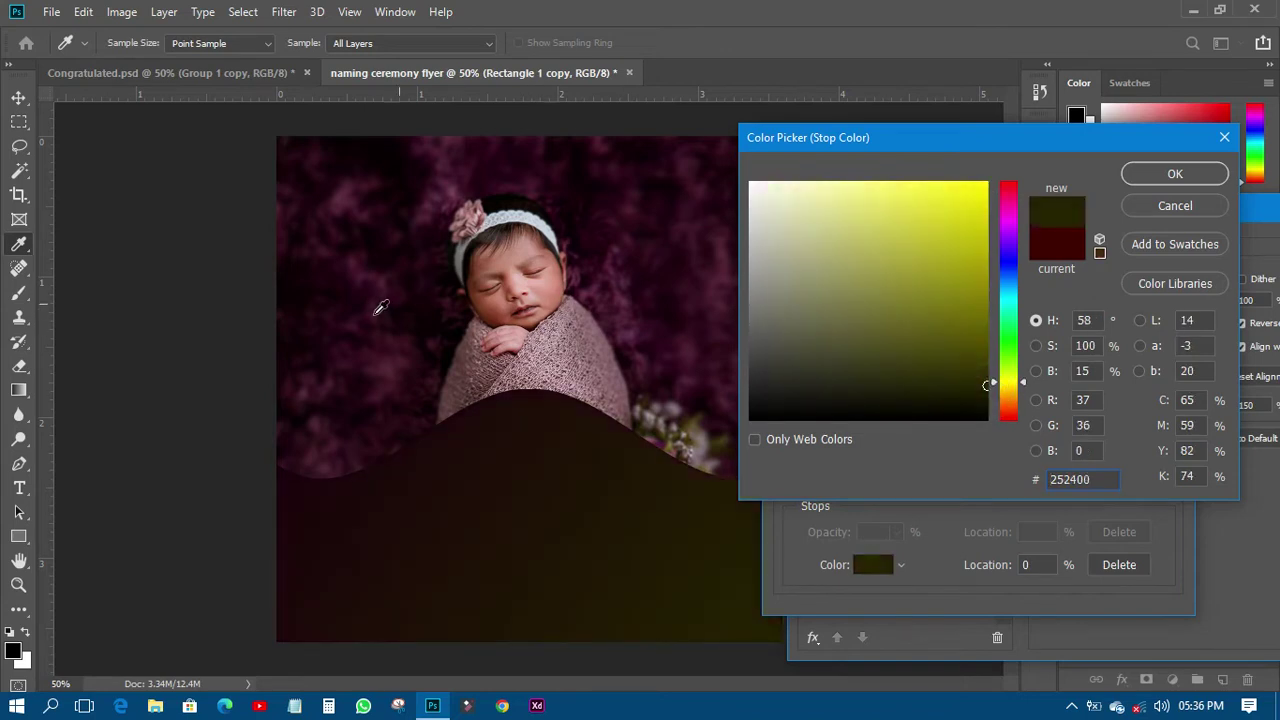
click(380, 308)
click(391, 370)
click(389, 369)
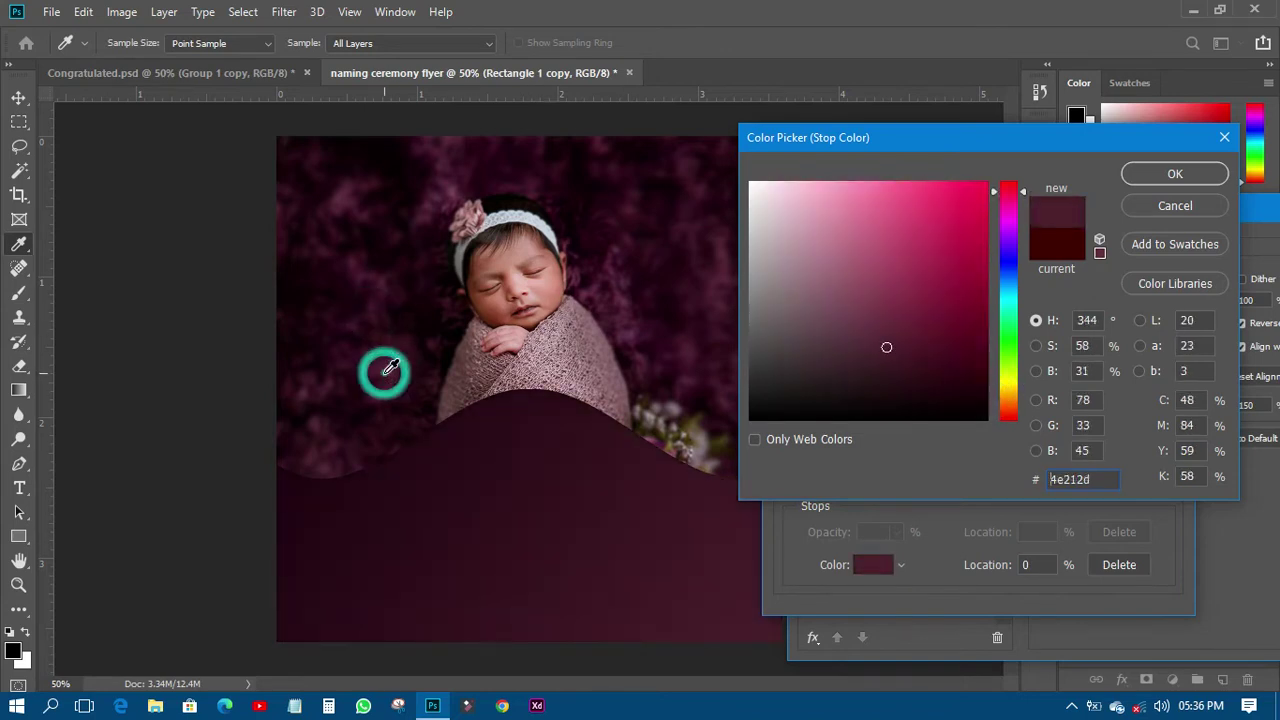
click(1176, 174)
click(1145, 190)
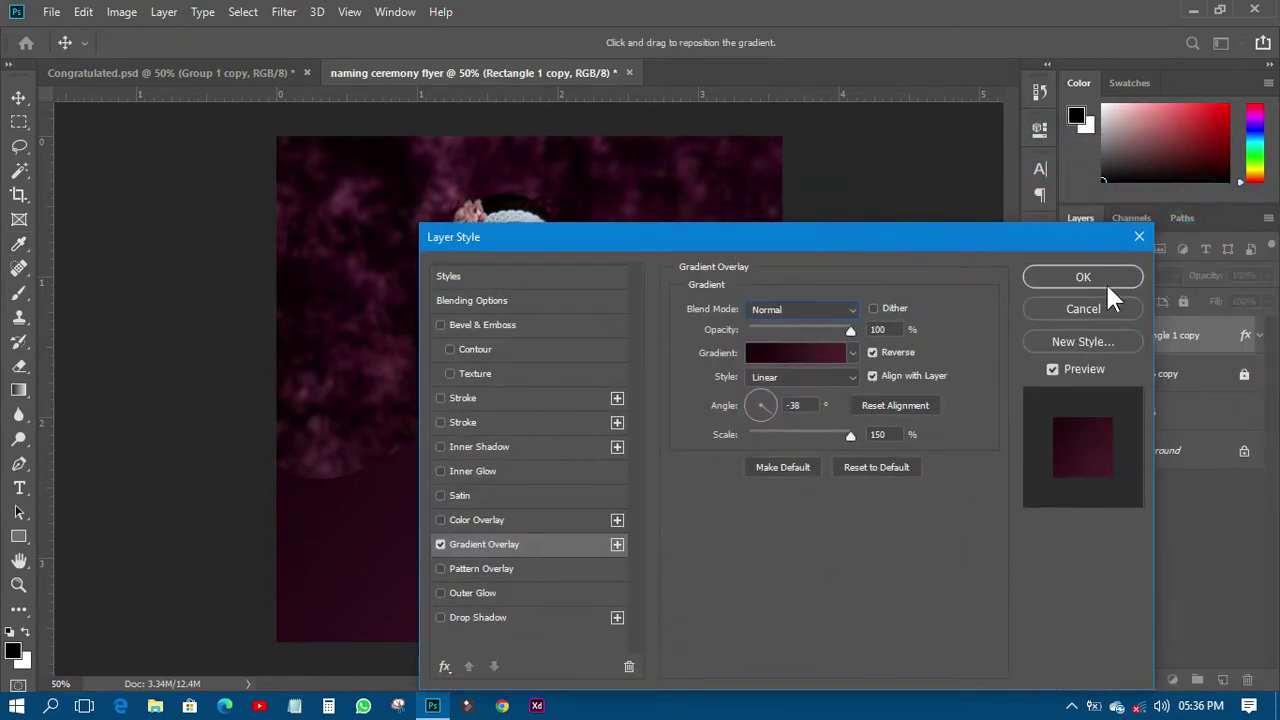
click(1104, 280)
Copy the layer style of Group 1 copy in Congratulated.psd and paste it onto the flyer's wave layer.
click(216, 72)
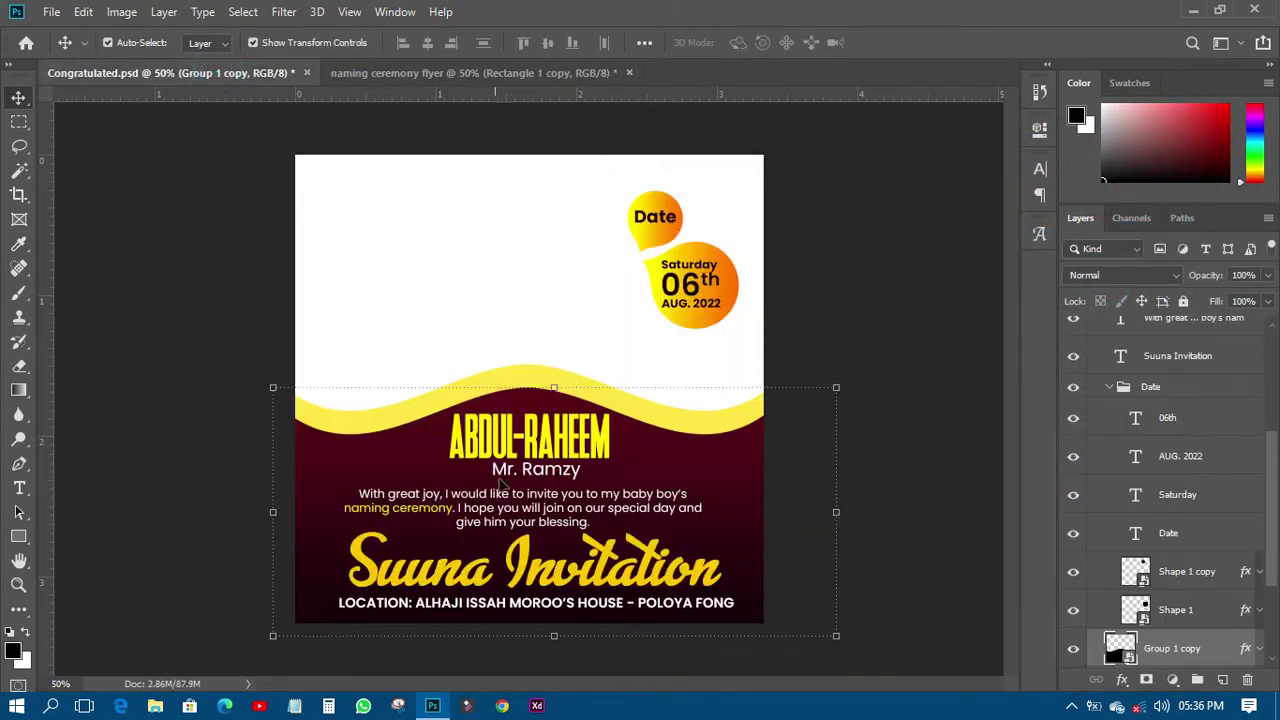
right_click(1148, 648)
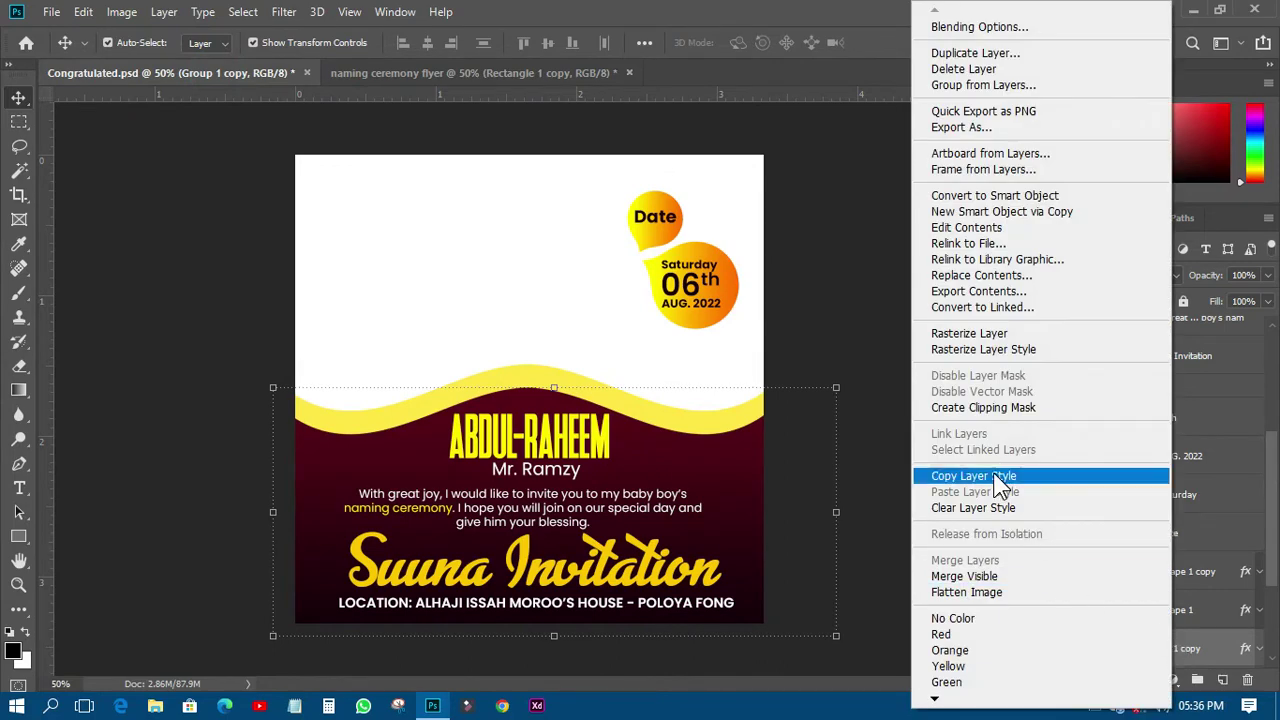
click(993, 473)
click(486, 73)
right_click(1160, 340)
click(971, 492)
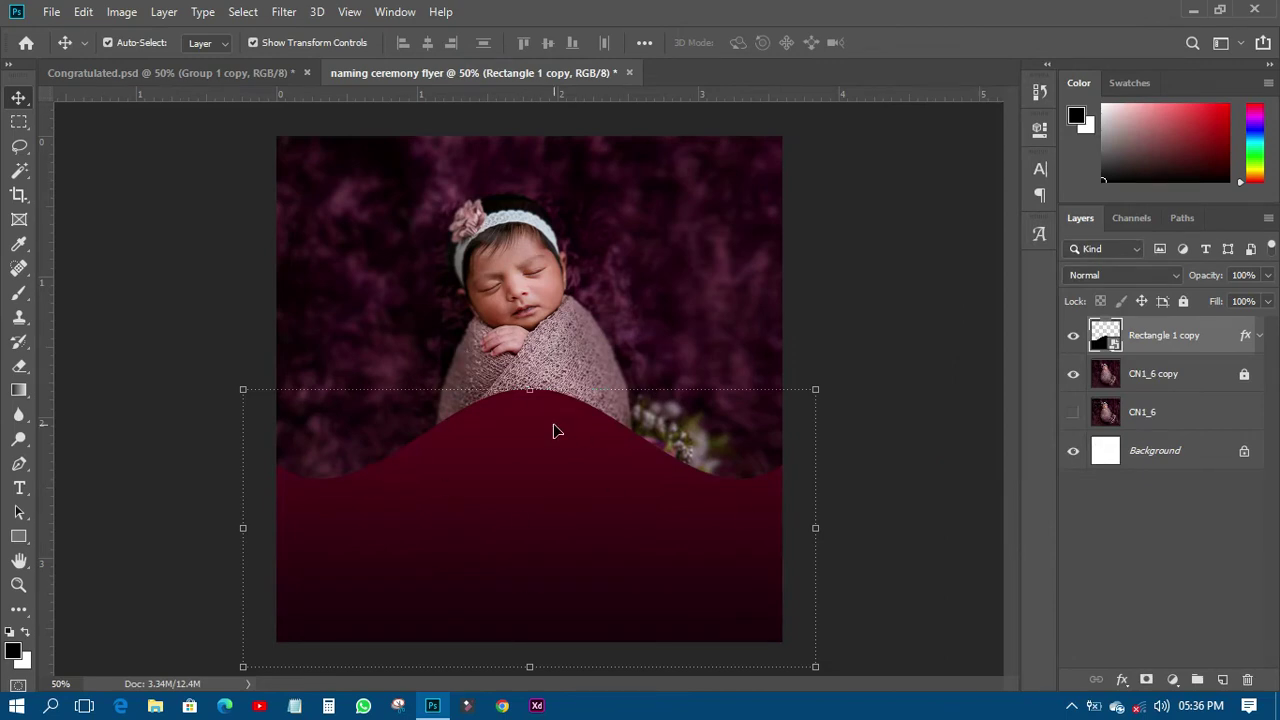
Duplicate the wave layer and shift the lower copy up so its edge shows as a band above the front wave.
key(ctrl+j)
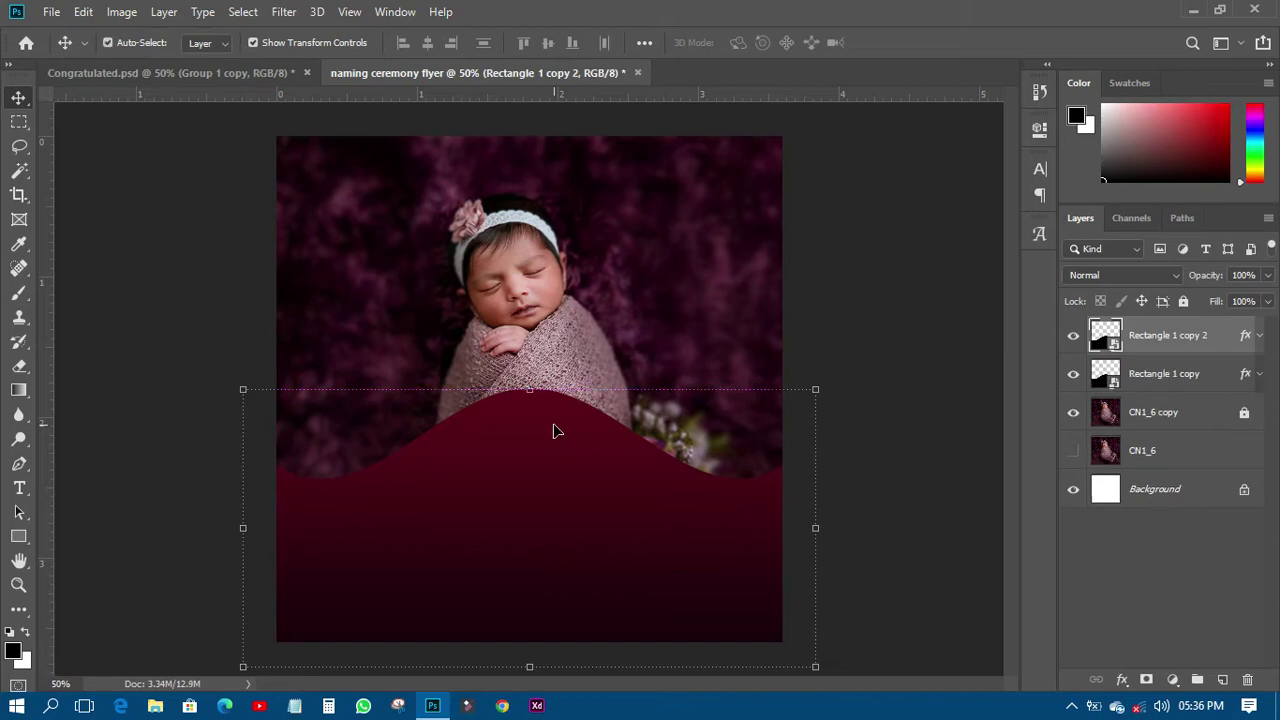
click(1175, 388)
drag(586, 480, 588, 457)
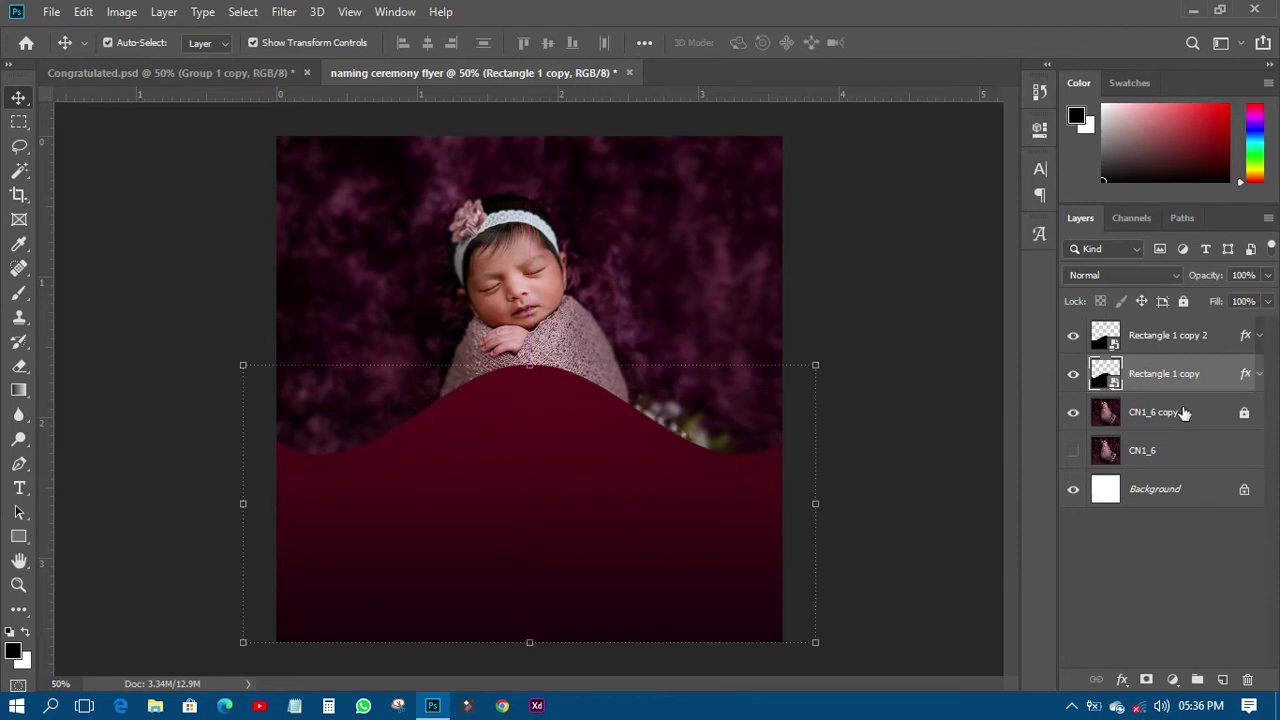
Add a bright yellow Color Overlay to the lower wave copy and apply the layer style.
click(1122, 679)
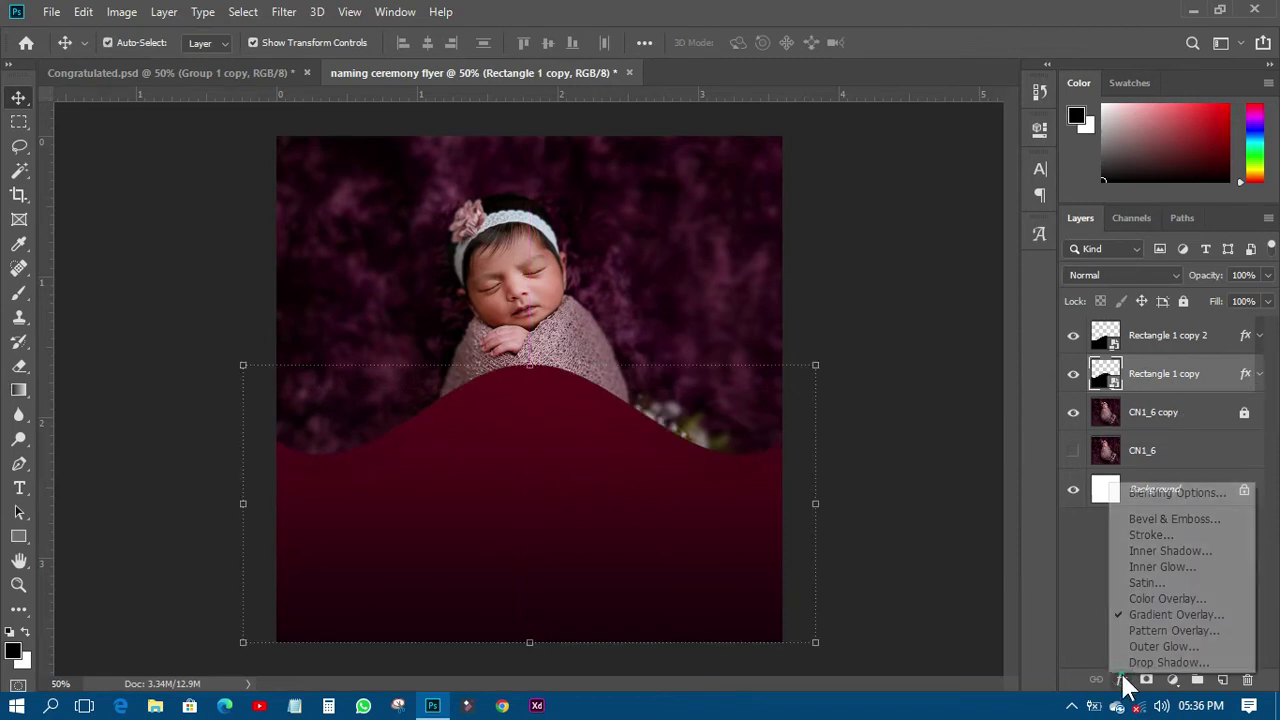
key(Escape)
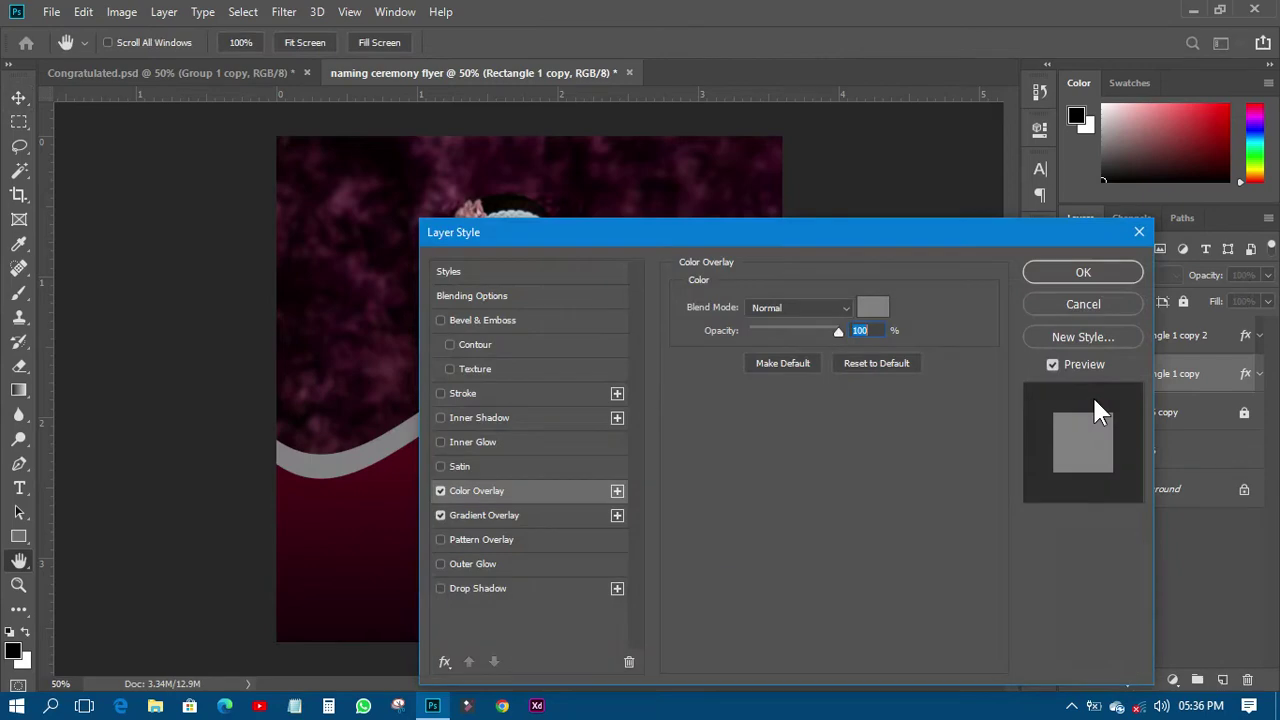
click(872, 307)
click(1008, 383)
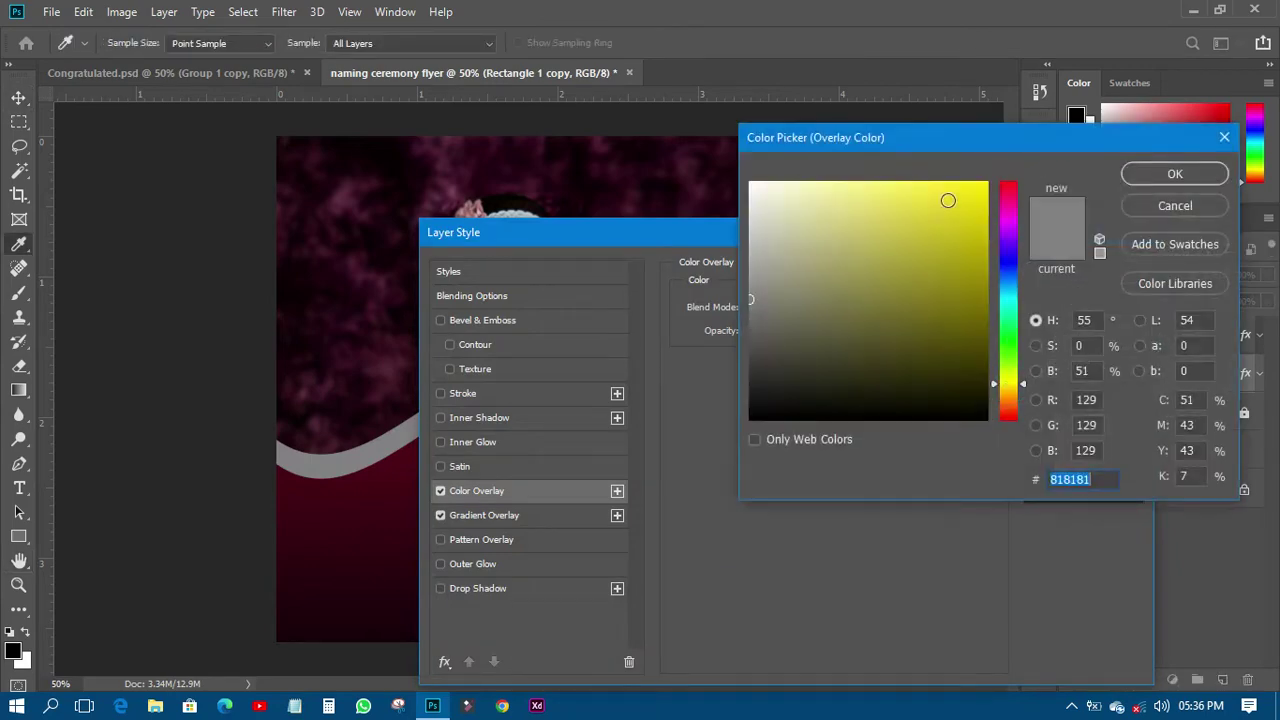
drag(946, 200, 1041, 152)
click(1172, 172)
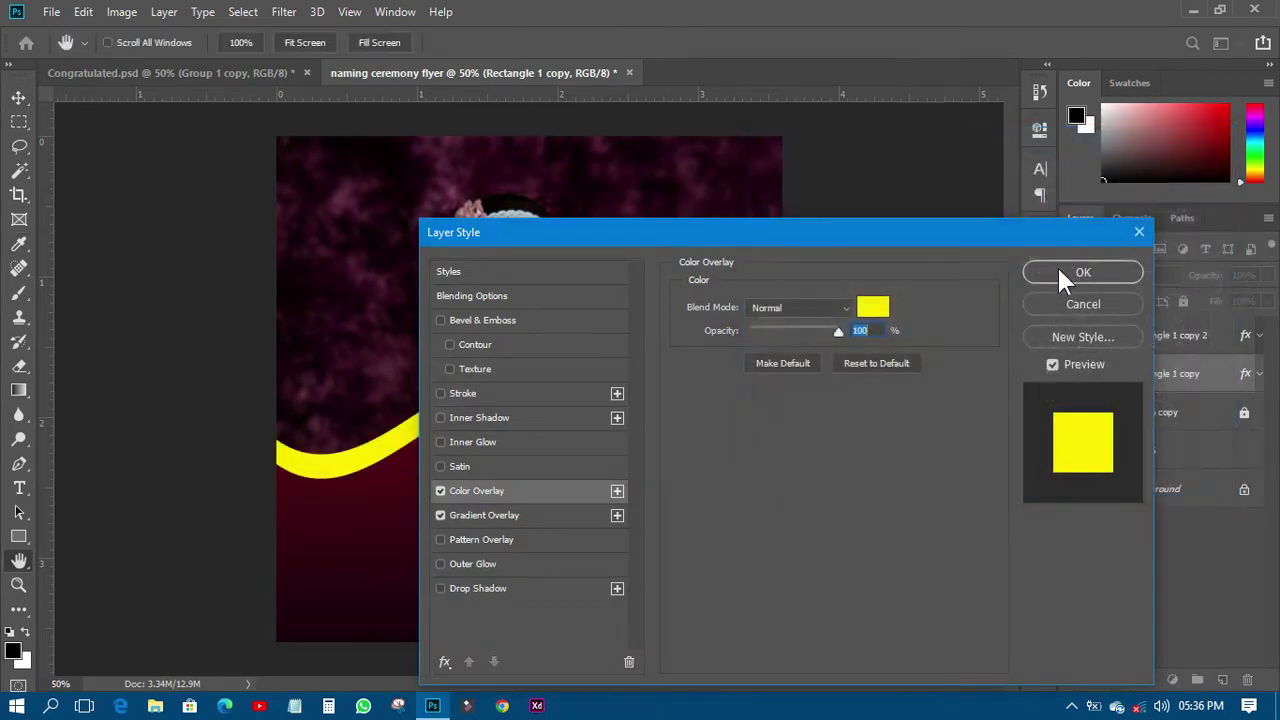
click(1060, 268)
click(930, 290)
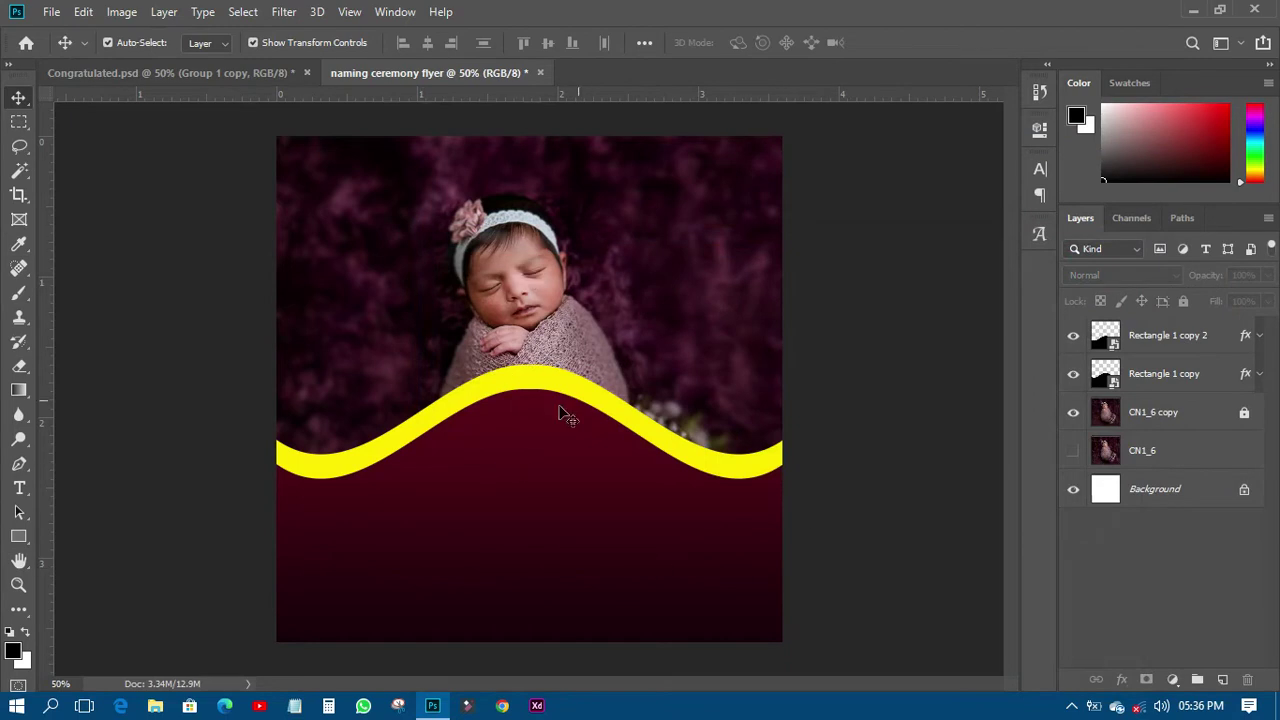
Compare the band with Congratulated.psd and set the yellow wave layer's opacity to 66%.
click(176, 73)
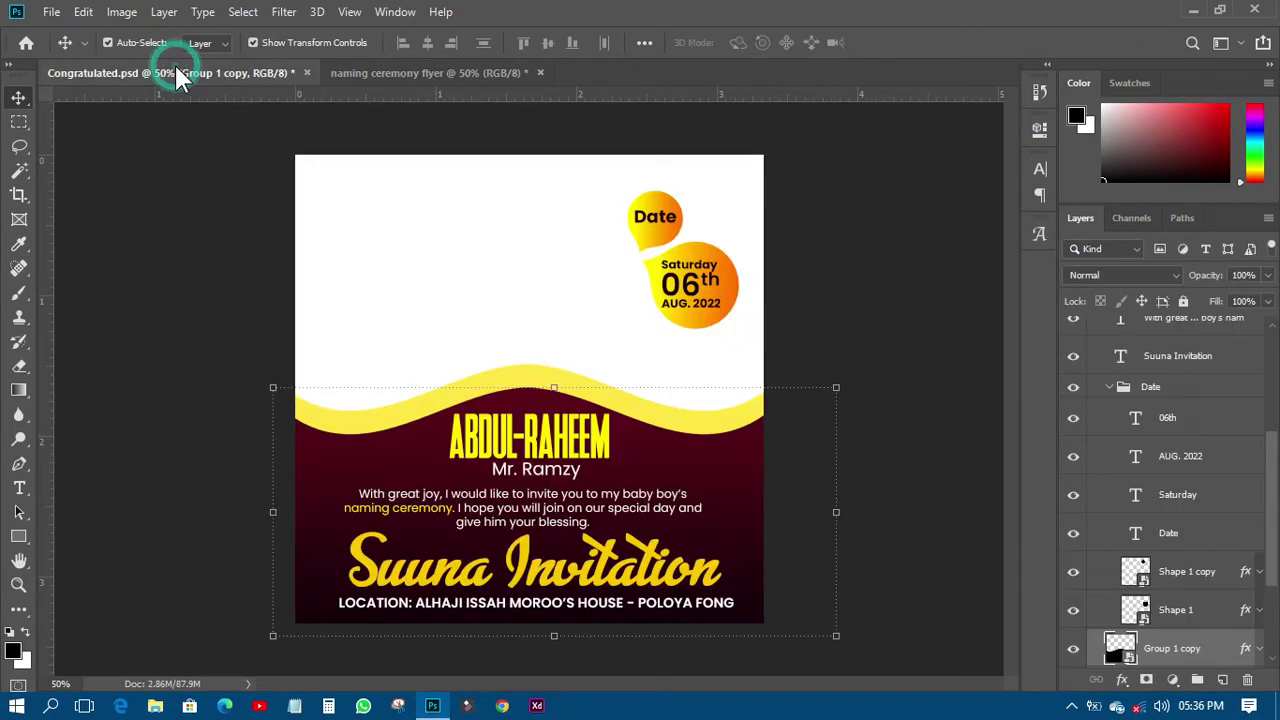
click(458, 74)
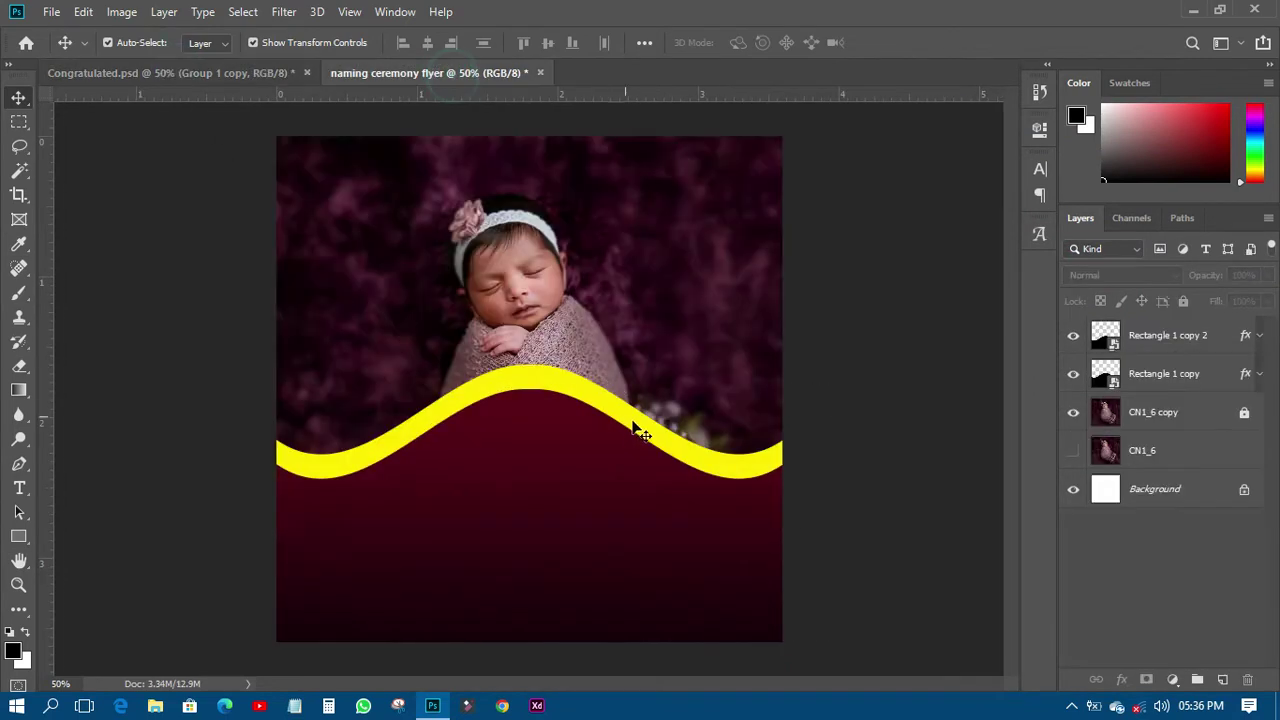
click(1188, 378)
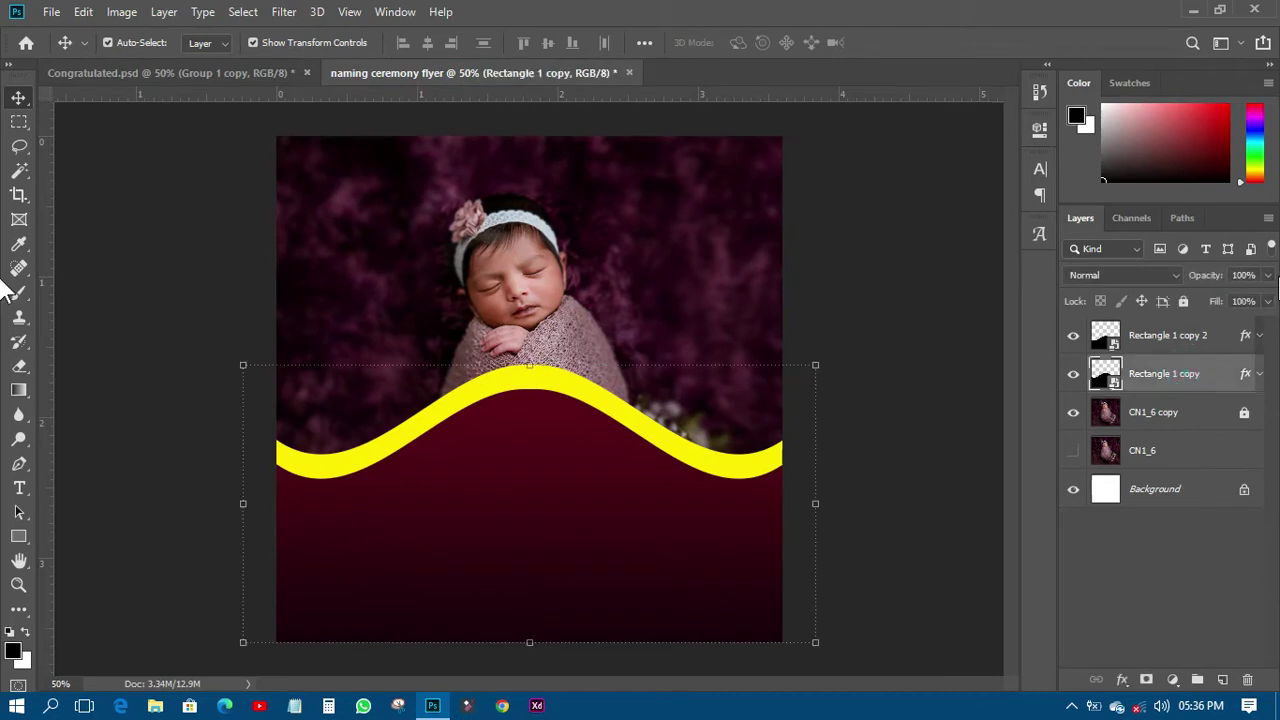
click(1268, 275)
drag(1264, 297, 1238, 307)
click(891, 343)
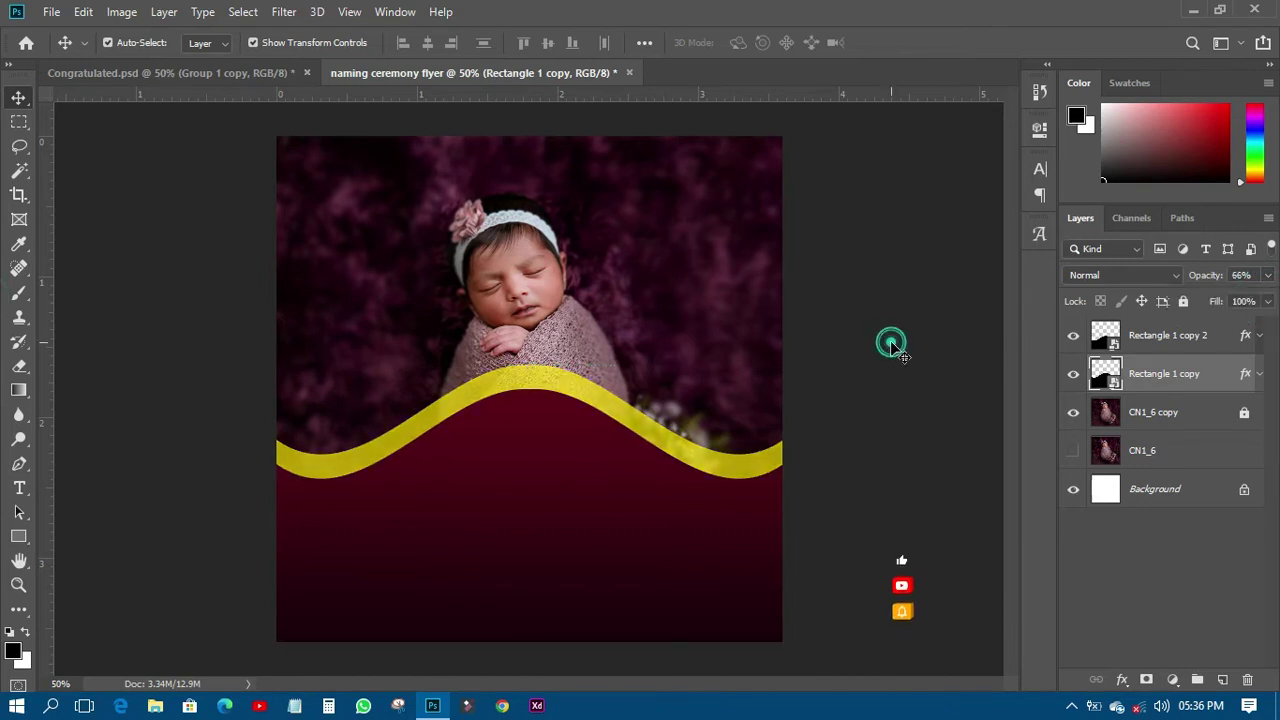
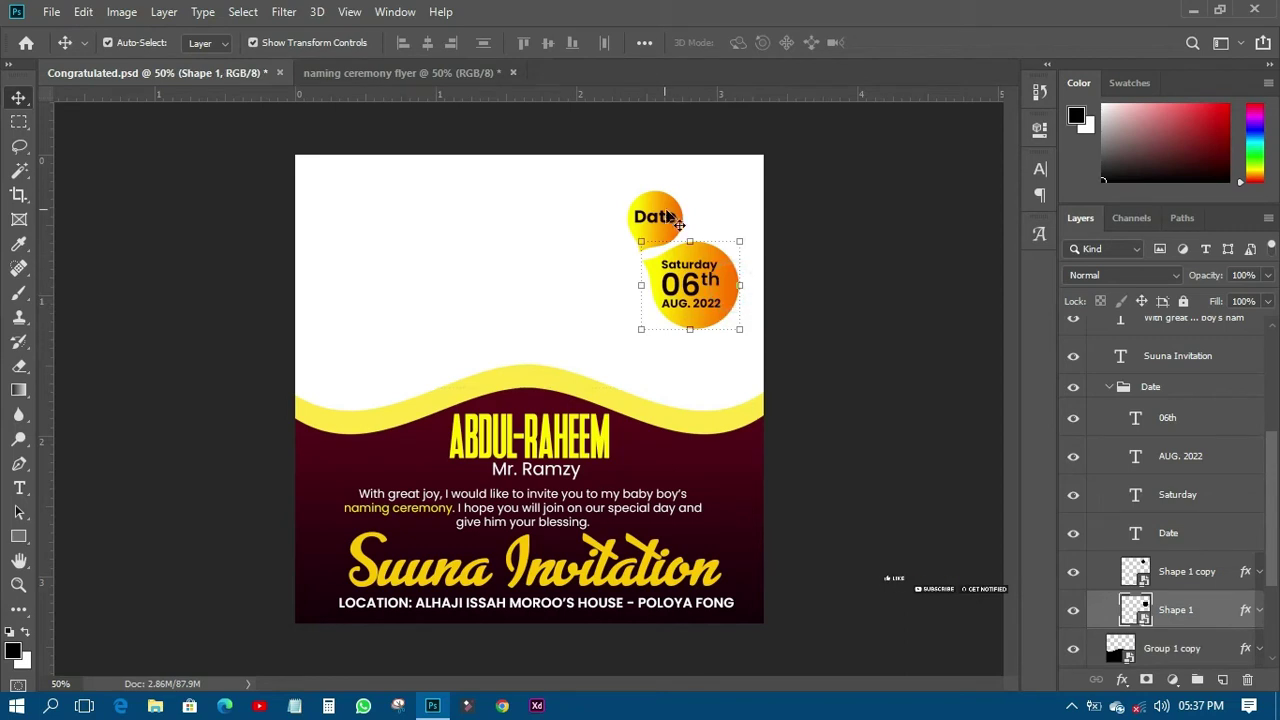
Back in the naming ceremony flyer, group the two wave layers and name the group "shape".
click(398, 72)
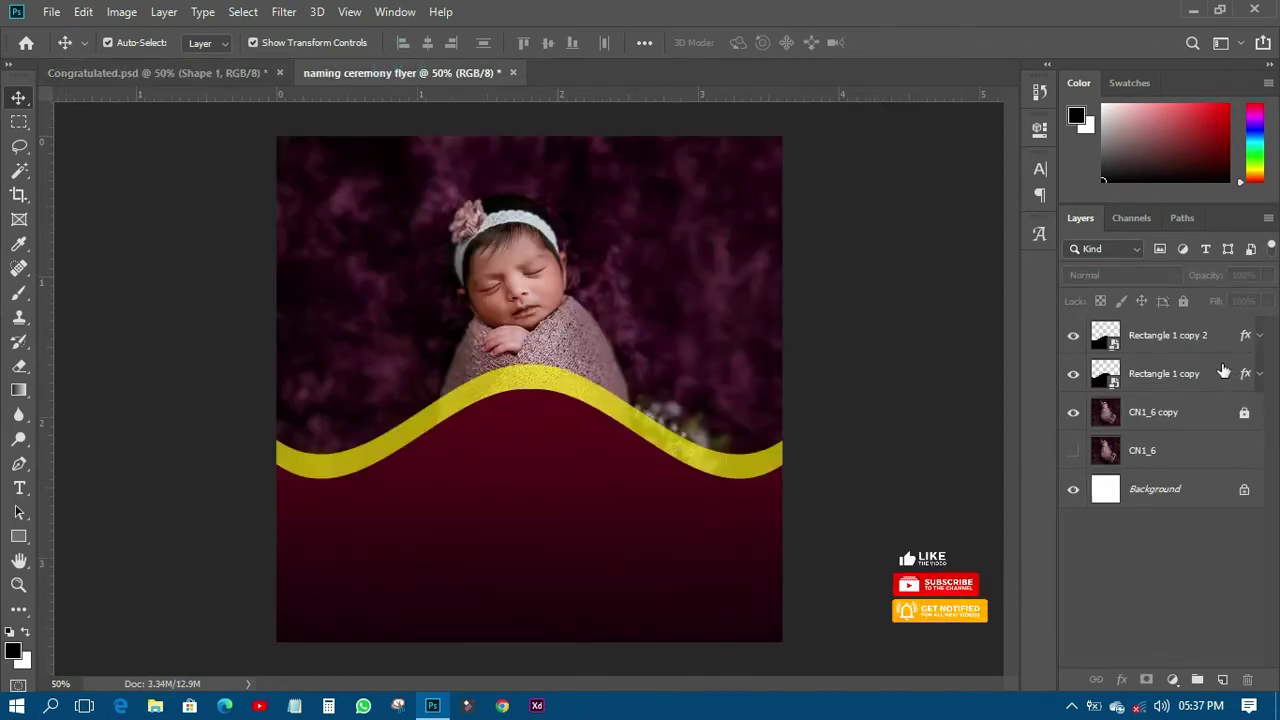
click(1160, 373)
shift+click(1160, 335)
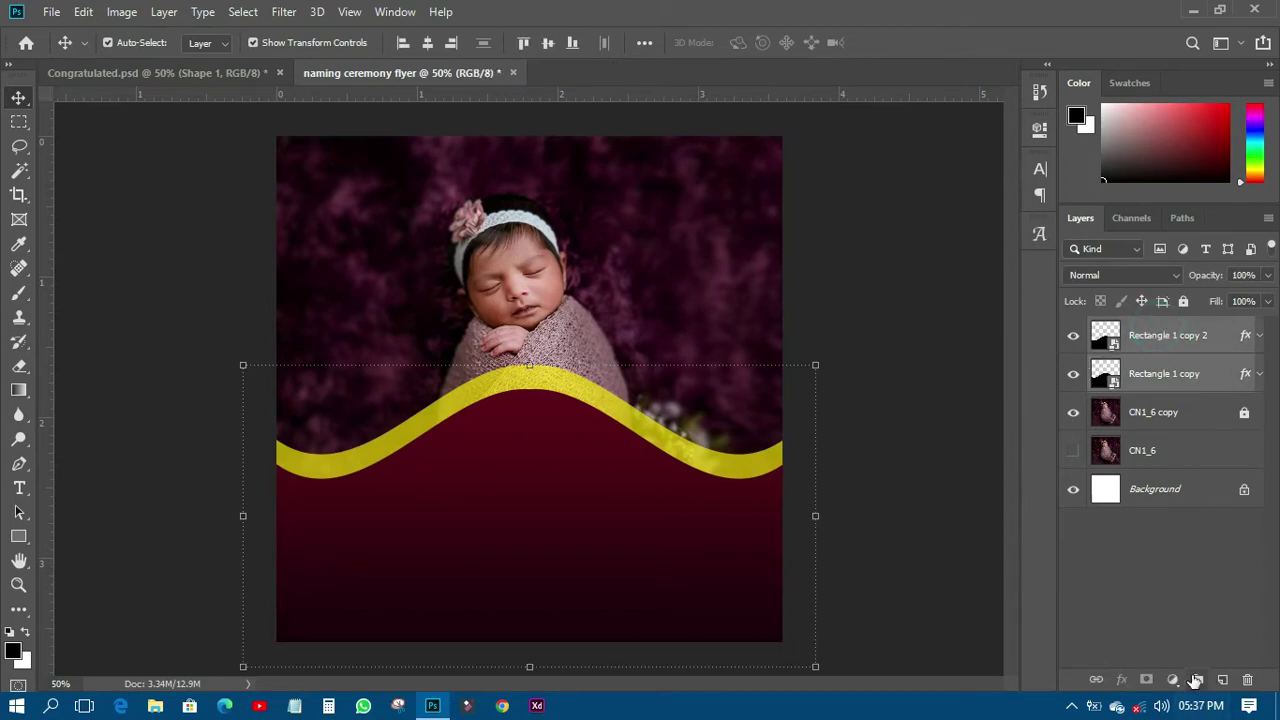
click(1197, 679)
double_click(1145, 333)
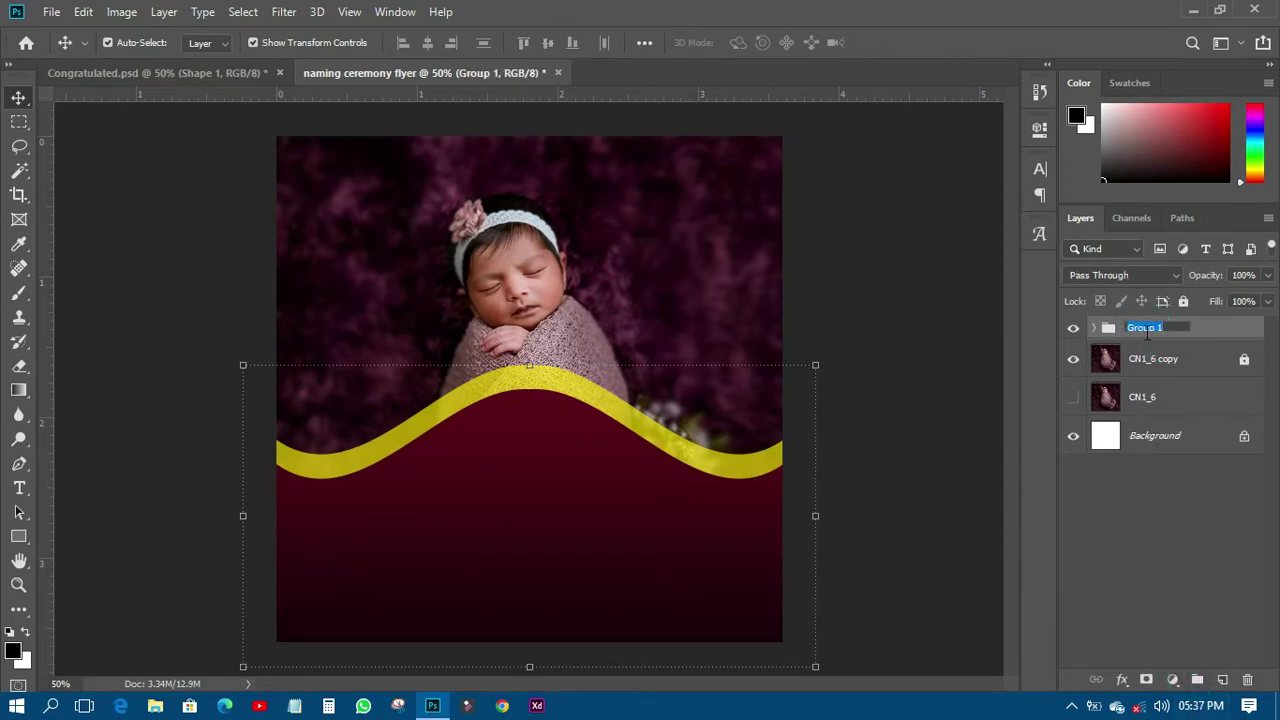
text(shape)
key(Return)
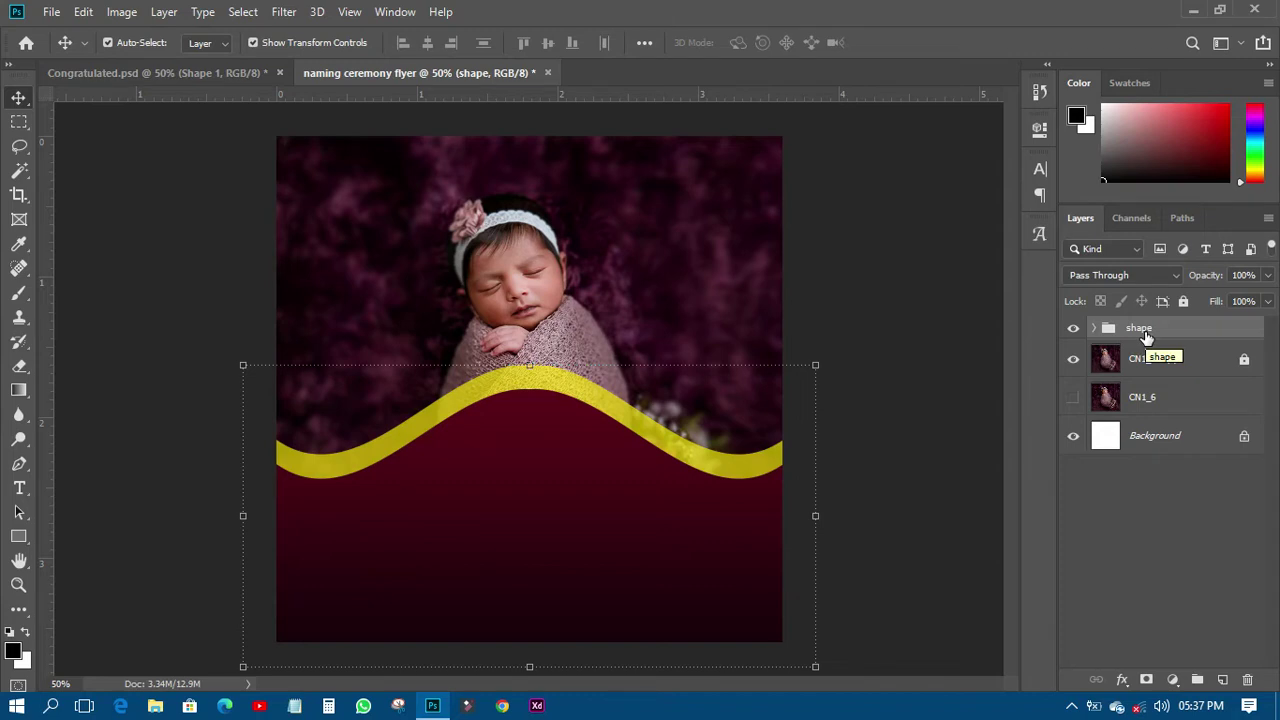
click(948, 361)
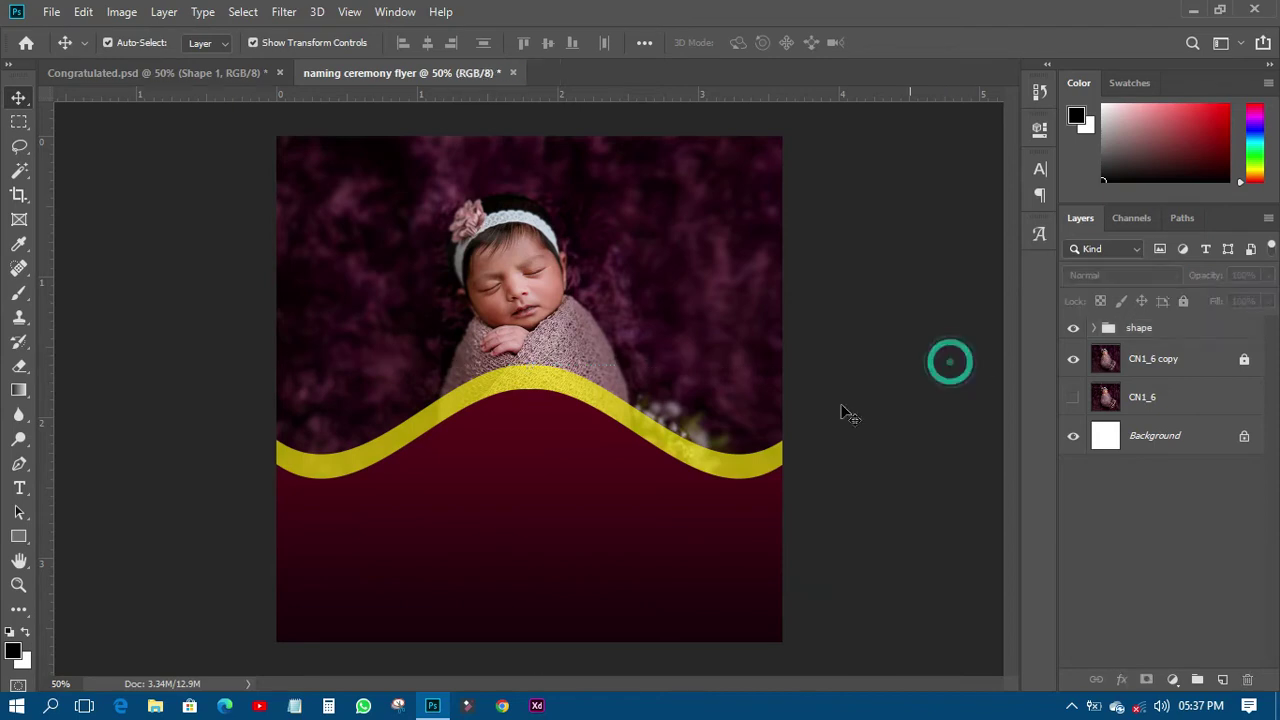
Draw a black 252 x 252 px circle on the backdrop to the right of the baby, above the shape group.
click(19, 537)
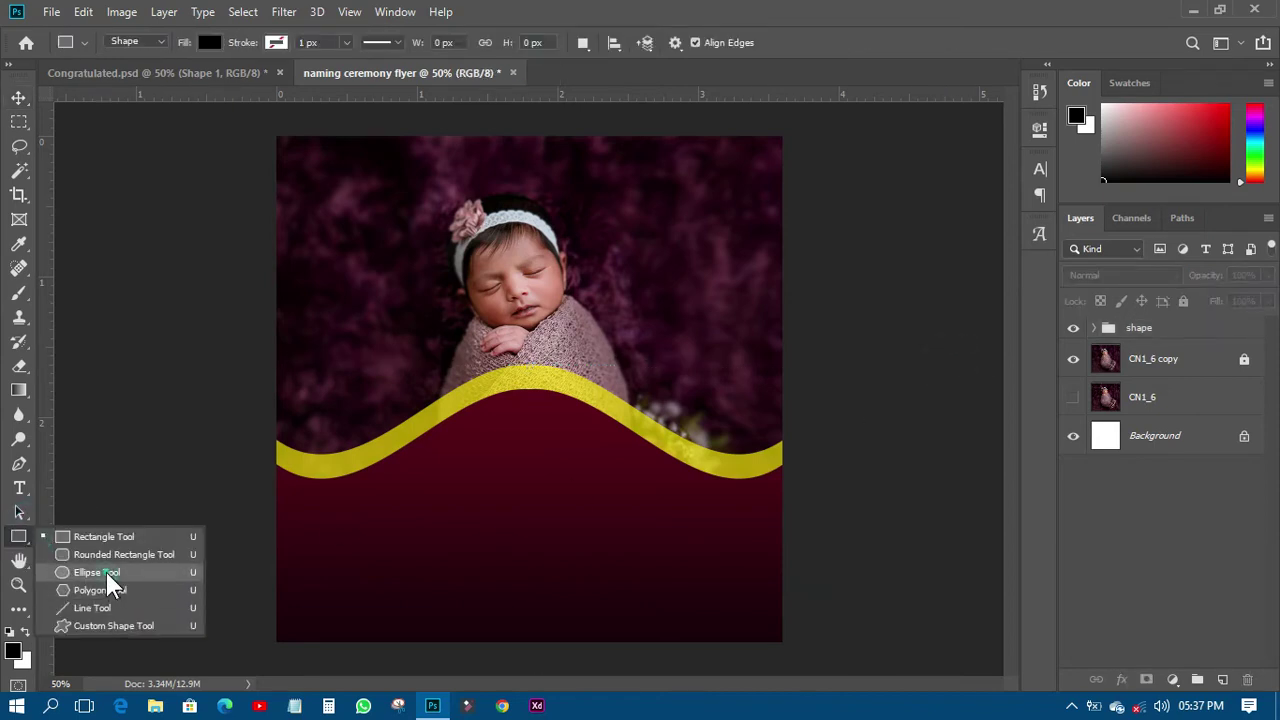
click(106, 572)
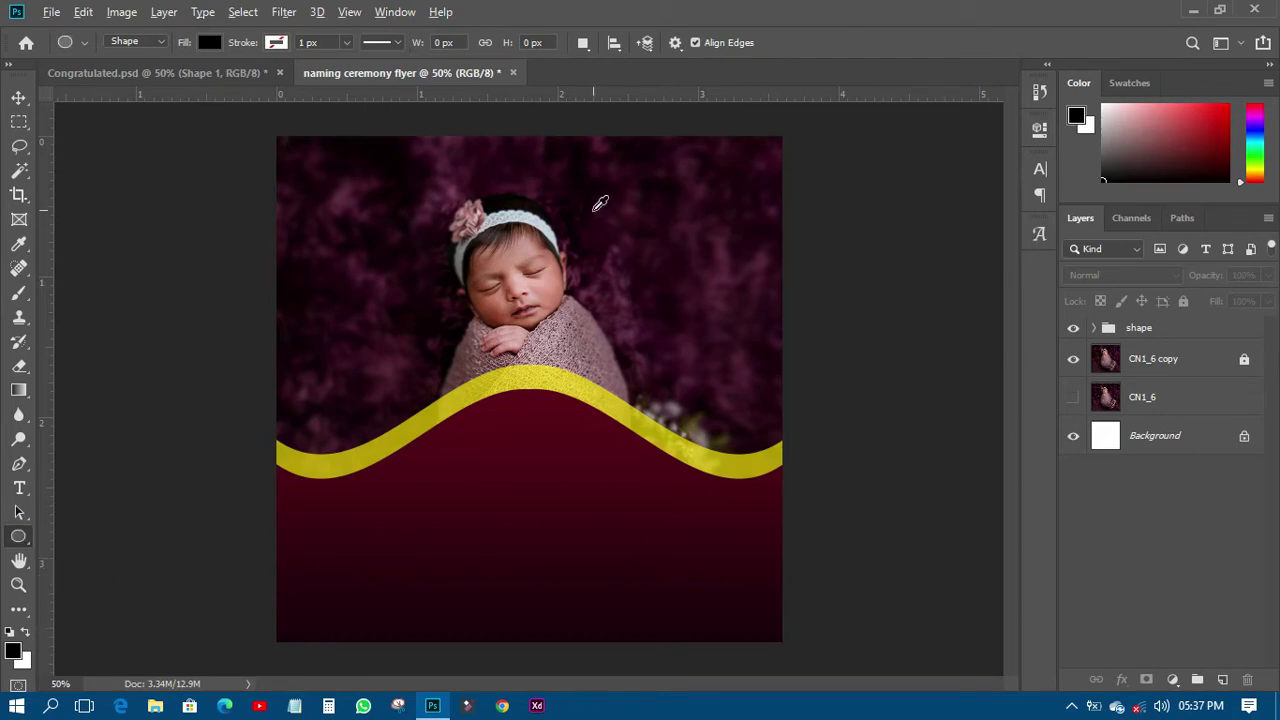
click(1187, 326)
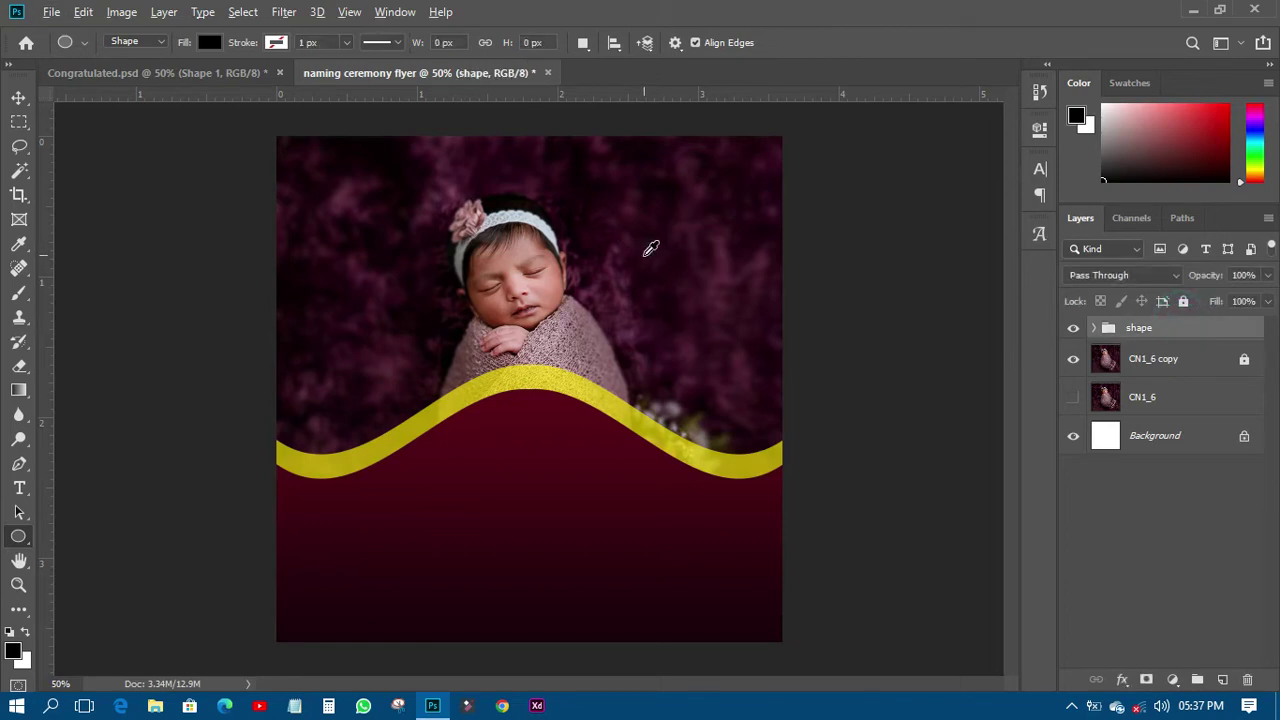
drag(616, 222, 733, 356)
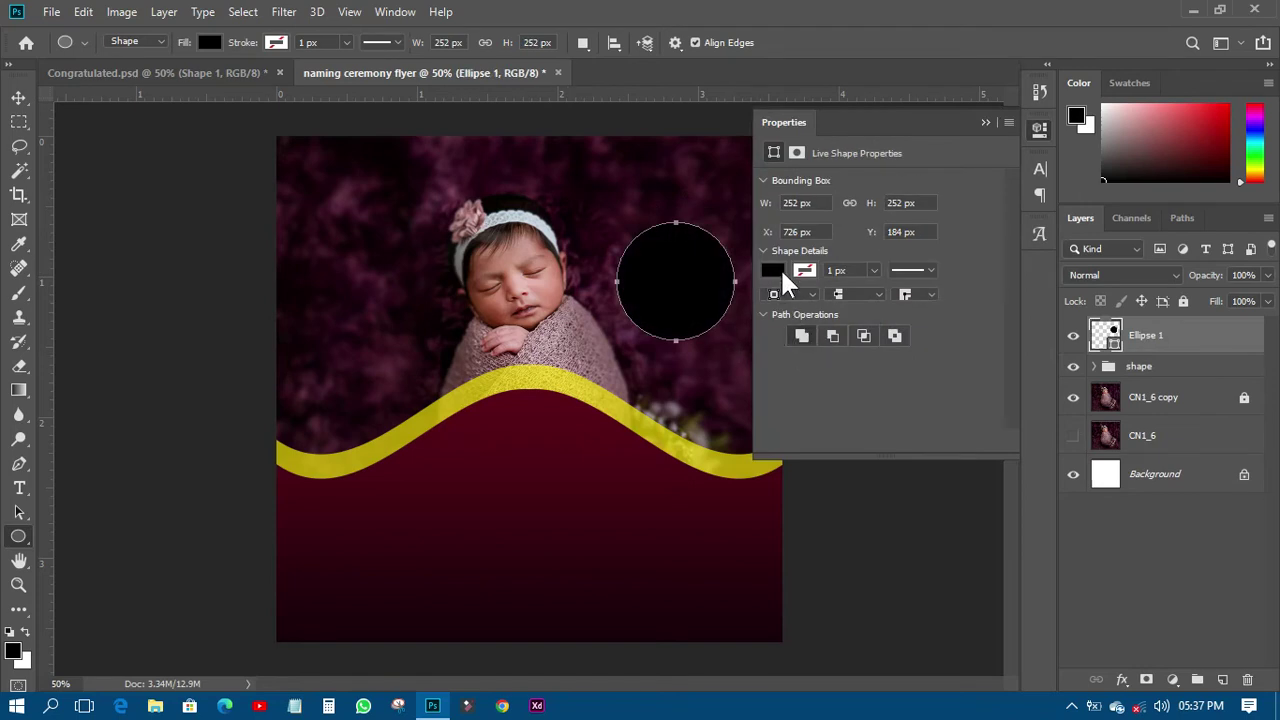
click(1034, 124)
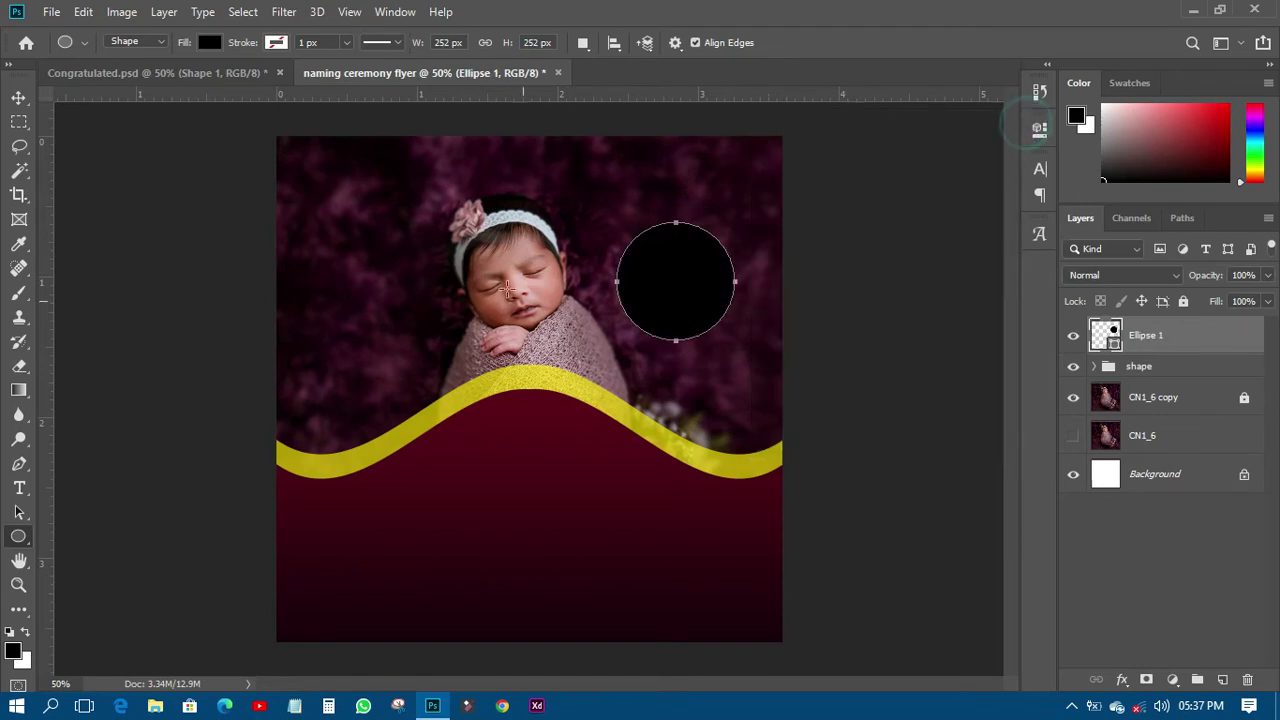
click(19, 98)
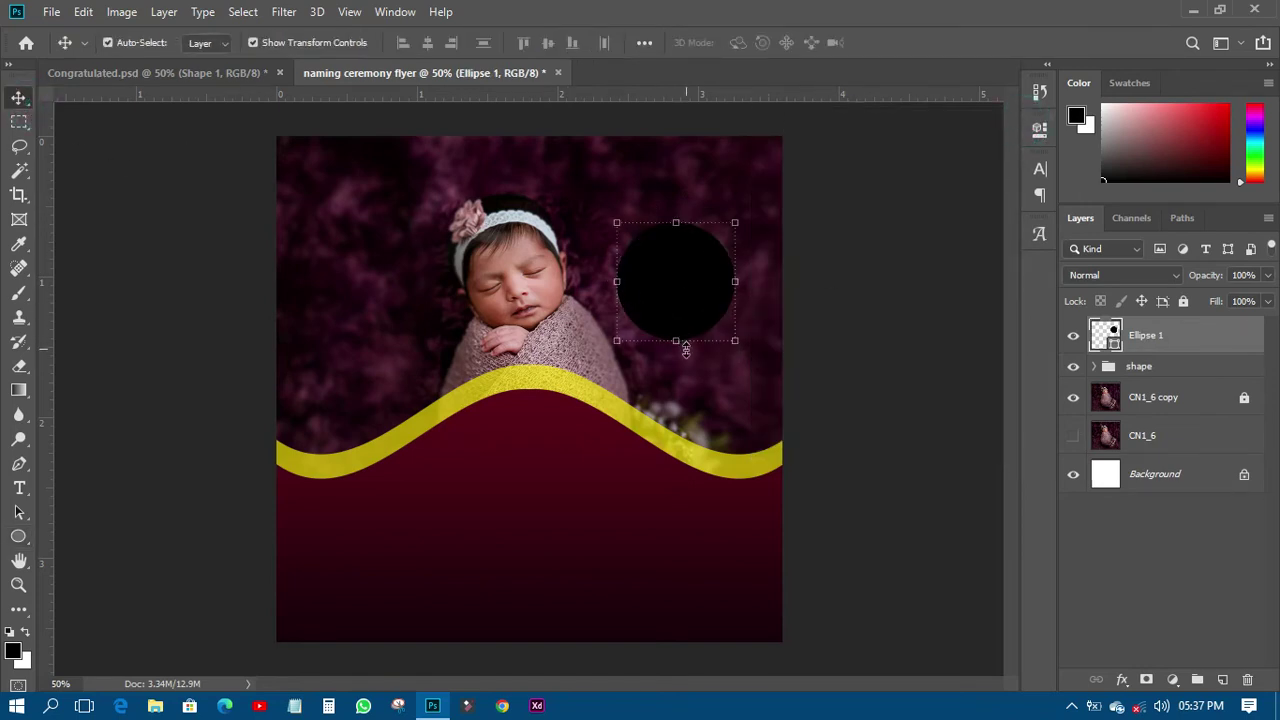
Draw a black heart custom shape beneath the circle's layer and move it so its point protrudes below the circle.
click(19, 537)
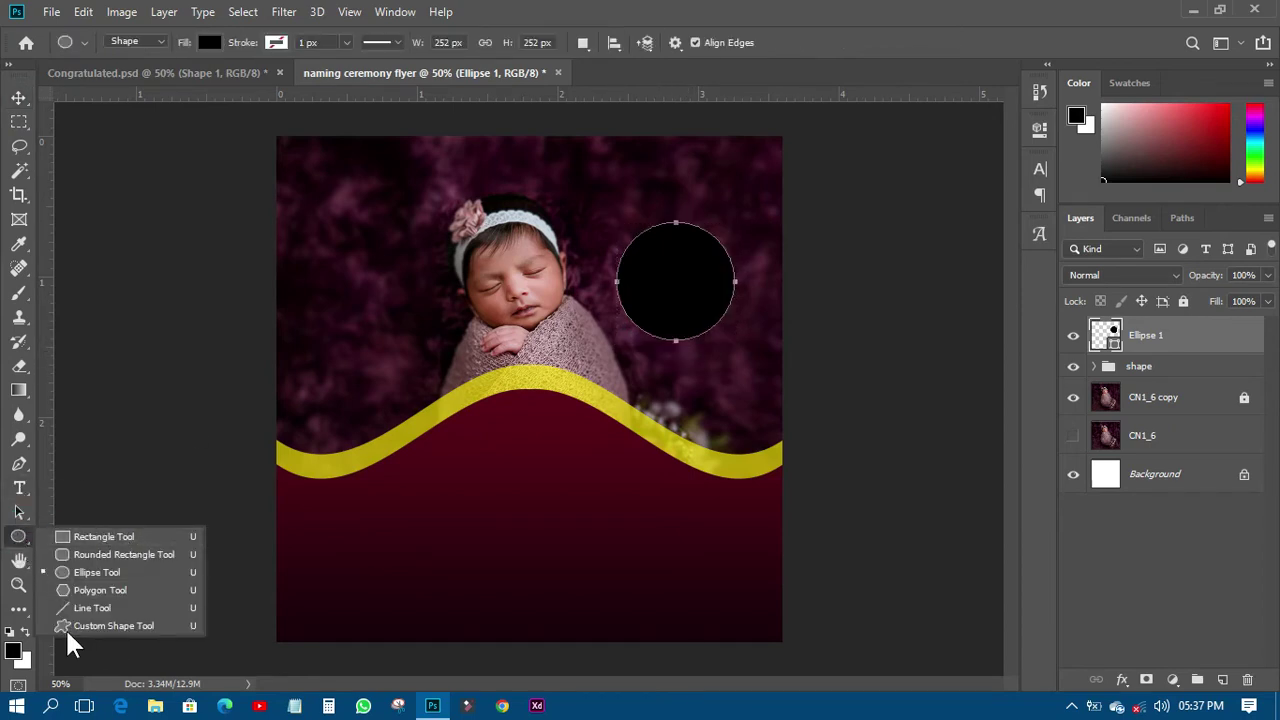
click(84, 624)
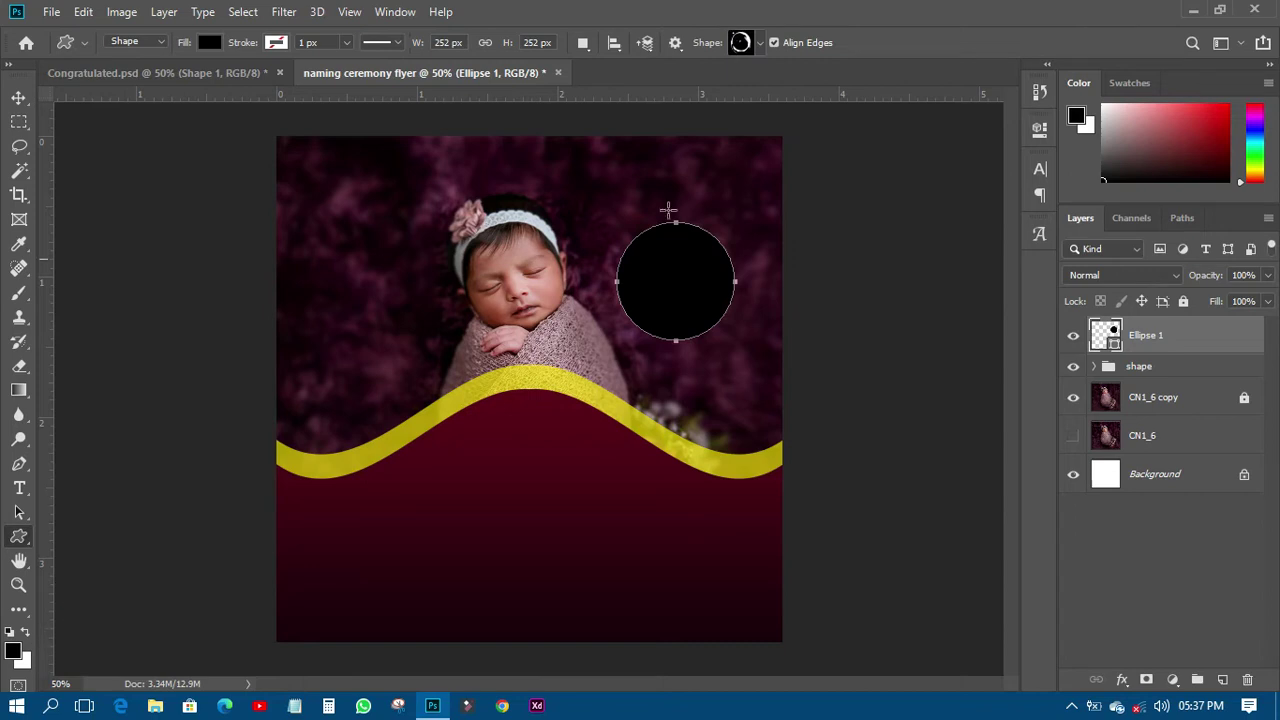
click(752, 41)
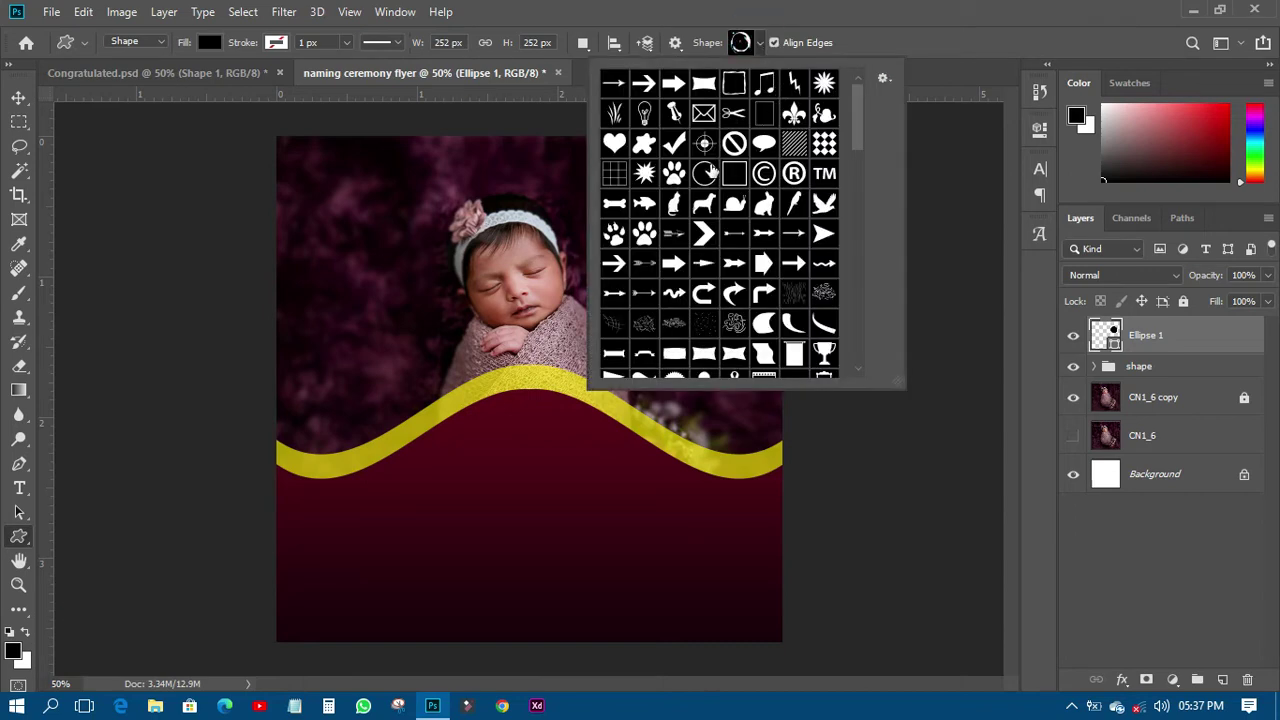
click(616, 145)
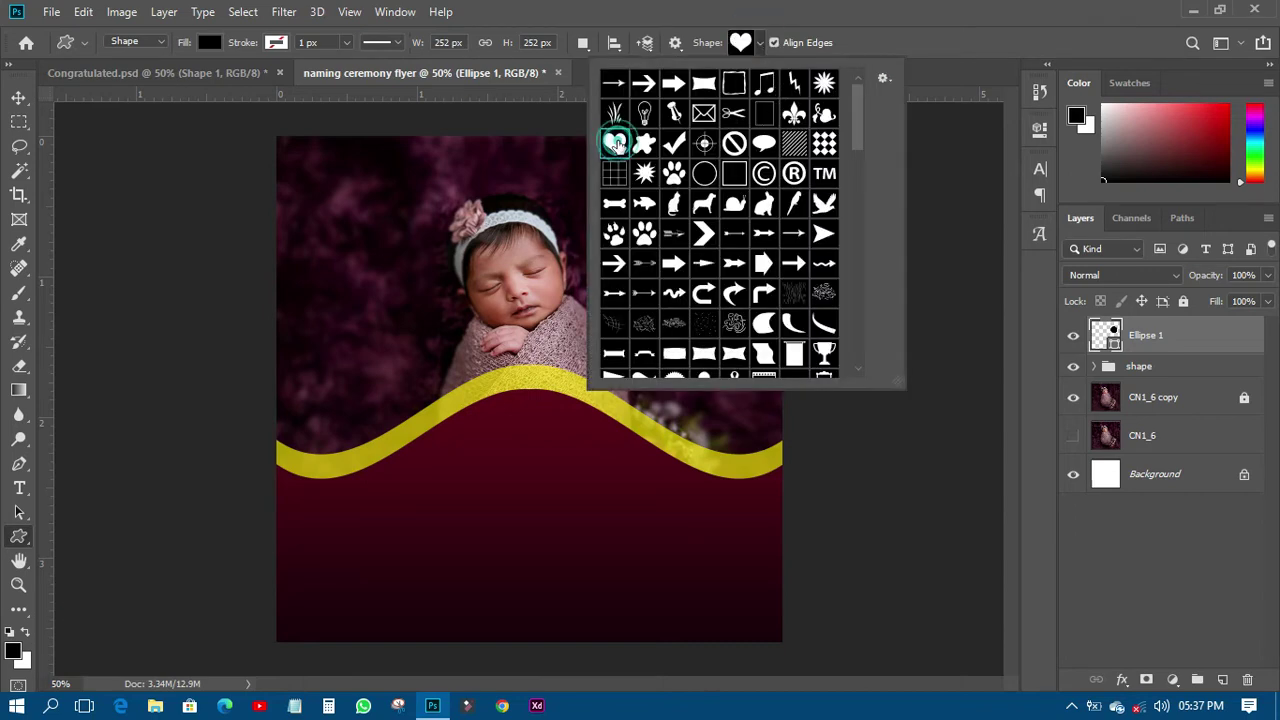
click(911, 13)
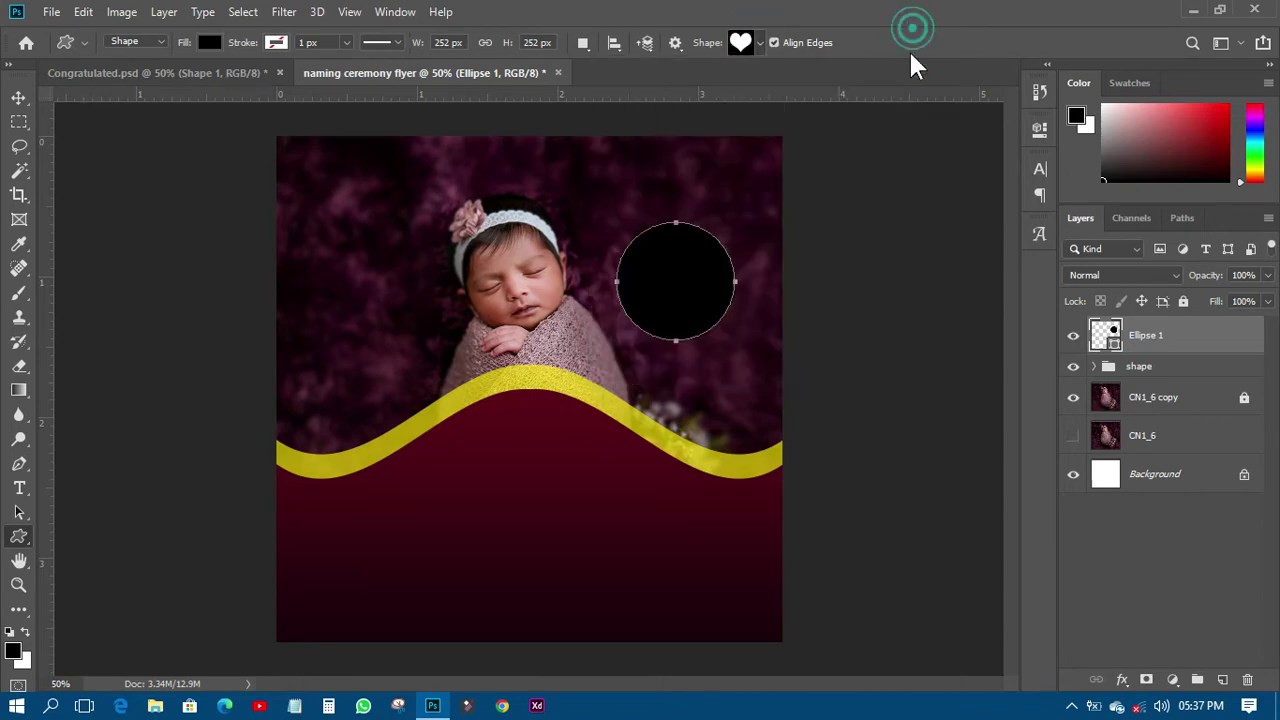
click(1145, 362)
drag(673, 262, 774, 383)
click(19, 97)
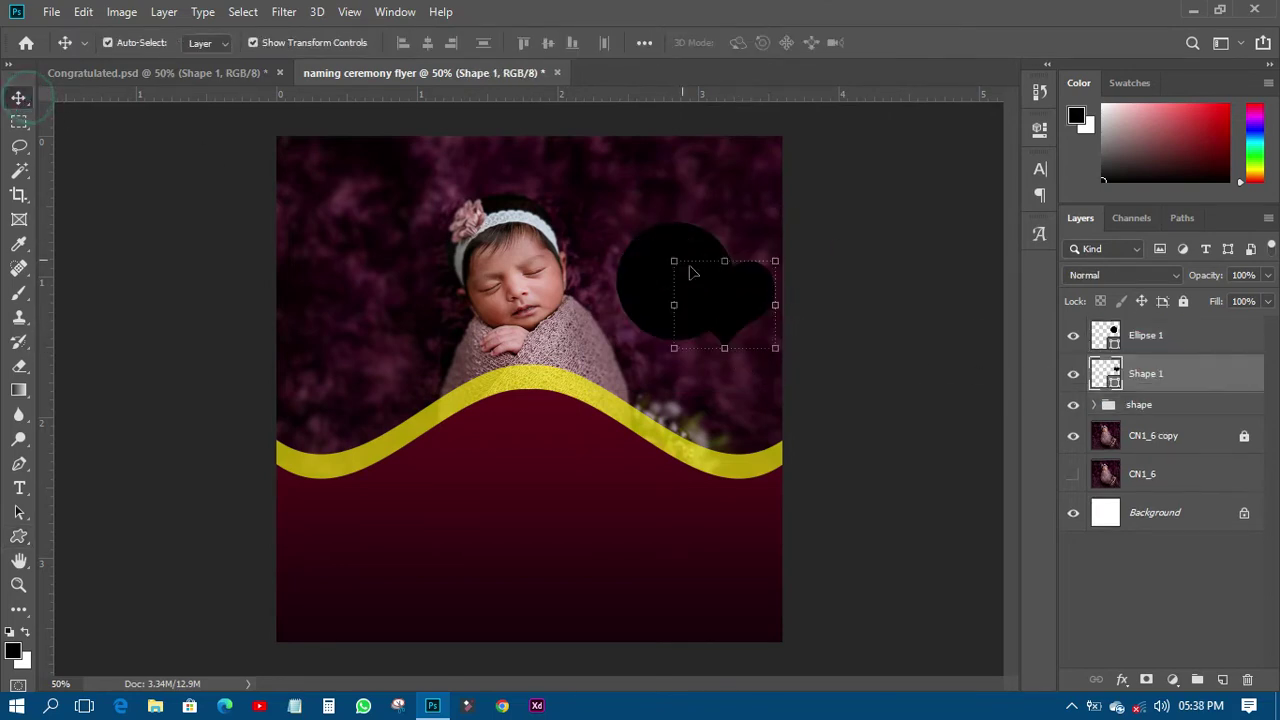
drag(736, 302, 695, 324)
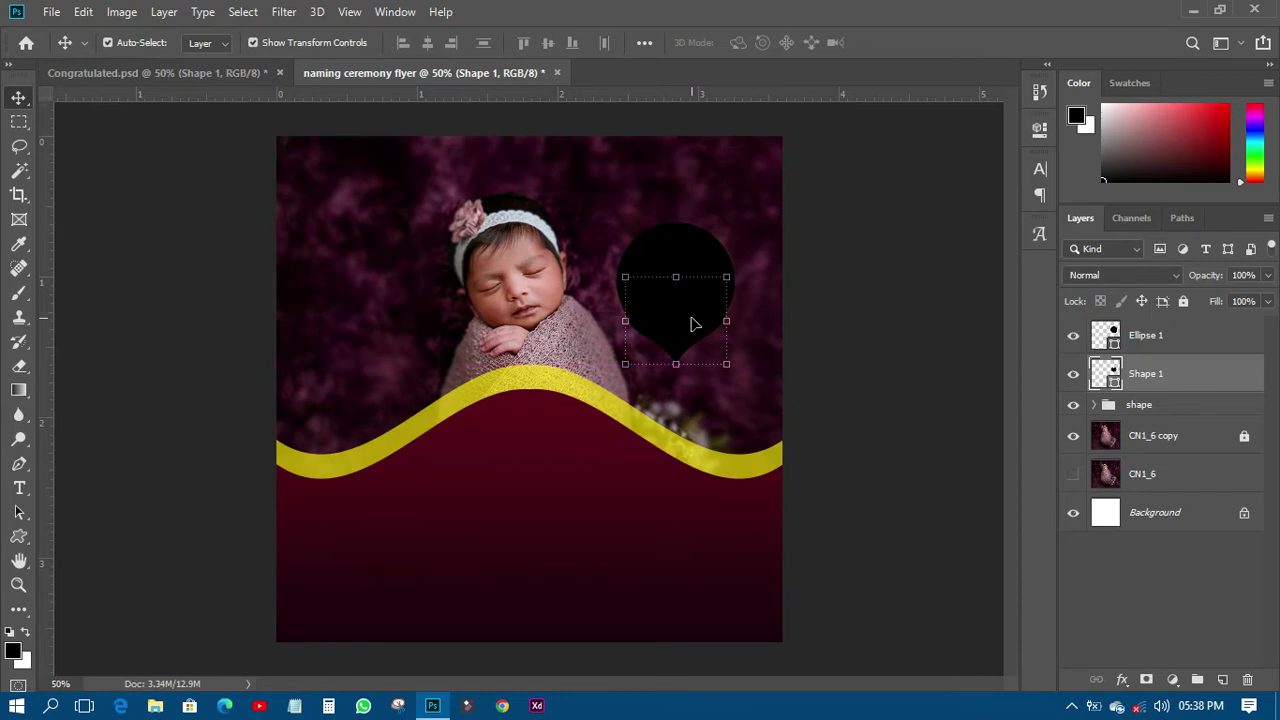
Enlarge the heart slightly so its sides come closer to the circle's width.
drag(730, 270, 738, 266)
click(898, 42)
click(871, 320)
click(679, 350)
drag(679, 350, 686, 341)
click(829, 322)
drag(671, 349, 678, 353)
drag(730, 272, 734, 270)
click(893, 42)
click(863, 257)
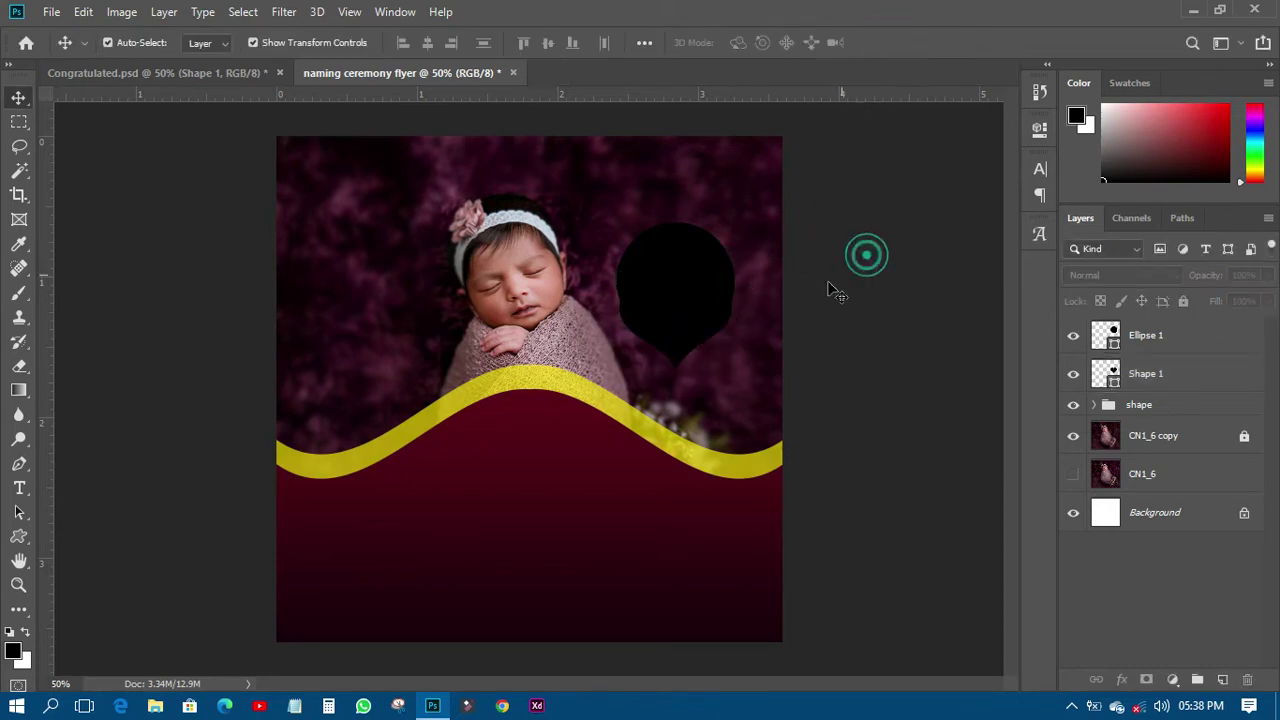
Move the circle slightly down over the heart and place the heart layer above the Ellipse 1 layer.
click(690, 338)
drag(690, 338, 698, 343)
drag(686, 264, 682, 266)
drag(1114, 374, 1118, 333)
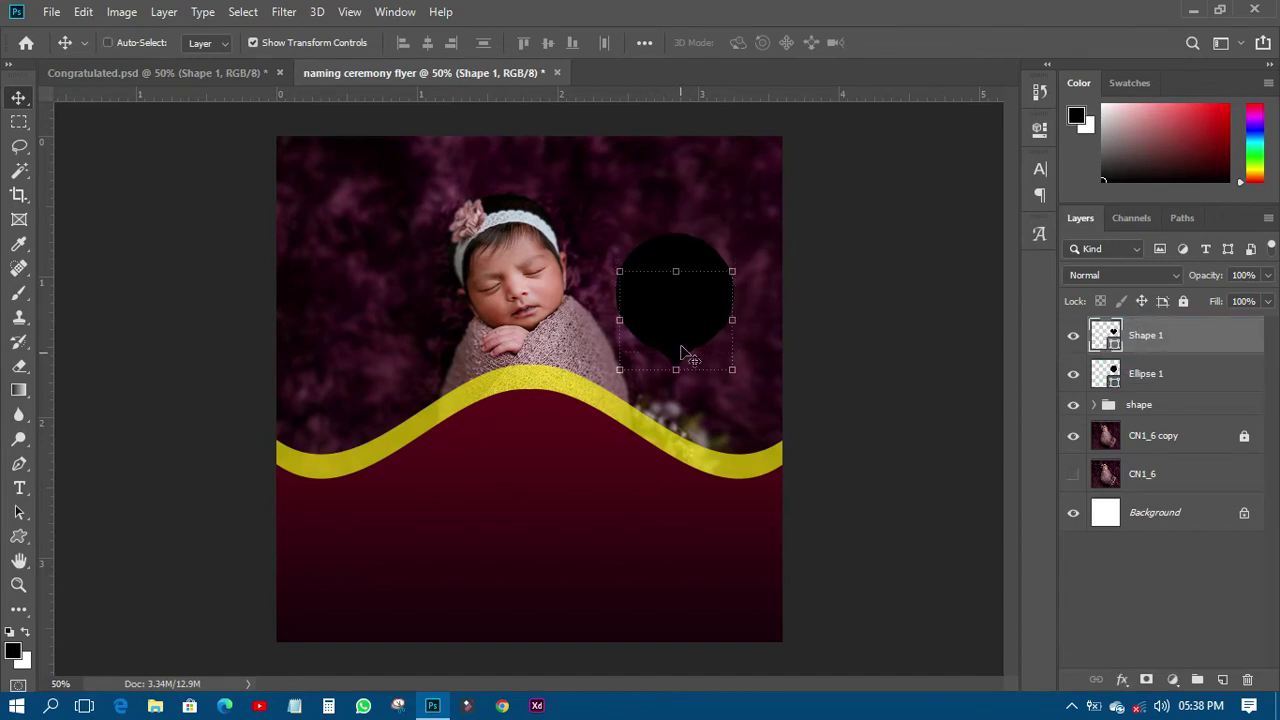
Scale the heart down slightly so its sides stay inside the circle.
drag(680, 345, 684, 349)
drag(737, 317, 730, 317)
click(898, 43)
click(908, 314)
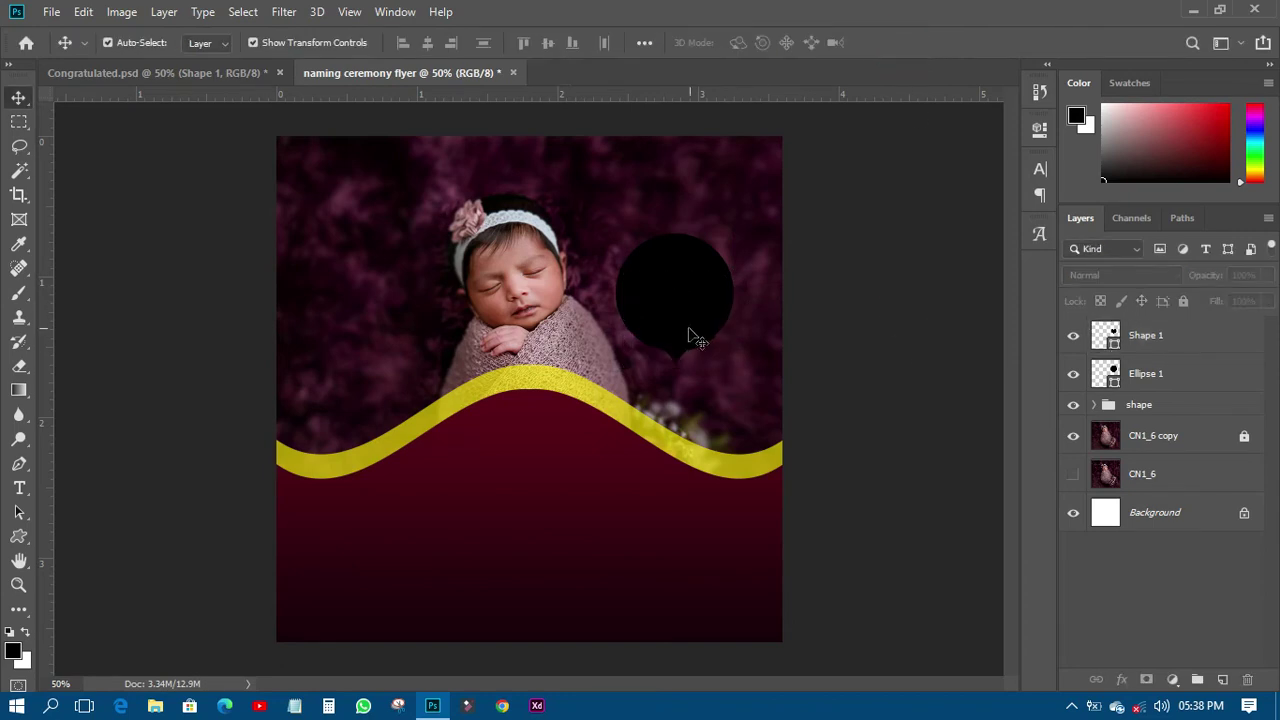
Fine-tune the heart's position so its tip and the circle form one smooth, downward-pointing teardrop.
click(685, 328)
click(650, 278)
drag(683, 334, 687, 340)
ctrl+click(894, 337)
ctrl+click(687, 327)
key(Up)
key(Up)
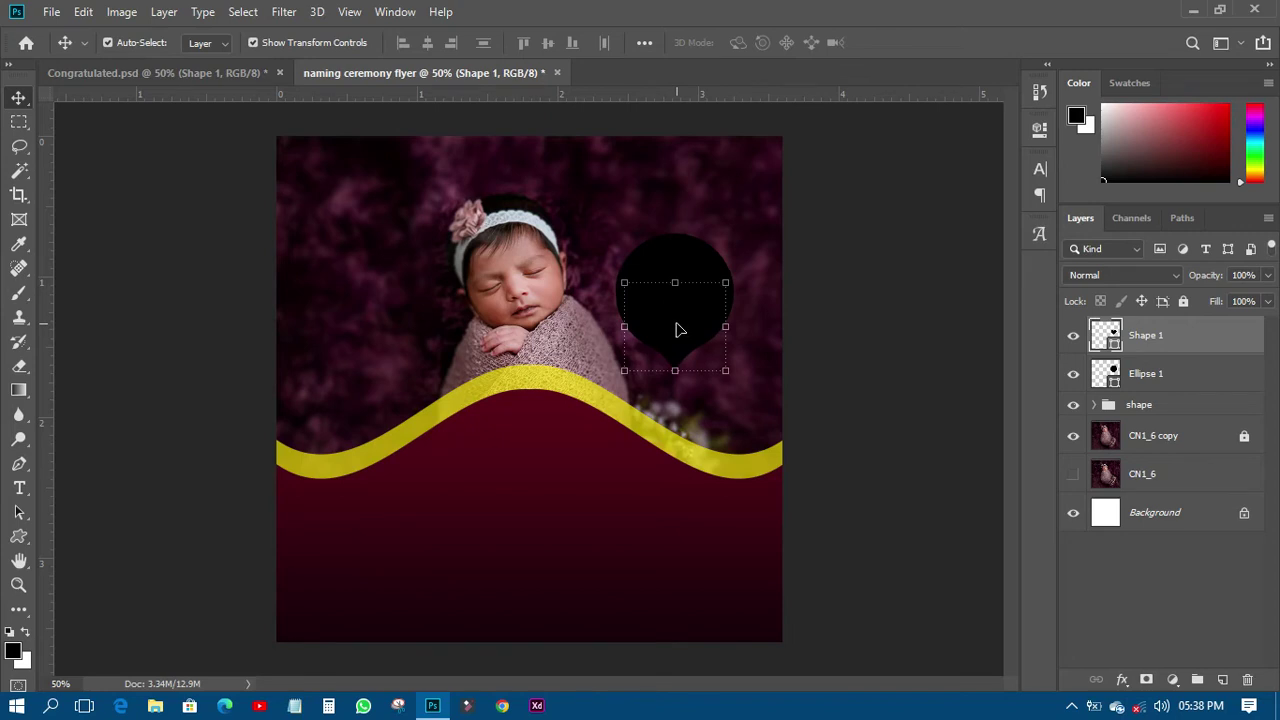
click(843, 309)
scroll(657, 263, up, 3)
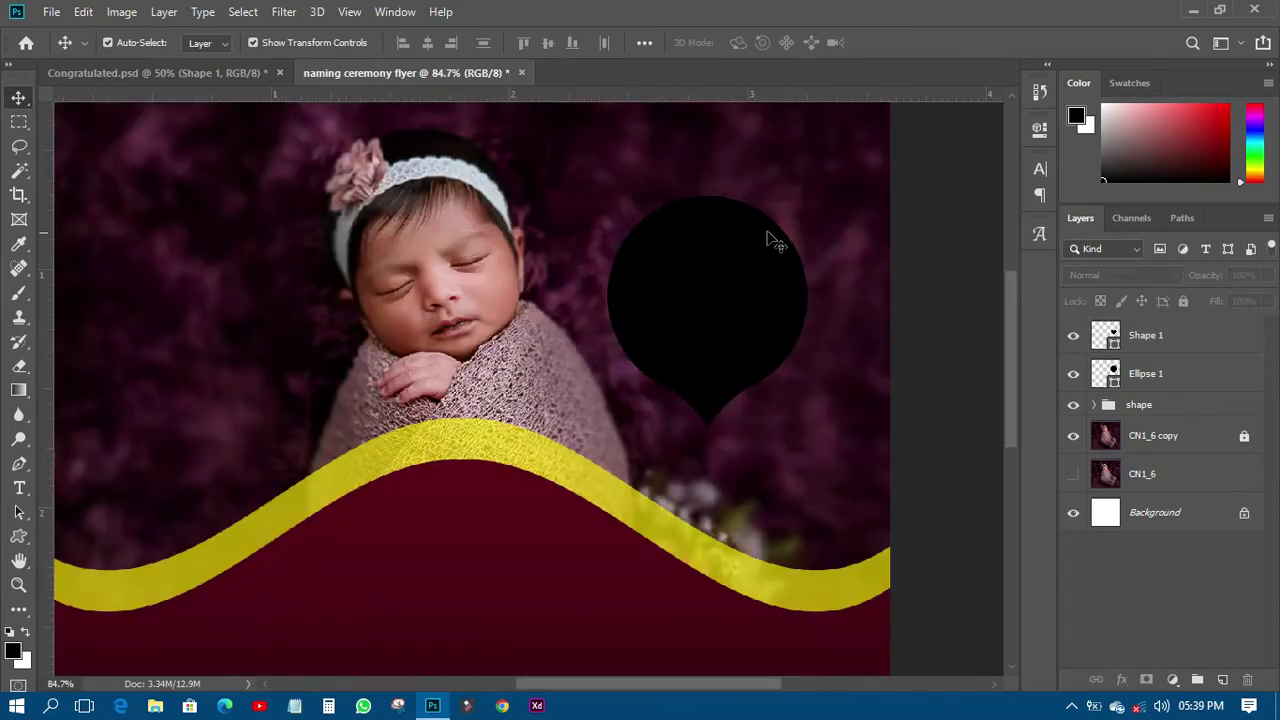
Nudge the heart shape slightly to the right to centre its tip under the circle.
click(716, 403)
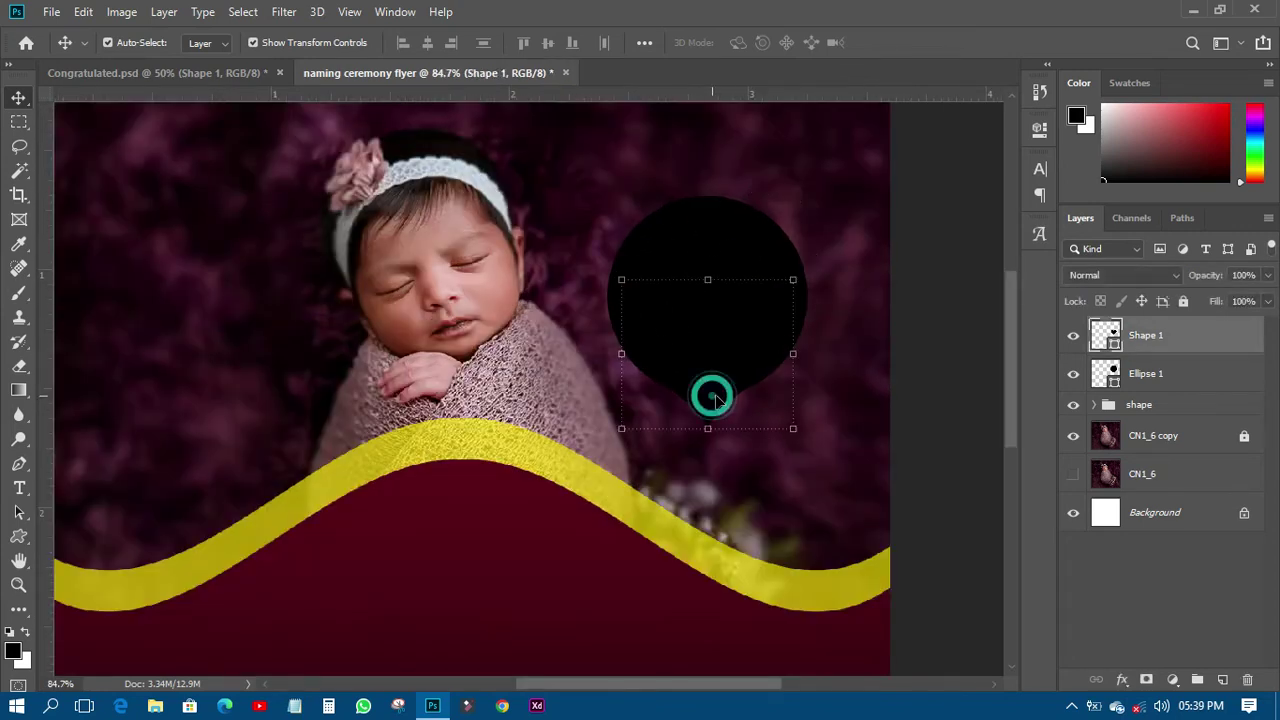
key(Right)
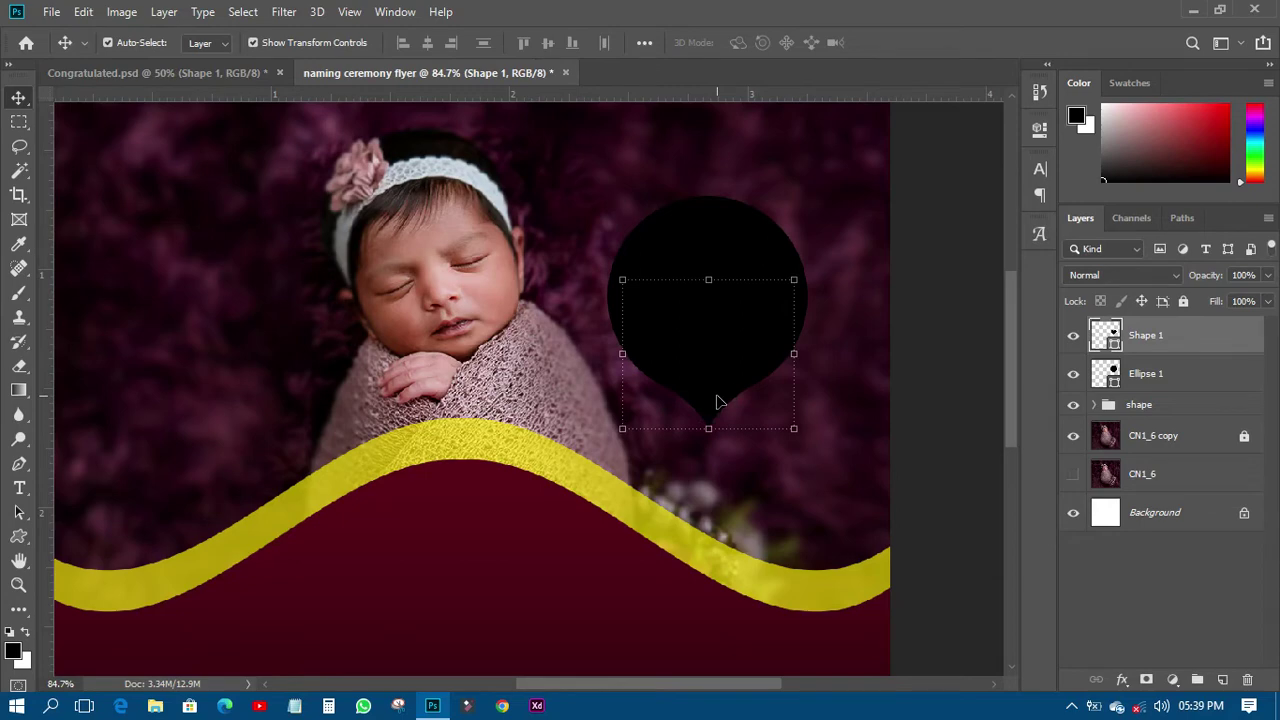
click(916, 358)
scroll(686, 334, down, 3)
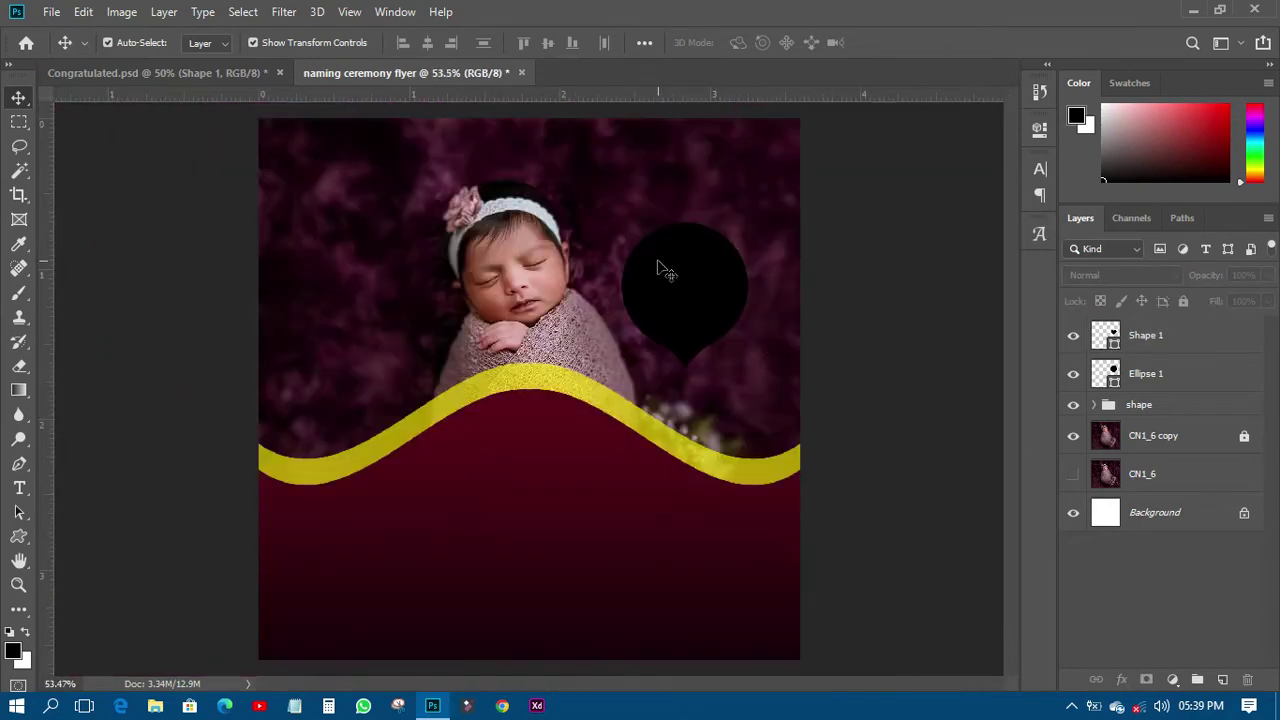
Convert the Ellipse 1 and Shape 1 layers together into one smart object.
click(1160, 373)
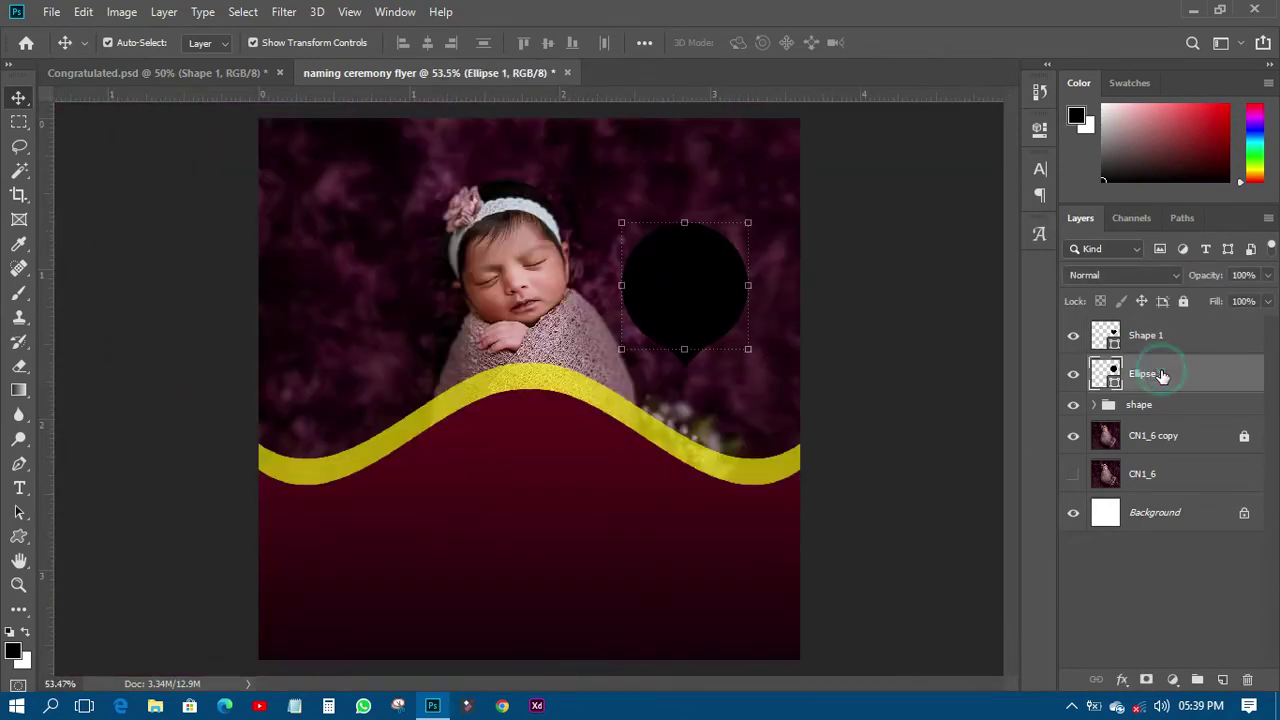
shift+click(1166, 337)
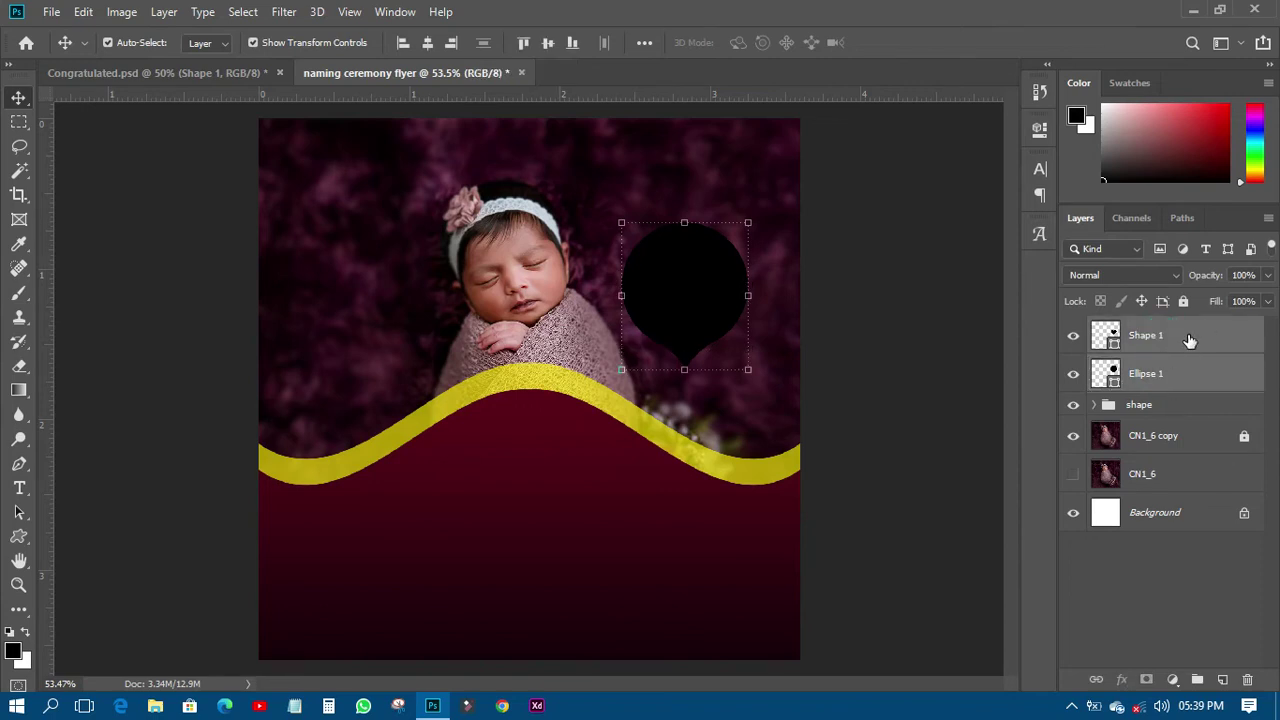
right_click(1189, 338)
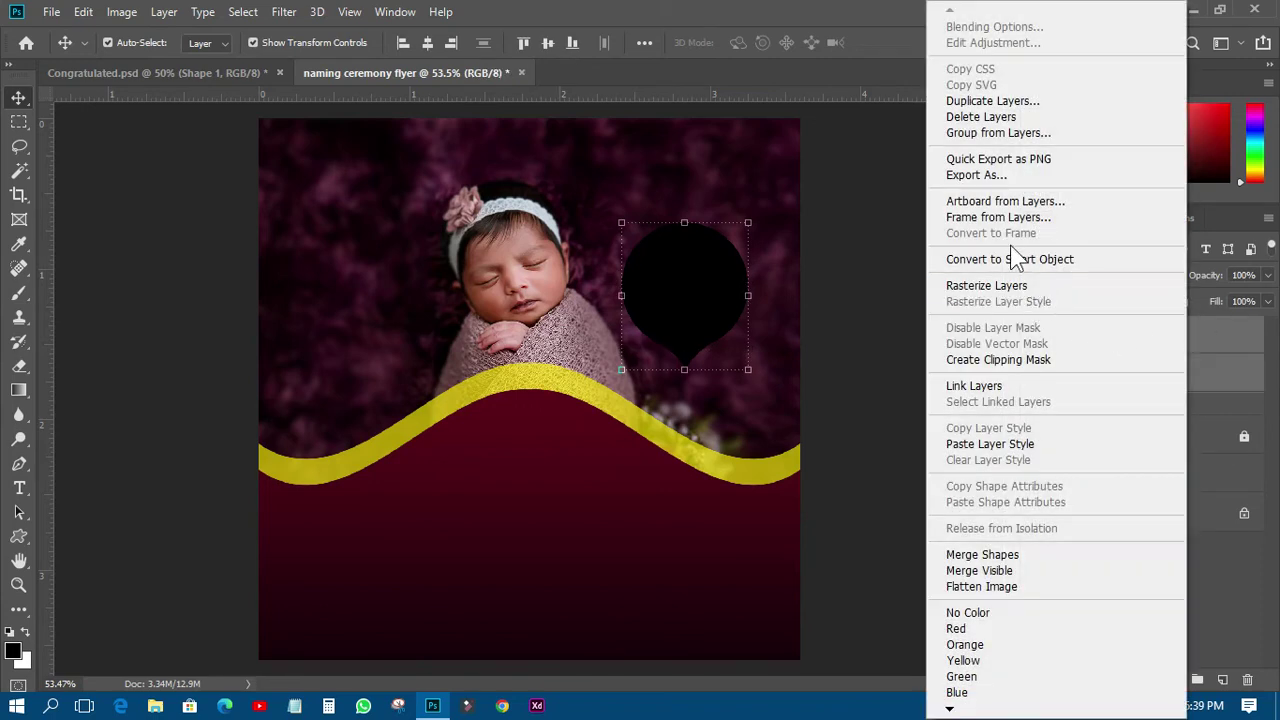
click(1011, 259)
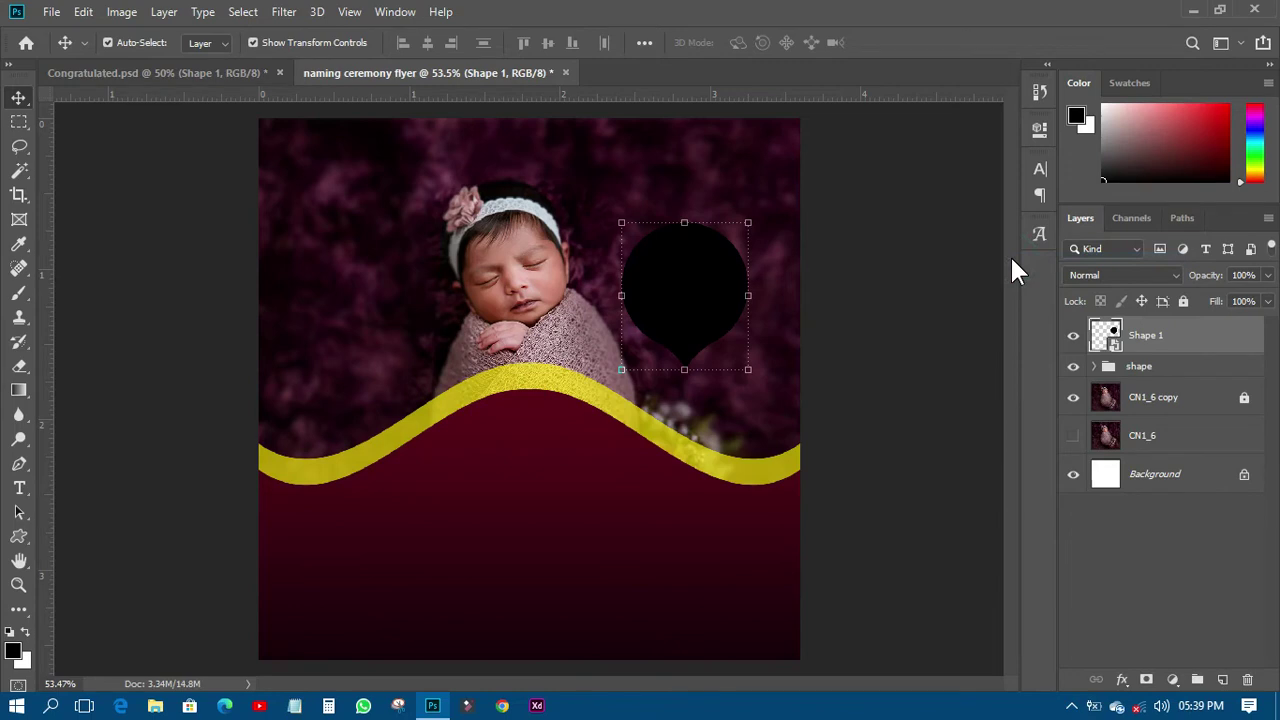
Check the badge colours in Congratulated.psd and give the teardrop a Gradient Overlay using the Orange, Yellow, Orange preset.
click(156, 76)
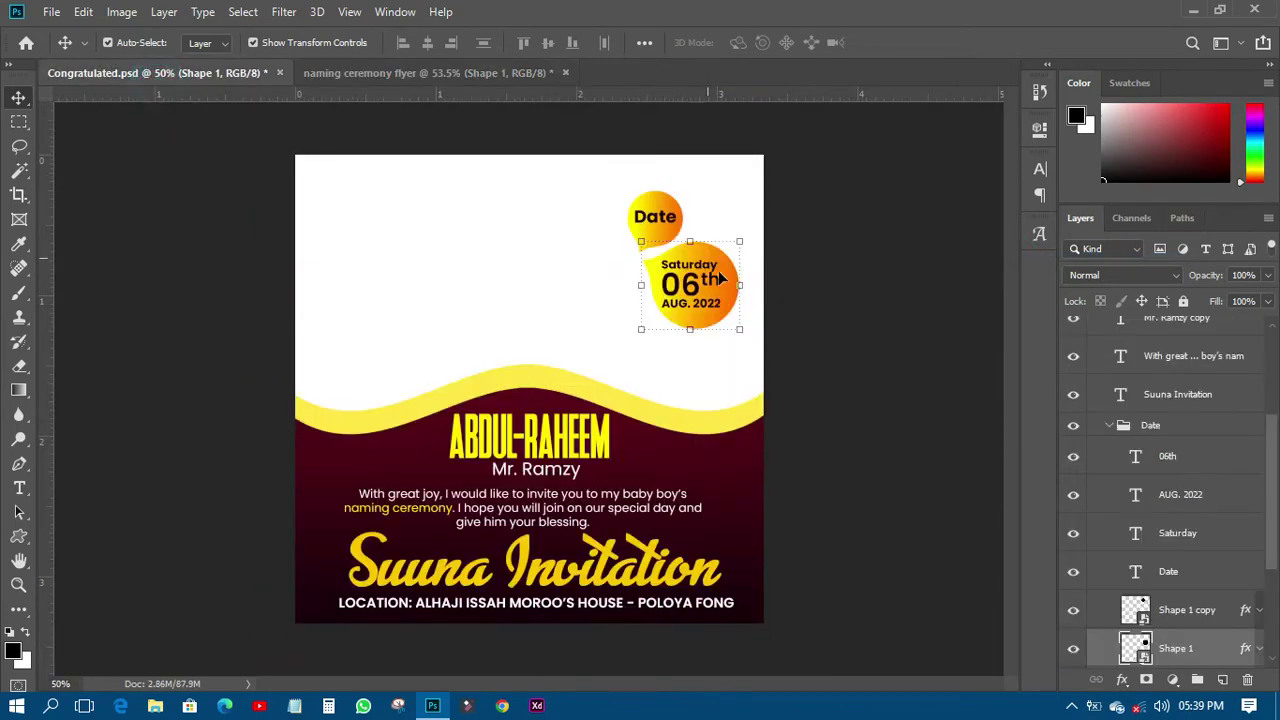
click(489, 73)
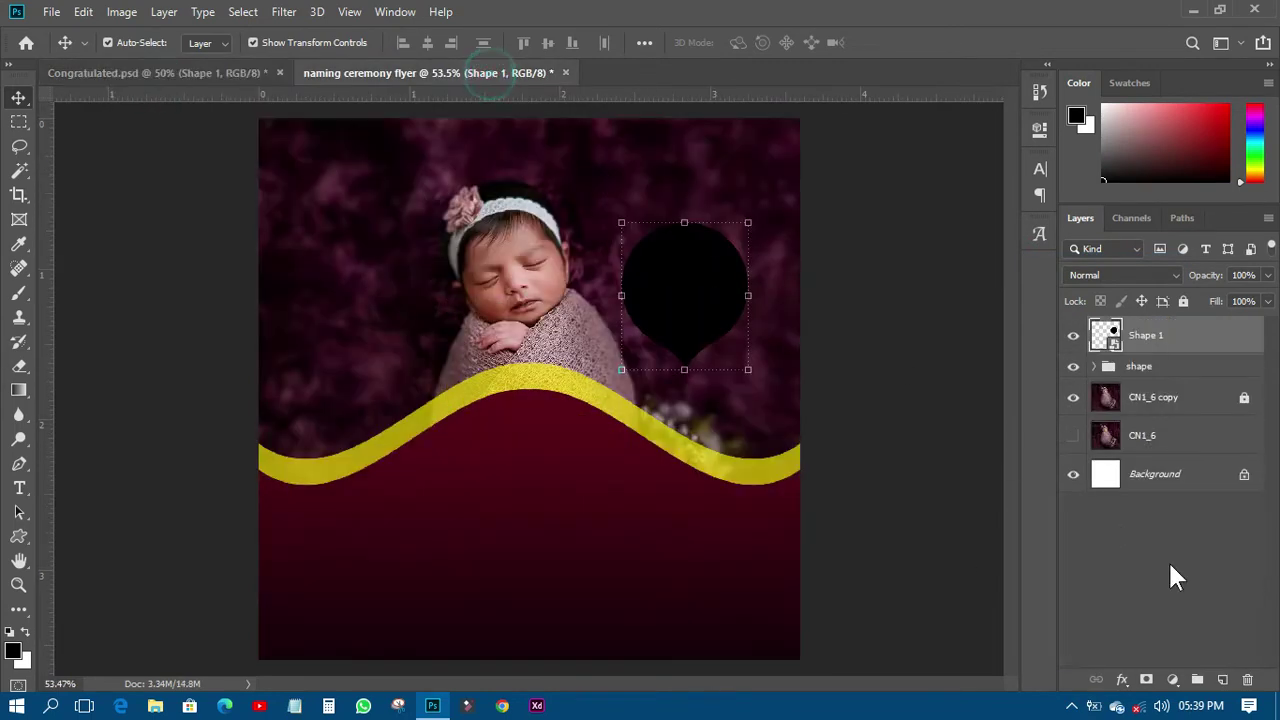
click(1122, 679)
click(1144, 627)
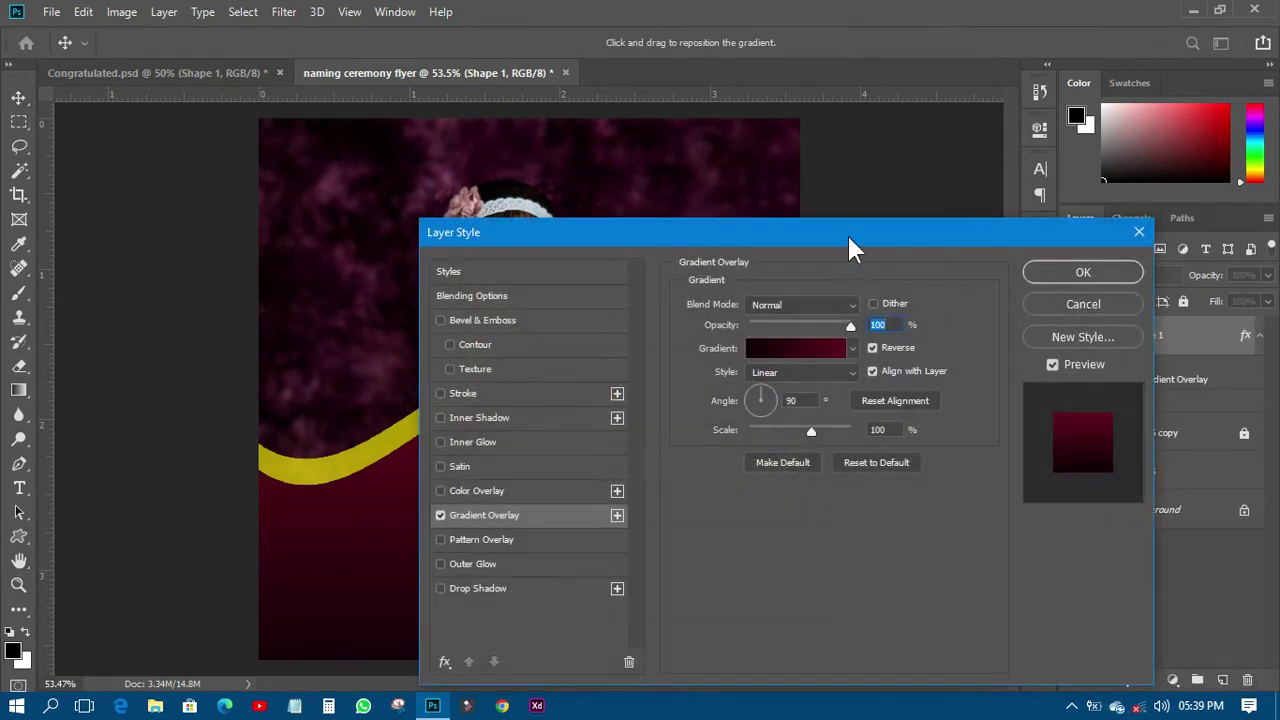
drag(847, 240, 1080, 465)
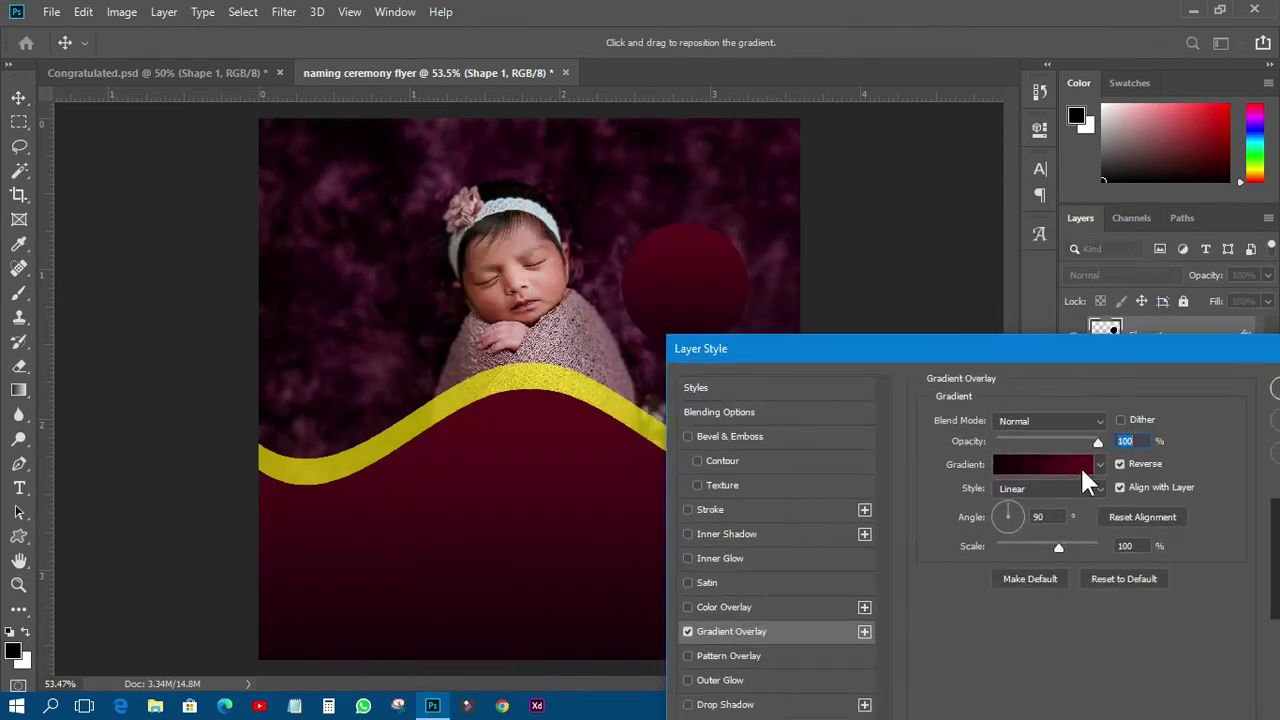
click(1082, 470)
click(1006, 200)
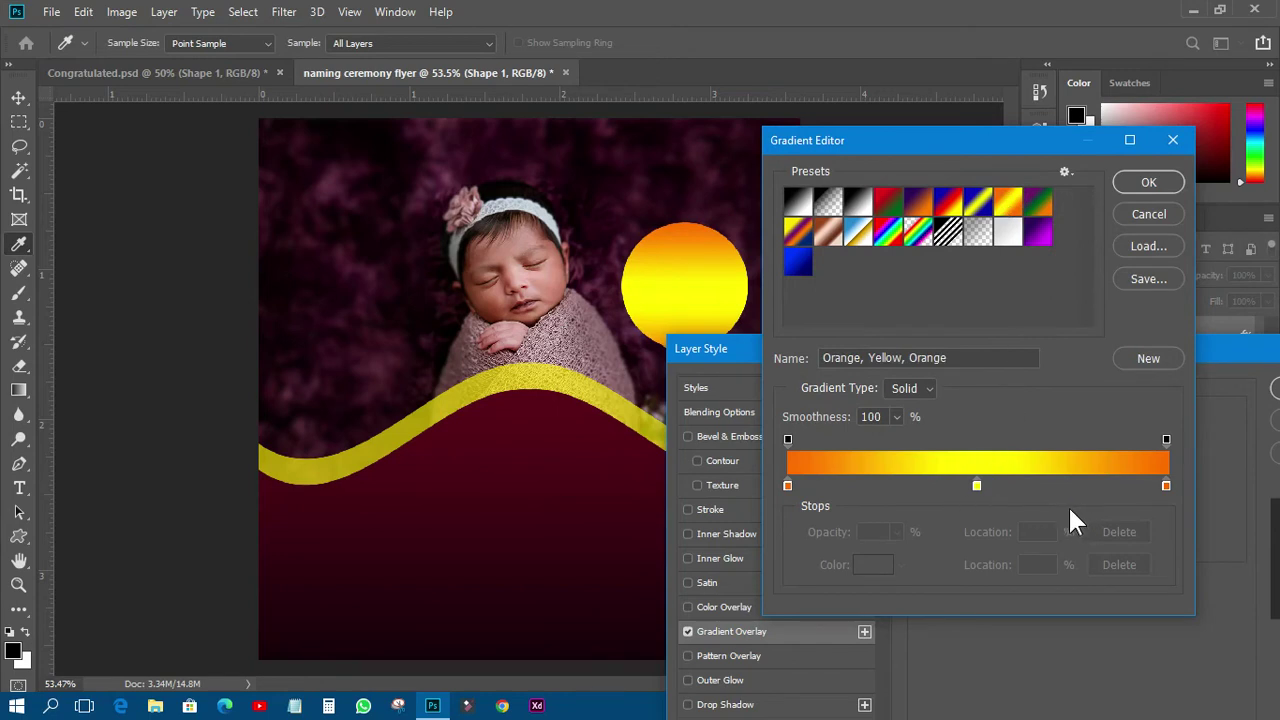
Delete the gradient's first orange stop, move the yellow stop to the start of the ramp, and apply the yellow-to-orange overlay.
click(787, 485)
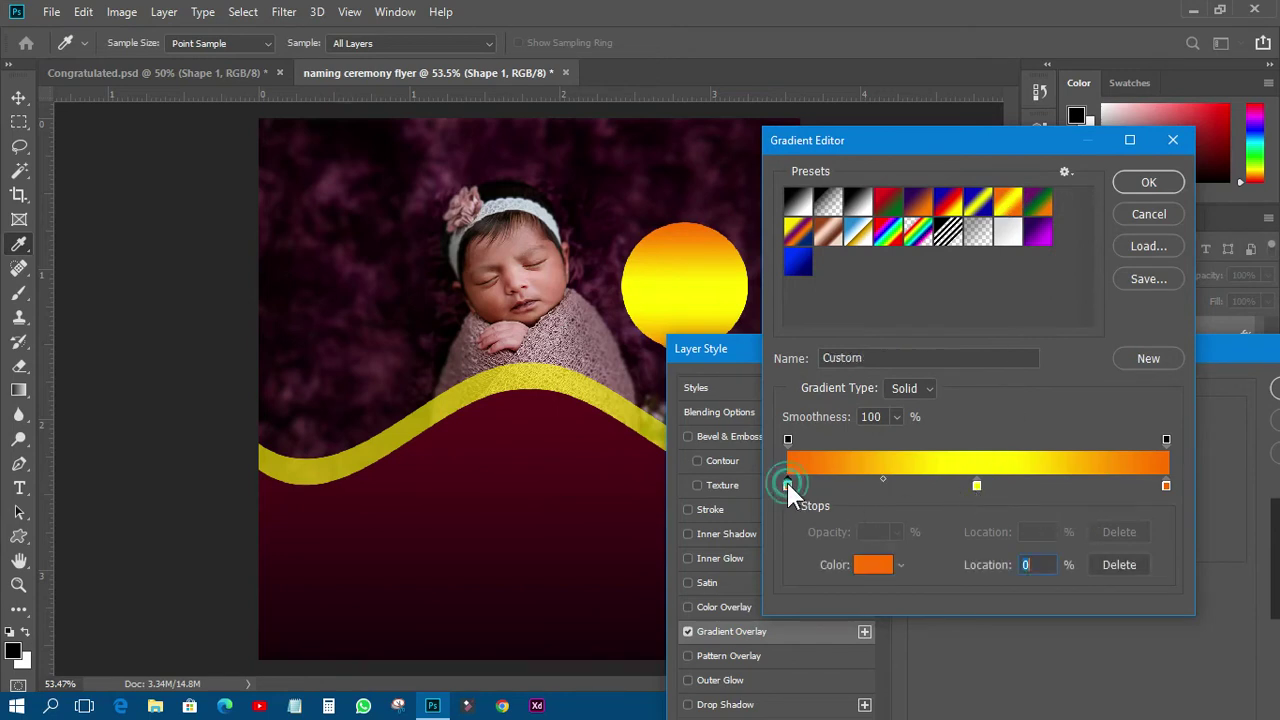
click(1119, 564)
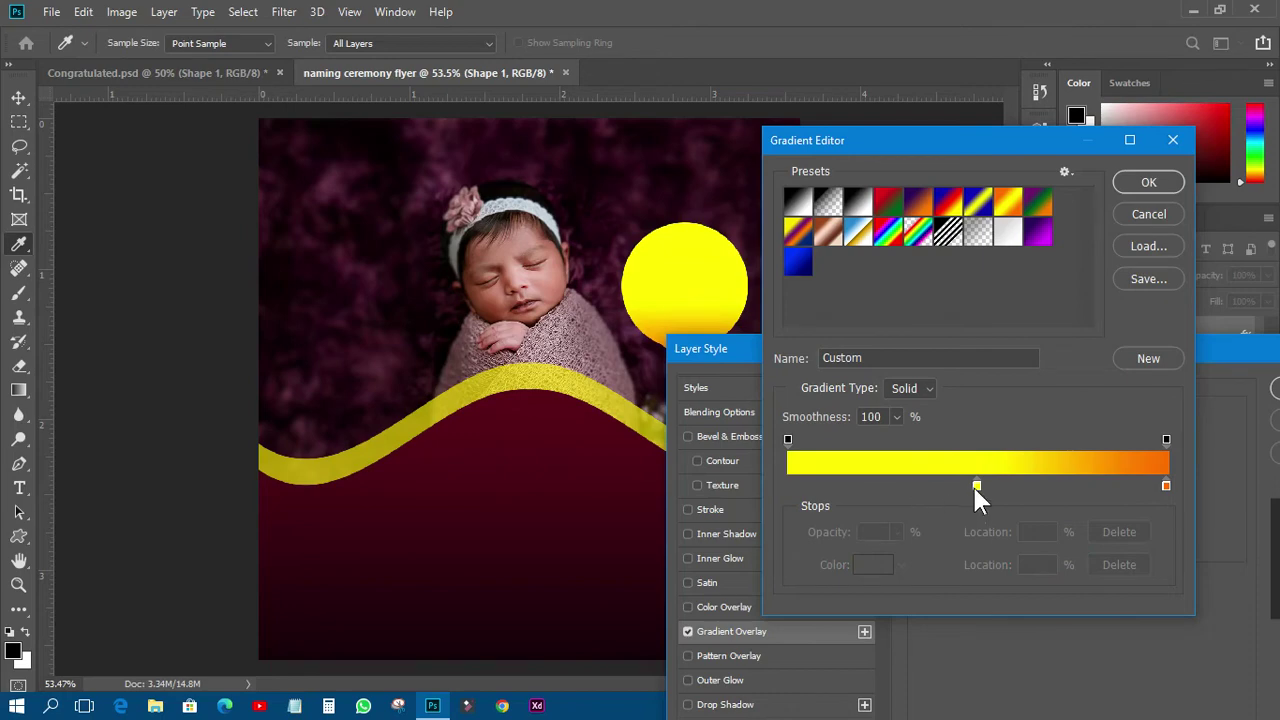
drag(976, 487, 787, 485)
click(1148, 182)
drag(1043, 348, 849, 357)
click(1138, 400)
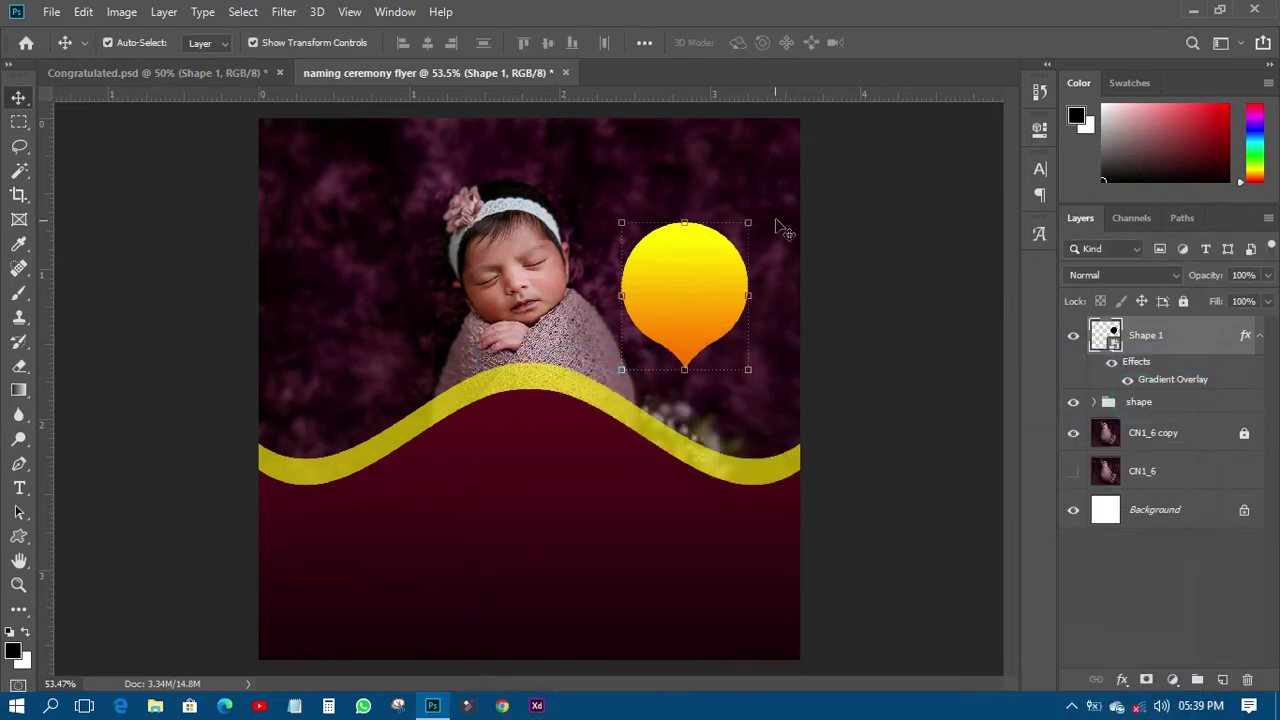
Rotate the teardrop so its tip points to the upper left, and place a duplicate of it just above.
drag(763, 202, 738, 440)
mouse_move(720, 318)
mouse_down()
mouse_move(743, 323)
mouse_move(735, 312)
mouse_up()
click(714, 43)
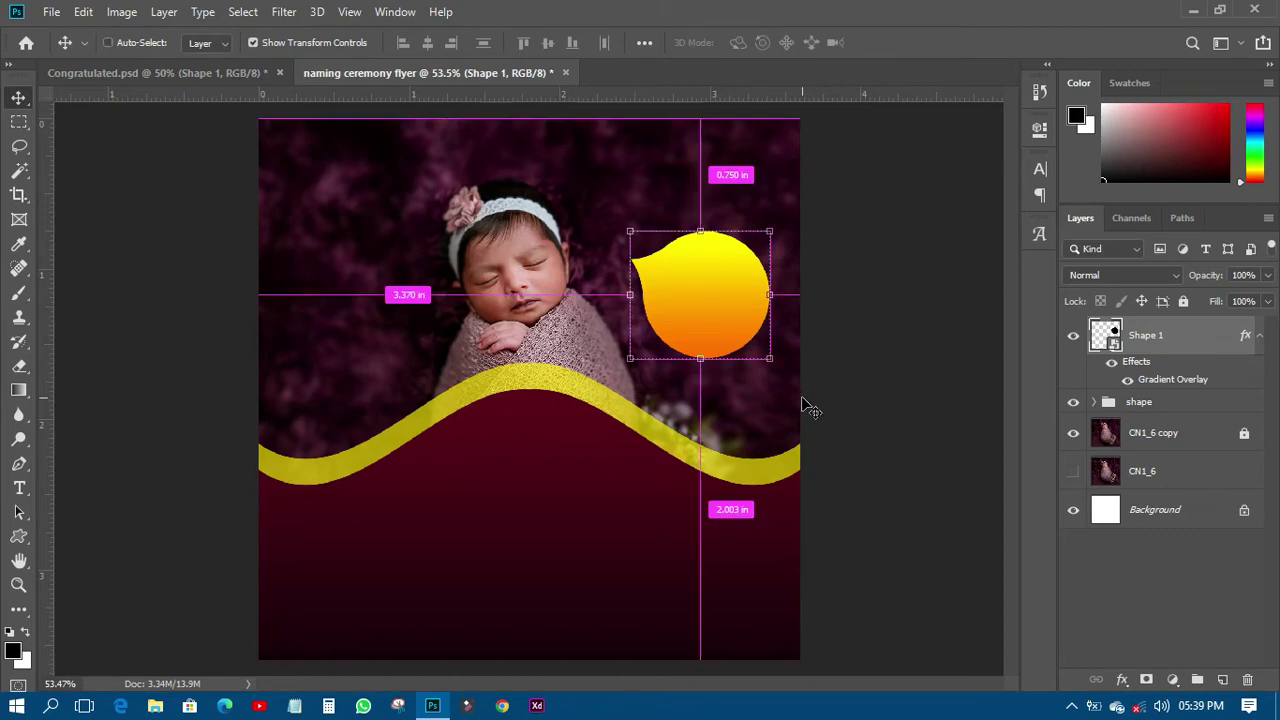
key(ctrl+j)
drag(706, 306, 688, 212)
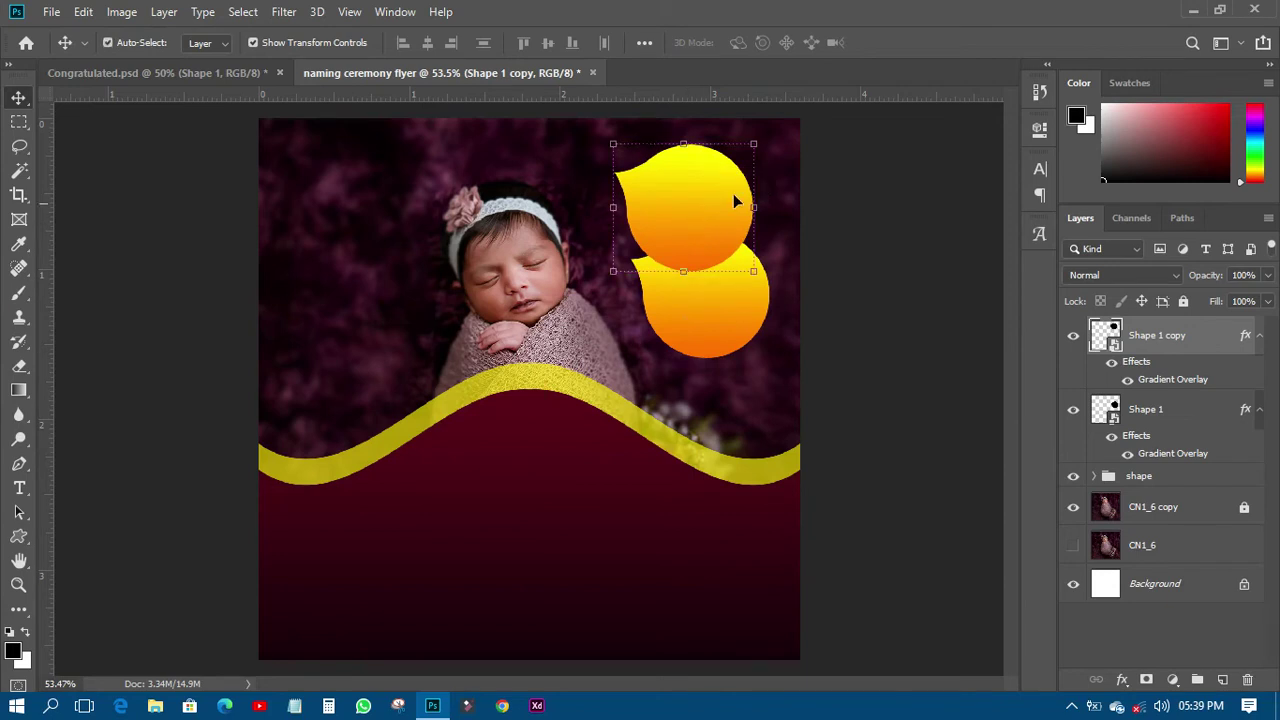
drag(753, 141, 749, 129)
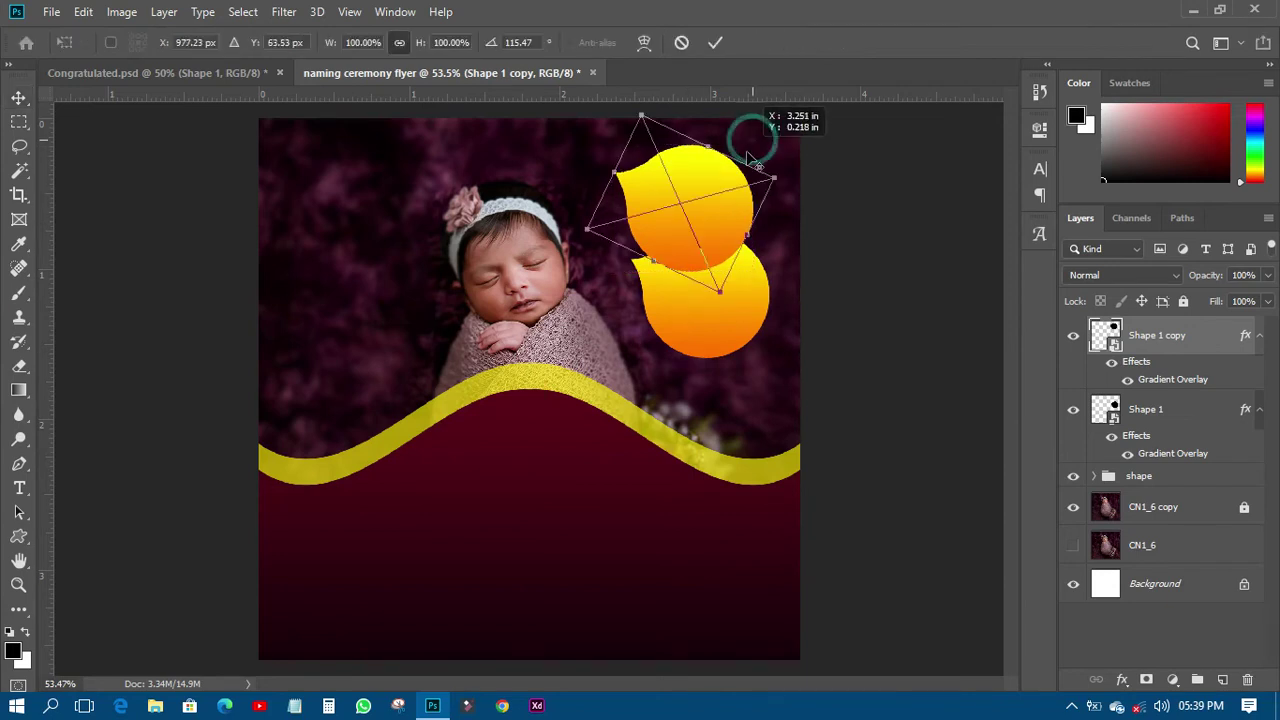
click(714, 44)
drag(682, 150, 737, 273)
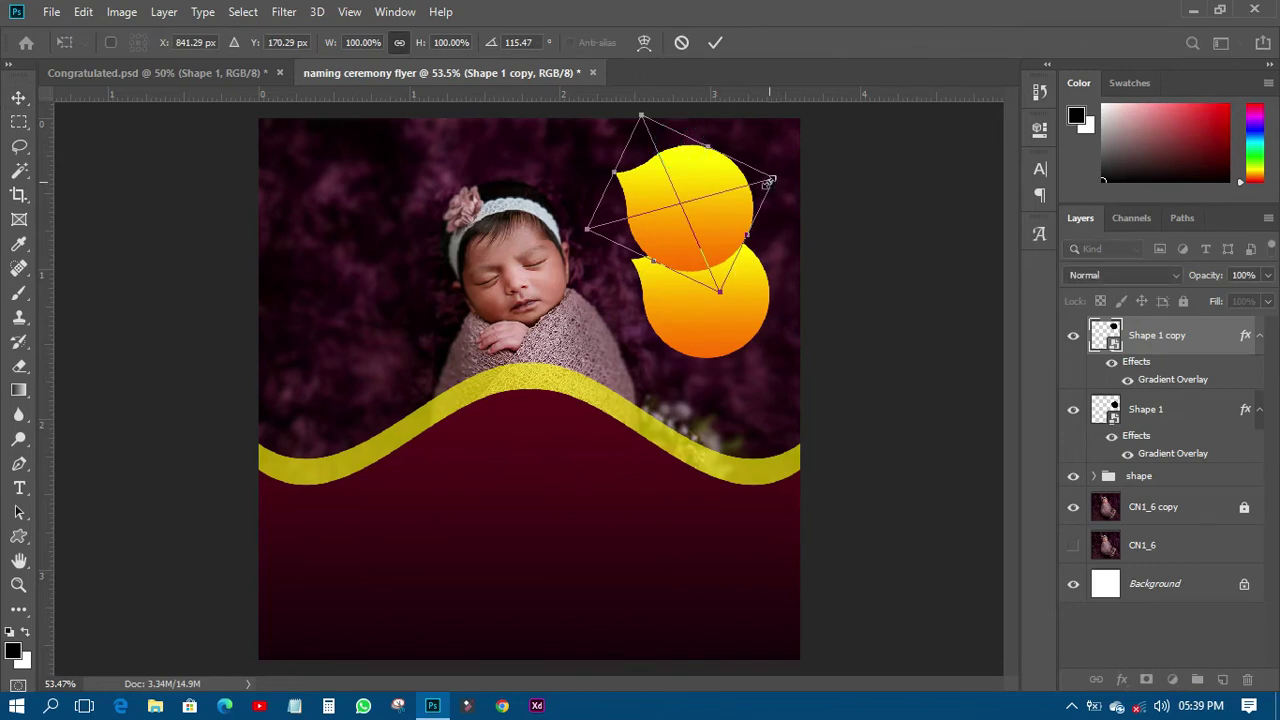
drag(770, 183, 778, 162)
click(682, 43)
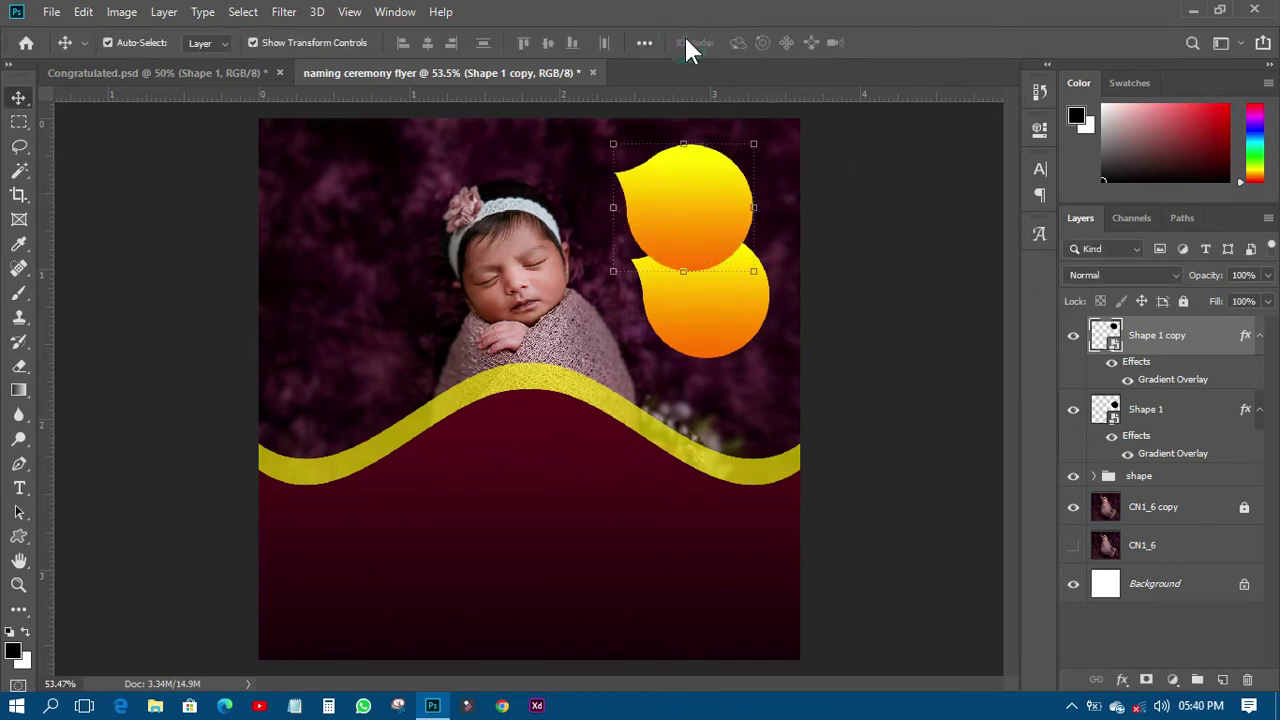
Scale the duplicate teardrop to about 51% and position it above the left part of the larger one.
key(ctrl+t)
drag(749, 134, 745, 178)
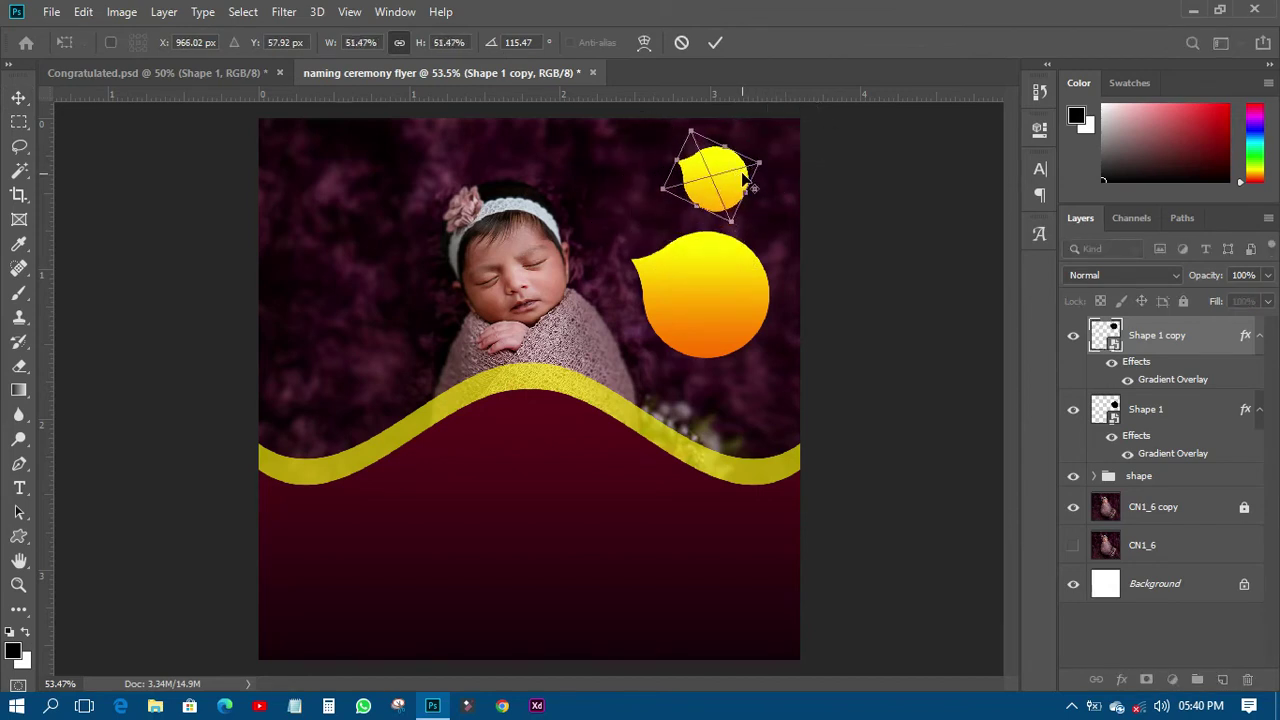
click(715, 42)
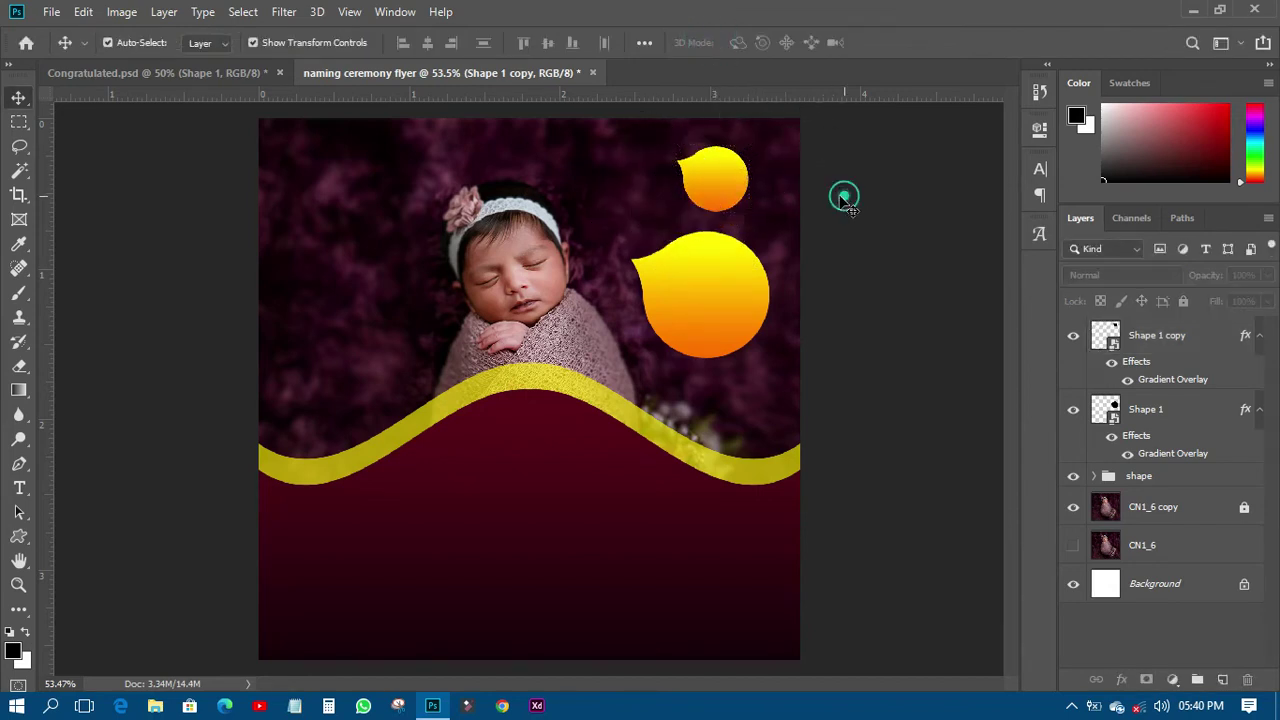
drag(731, 183, 683, 202)
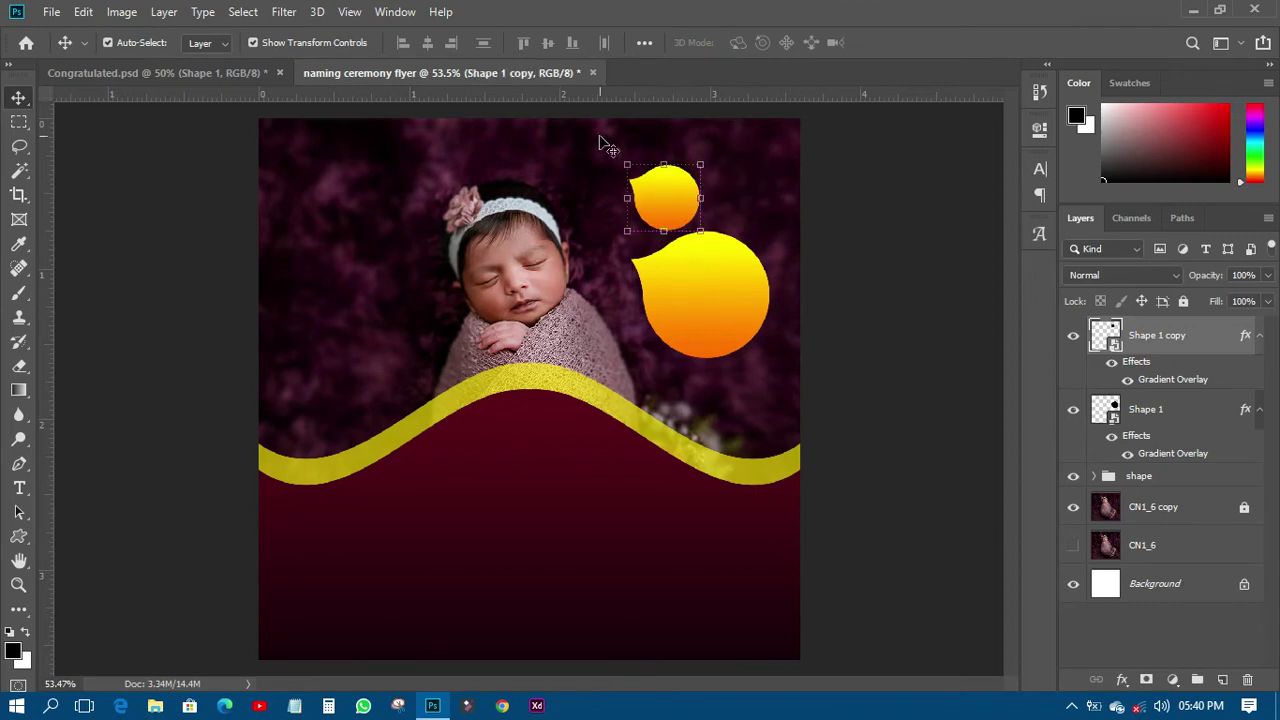
Rotate the small teardrop so its tip points to the lower left, enlarge it somewhat, and shift it slightly left.
drag(615, 148, 678, 213)
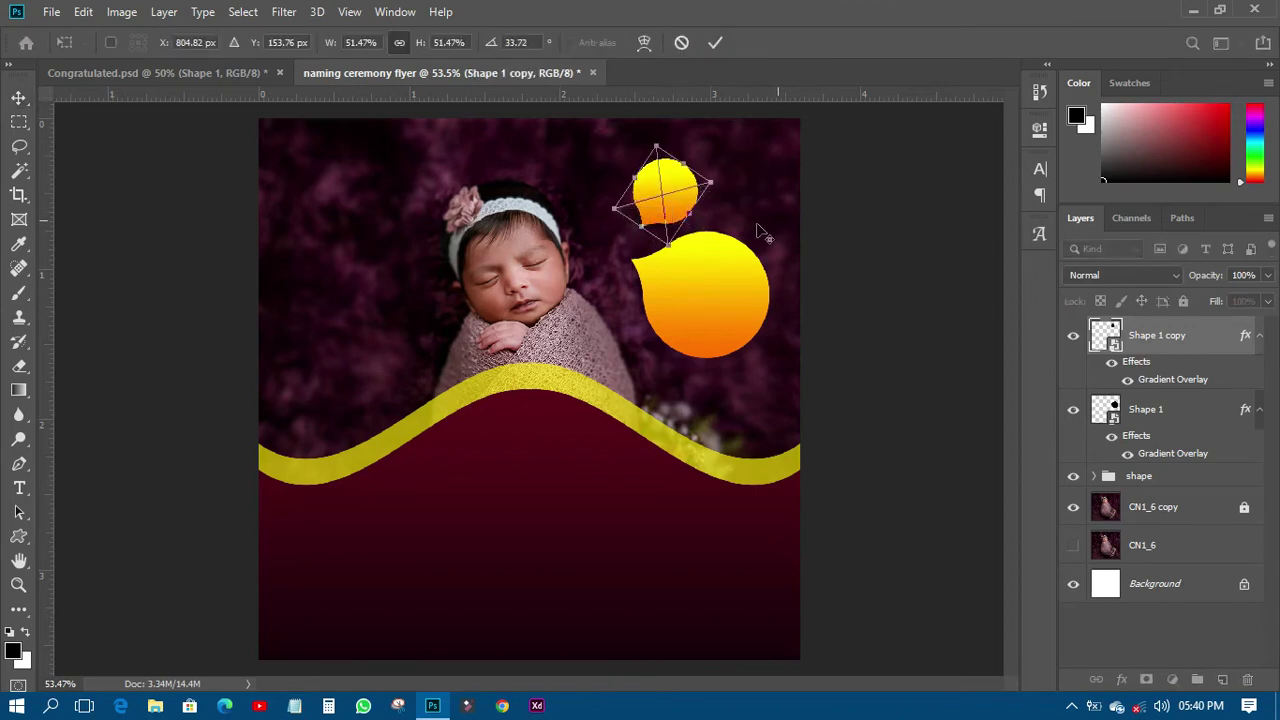
drag(713, 180, 732, 174)
key(Return)
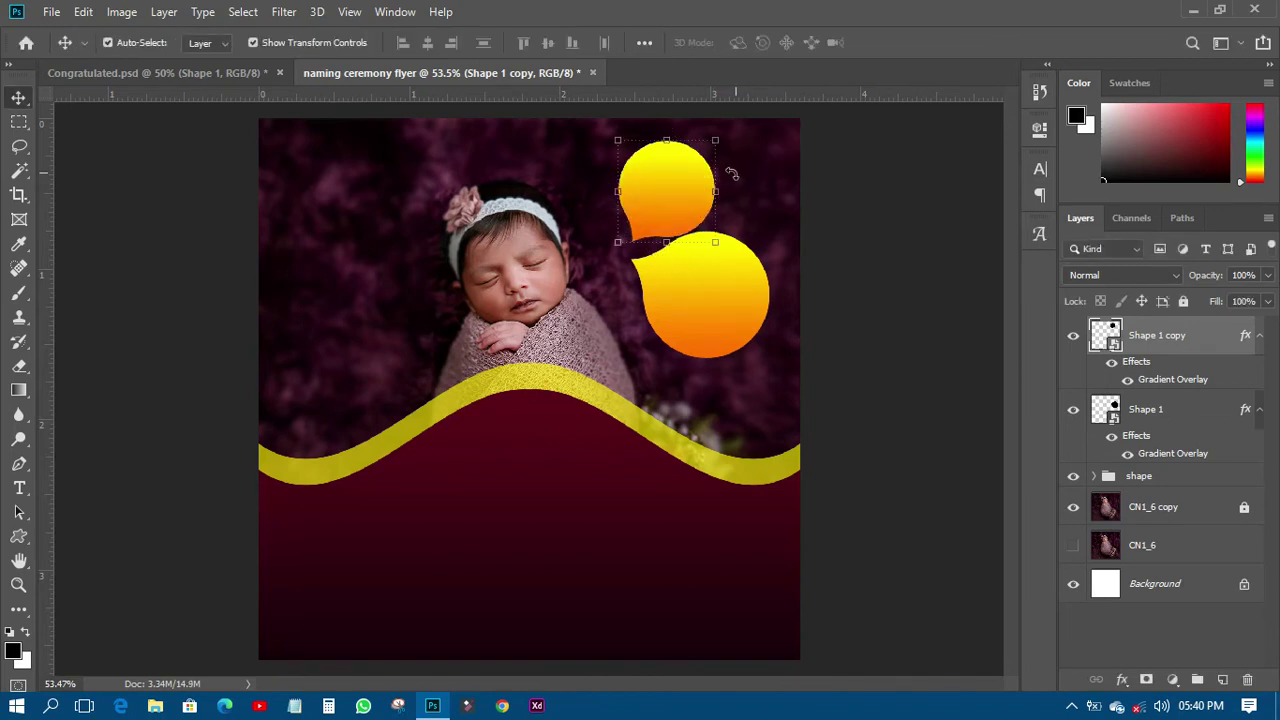
drag(684, 213, 670, 204)
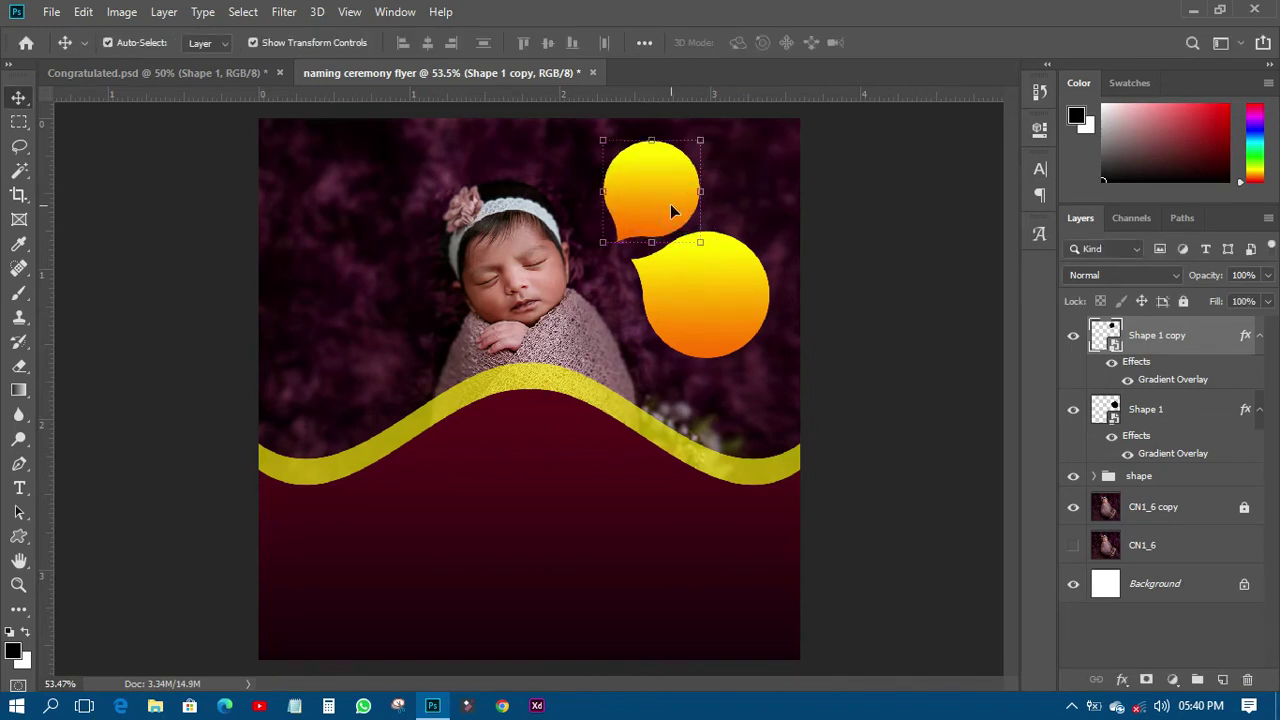
Move the larger teardrop slightly down and left, and rasterize its Shape 1 layer.
click(745, 320)
mouse_move(745, 320)
mouse_down()
mouse_move(738, 300)
mouse_move(733, 325)
mouse_up()
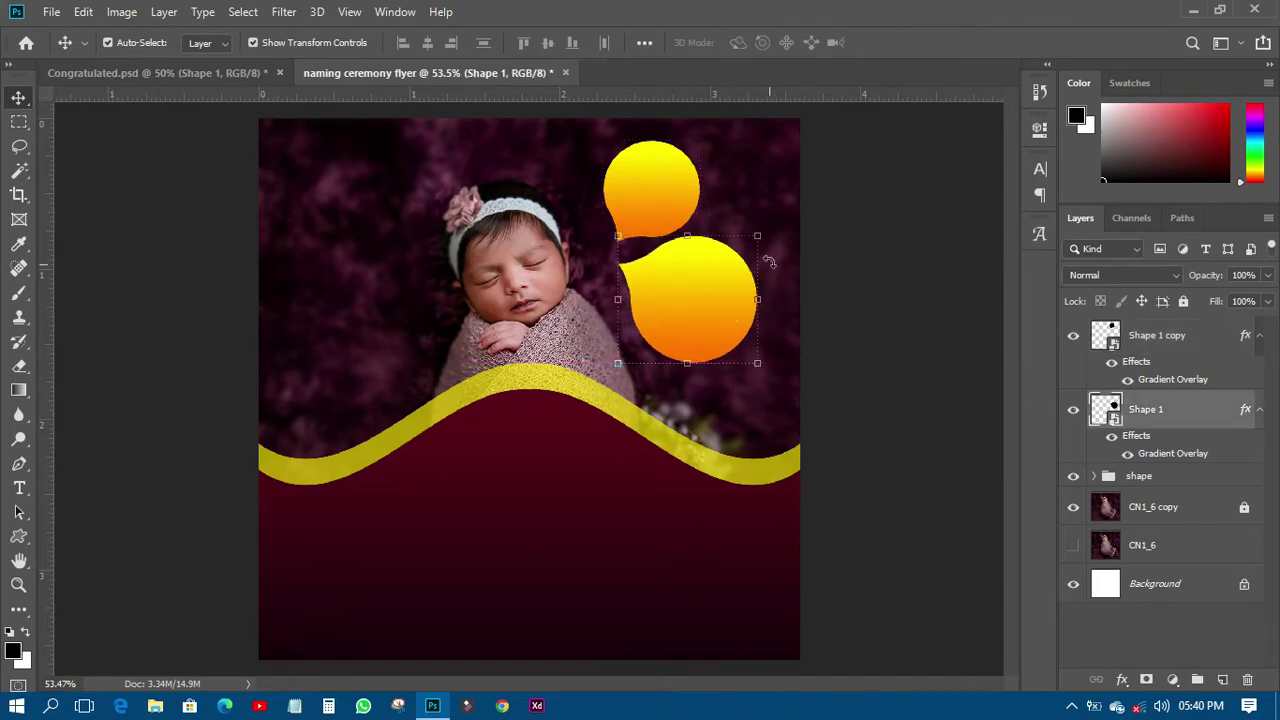
right_click(1138, 420)
click(966, 334)
Rotate the larger teardrop clockwise by about 12° and scale it down slightly.
key(ctrl+t)
drag(748, 243, 776, 240)
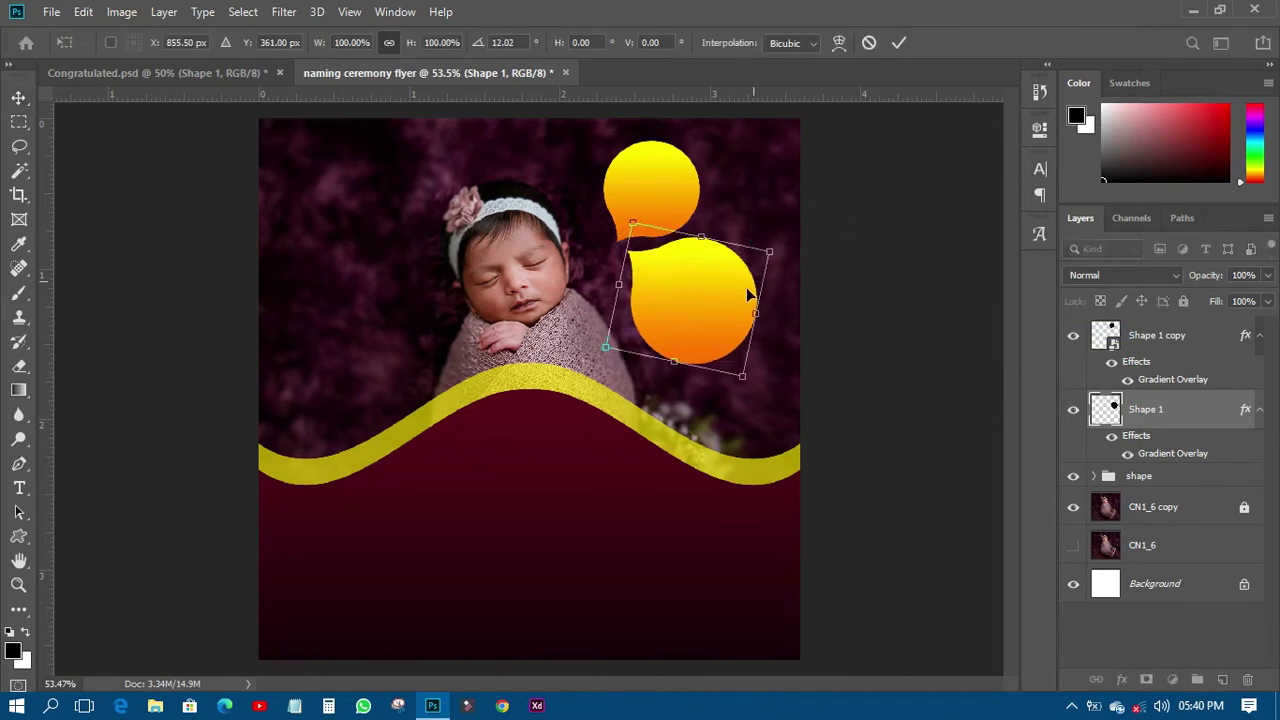
drag(726, 300, 720, 302)
drag(770, 257, 757, 260)
click(899, 43)
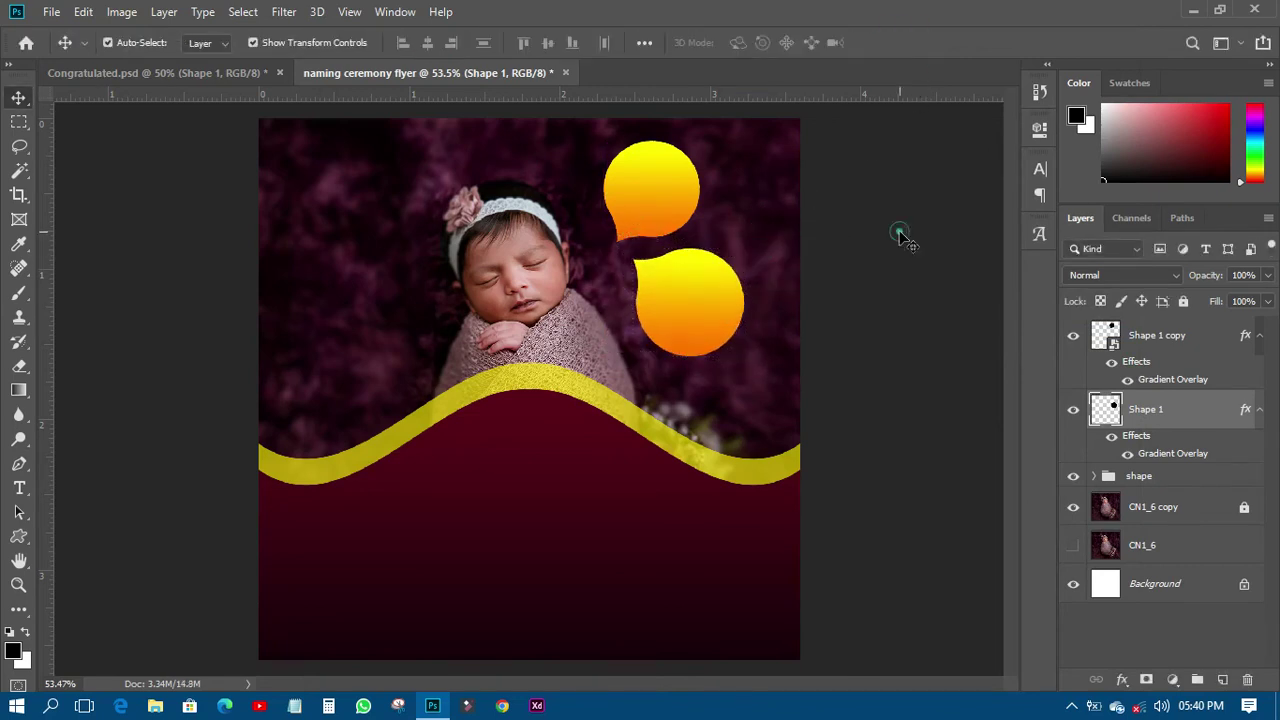
Scale the upper teardrop down and move it close above the larger one so their tips nearly meet.
click(669, 189)
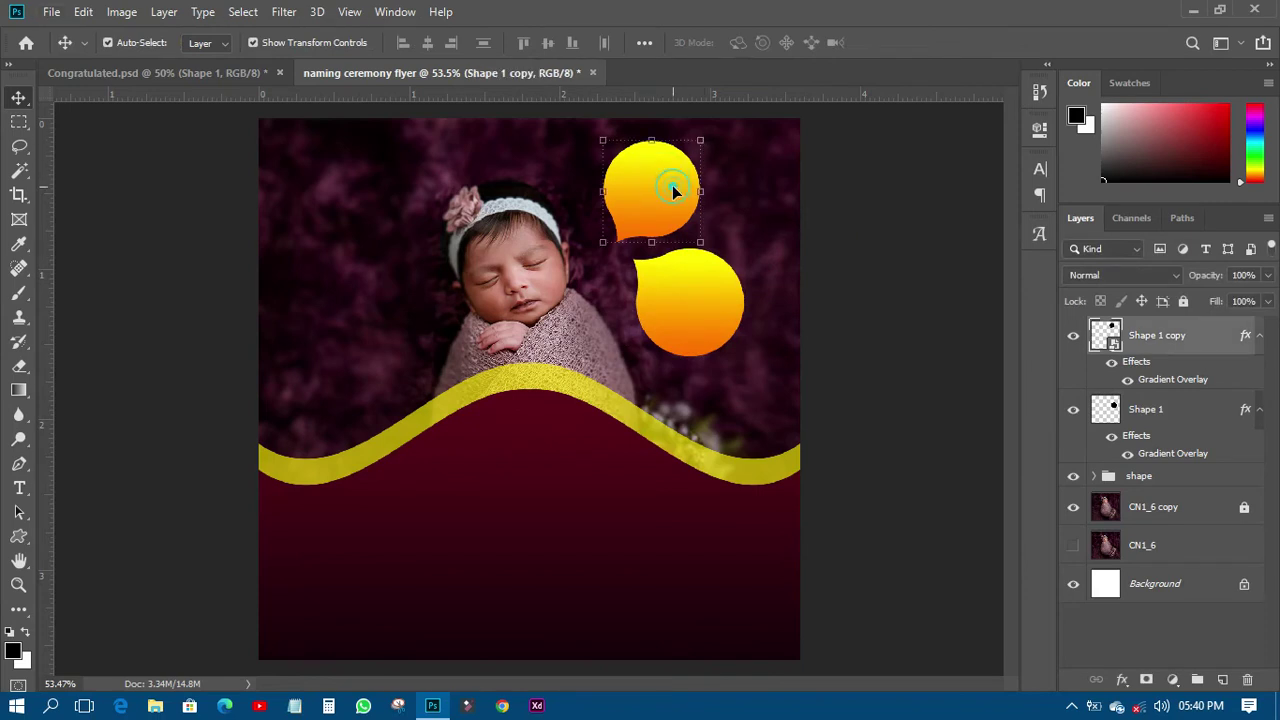
drag(654, 134, 703, 150)
drag(646, 121, 650, 138)
click(716, 43)
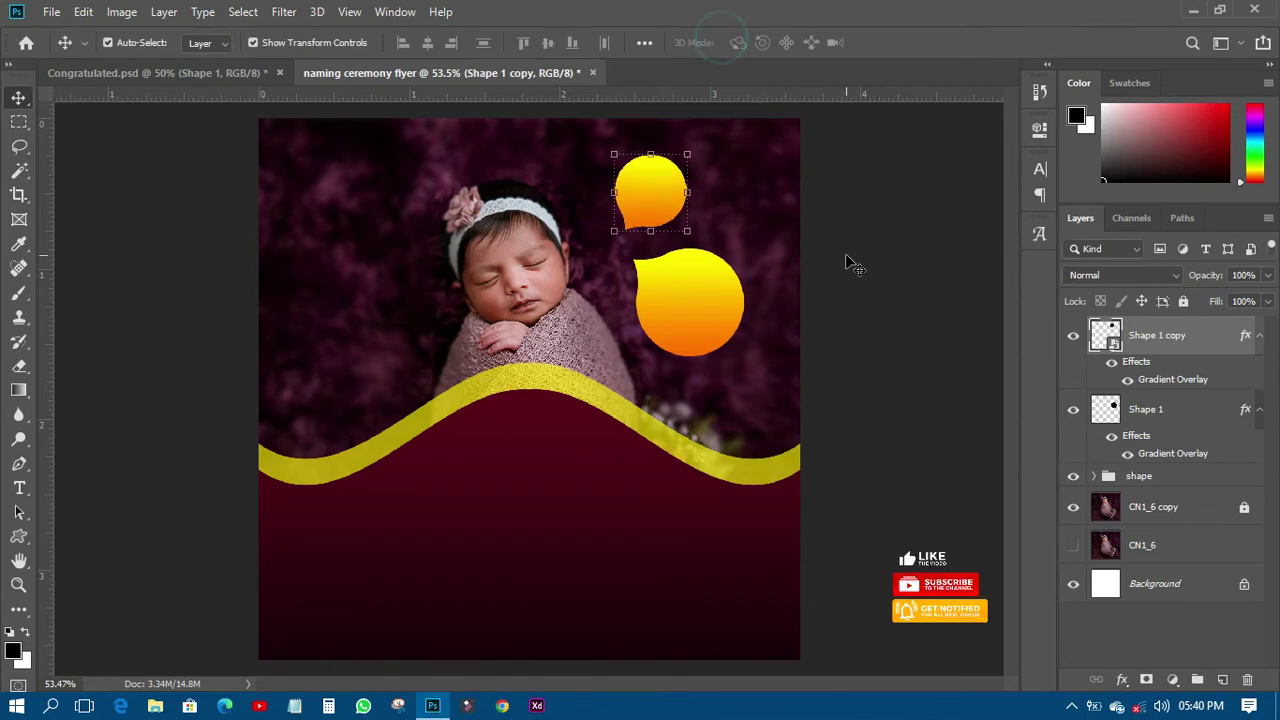
drag(662, 184, 678, 222)
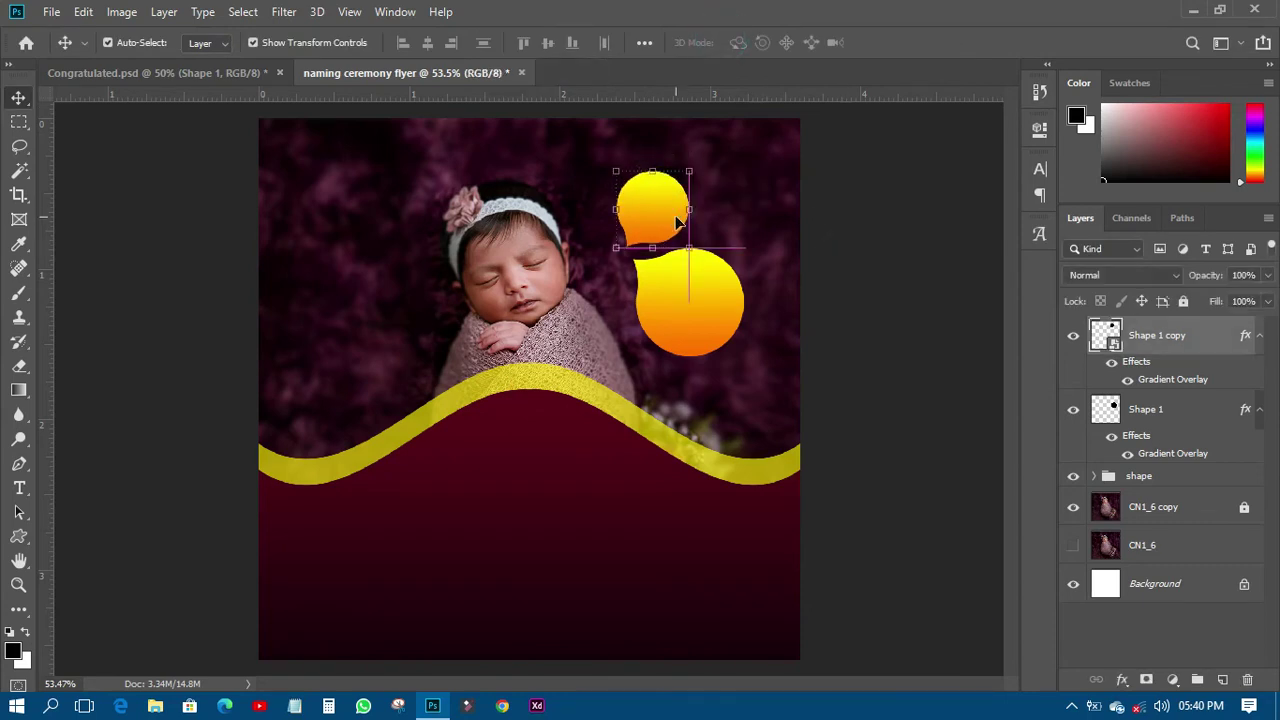
click(886, 257)
Check the Congratulated.psd reference, add the text "Date" to the naming ceremony flyer, and centre it in the small teardrop.
click(250, 76)
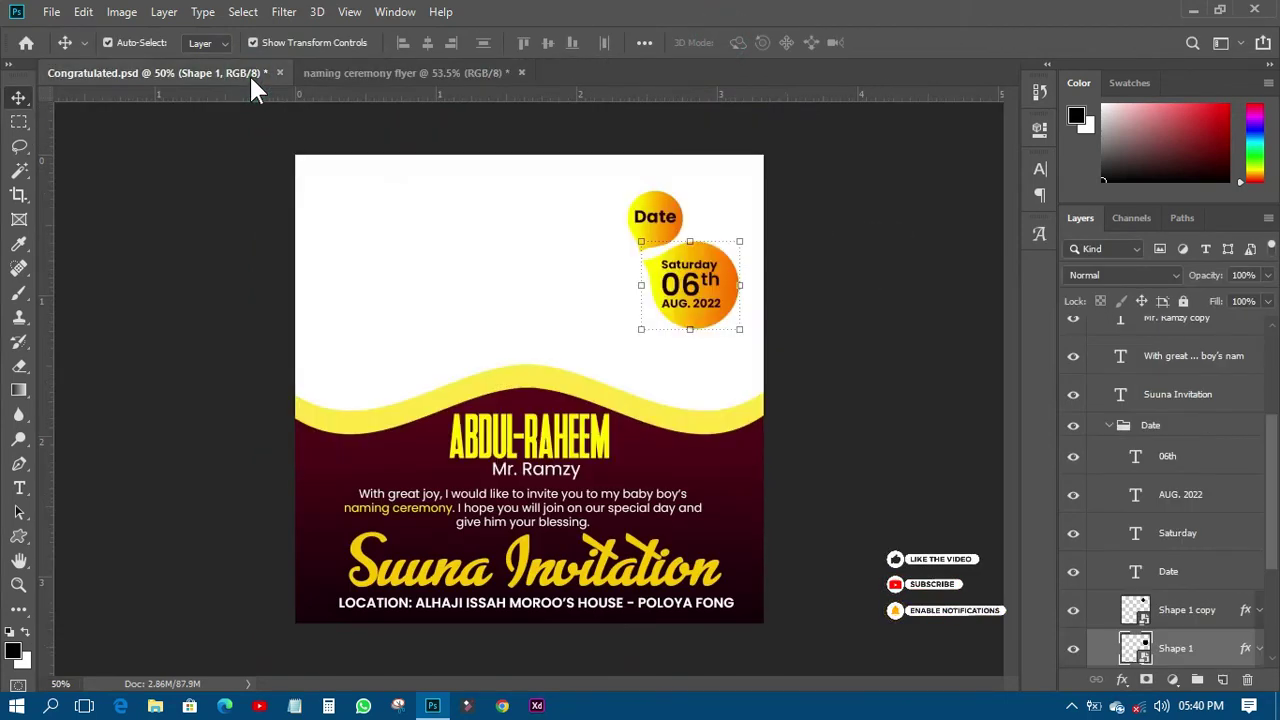
click(387, 72)
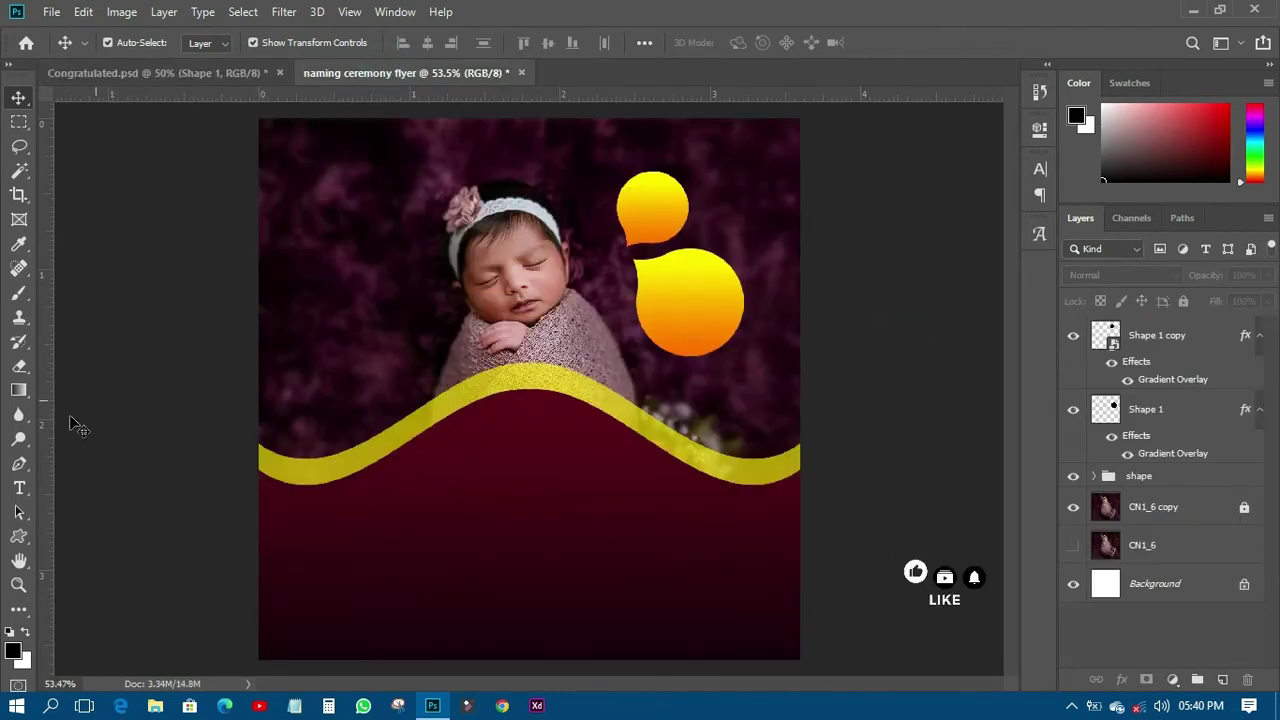
click(19, 488)
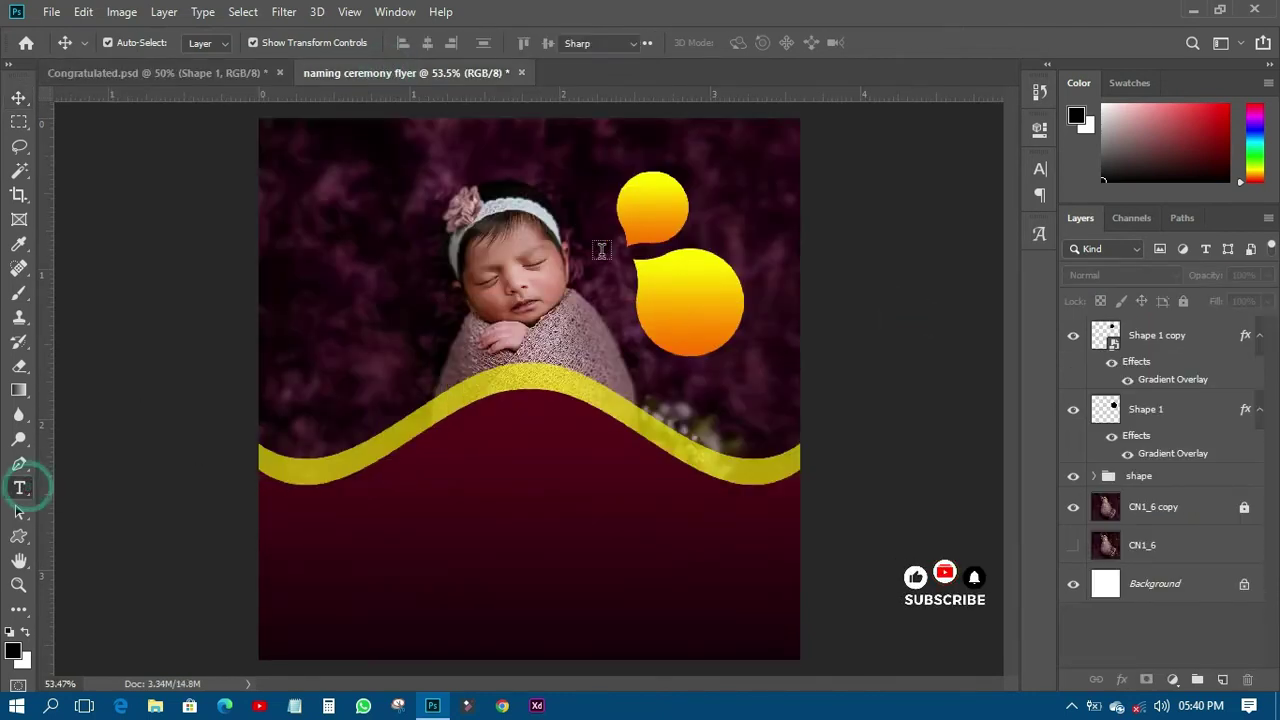
click(649, 205)
text(D)
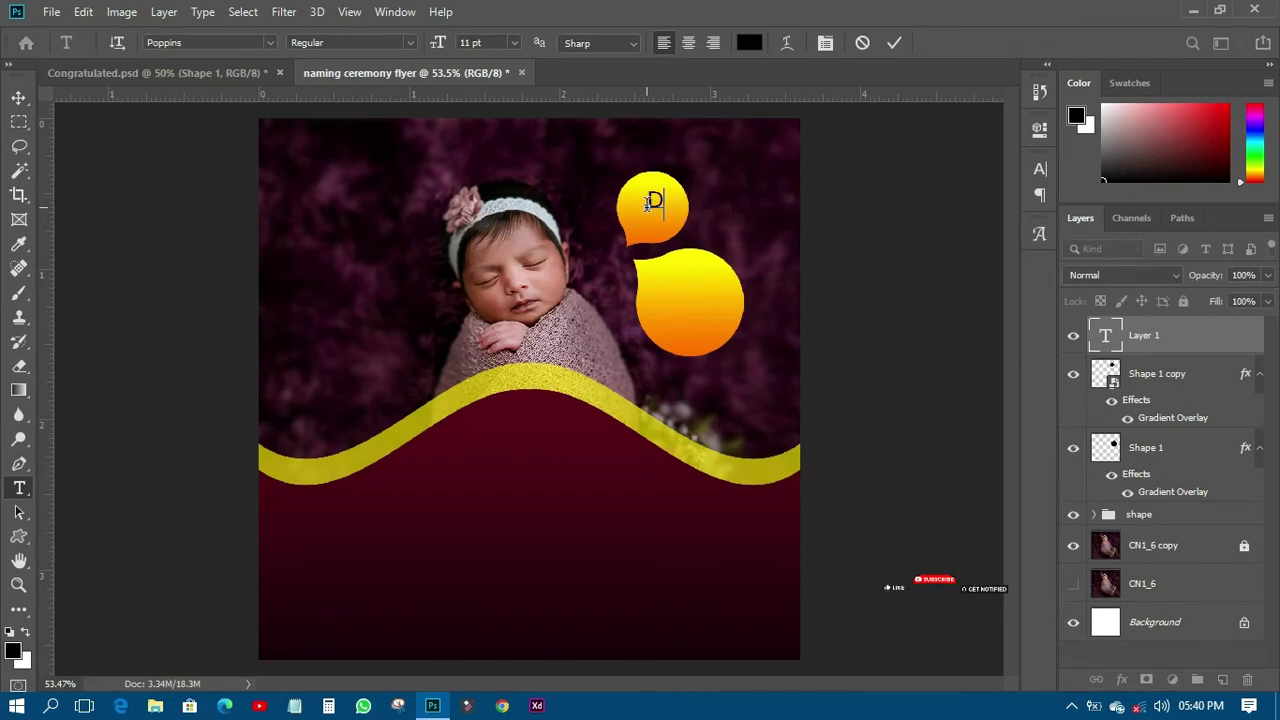
text(ate)
key(ctrl+Return)
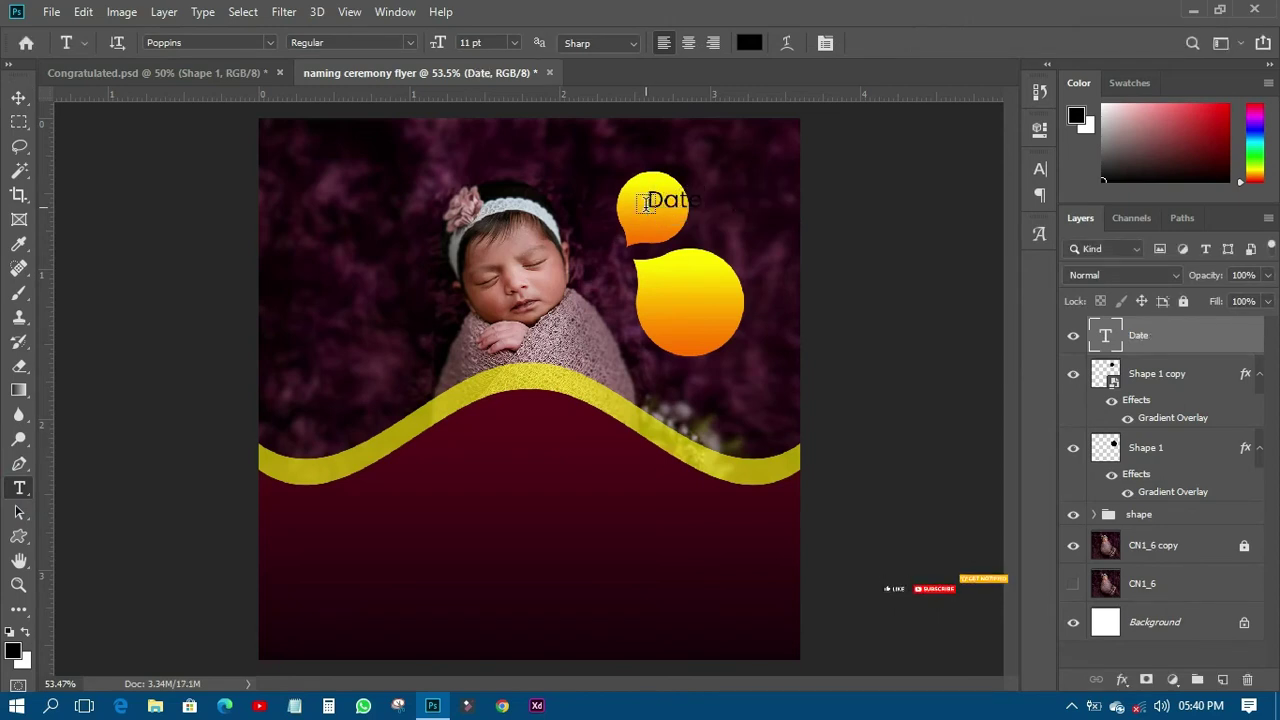
click(20, 97)
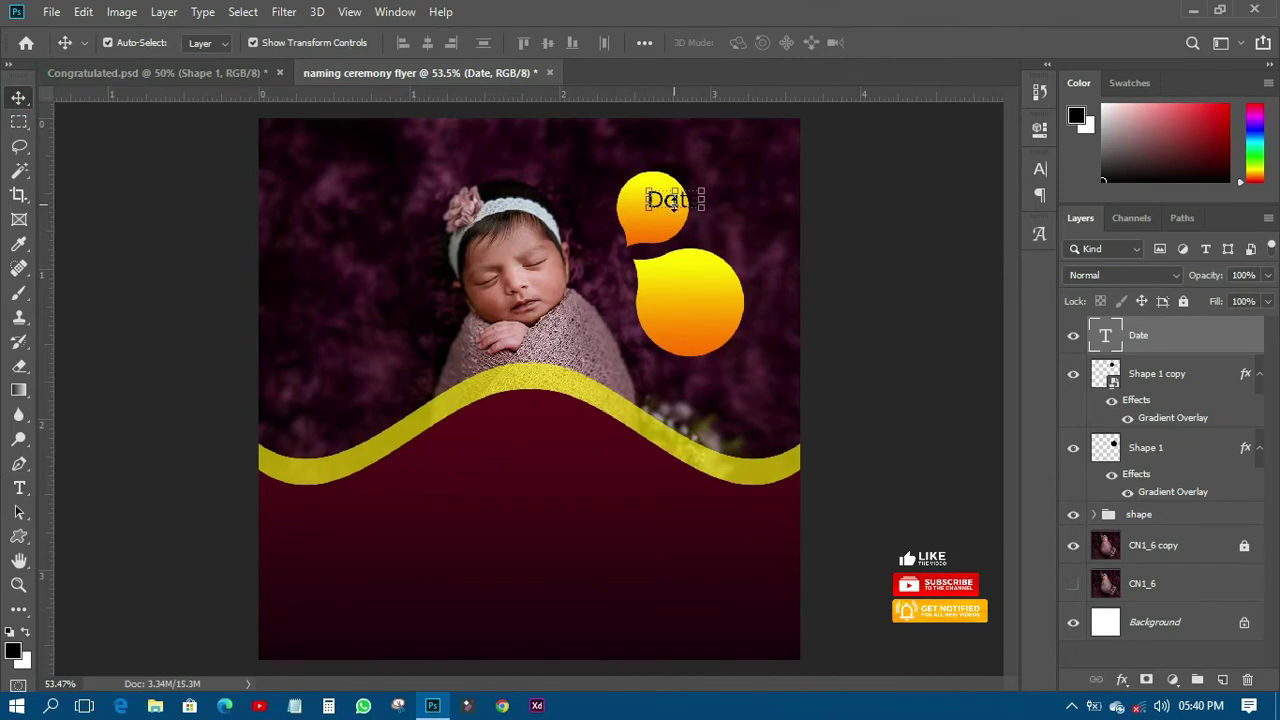
drag(684, 202, 664, 212)
Recheck the badge wording in Congratulated.psd and add the text "Saturday" over the flyer's larger teardrop.
click(207, 72)
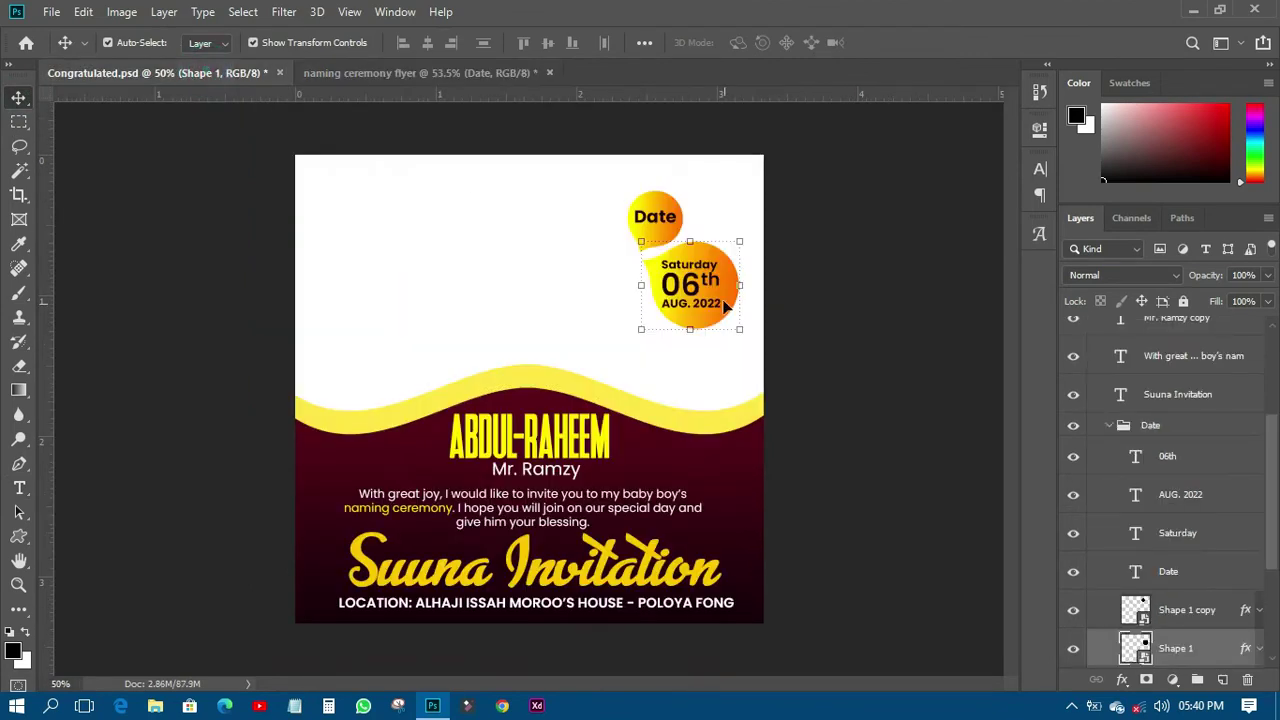
click(405, 72)
click(19, 490)
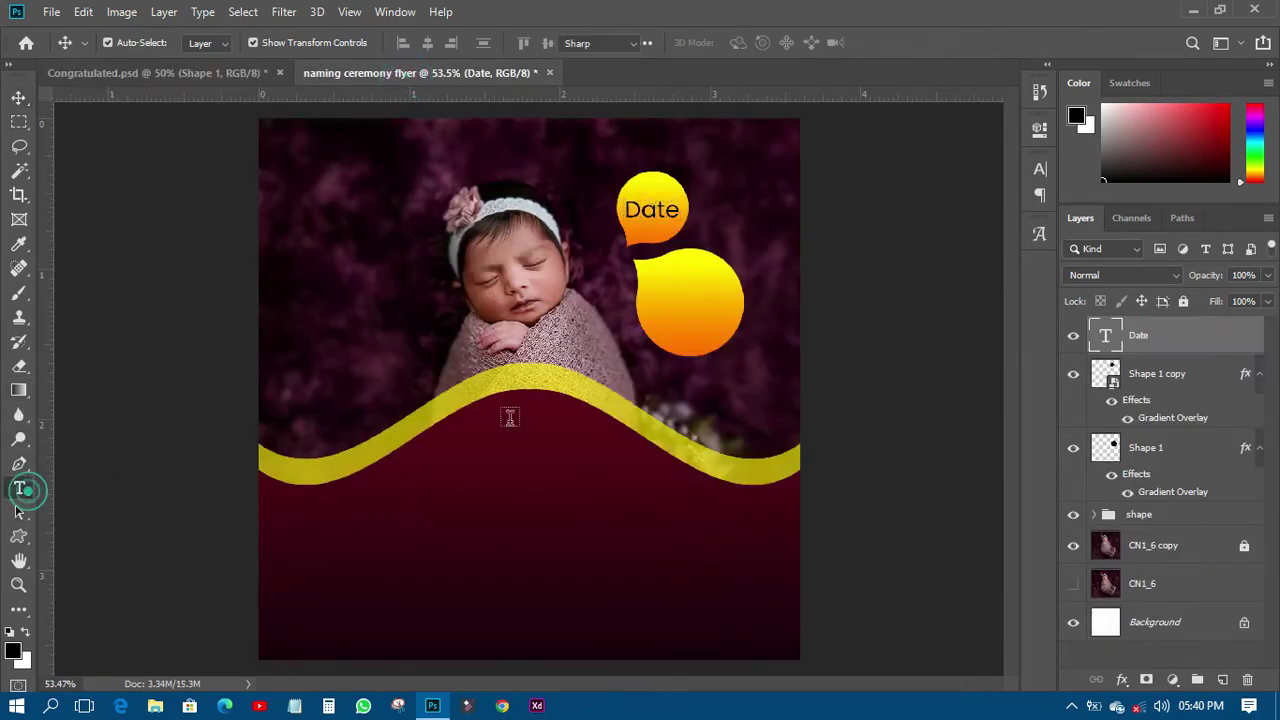
click(672, 290)
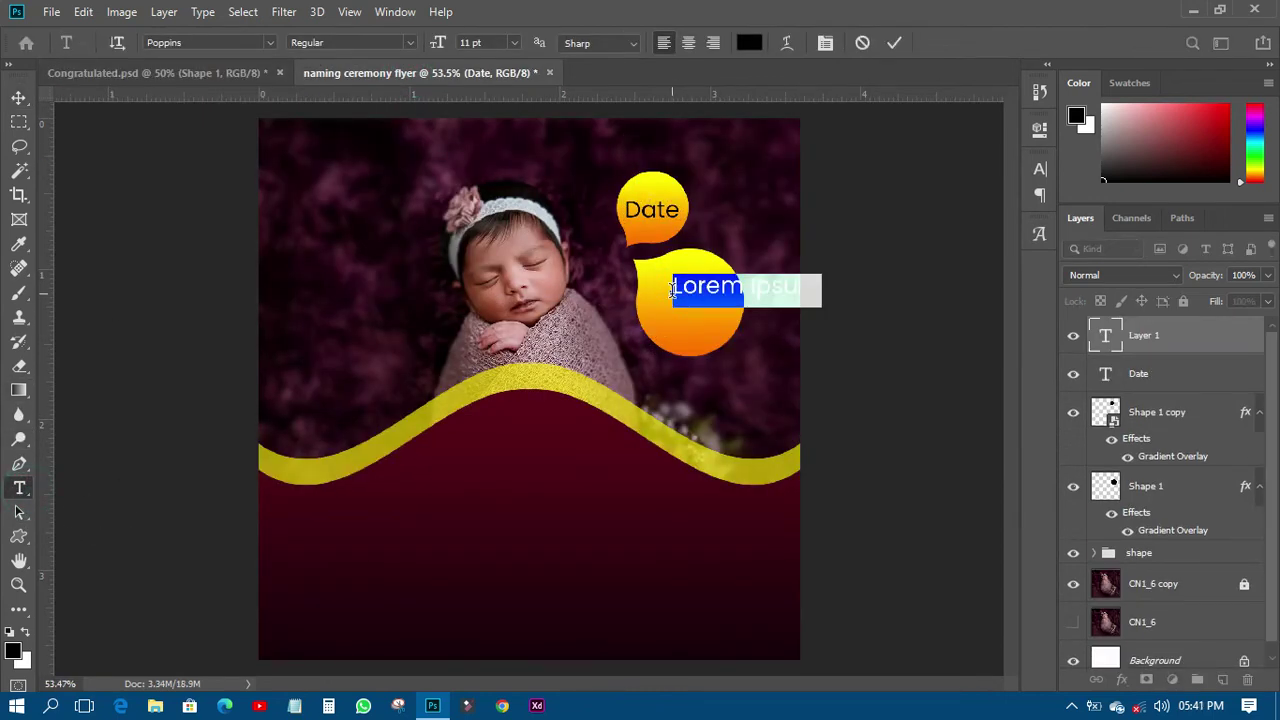
text(Saturday)
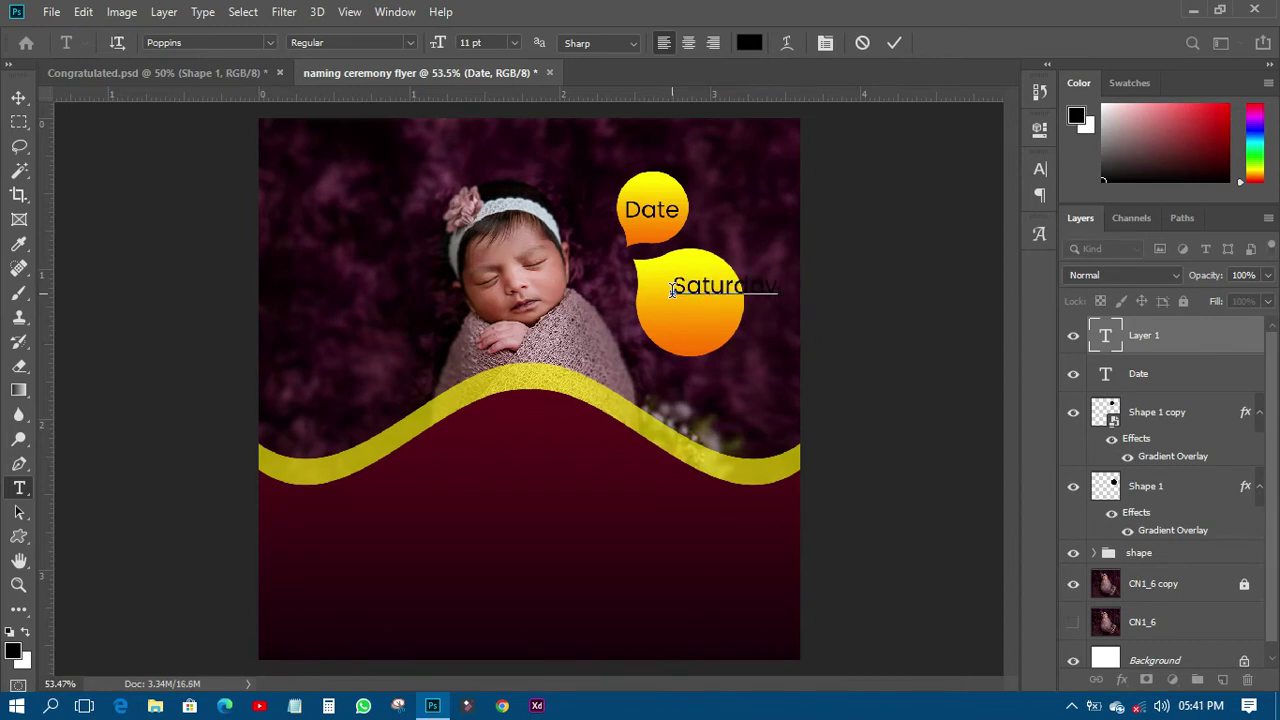
click(19, 97)
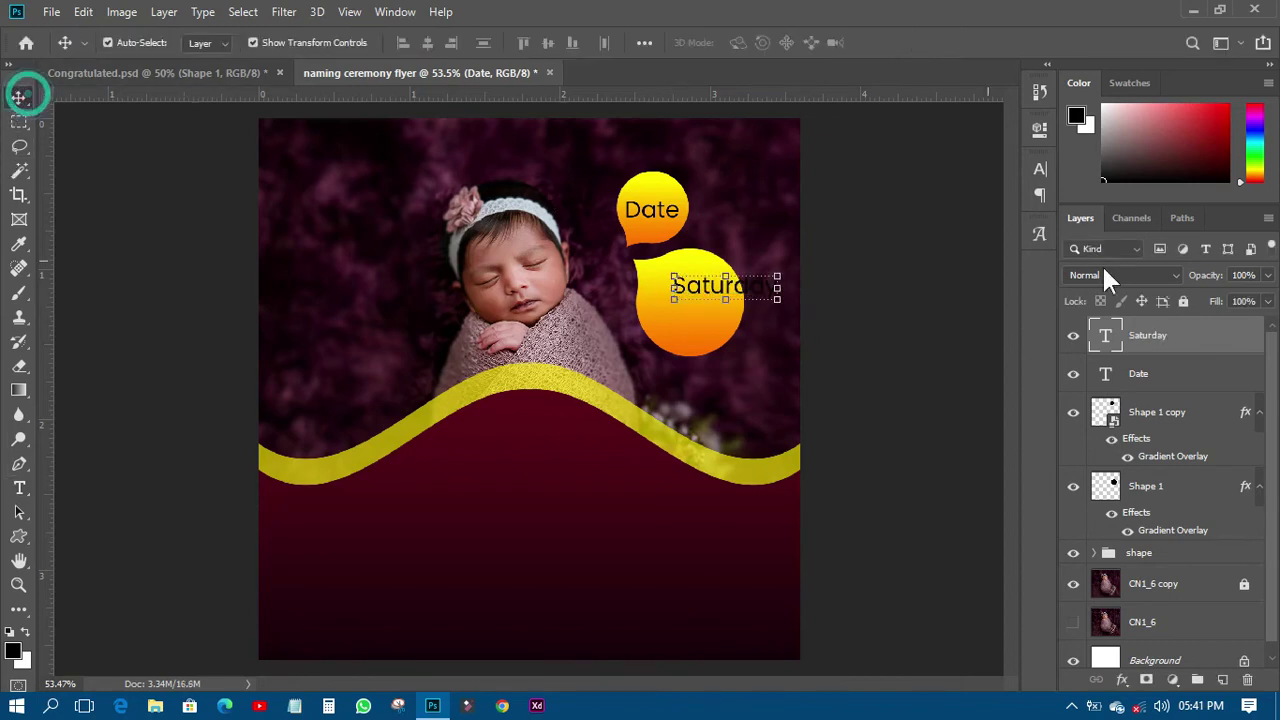
Set the Saturday text to 6 pt and position it centred in the upper part of the larger teardrop.
click(1040, 166)
click(904, 217)
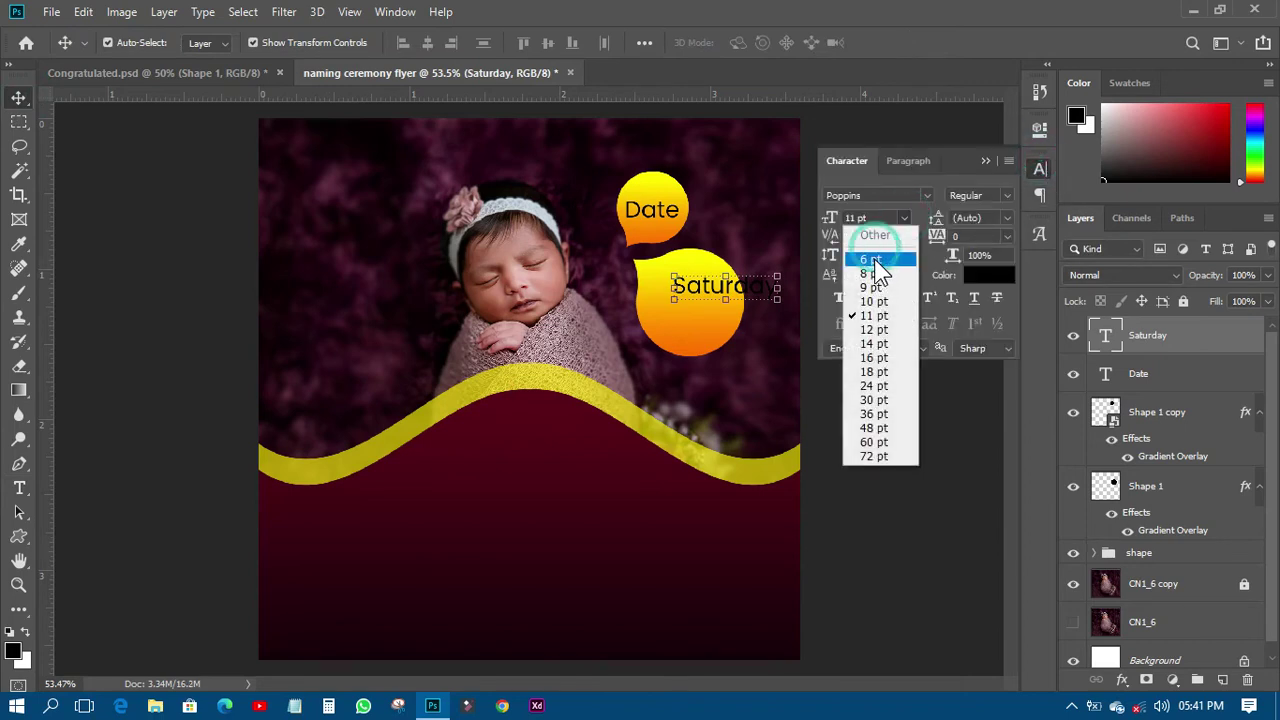
click(876, 263)
drag(702, 294, 690, 290)
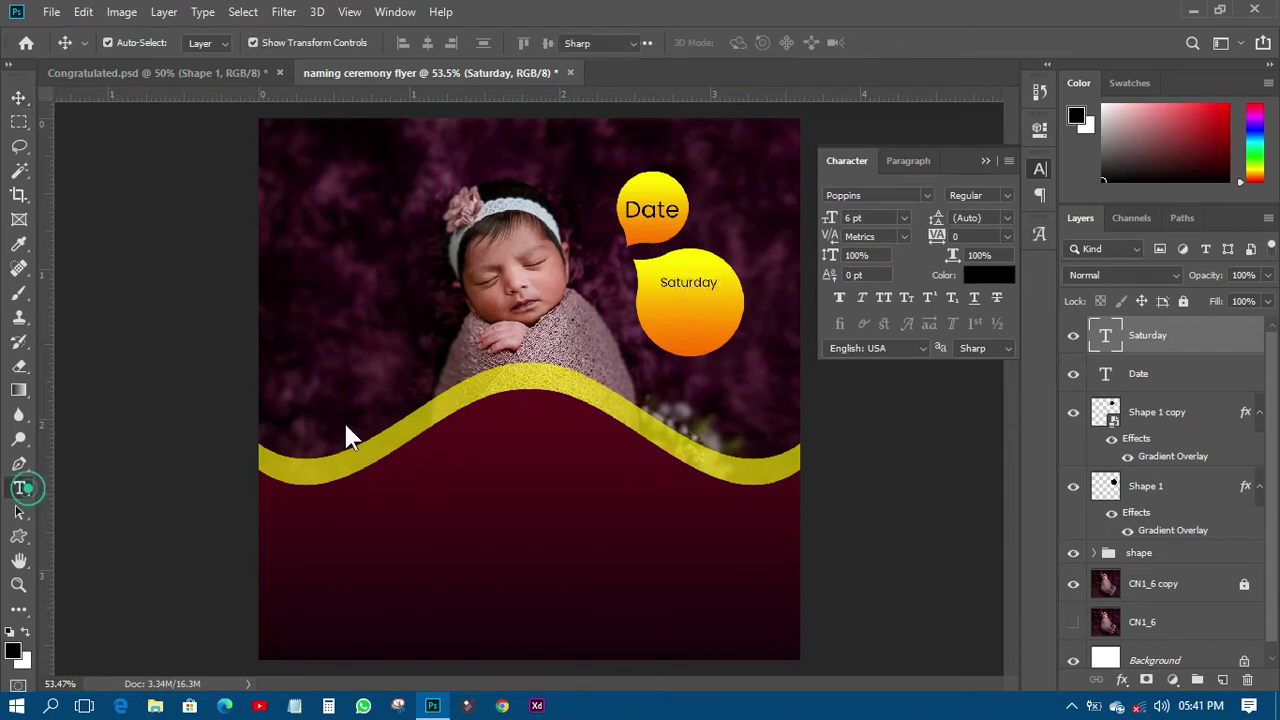
Add the text "06th" below Saturday in the larger teardrop.
key(t)
click(674, 309)
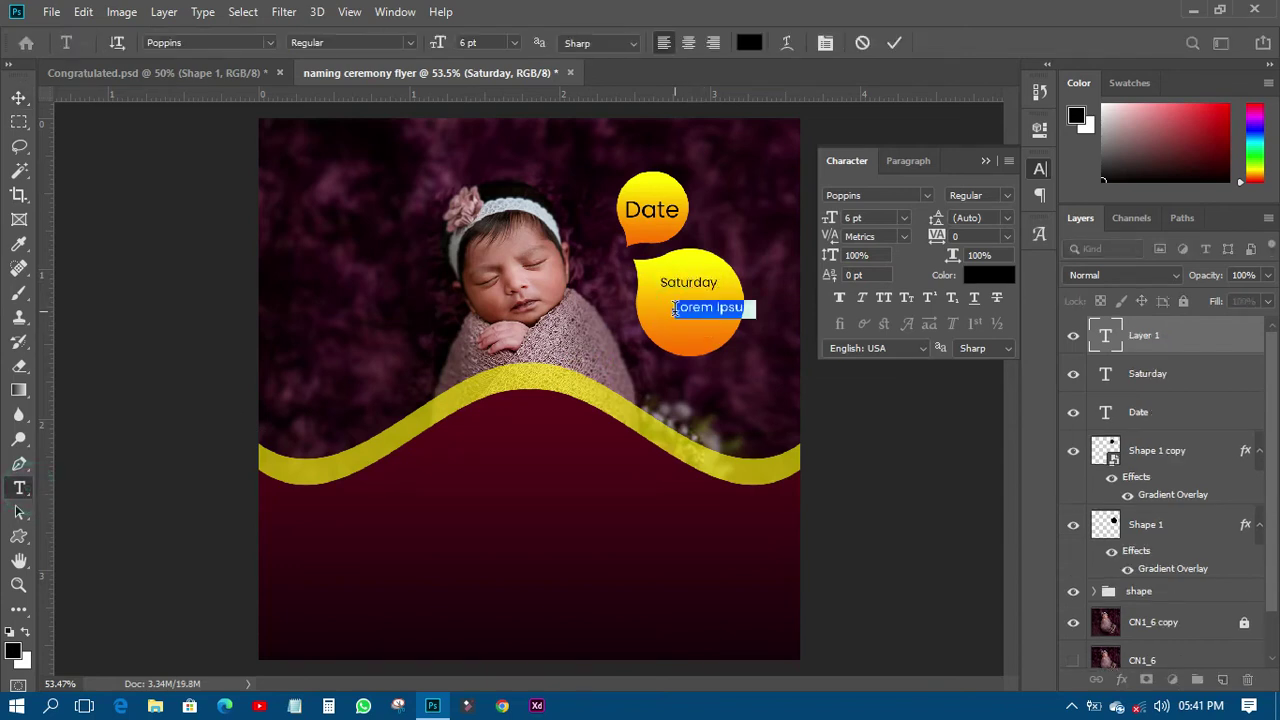
text(ন)
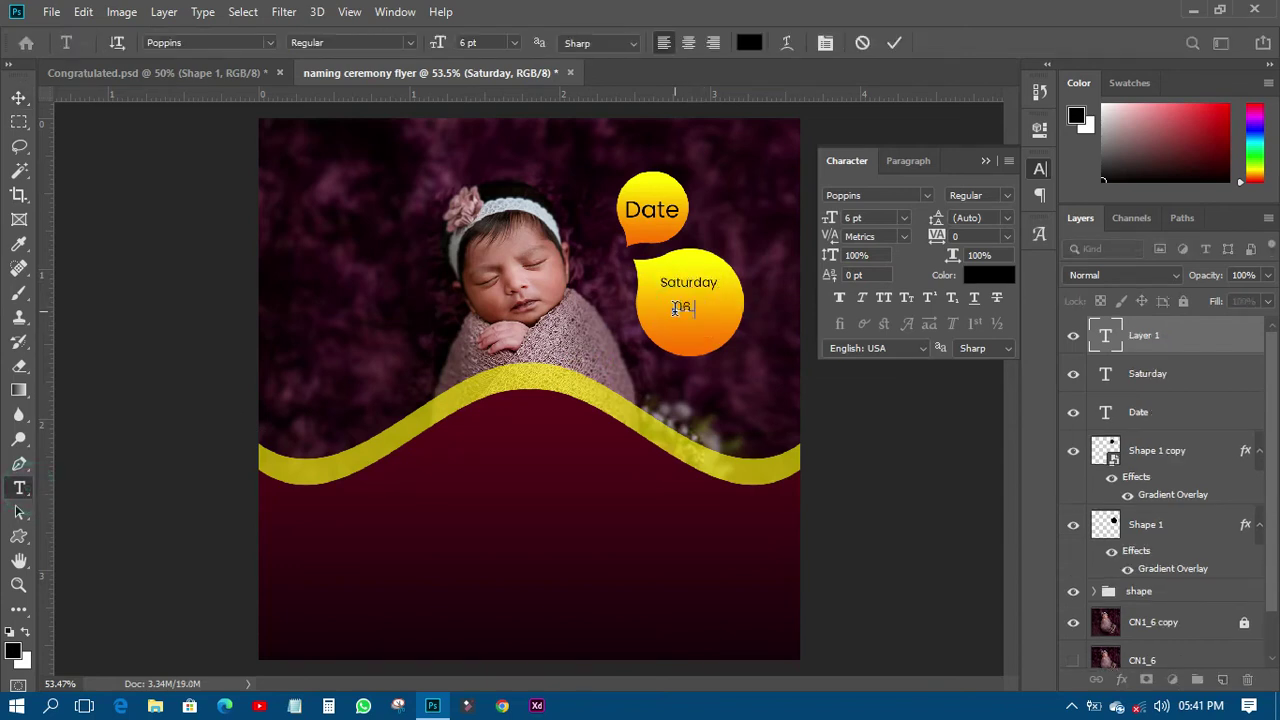
click(894, 42)
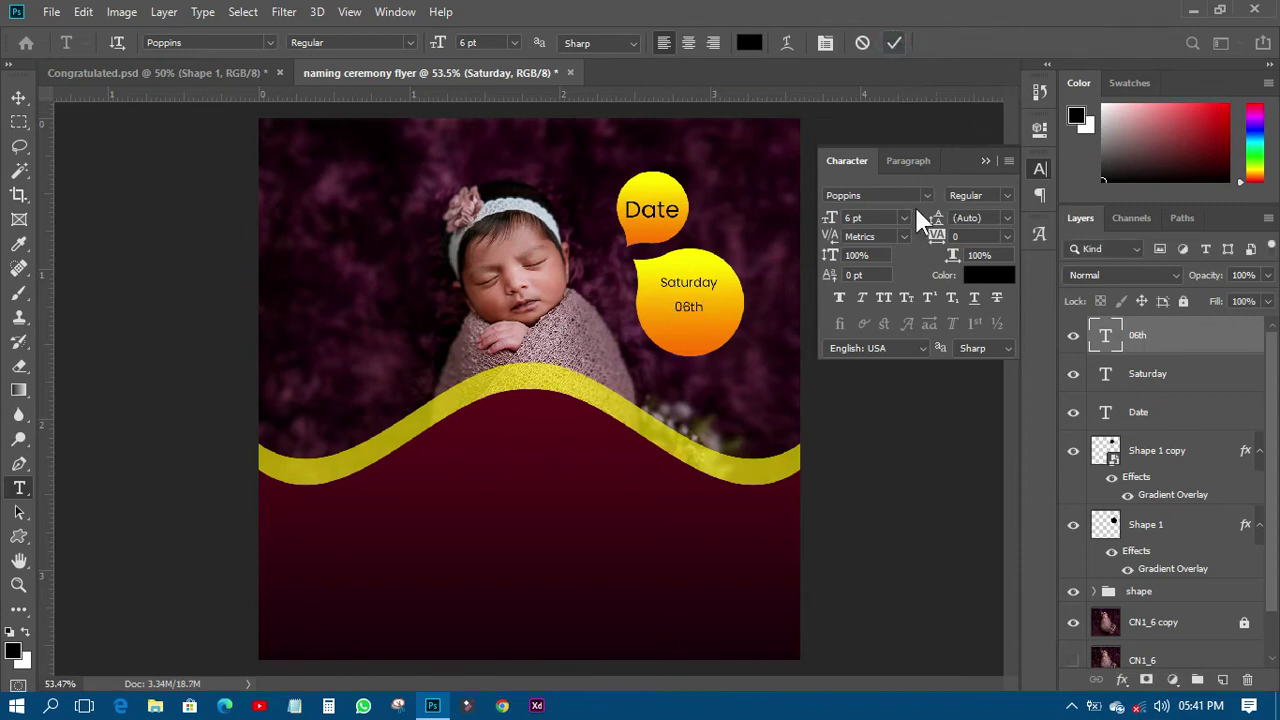
Set the 06th text to 18 pt and move it left and slightly down to fit inside the larger teardrop.
click(904, 217)
click(870, 370)
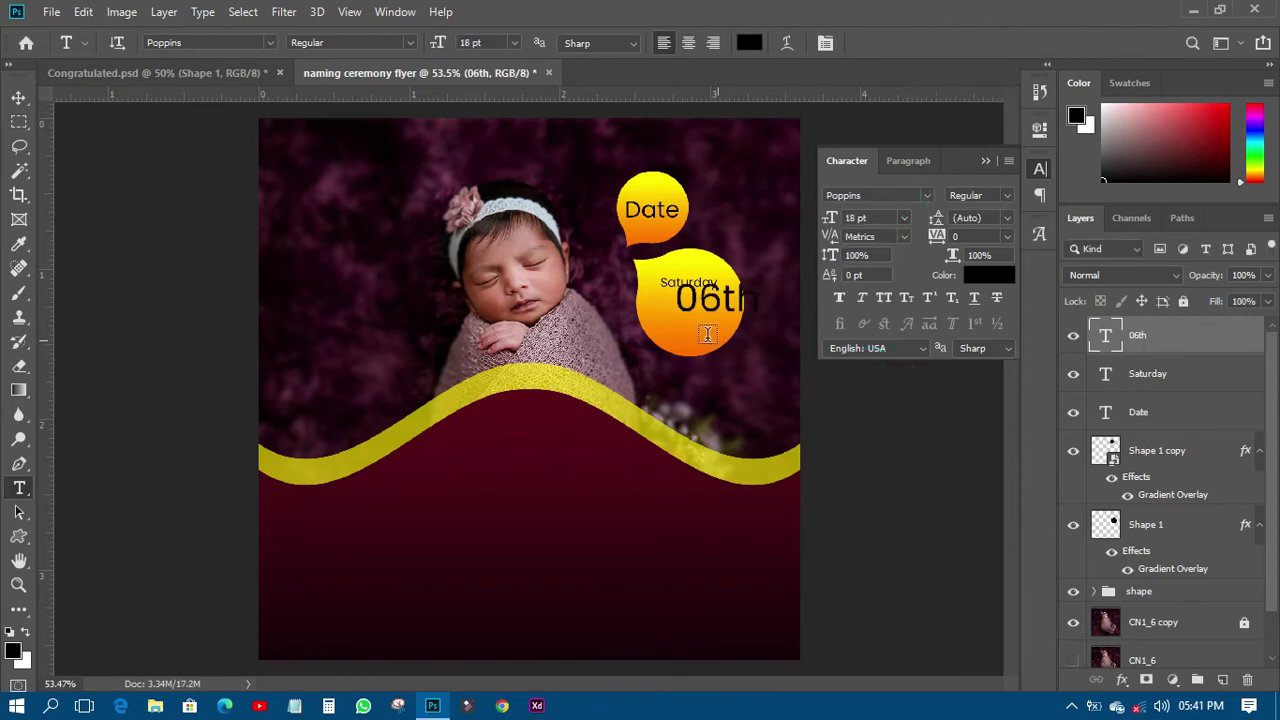
click(18, 97)
drag(748, 300, 713, 305)
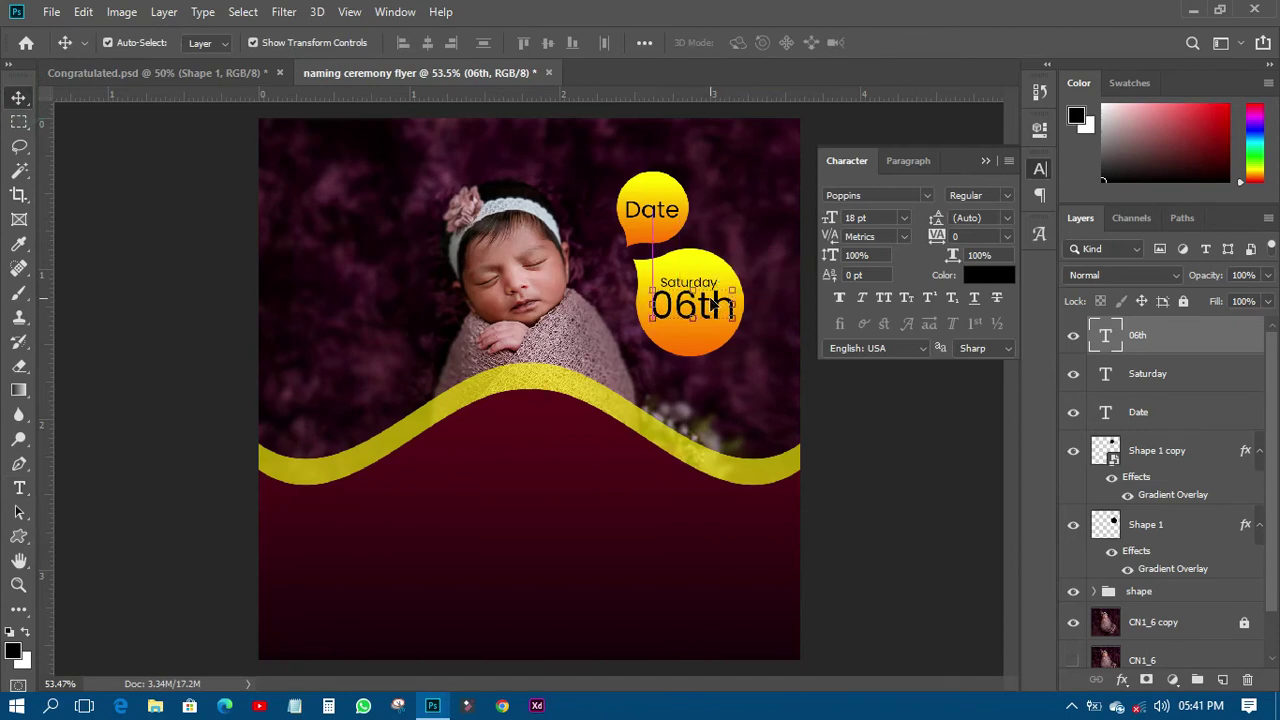
Compare with Congratulated.psd, make the "th" of 06th superscript, and set the whole 06th text to Bold.
click(240, 72)
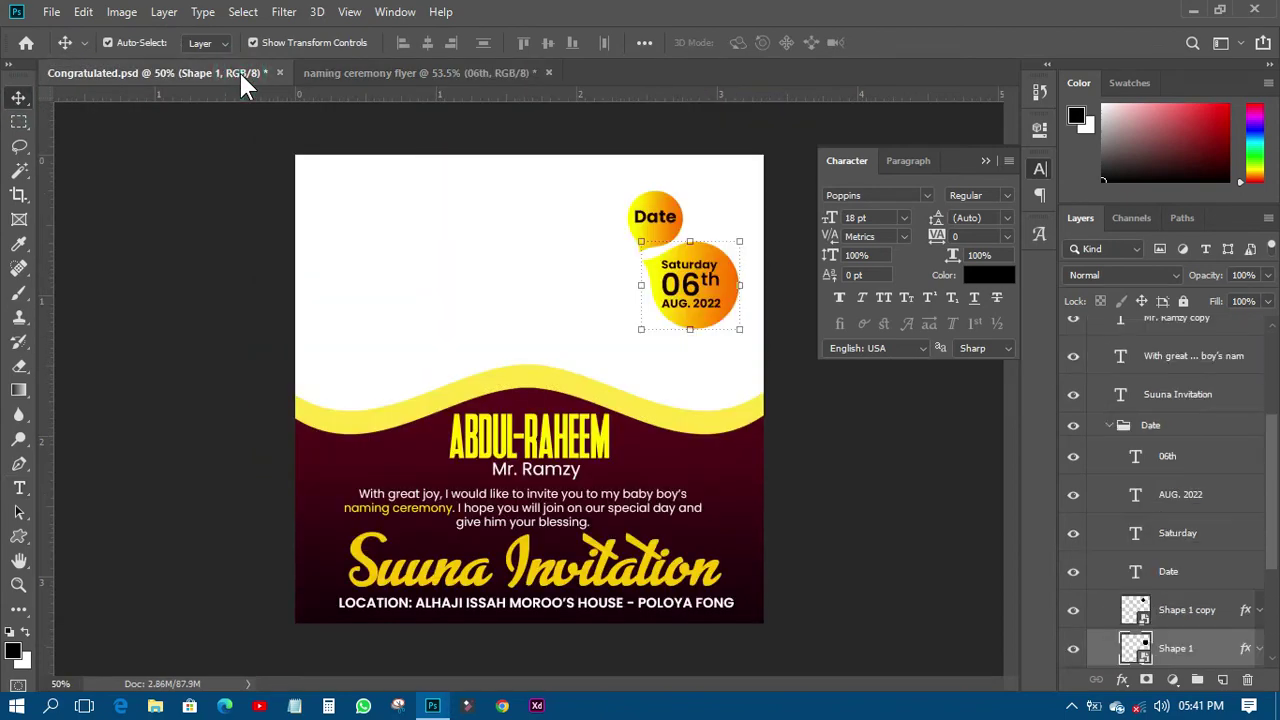
click(394, 72)
click(19, 487)
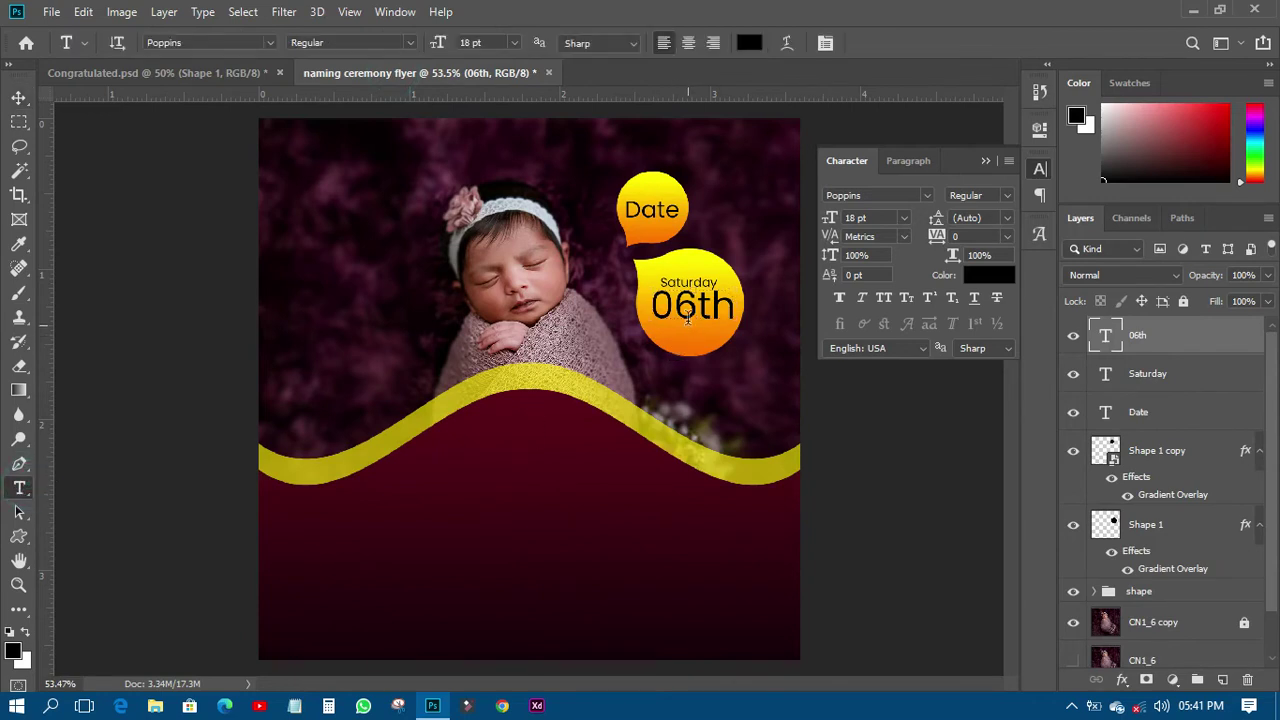
drag(694, 305, 736, 305)
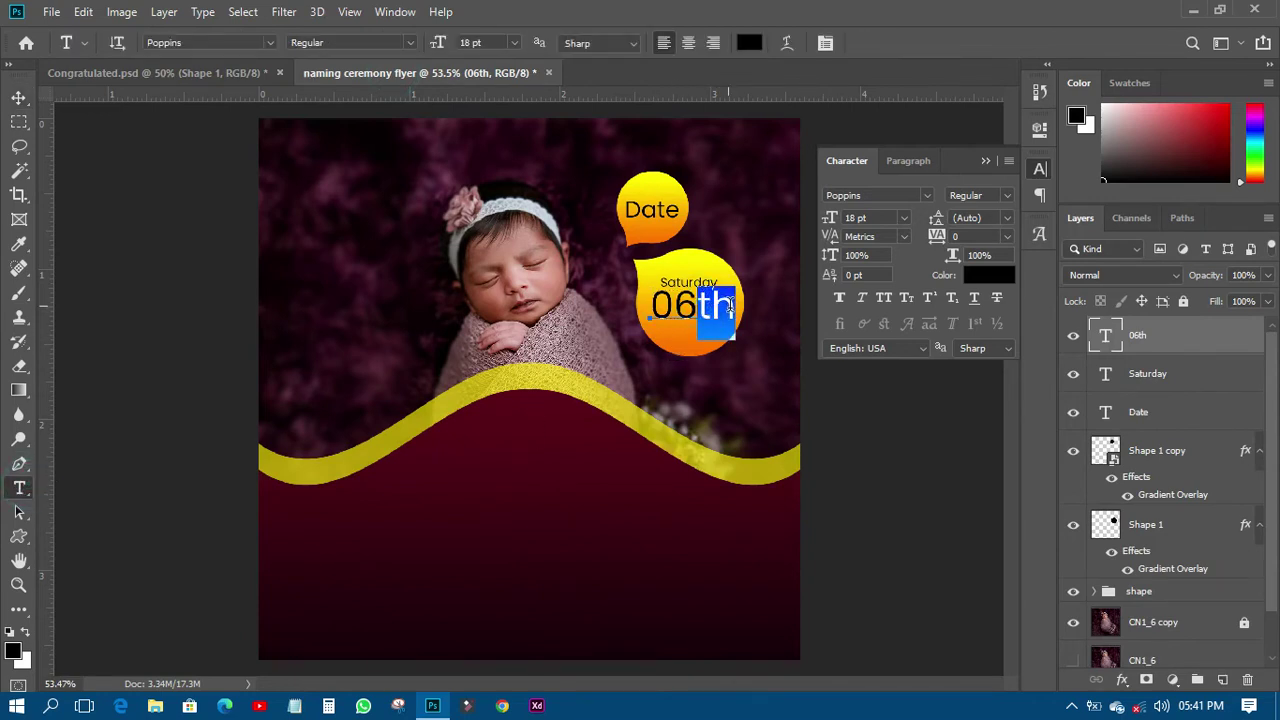
click(930, 303)
click(895, 36)
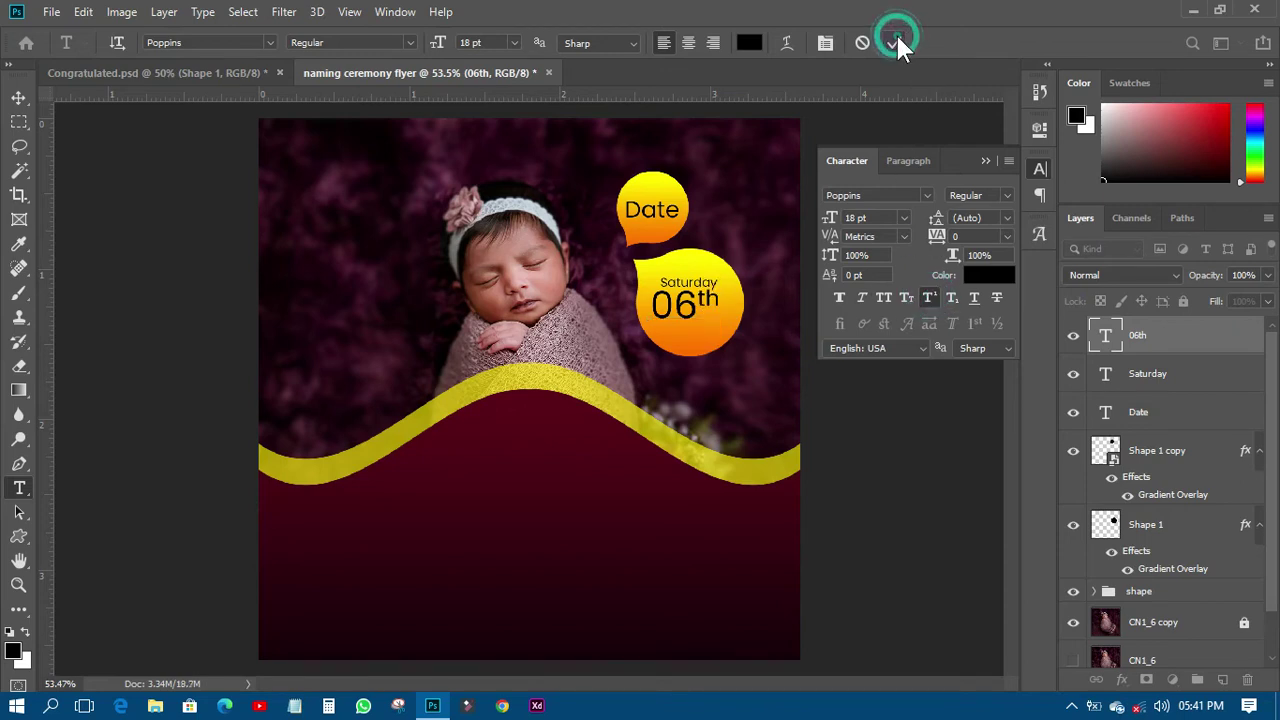
click(989, 196)
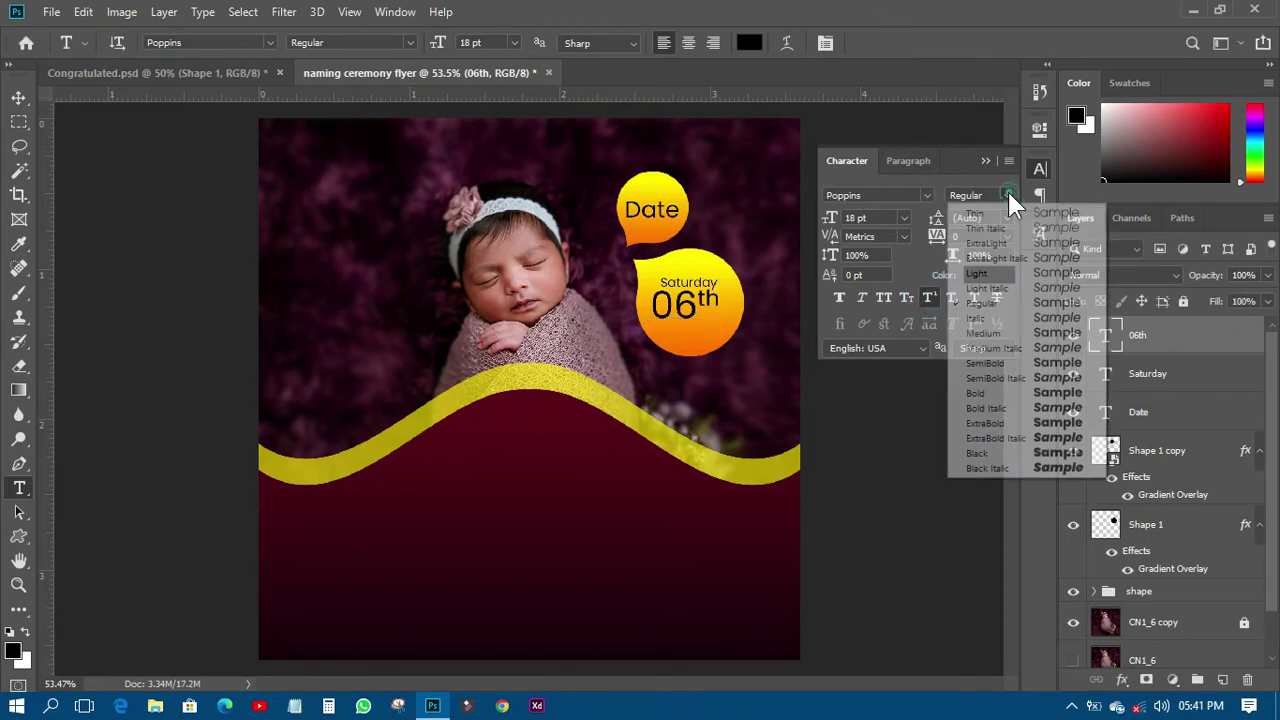
click(984, 391)
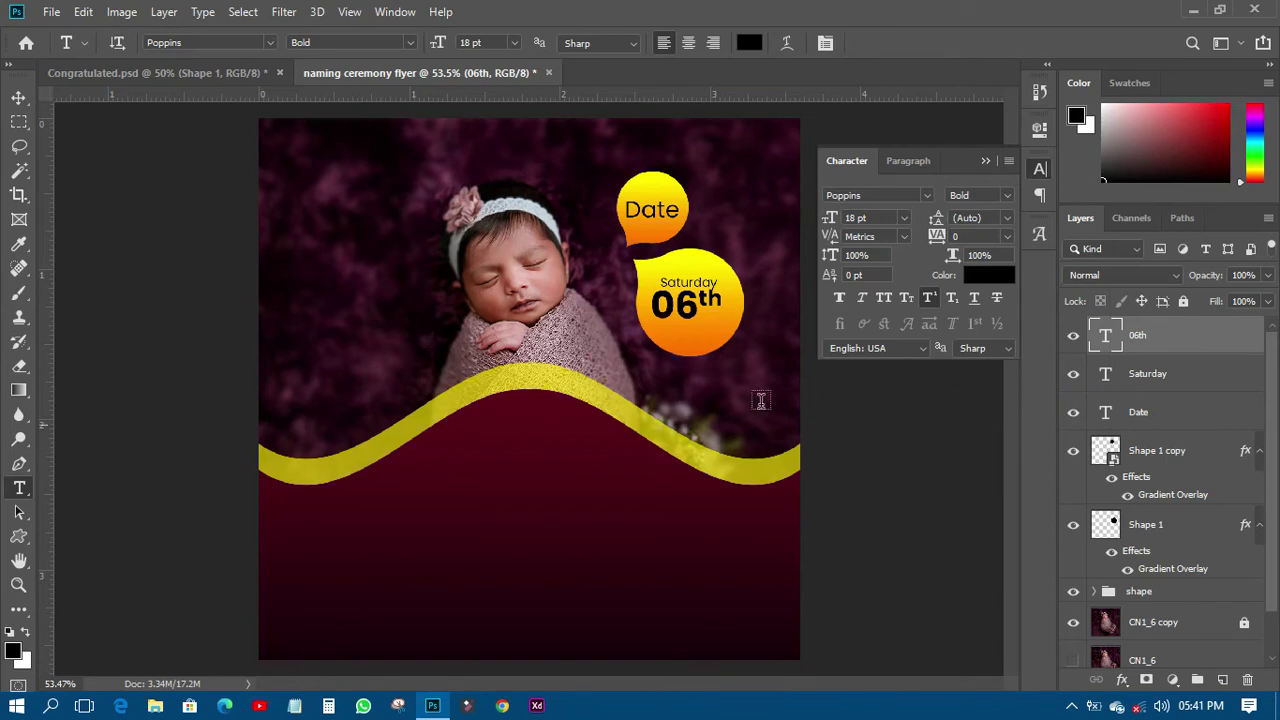
Add the text "Aug. 2022" below 06th and move it left over the lower part of the larger teardrop.
click(674, 340)
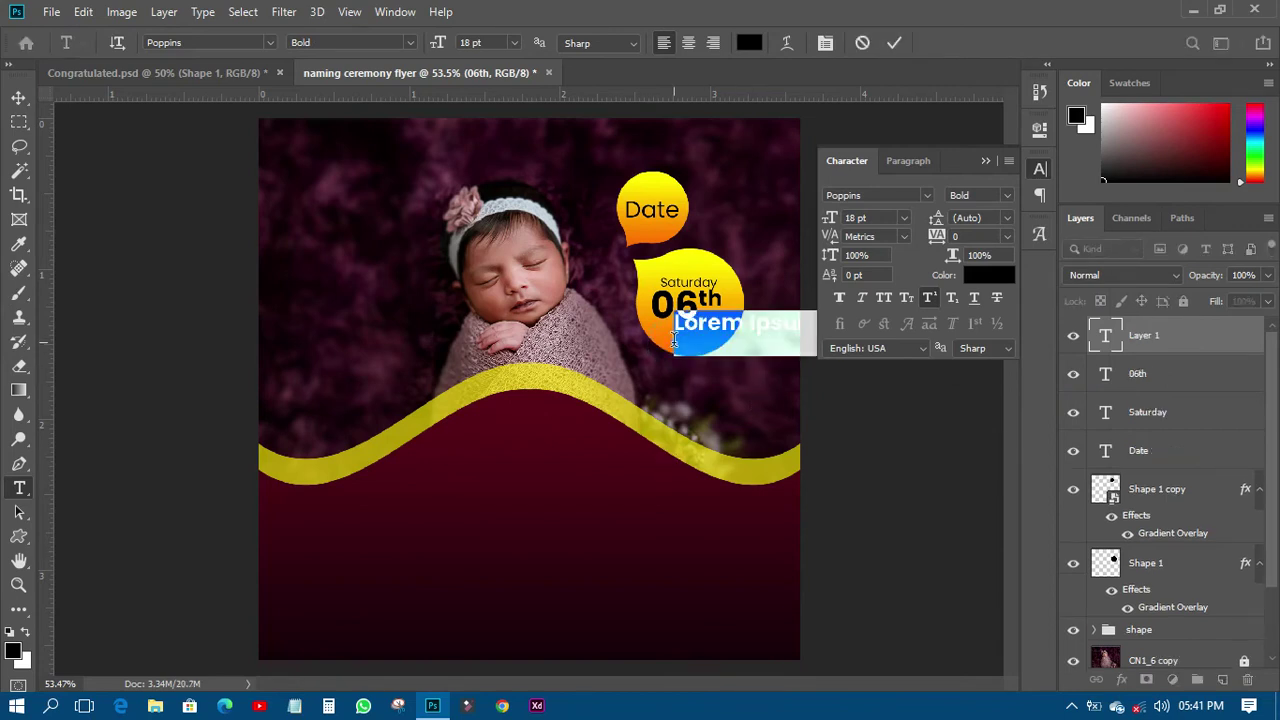
text(Aug. 2022)
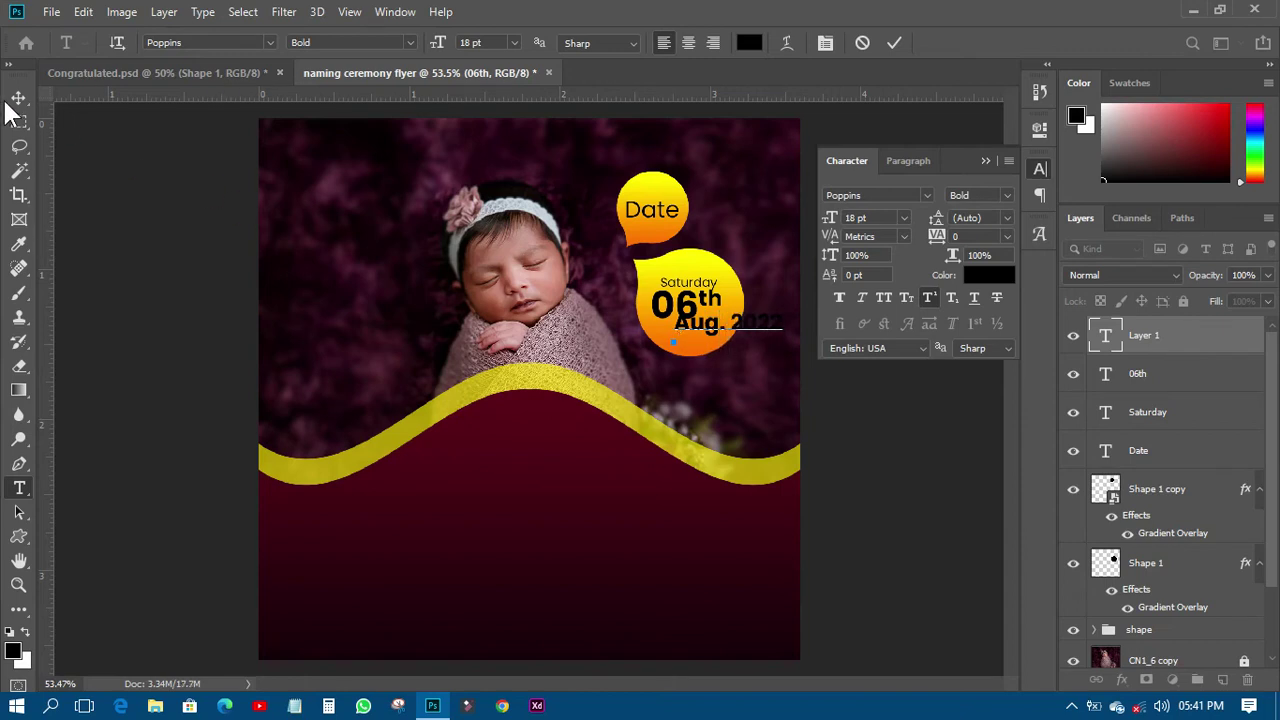
click(18, 98)
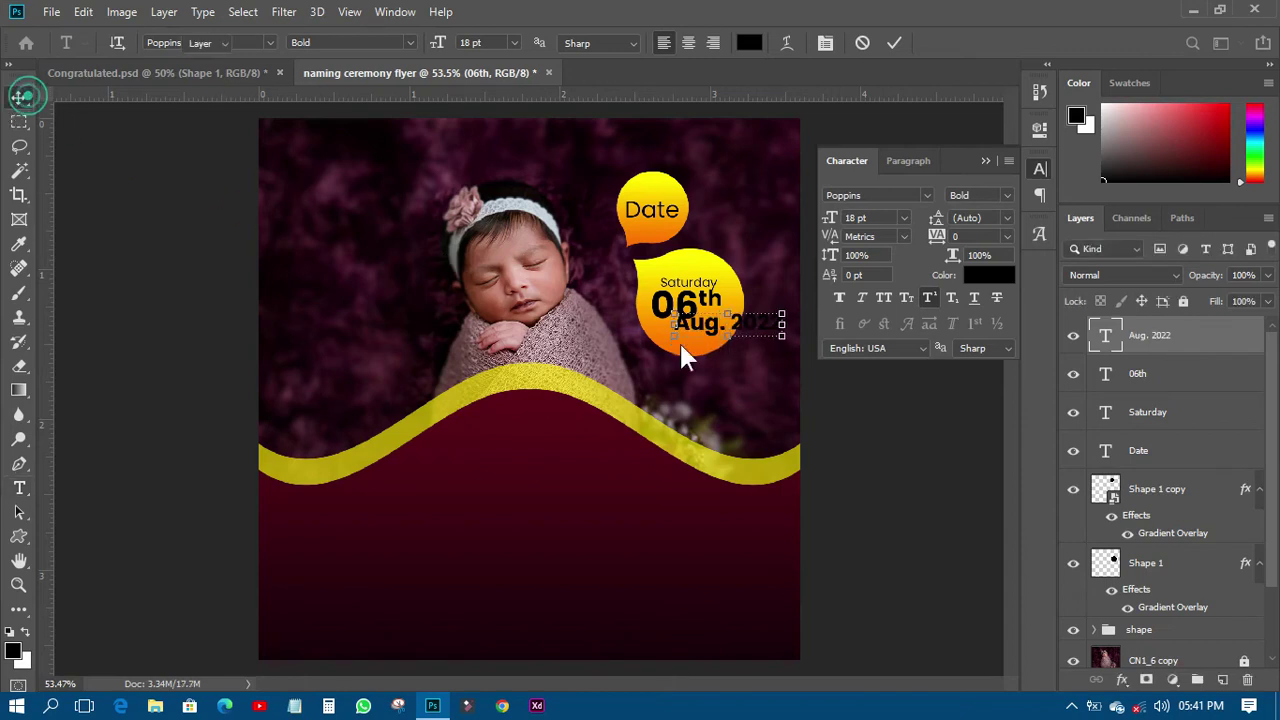
drag(765, 332, 728, 336)
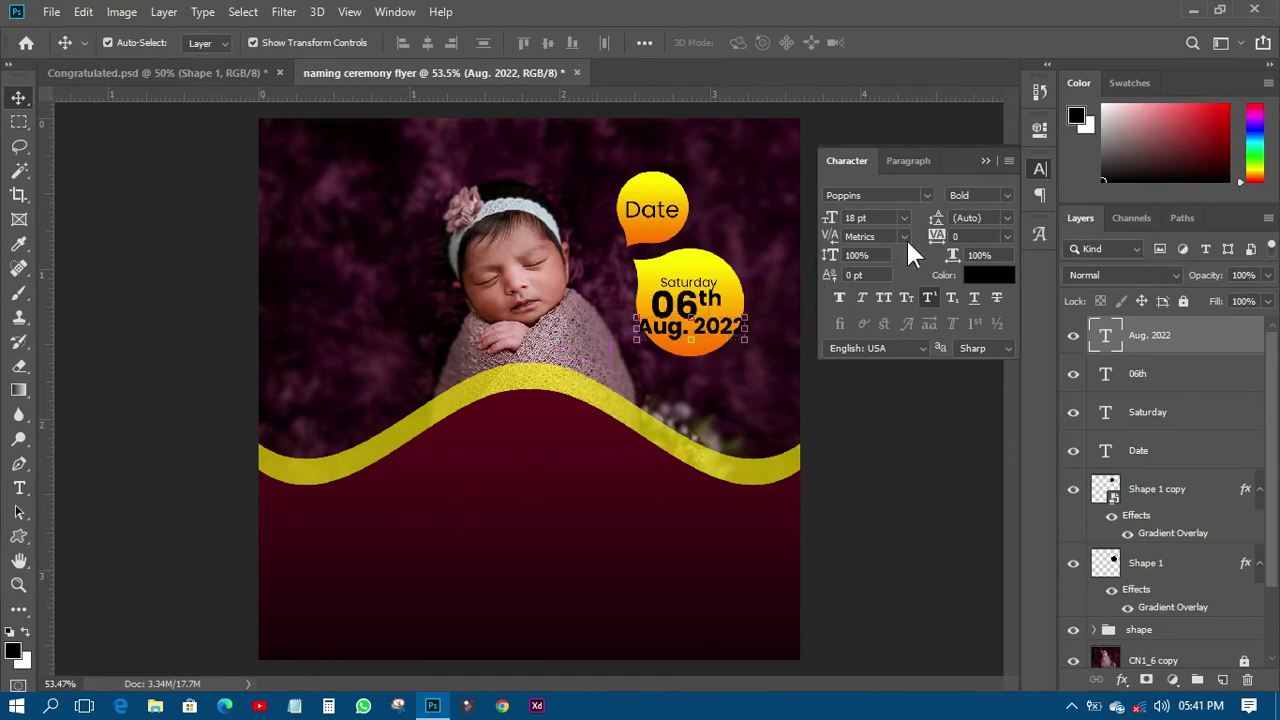
Set the Aug. 2022 text to 11 pt, centre it beneath 06th, and deselect it.
click(903, 218)
click(875, 312)
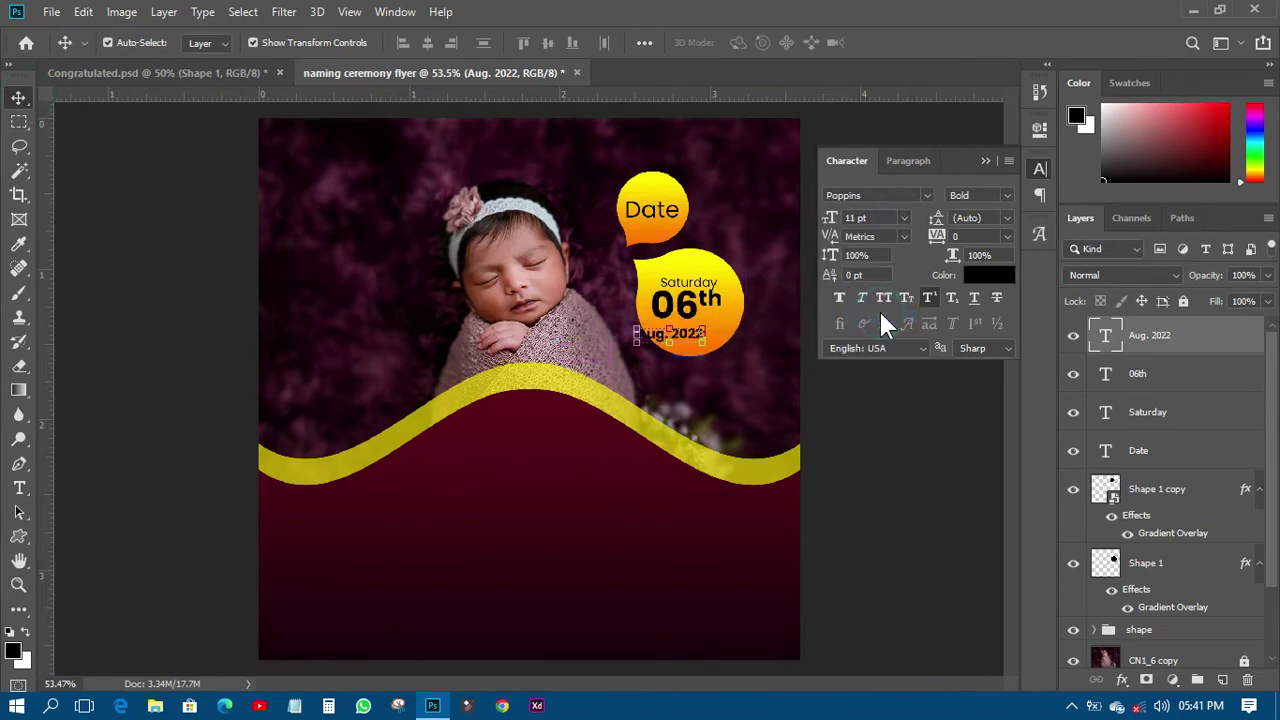
mouse_move(702, 330)
mouse_down()
mouse_move(684, 332)
mouse_move(713, 333)
mouse_up()
click(845, 403)
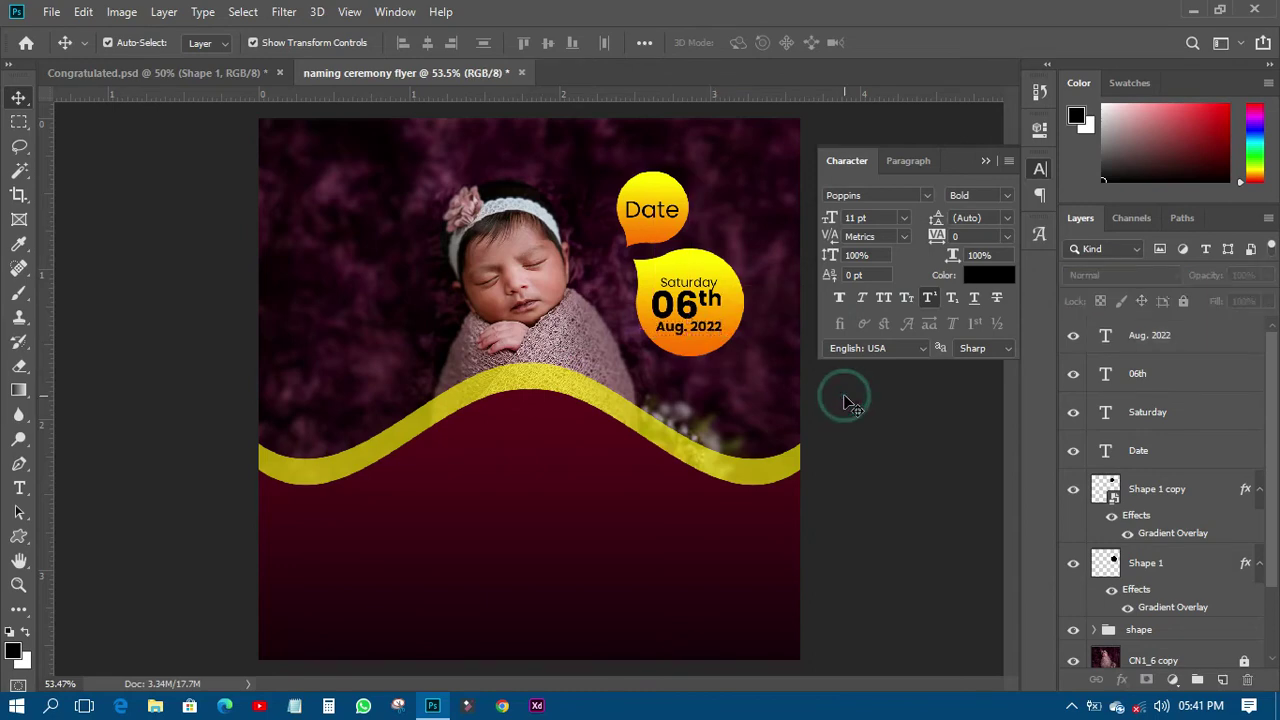
Save the flyer to the Desktop as a Photoshop file named naming ceremony flyer.
key(ctrl+s)
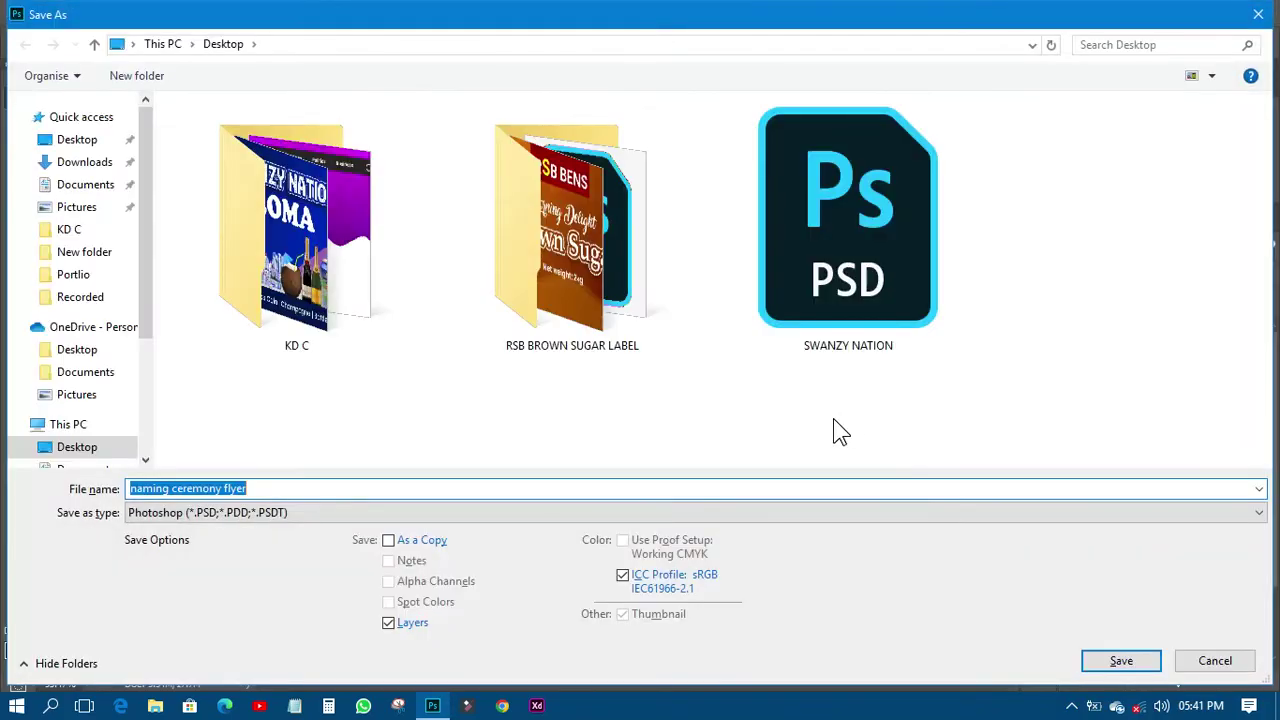
key(Return)
key(Return)
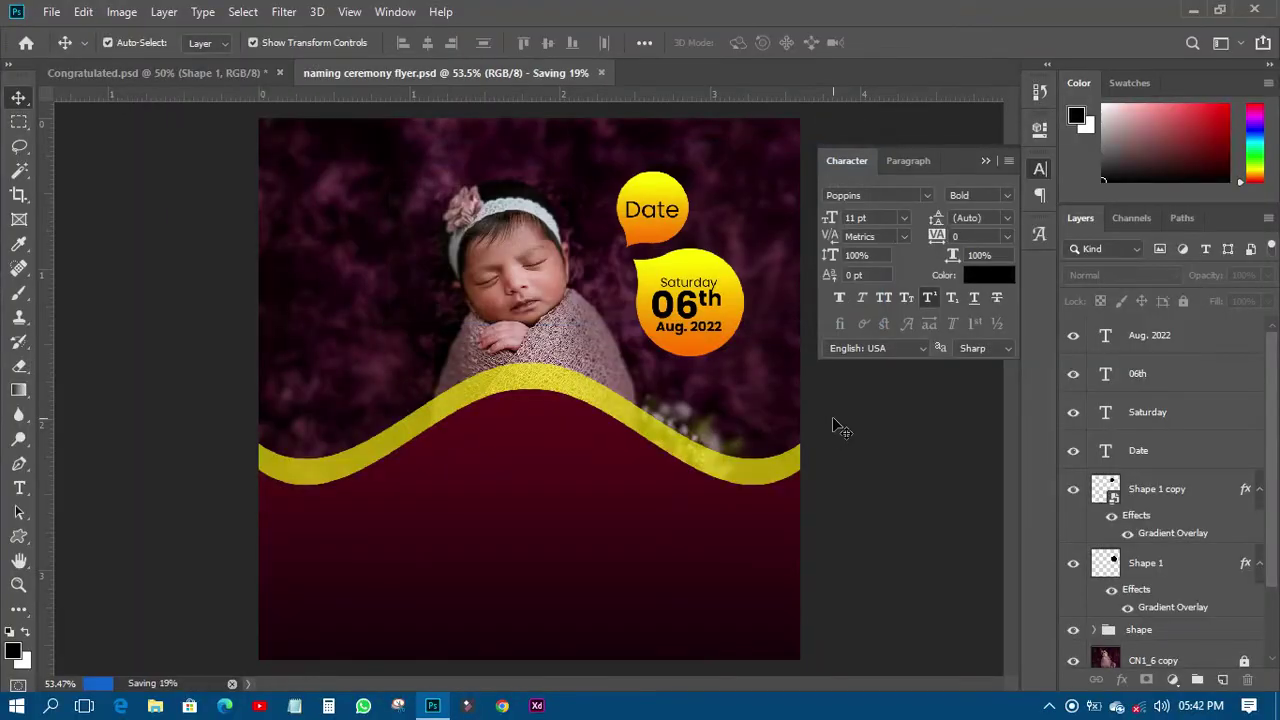
Set the Date text in the small teardrop to the SemiBold font style and deselect it.
click(668, 210)
click(1007, 195)
click(988, 364)
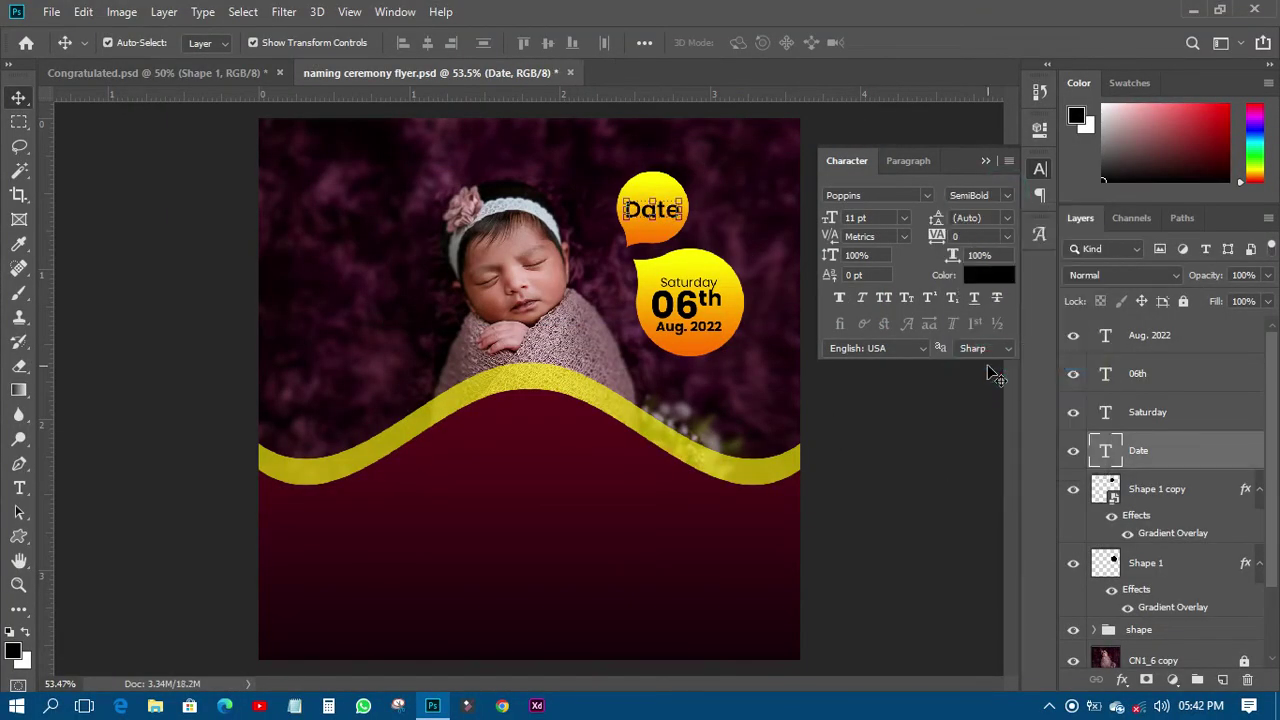
click(858, 443)
Set the Saturday text to SemiBold at 8 pt, recentre it above 06th, and save the flyer.
click(709, 285)
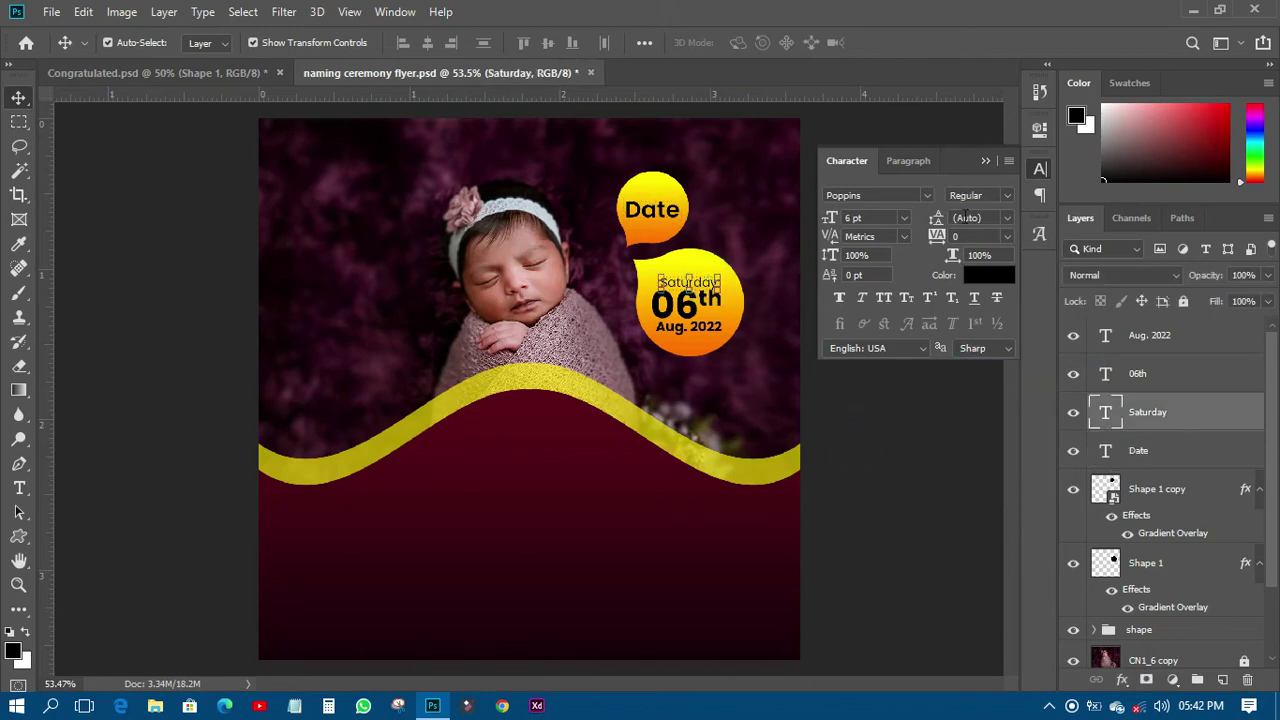
click(1007, 195)
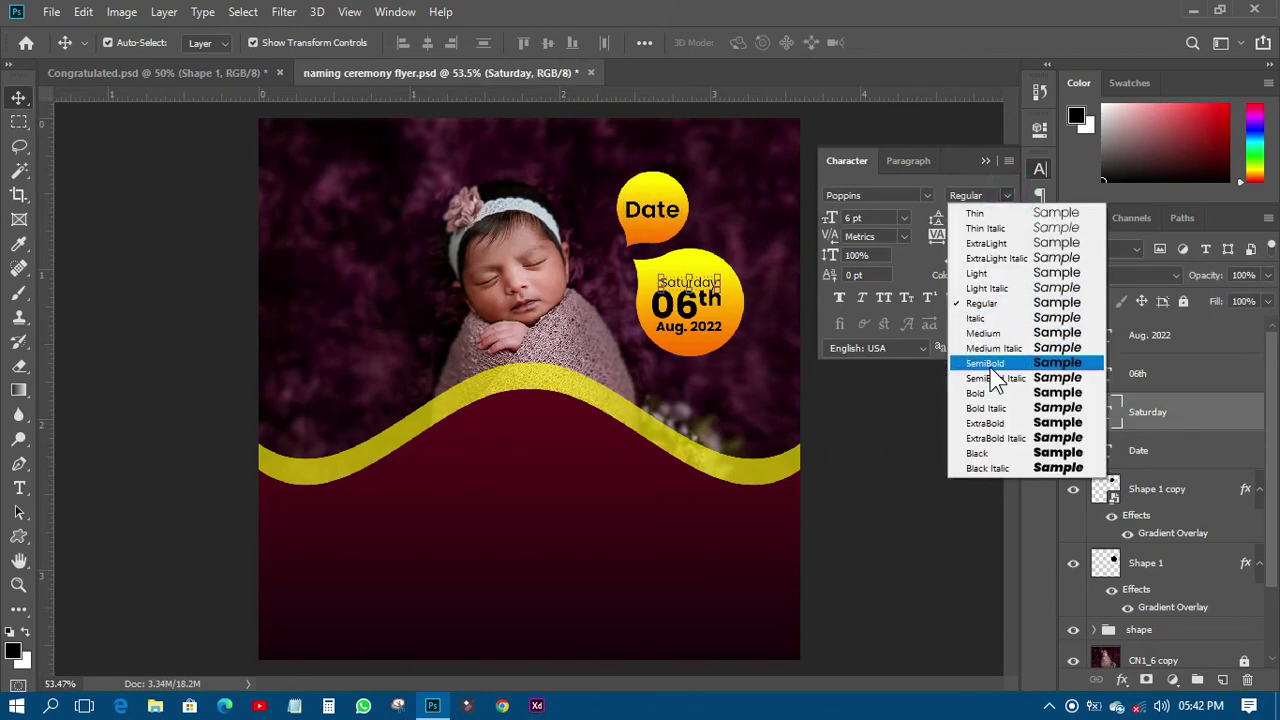
click(990, 364)
click(901, 217)
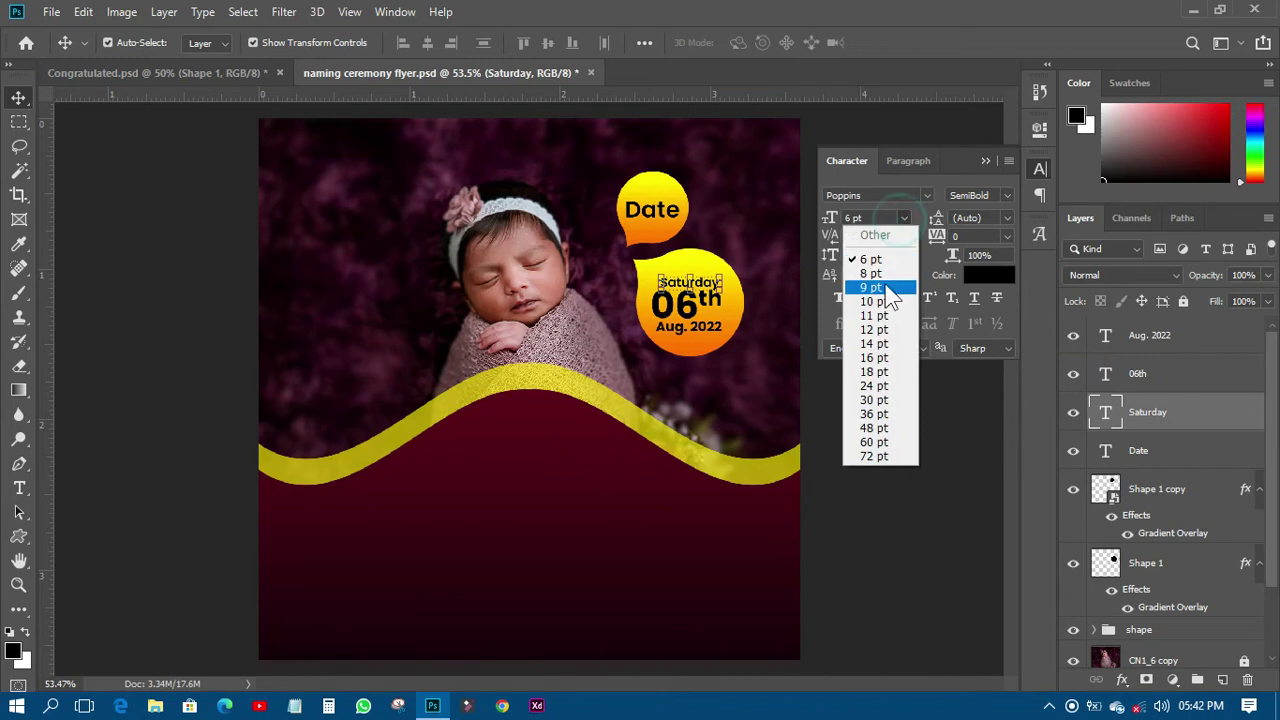
click(880, 266)
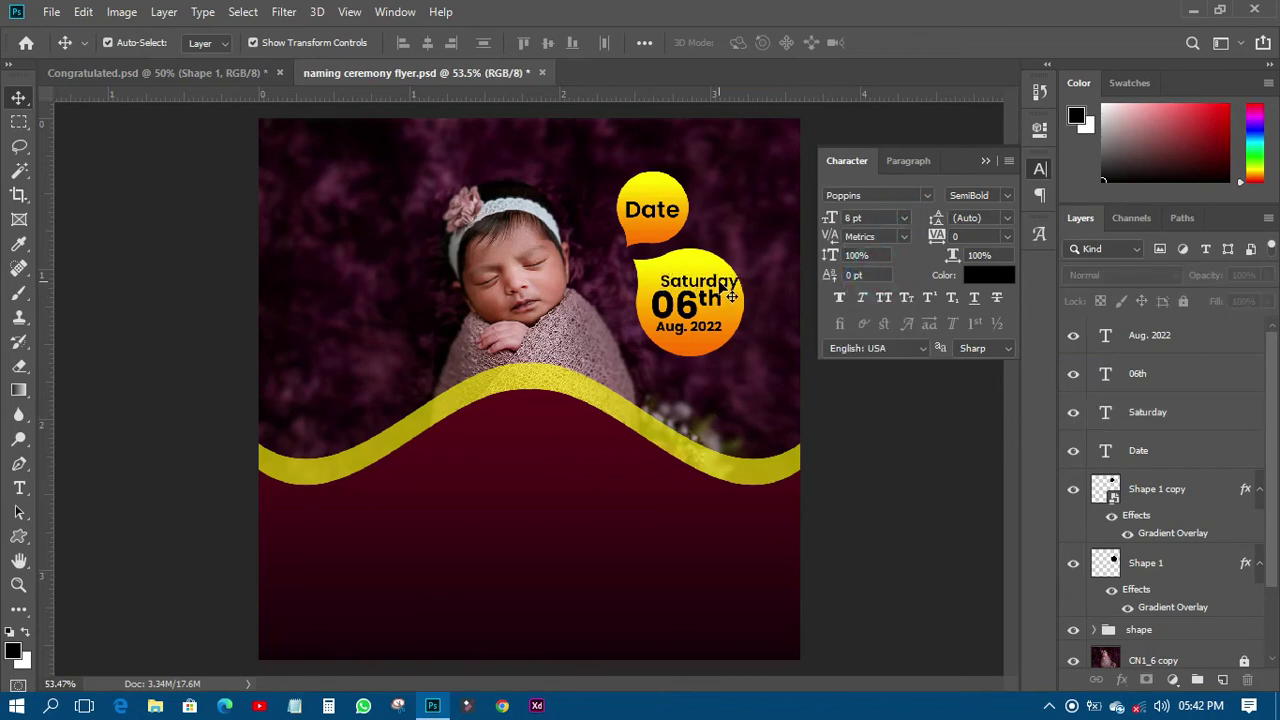
drag(719, 285, 710, 283)
key(ctrl+s)
Switch to the Congratulated document and hide its Date group along with both teardrop shapes.
click(224, 70)
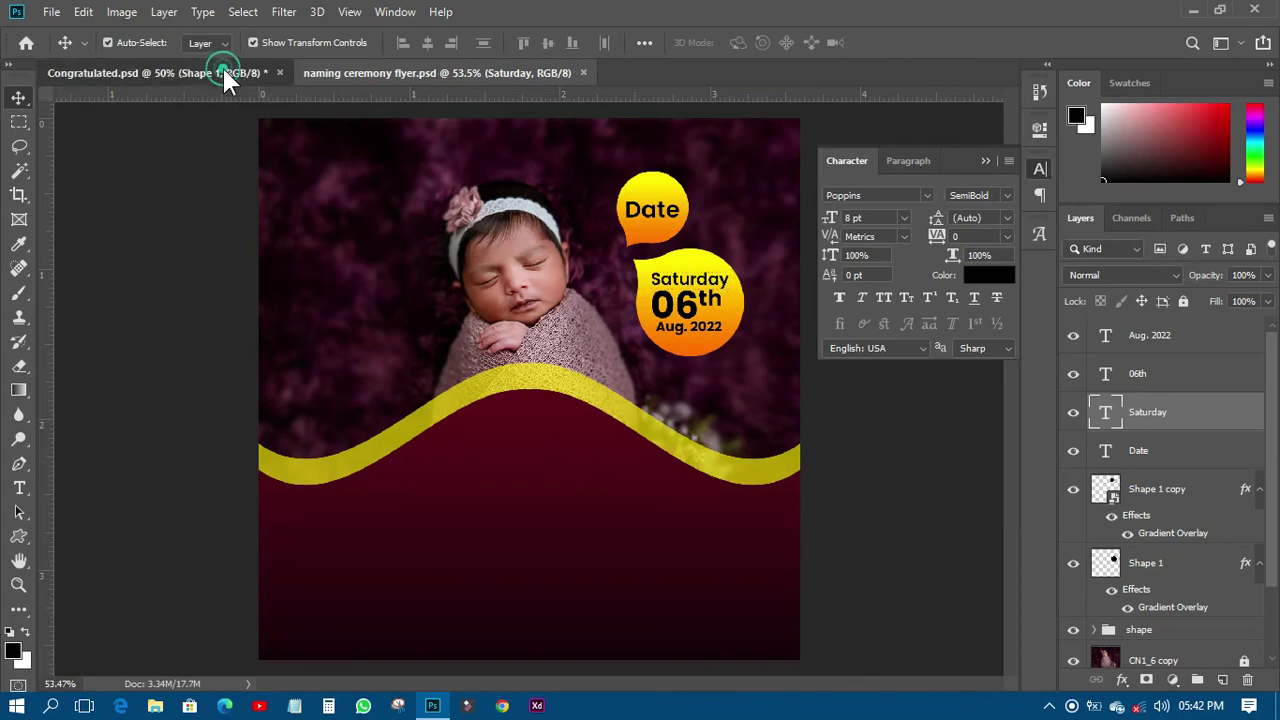
click(1073, 648)
click(1073, 610)
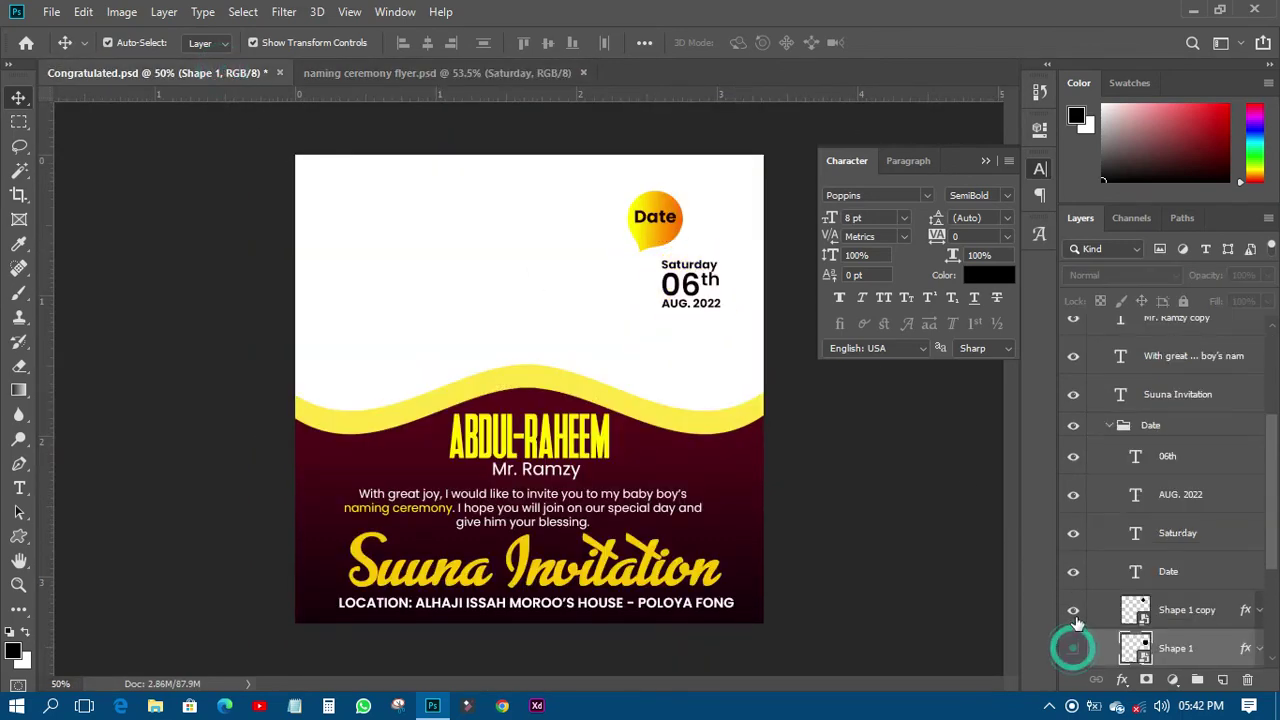
click(656, 220)
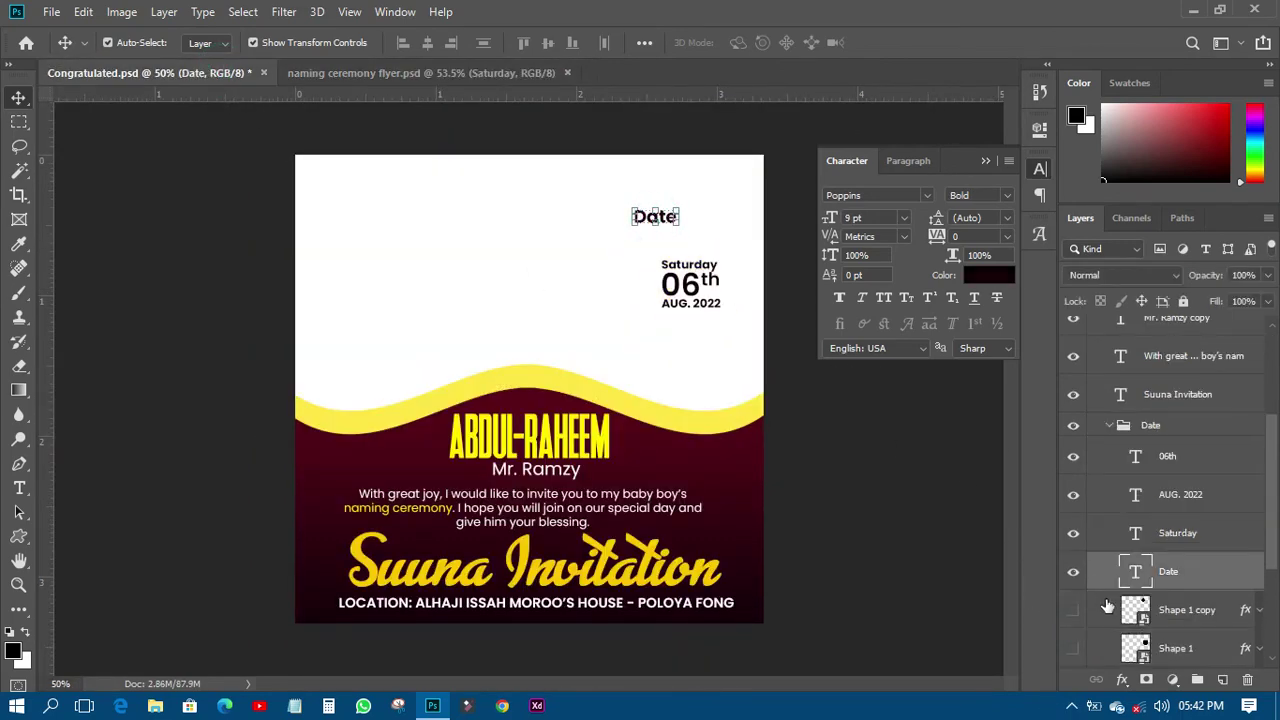
drag(1073, 565, 1073, 430)
click(1073, 428)
click(1040, 168)
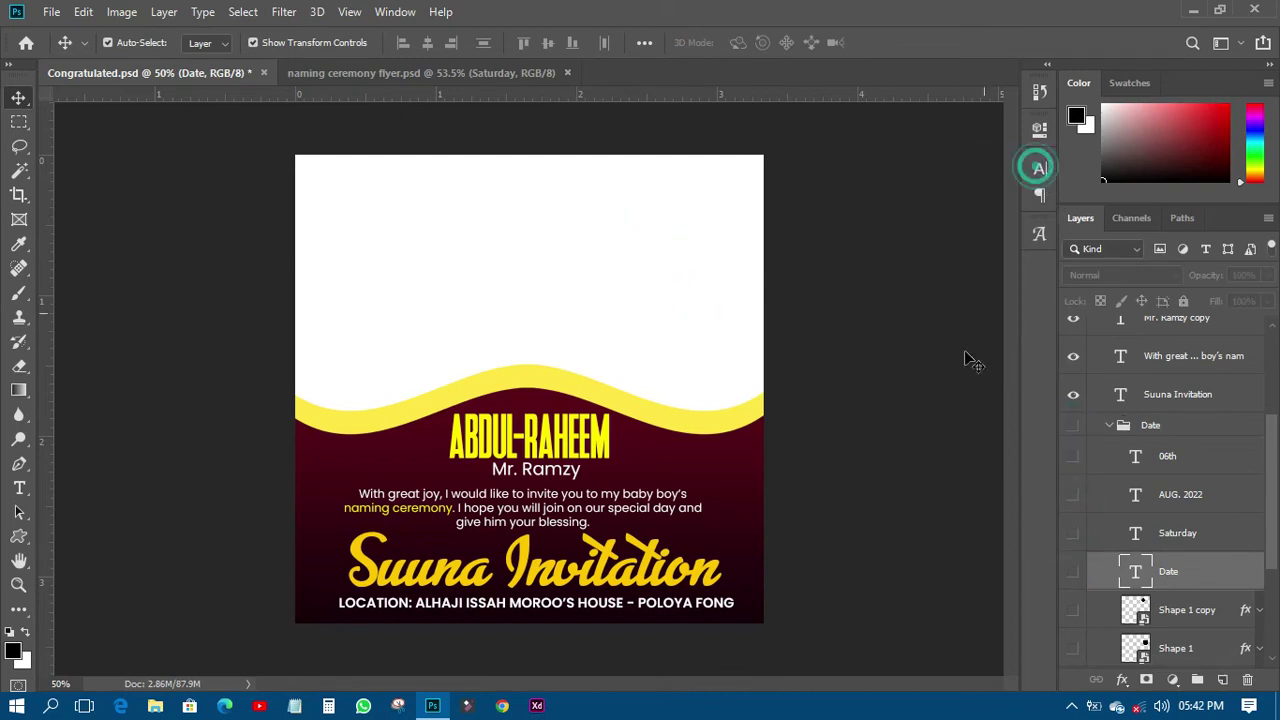
click(948, 390)
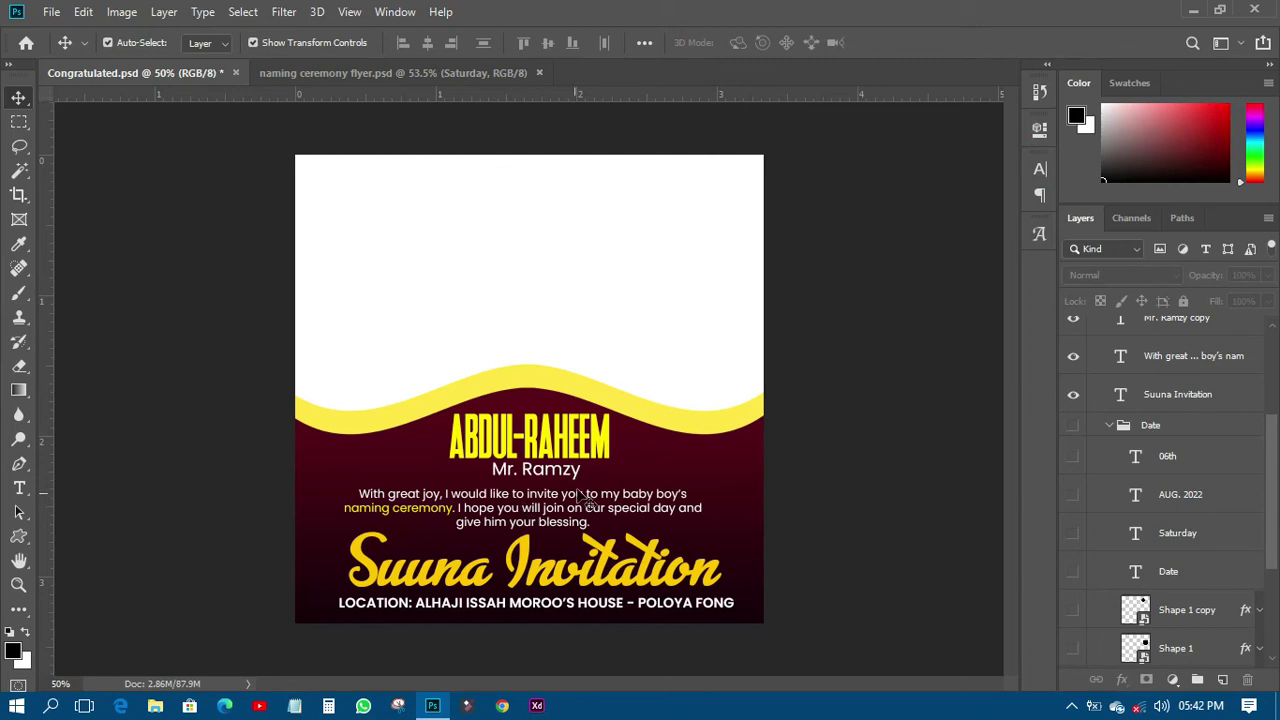
Copy the two name lines, invitation message, Suuna Invitation and location text layers from group 23 into the flyer, placed on the maroon panel.
click(563, 432)
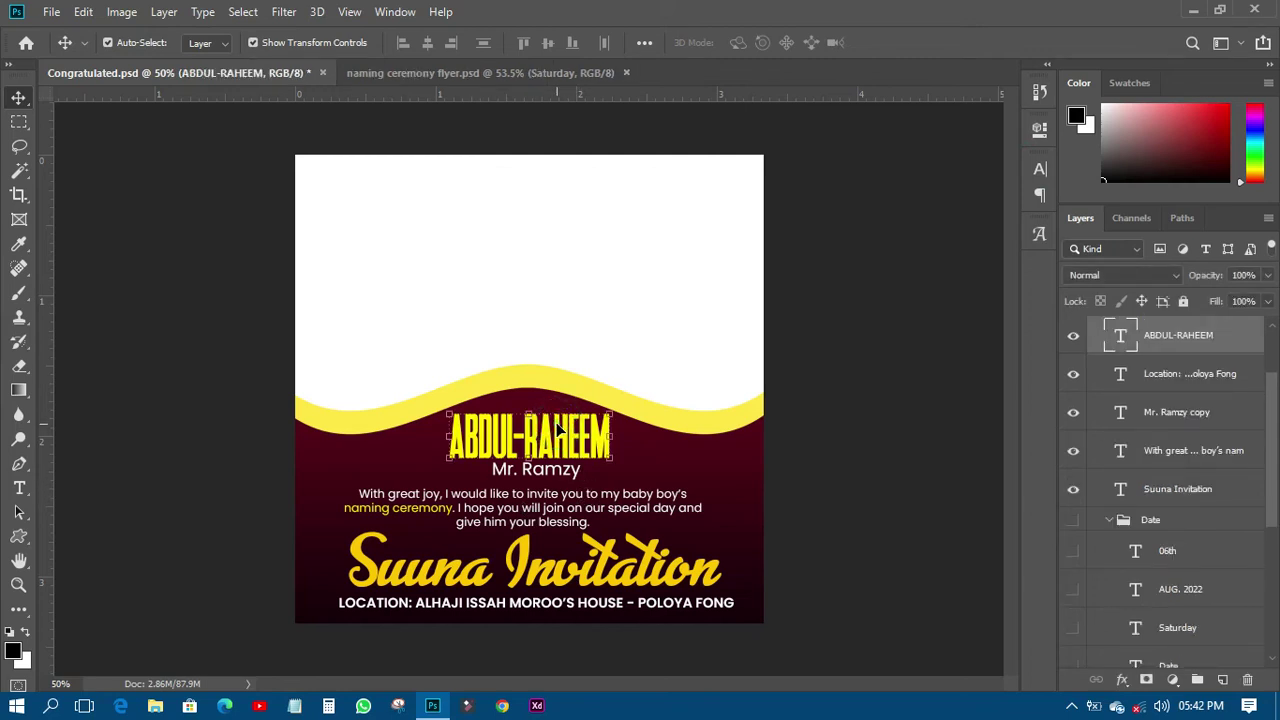
scroll(1122, 553, up, 2)
click(1132, 399)
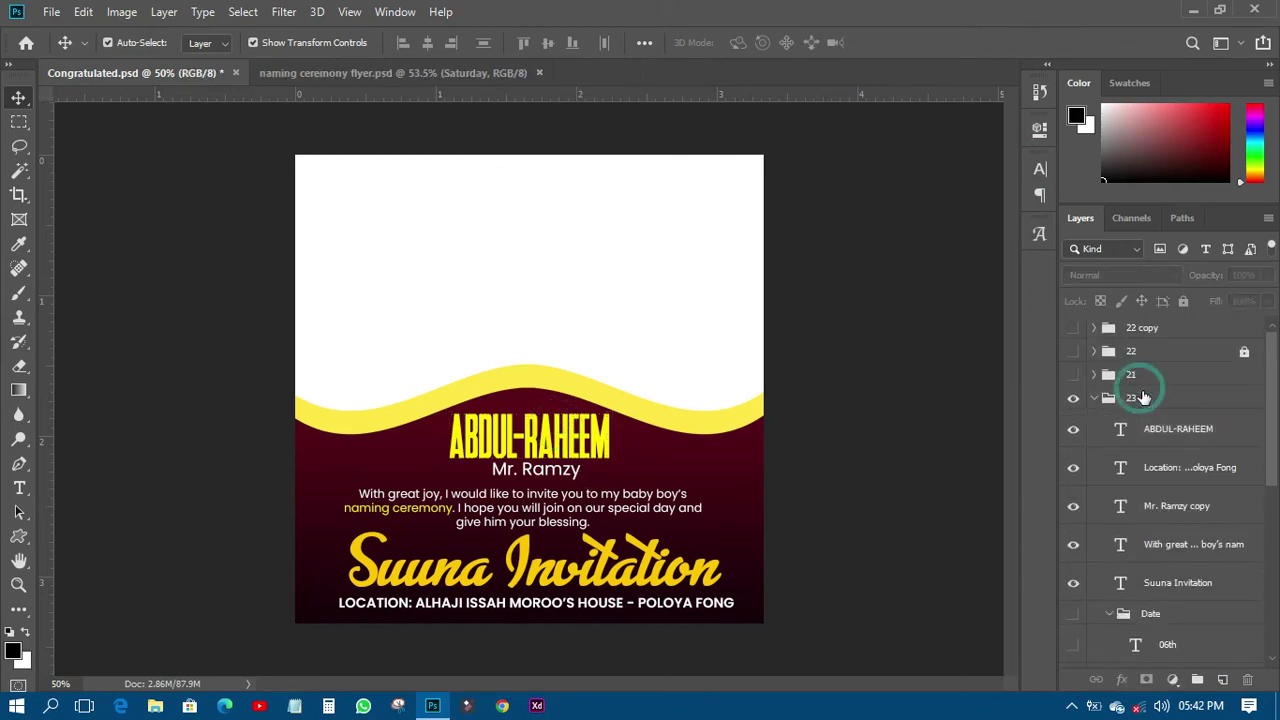
click(1074, 400)
click(1074, 400)
click(1150, 432)
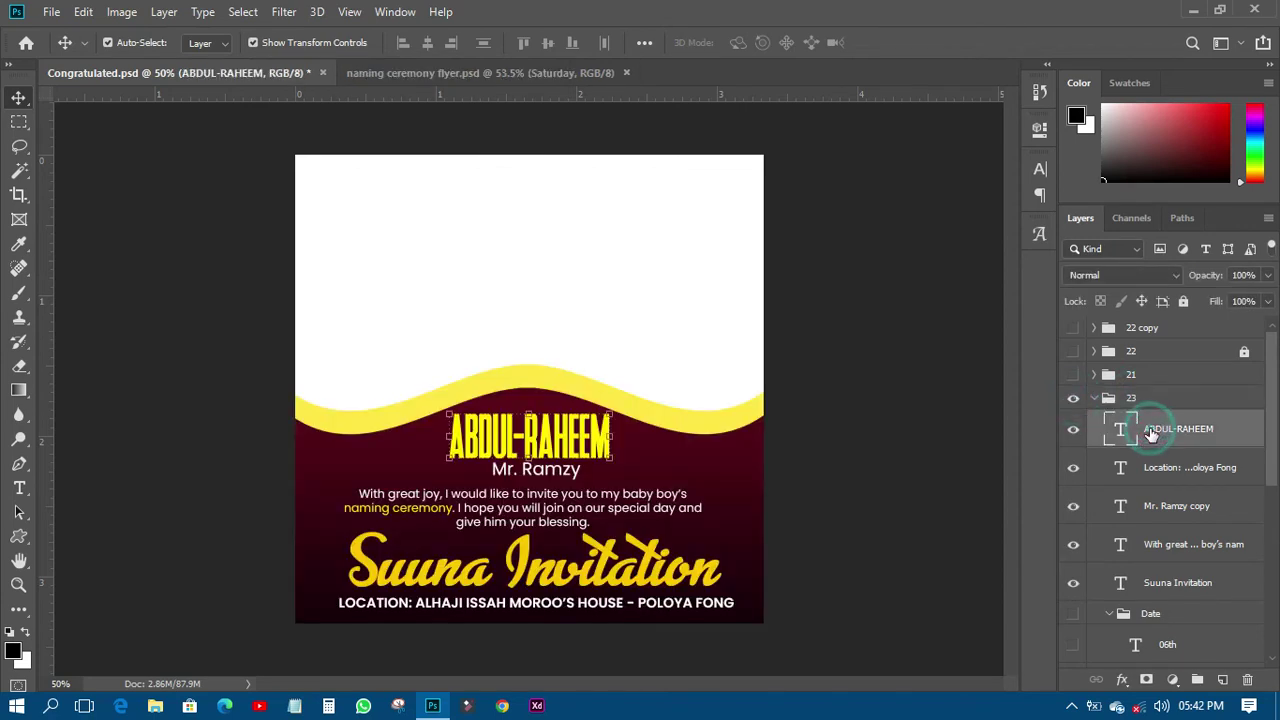
shift+click(1145, 585)
drag(618, 530, 571, 548)
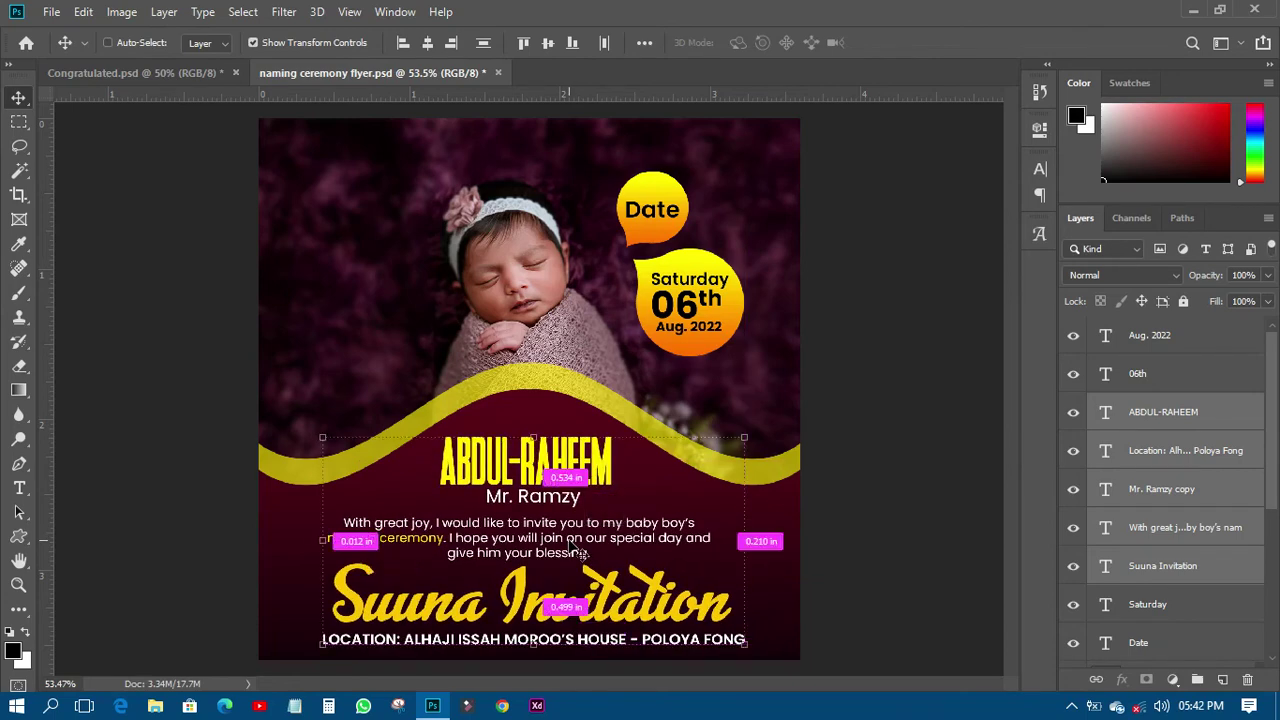
click(856, 341)
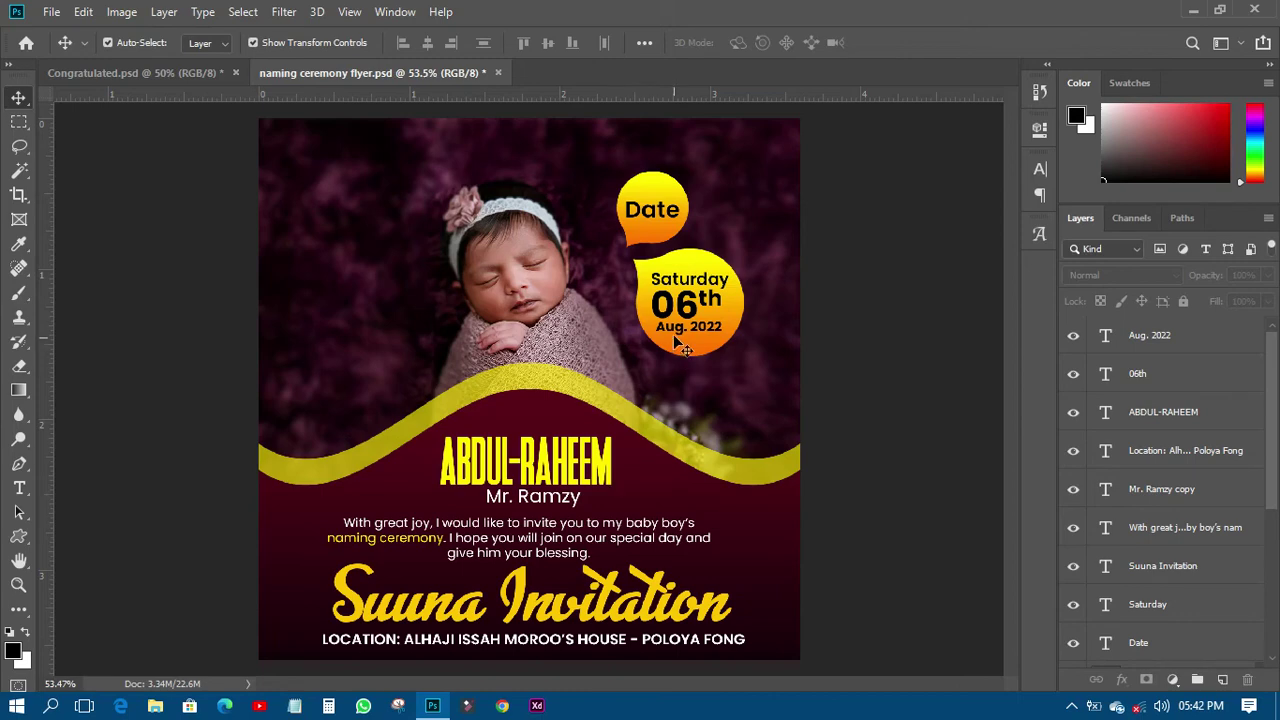
Examine the font, style, size and colour settings of the name, message, Suuna Invitation and location texts.
click(688, 303)
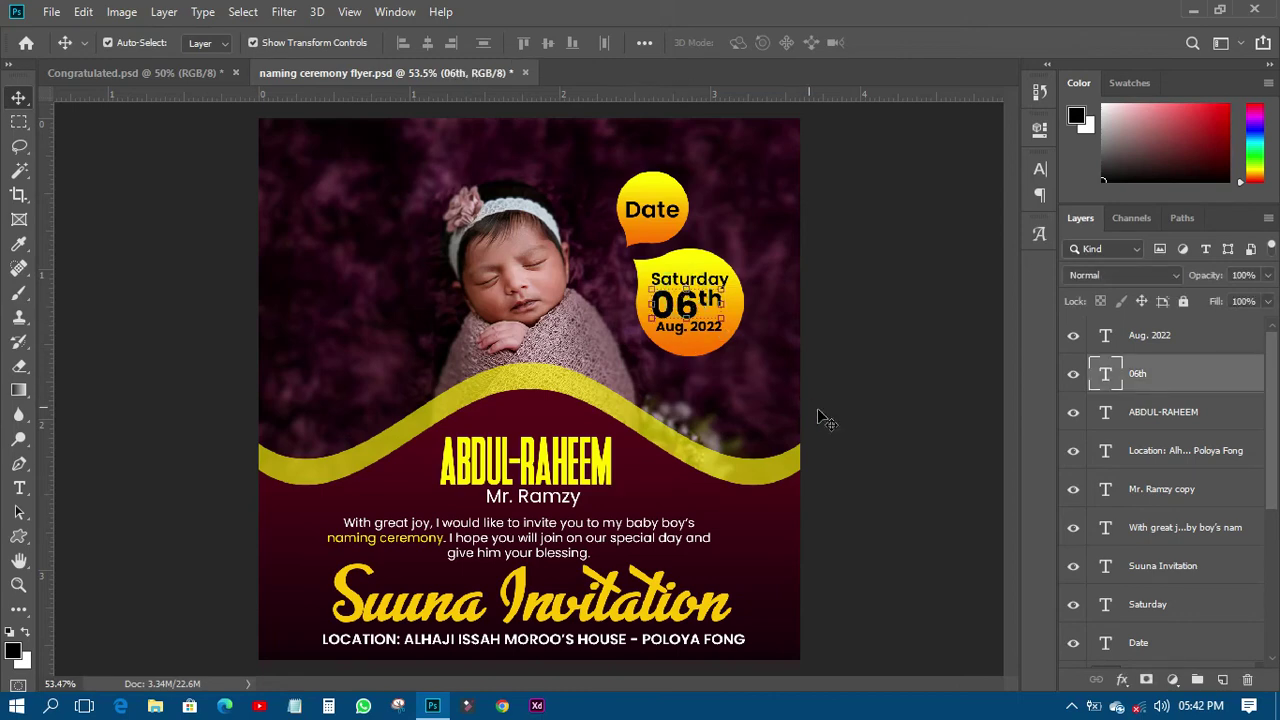
click(880, 425)
key(alt+[)
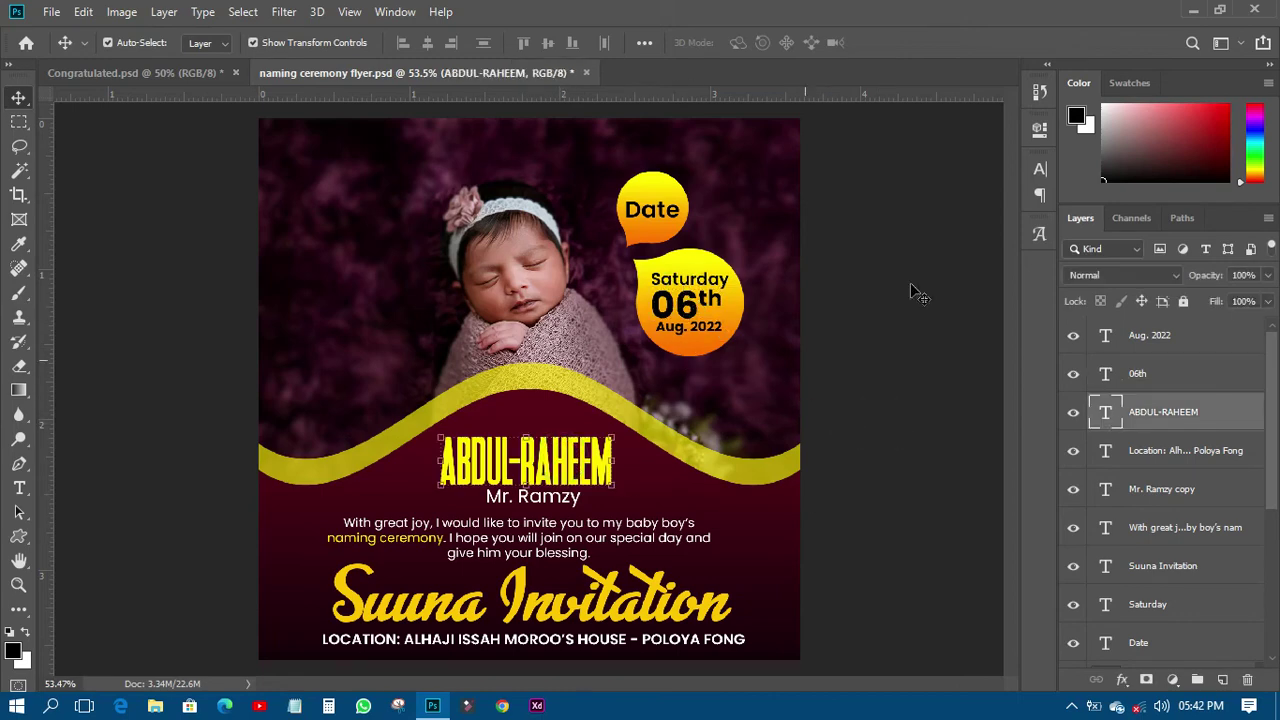
click(1027, 169)
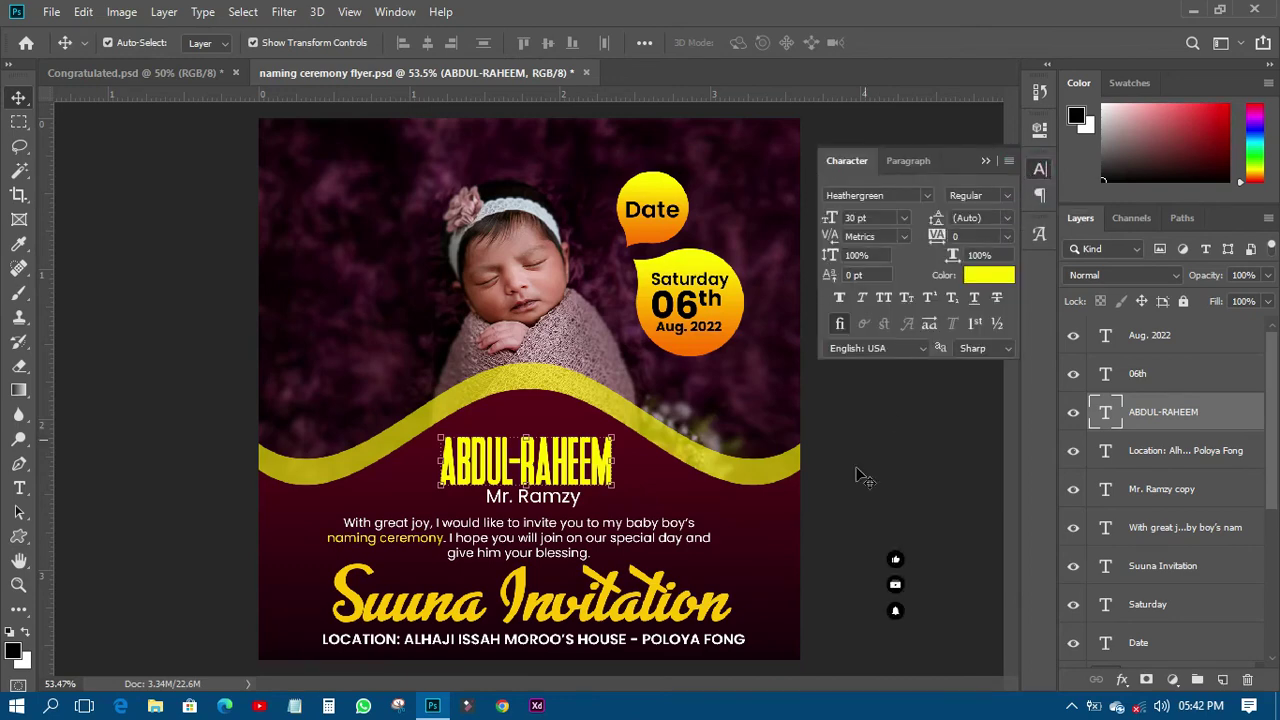
click(848, 530)
click(514, 494)
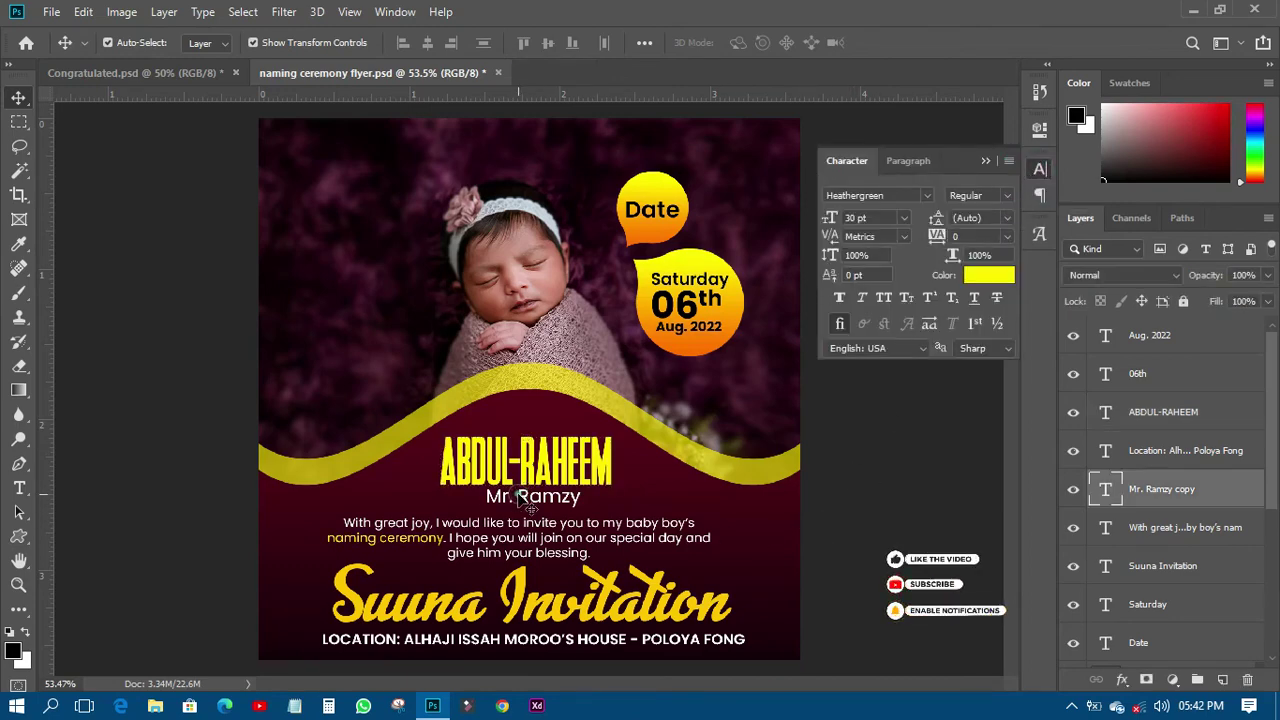
click(886, 505)
click(571, 527)
click(896, 528)
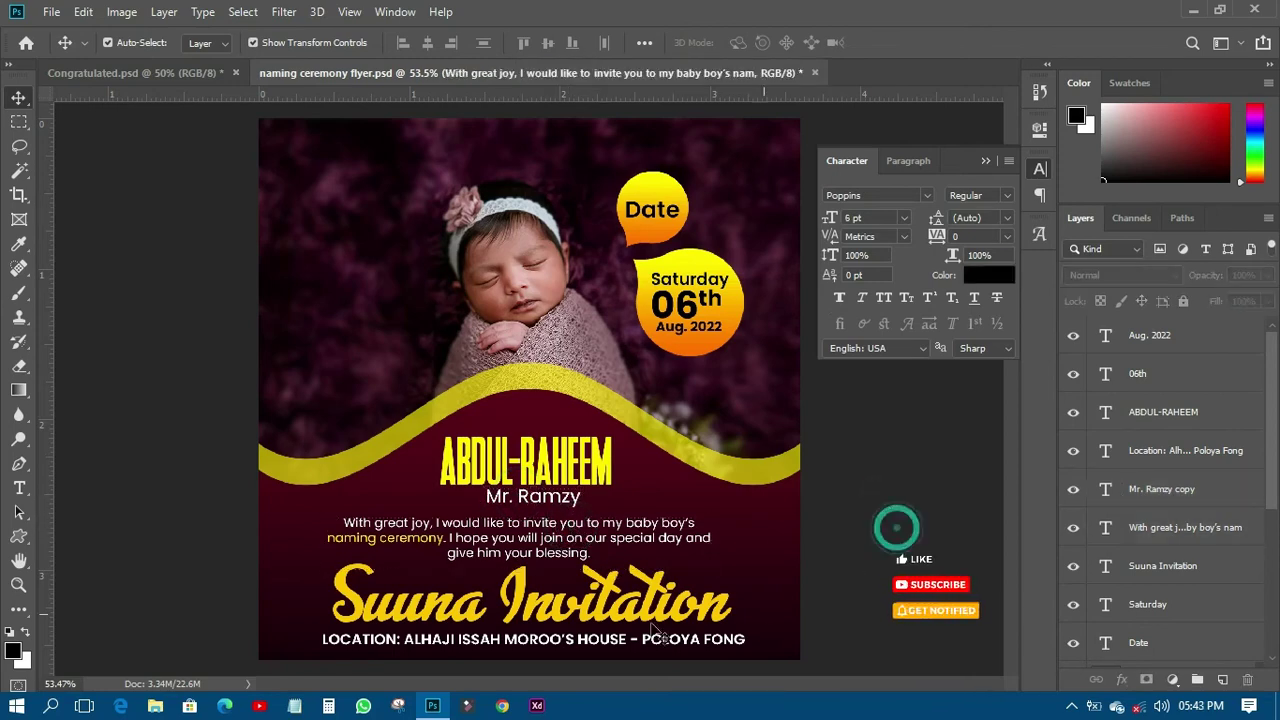
click(640, 618)
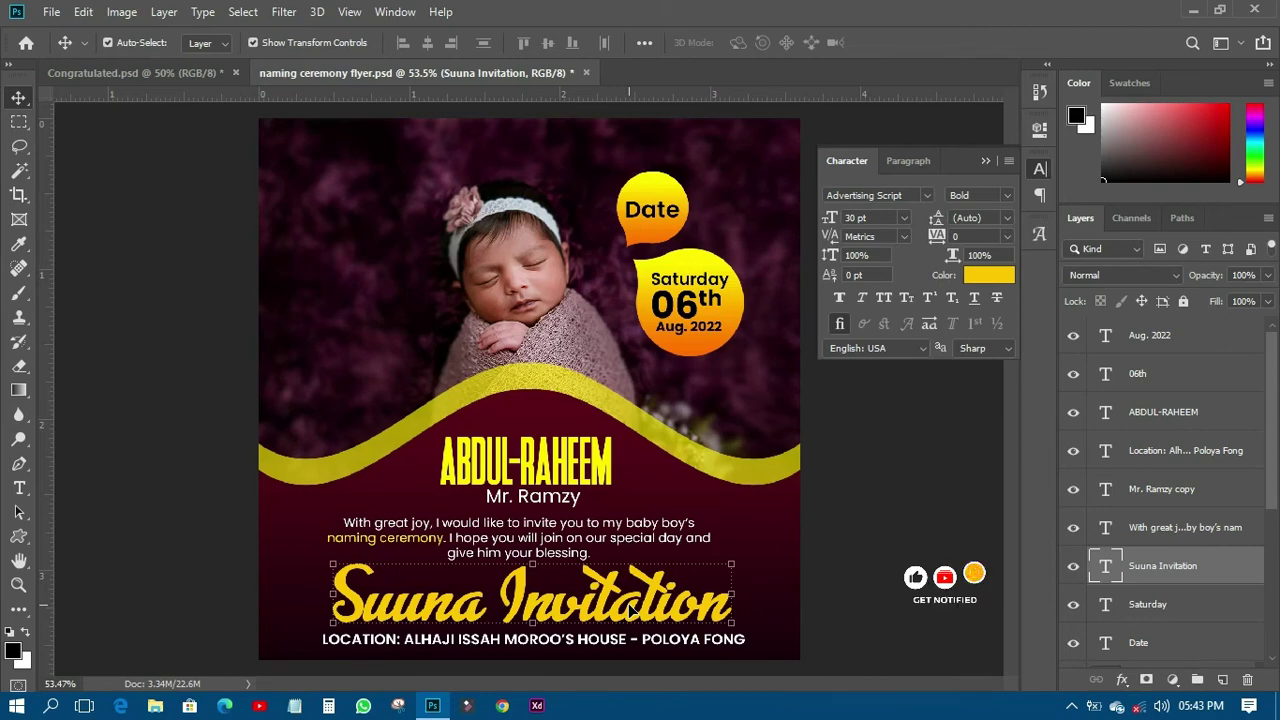
click(858, 612)
click(712, 645)
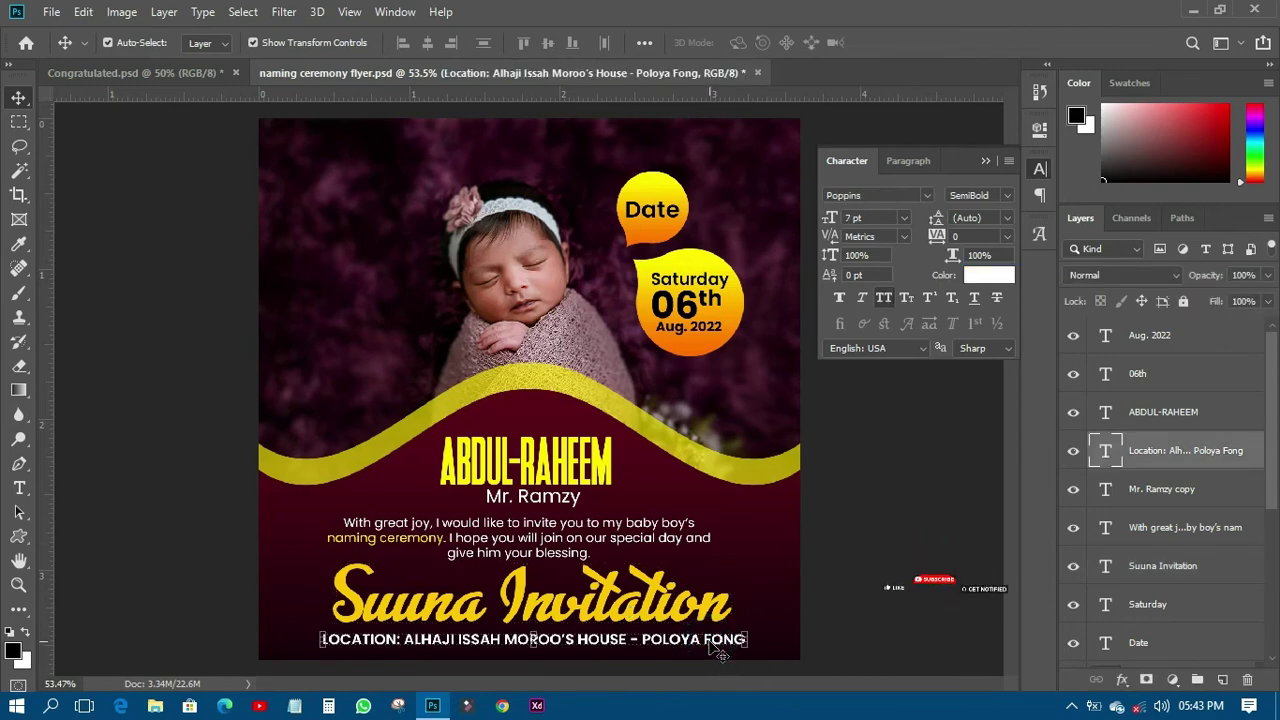
Save the flyer and review the whole design against the Congratulated document.
click(912, 490)
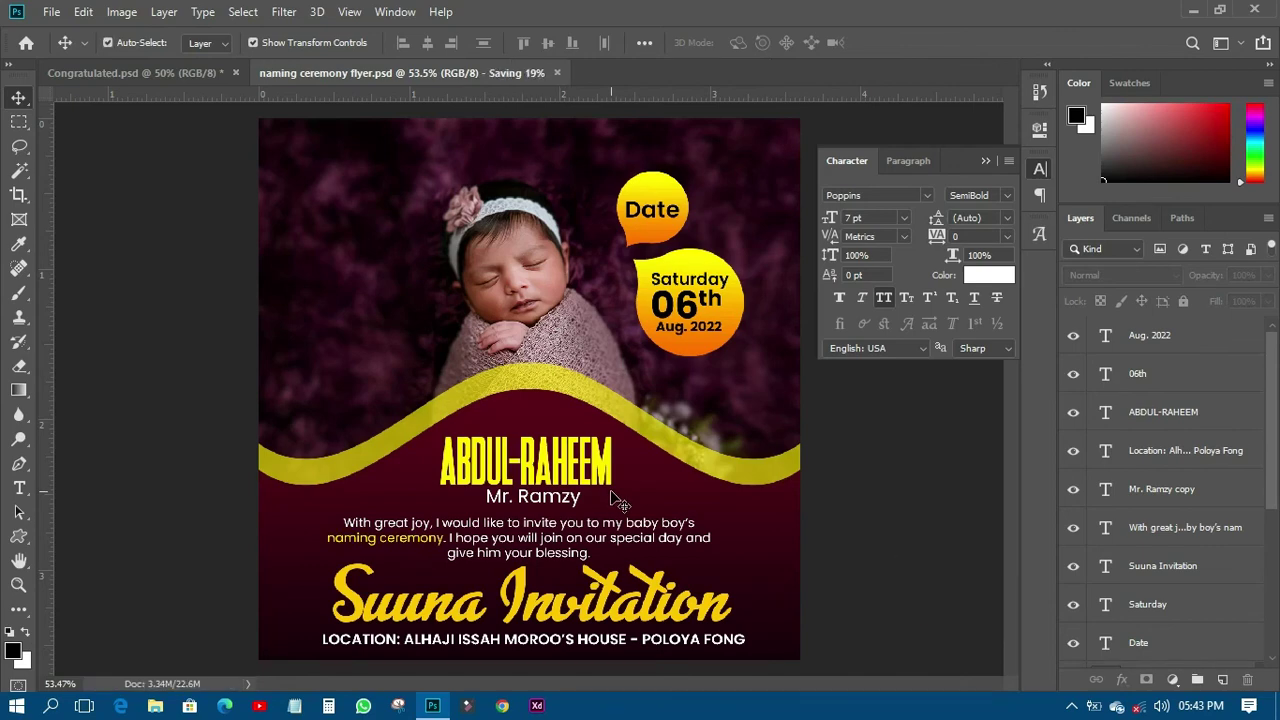
click(1040, 168)
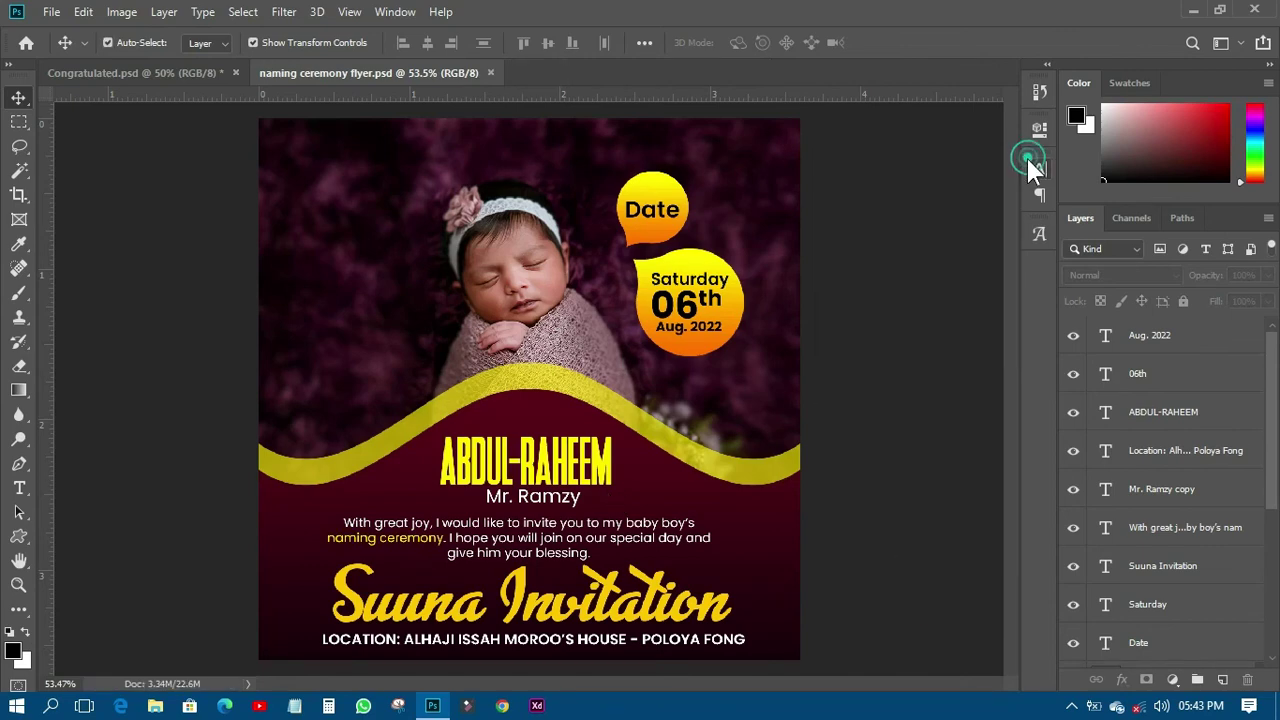
click(150, 66)
click(364, 67)
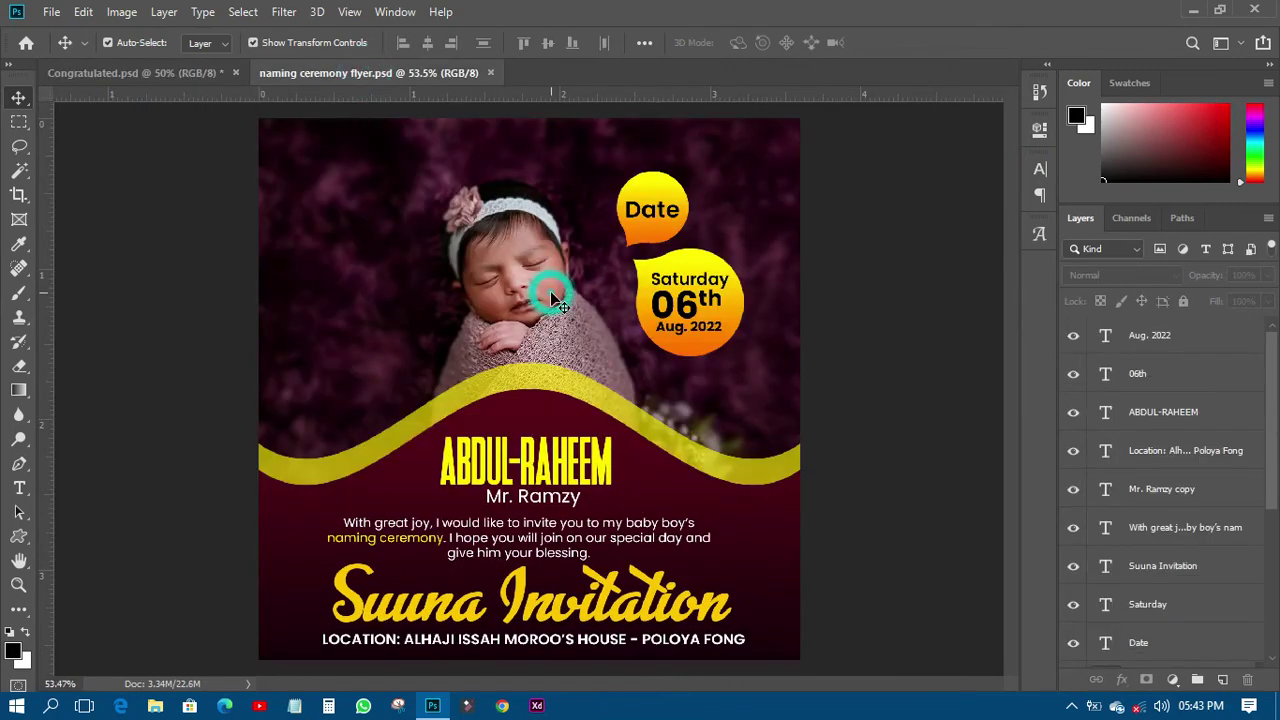
scroll(1113, 556, down, 3)
scroll(567, 513, down, 3)
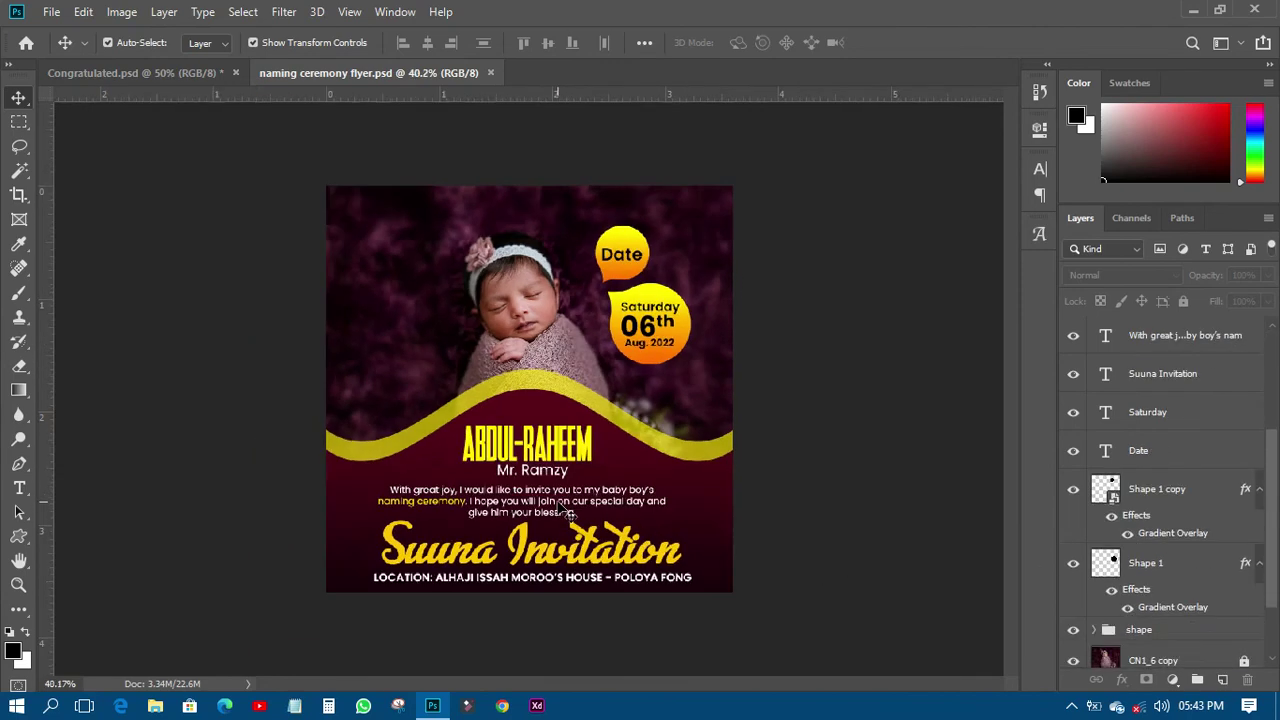
scroll(567, 513, up, 2)
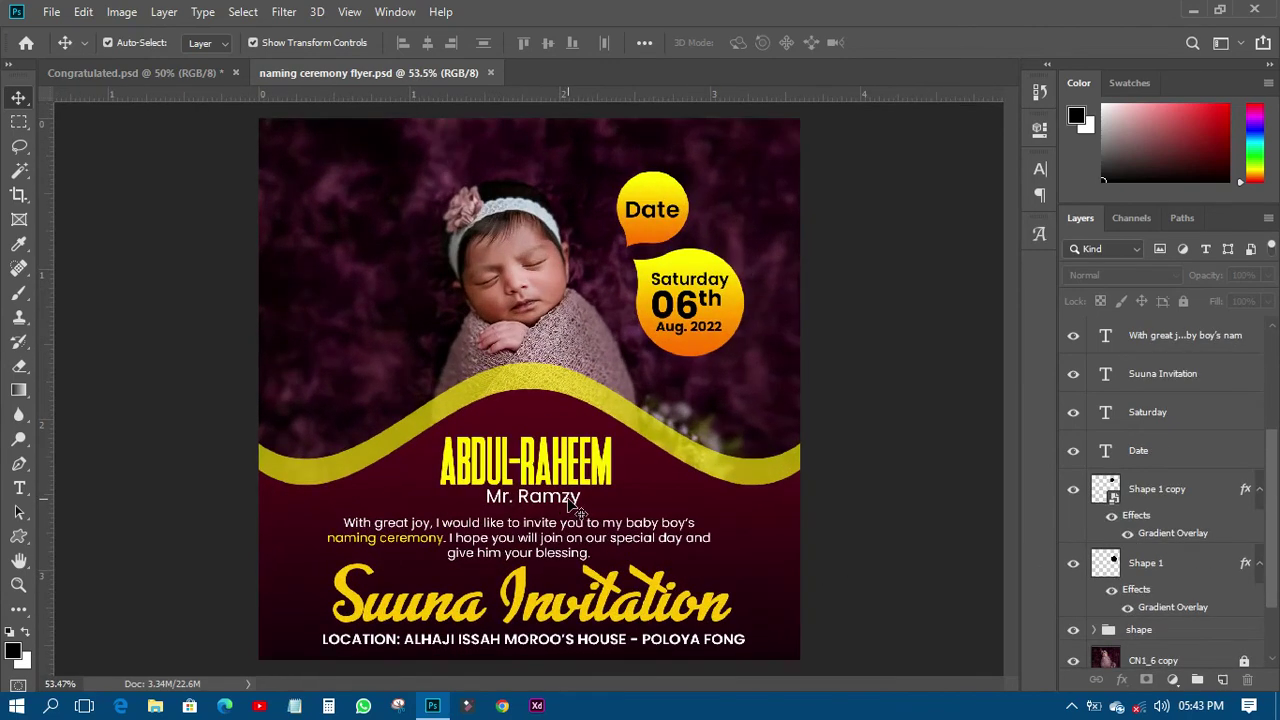
scroll(577, 513, down, 1)
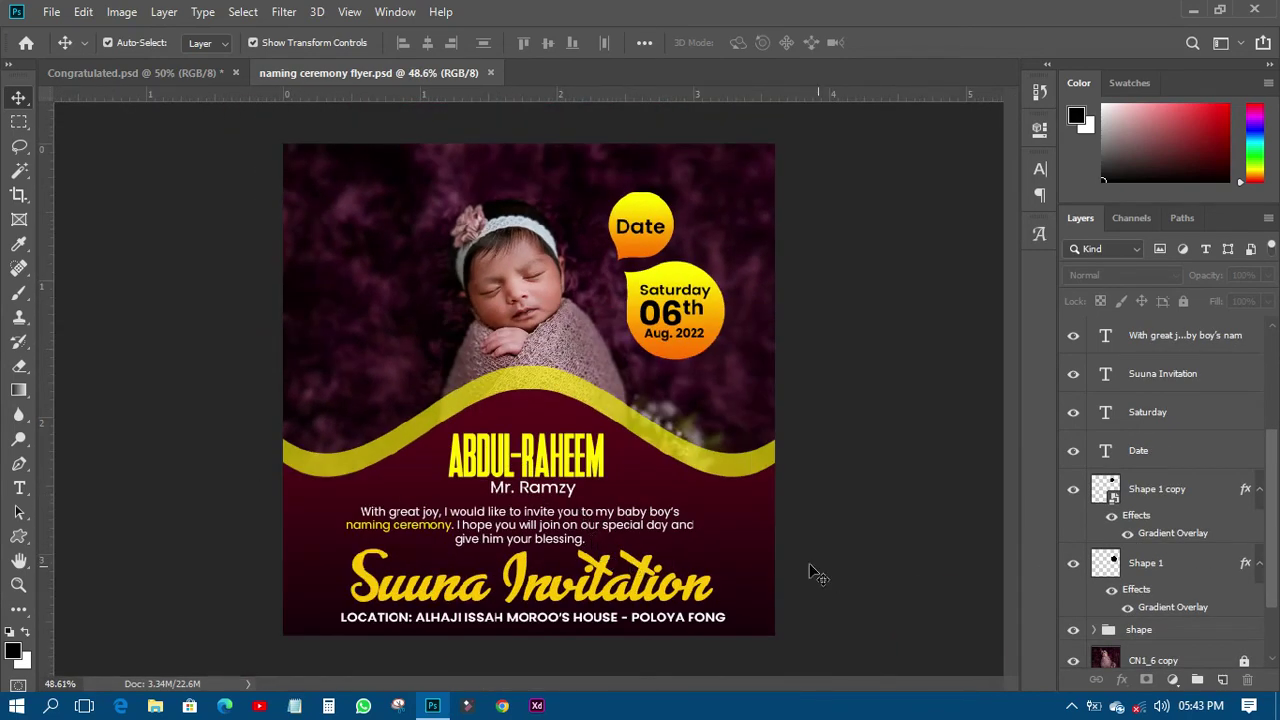
Try the blue and purple gradient presets on the maroon wave panel's gradient overlay.
click(704, 536)
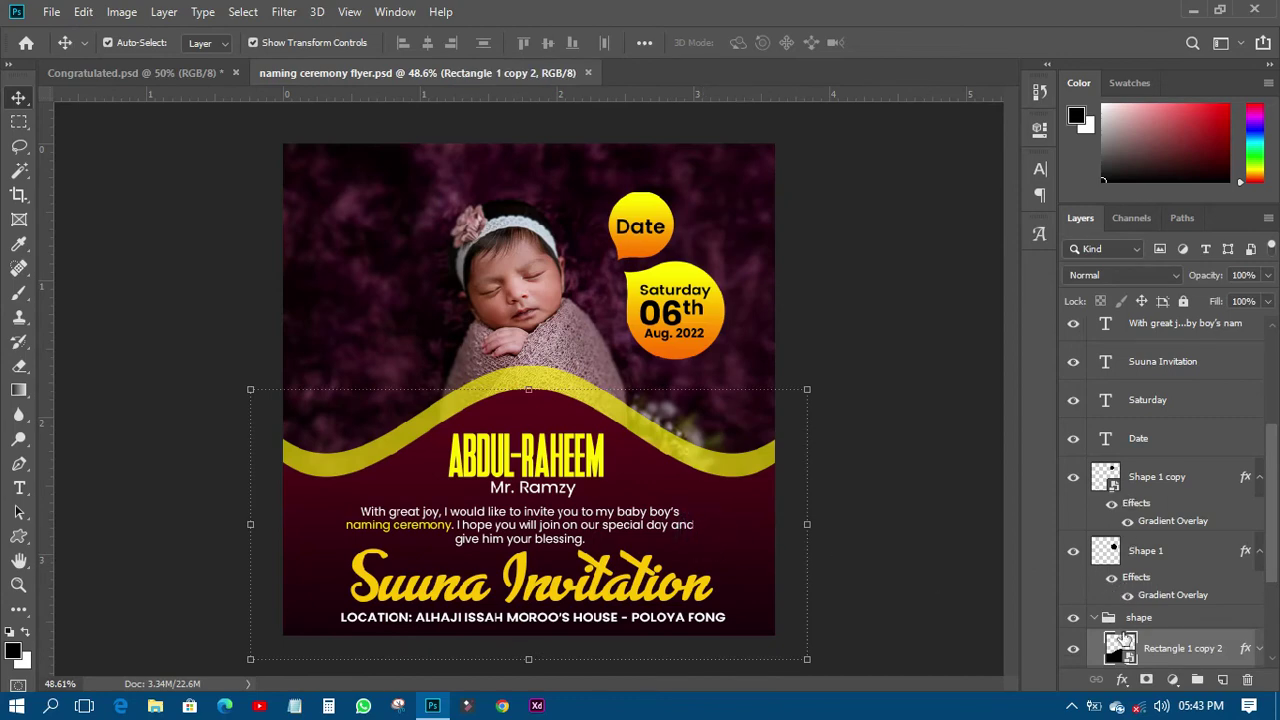
scroll(1125, 640, down, 2)
click(1121, 680)
click(1135, 620)
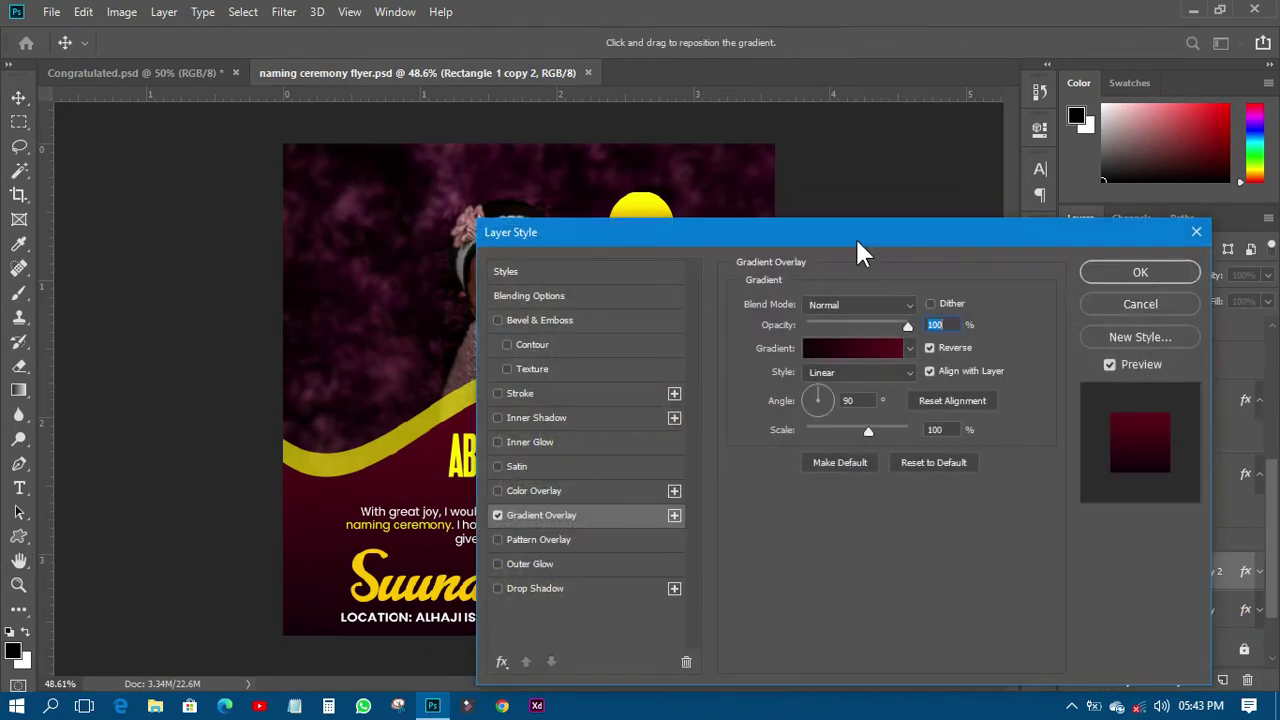
drag(860, 250, 1204, 260)
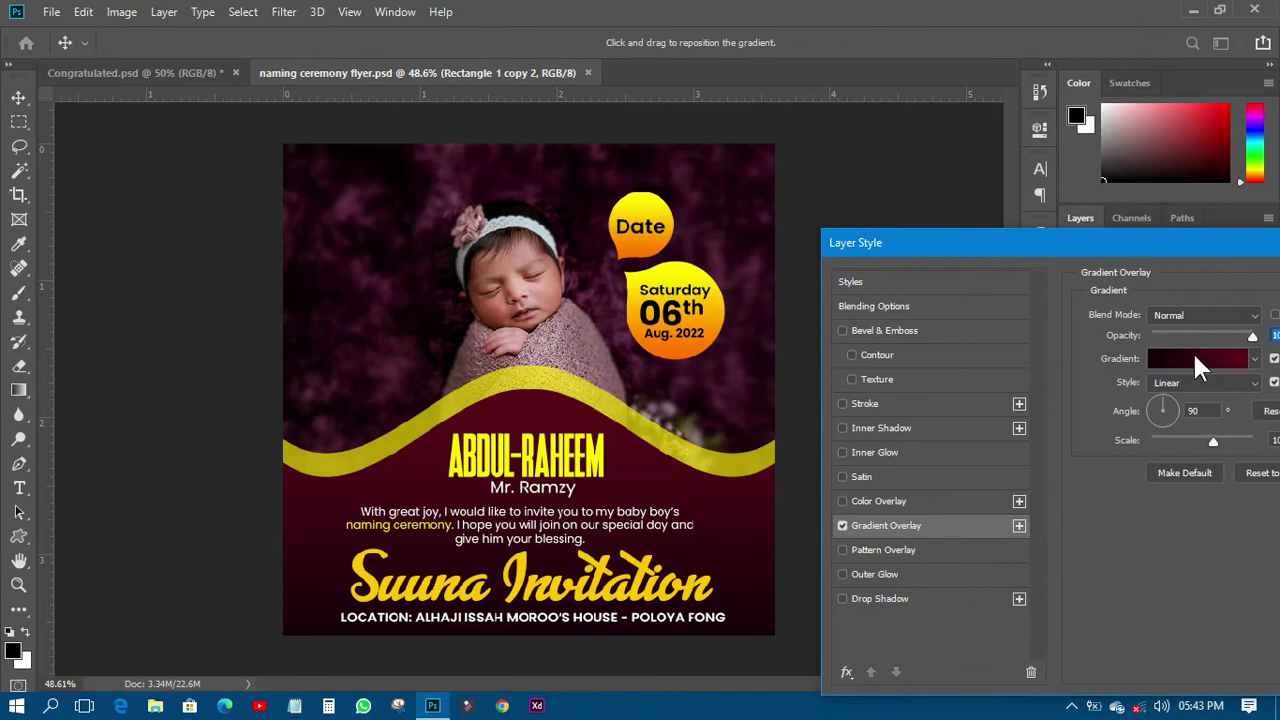
click(1192, 351)
click(799, 262)
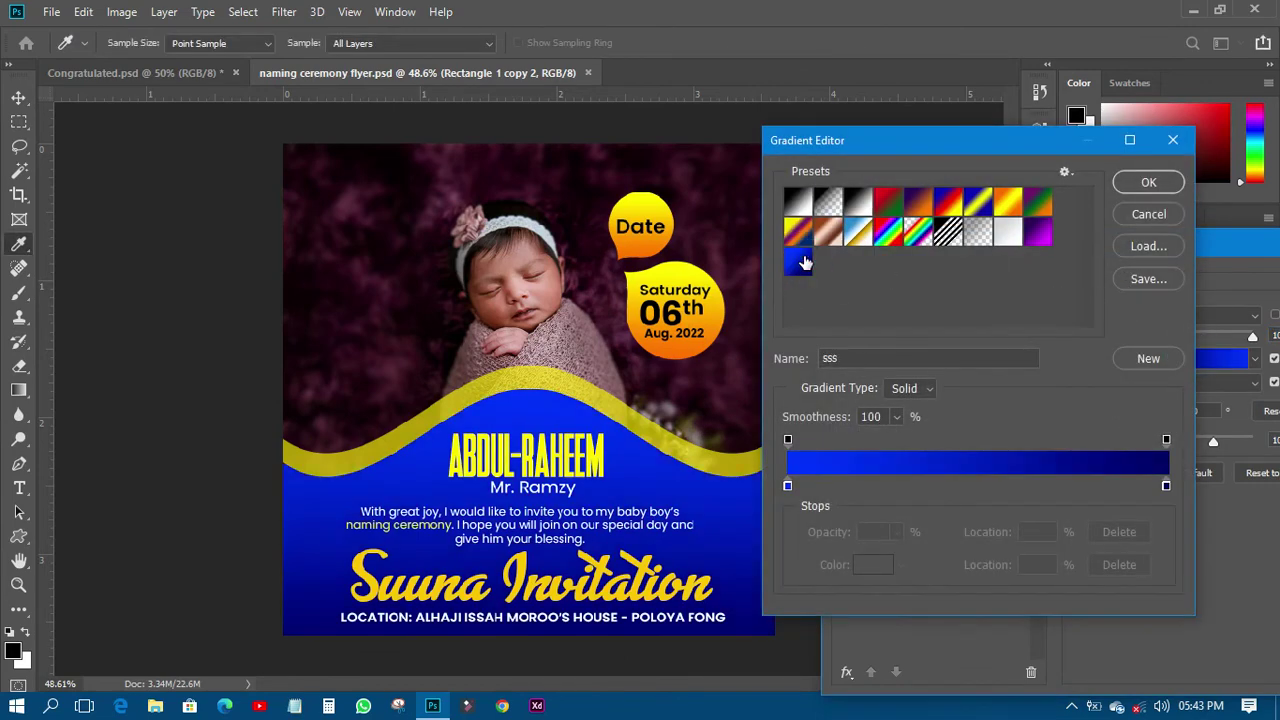
click(1040, 236)
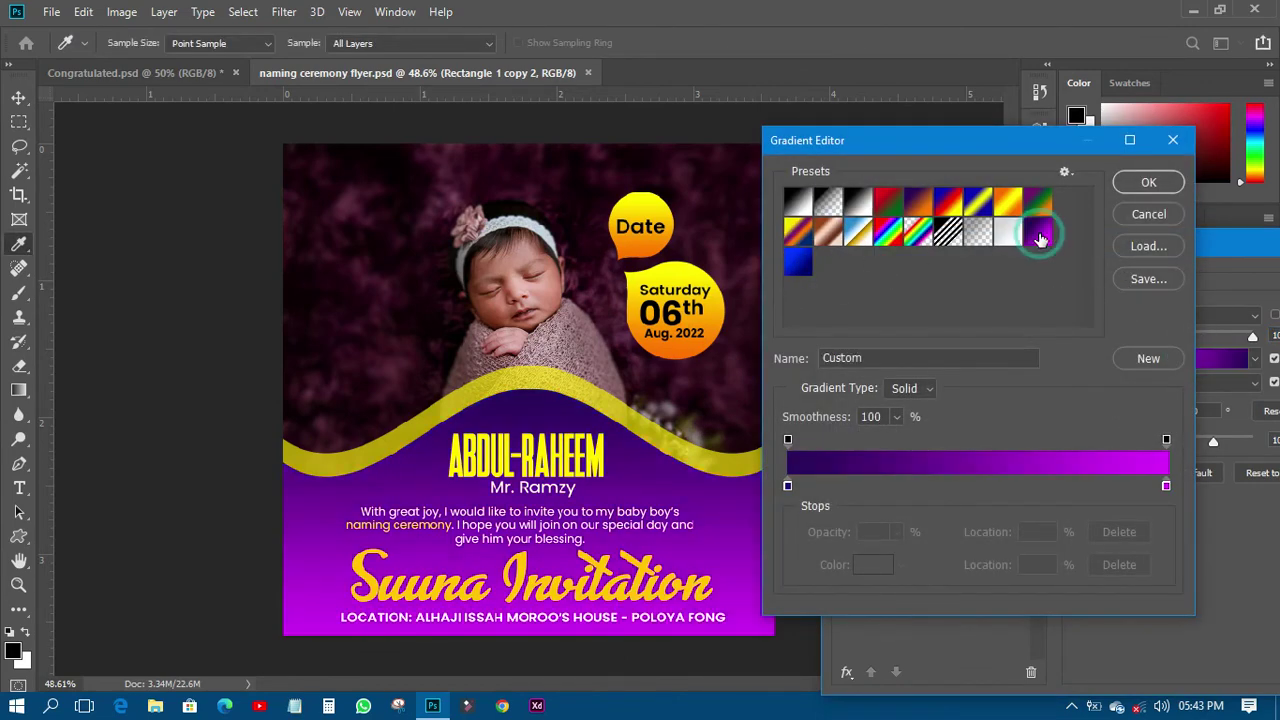
click(1145, 212)
drag(1150, 235, 897, 249)
click(1262, 281)
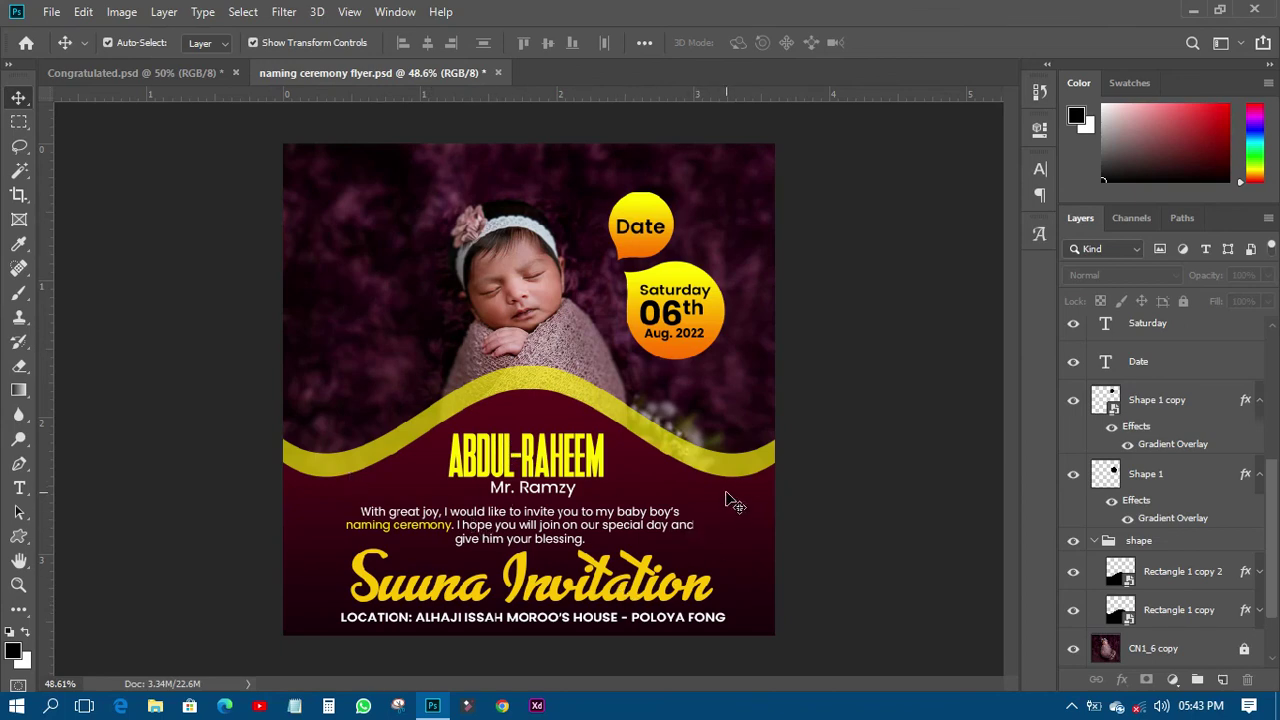
Deselect everything and save the finished naming ceremony flyer.
click(895, 262)
click(814, 282)
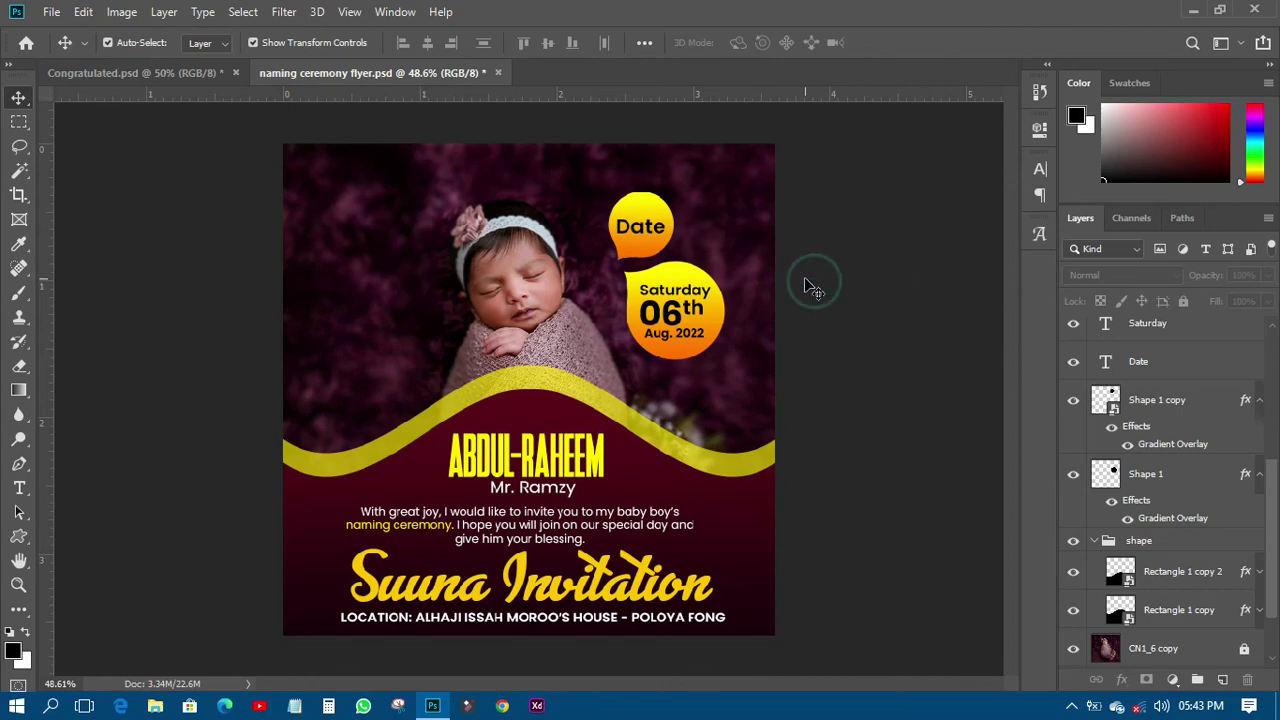
key(ctrl+s)
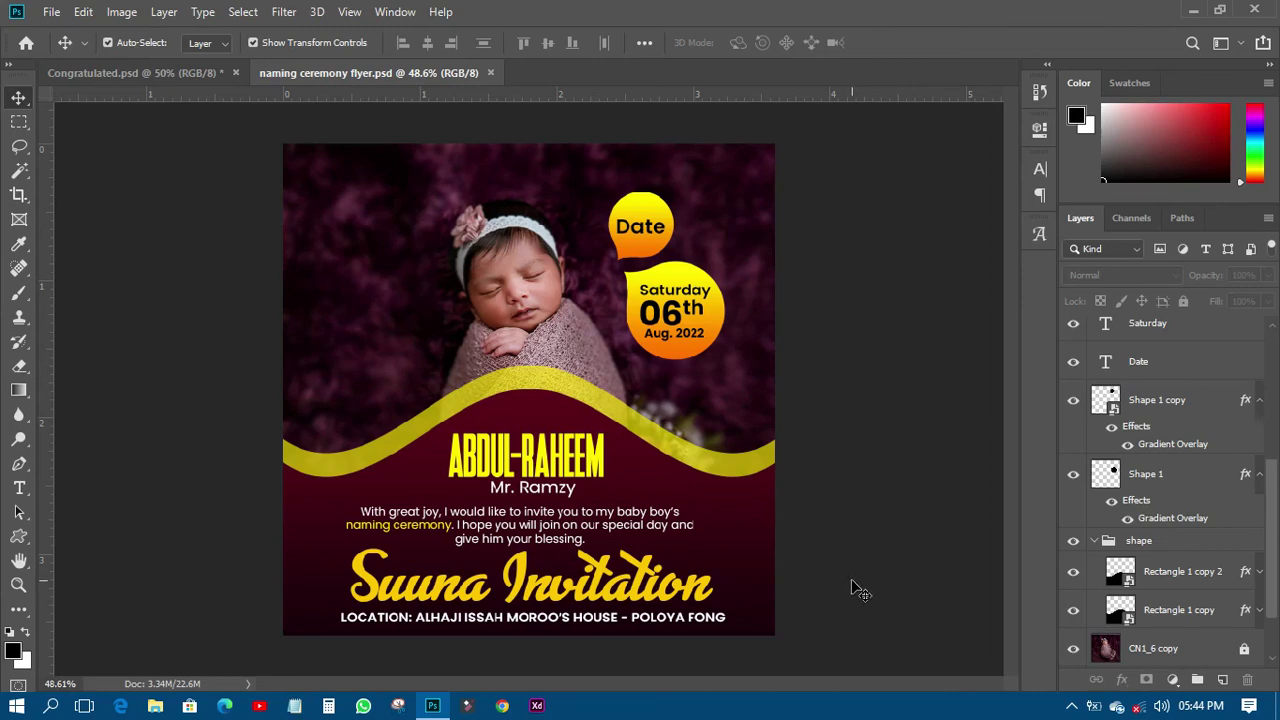
click(1071, 706)
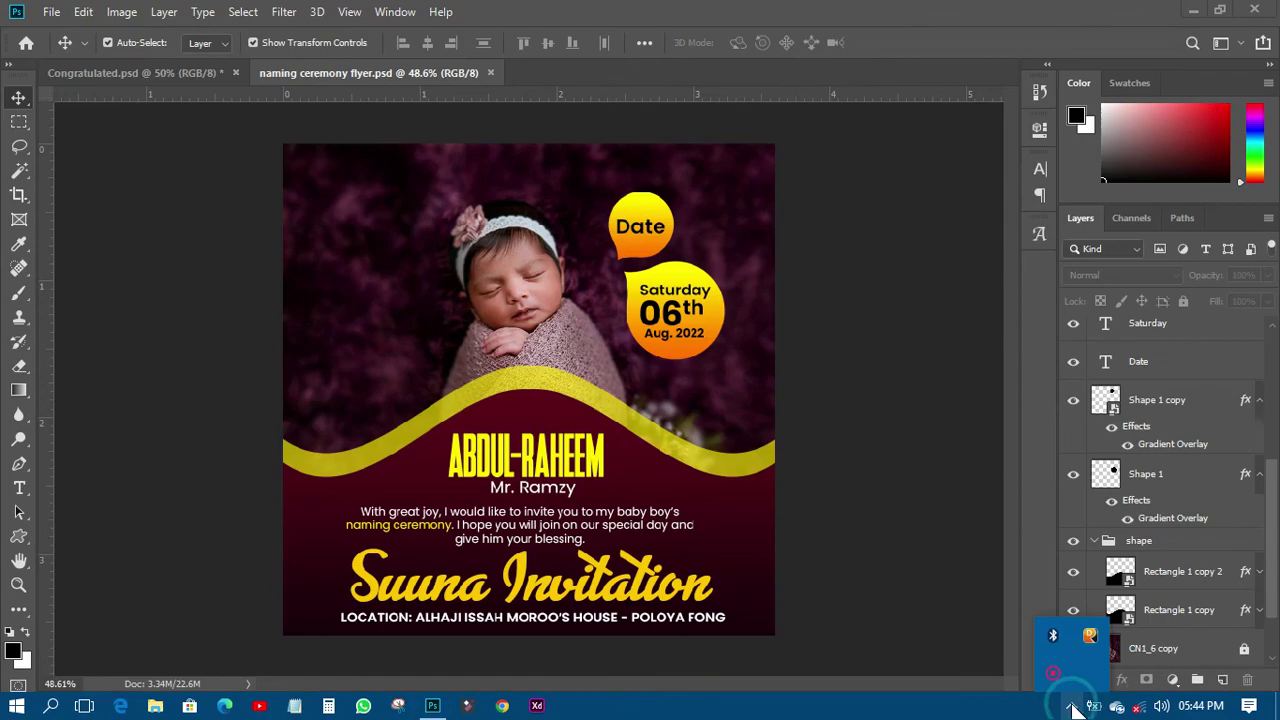
click(1066, 674)
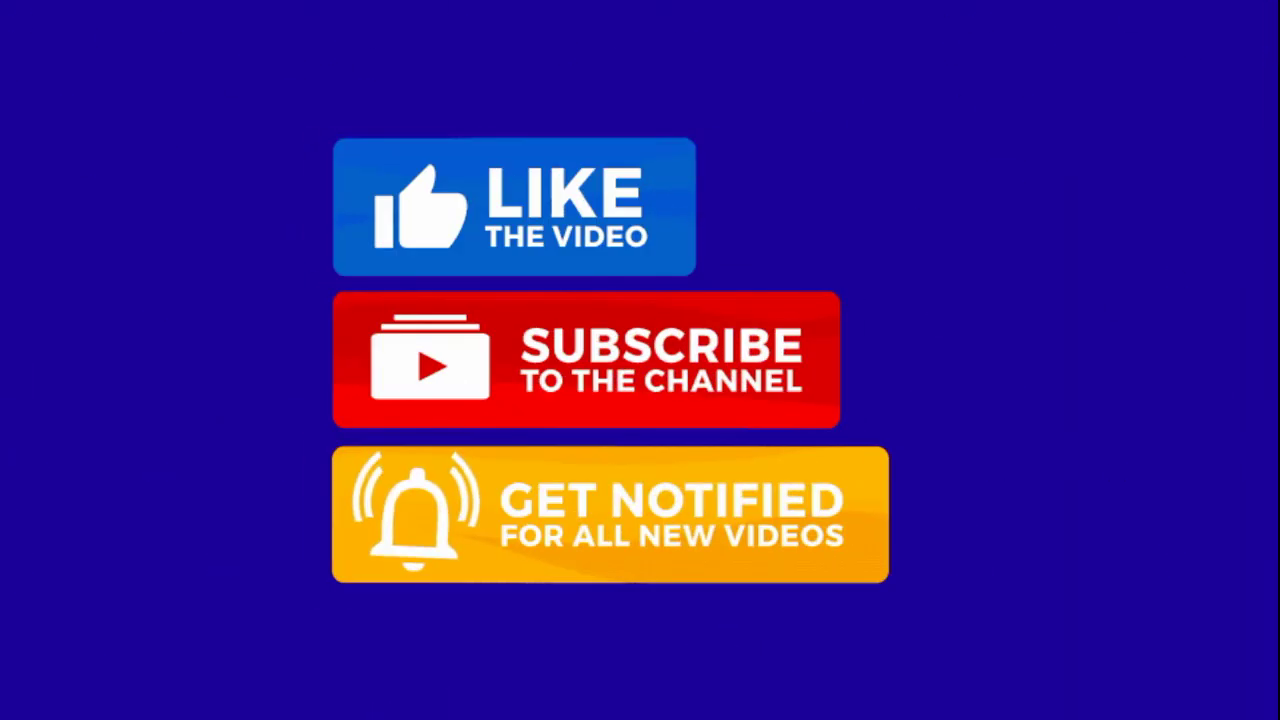